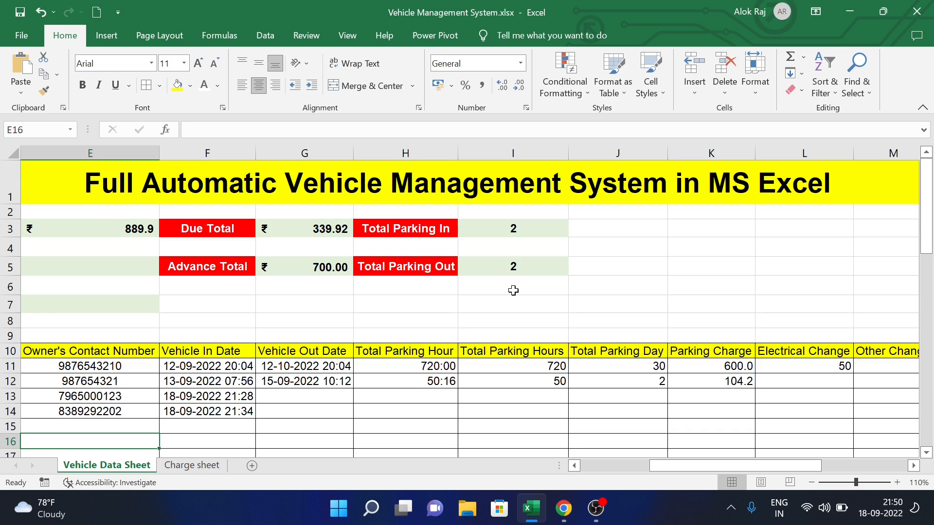
# - Switch from the Excel workbook to the YouTube Studio channel dashboard in Chrome
pyautogui.hotkey('alt', 'Tab')
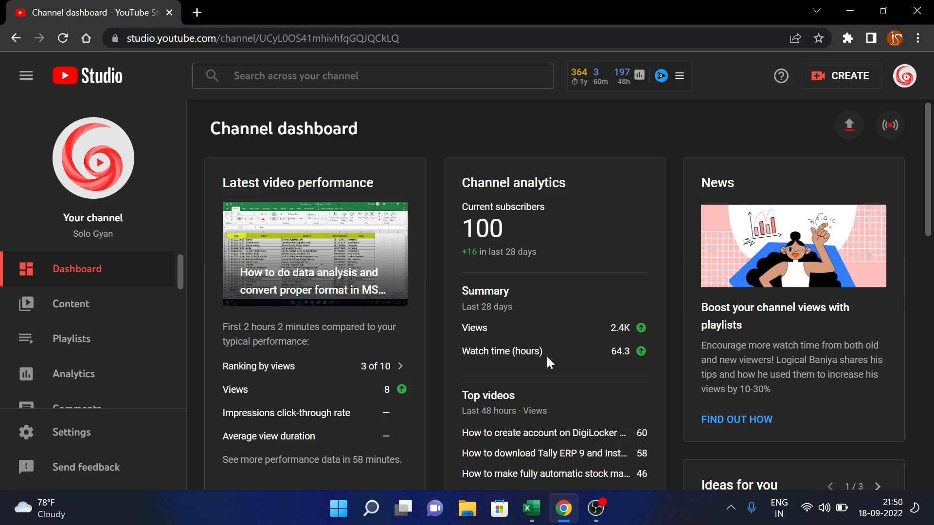
# - Go back from YouTube Studio to the Vehicle Management System workbook in Excel
pyautogui.hotkey('alt', 'Tab')
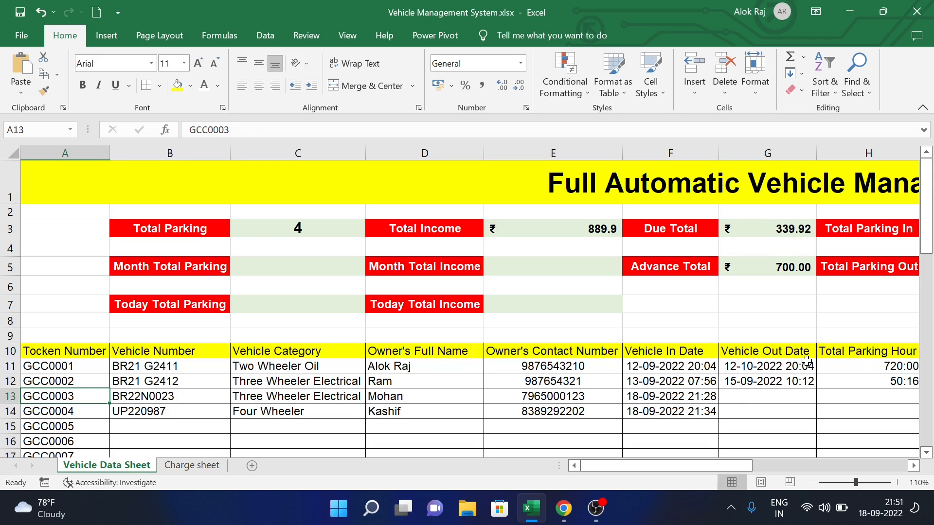
pyautogui.press('Tab')
pyautogui.press('Tab')
pyautogui.press('Tab')
pyautogui.press('Tab')
pyautogui.press('Tab')
pyautogui.press('Tab')
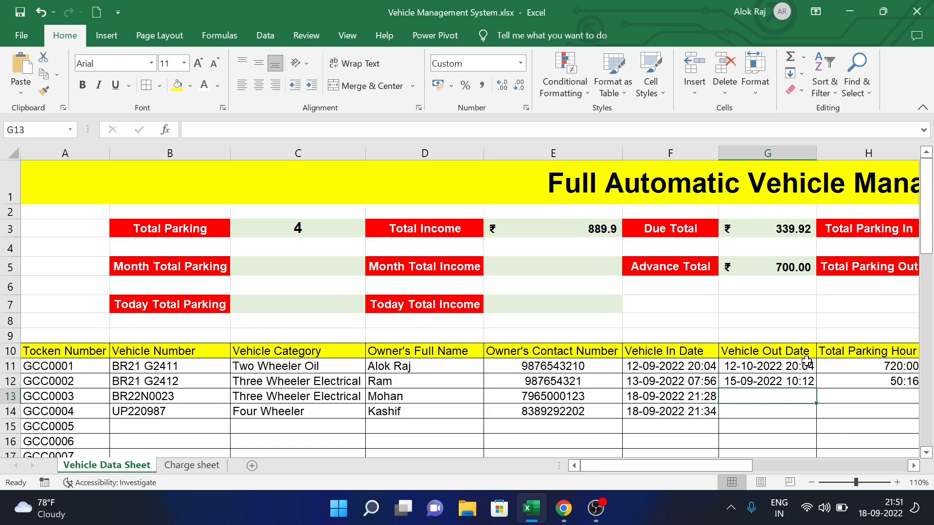
pyautogui.press('Tab')
pyautogui.press('Tab')
pyautogui.press('Tab')
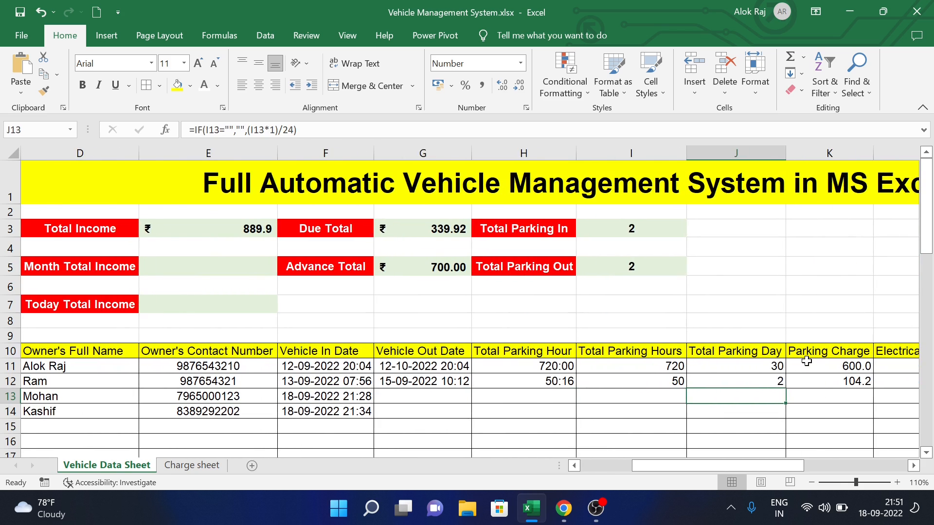
pyautogui.press('Tab')
pyautogui.press('Tab')
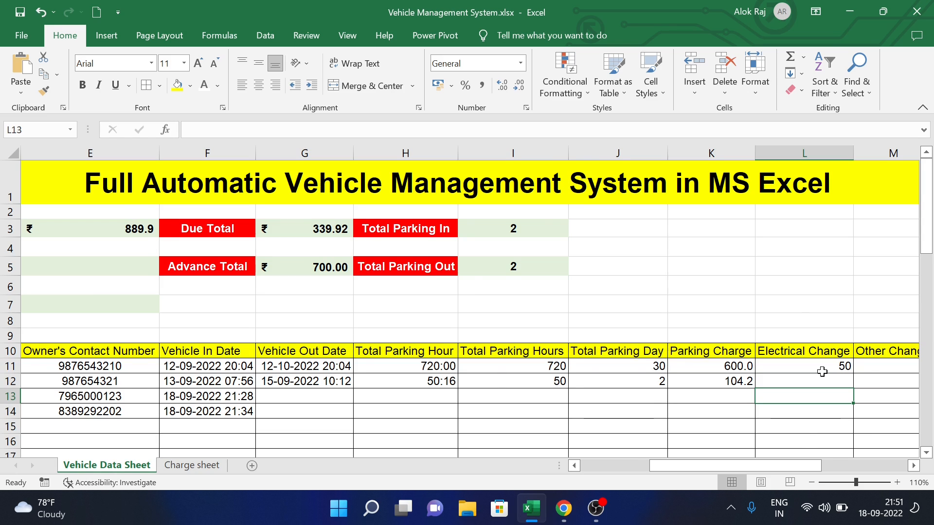
pyautogui.press('Right')
pyautogui.press('Right')
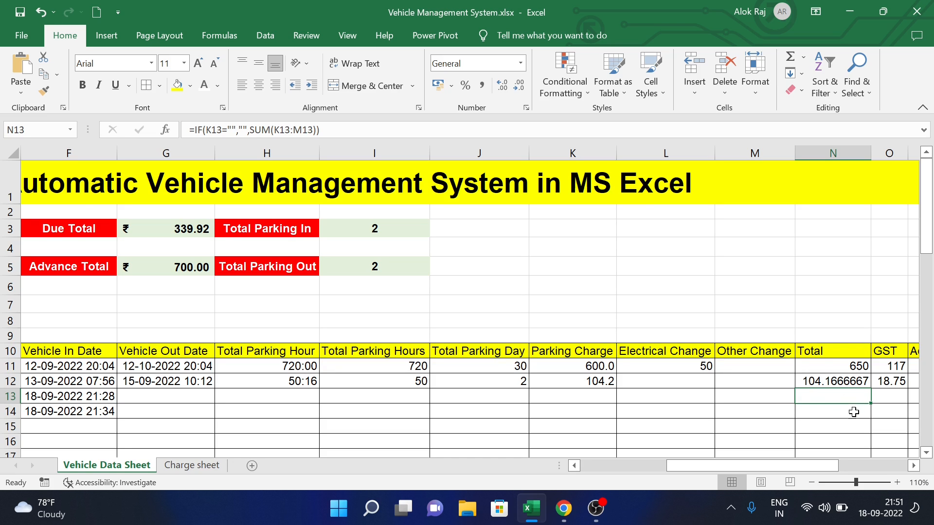
pyautogui.press('Right')
pyautogui.press('Right')
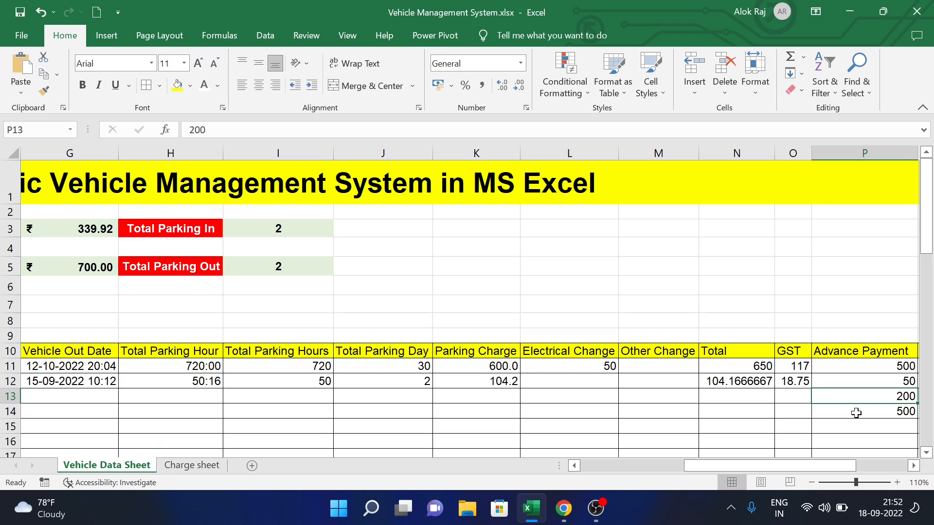
pyautogui.press('Right')
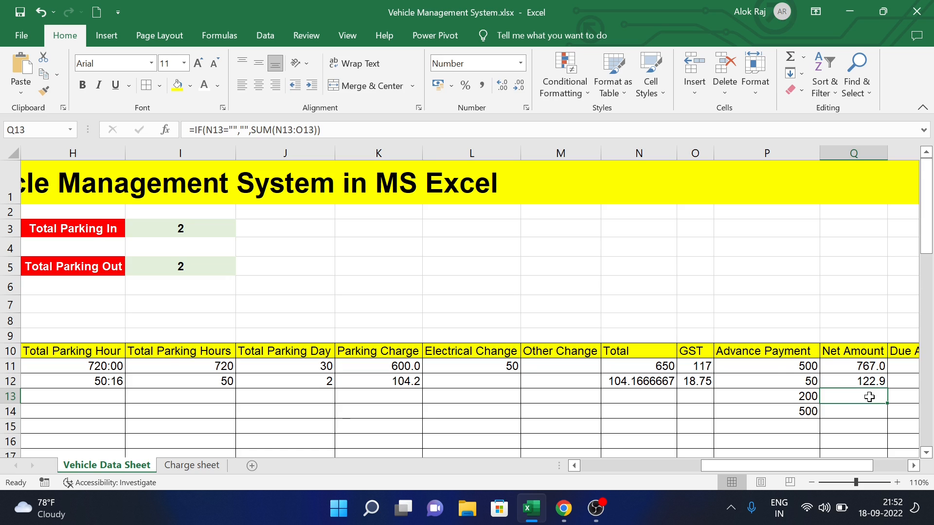
pyautogui.press('Right')
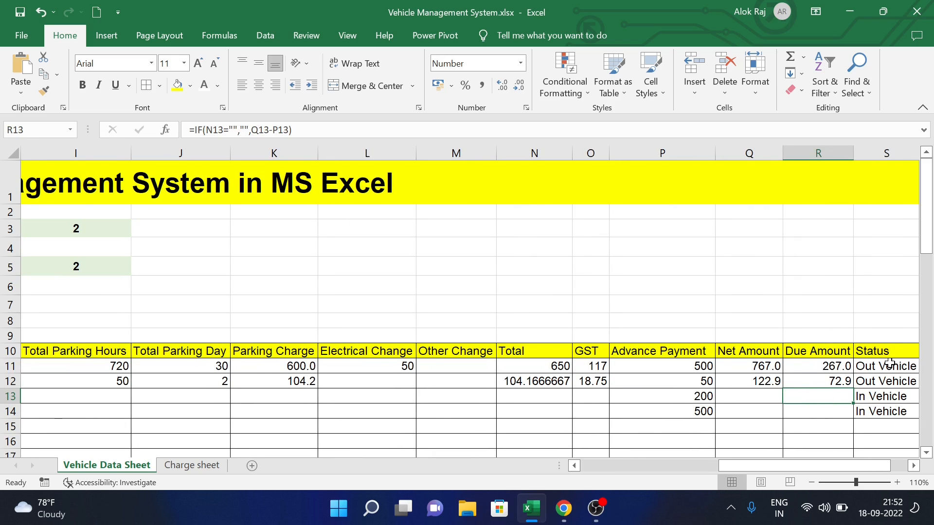
pyautogui.press('Right')
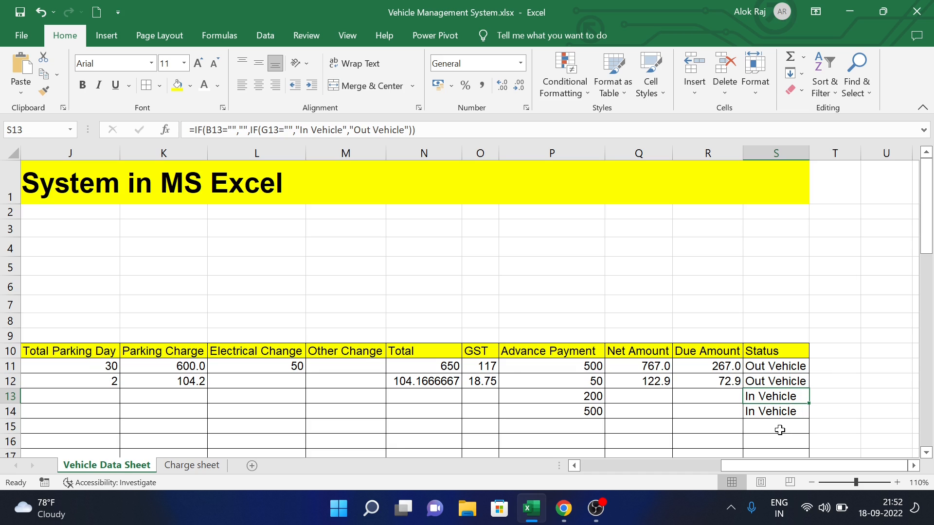
pyautogui.click(559, 295)
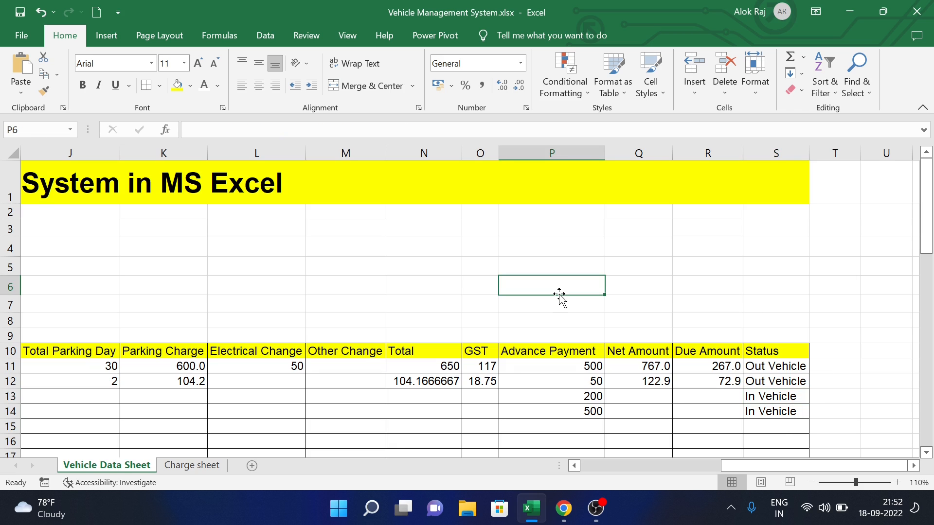
pyautogui.press('Left')
pyautogui.press('Left')
pyautogui.press('Left')
pyautogui.press('Left')
pyautogui.press('Left')
pyautogui.press('Left')
pyautogui.press('Left')
pyautogui.press('Left')
pyautogui.press('Left')
pyautogui.press('Left')
pyautogui.press('Left')
pyautogui.press('Left')
pyautogui.press('Left')
pyautogui.press('Left')
pyautogui.press('Left')
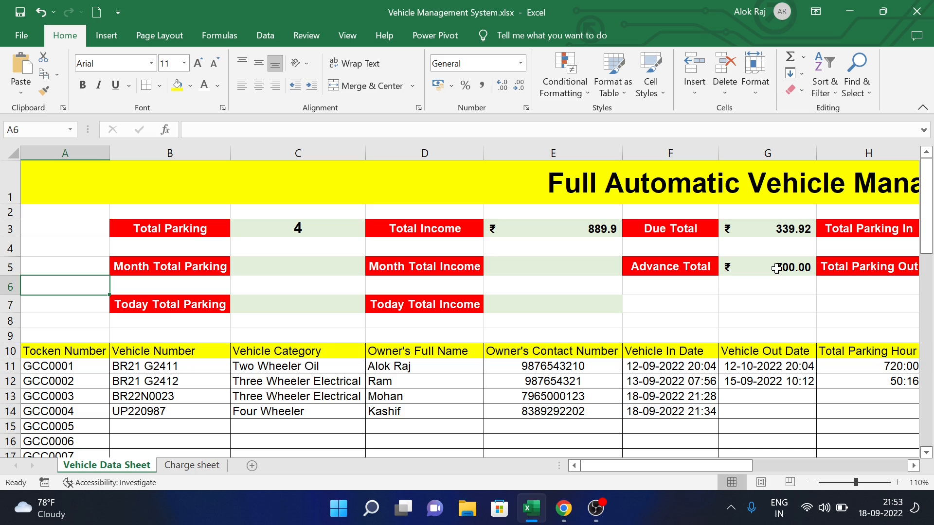
pyautogui.press('Right')
pyautogui.press('Right')
pyautogui.press('Right')
pyautogui.press('Right')
pyautogui.press('Right')
pyautogui.press('Right')
pyautogui.press('Right')
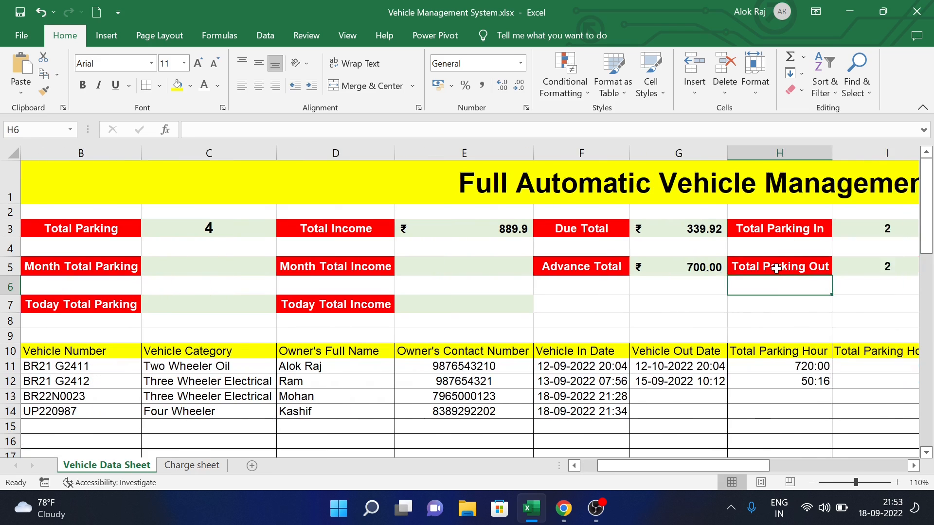
pyautogui.press('Right')
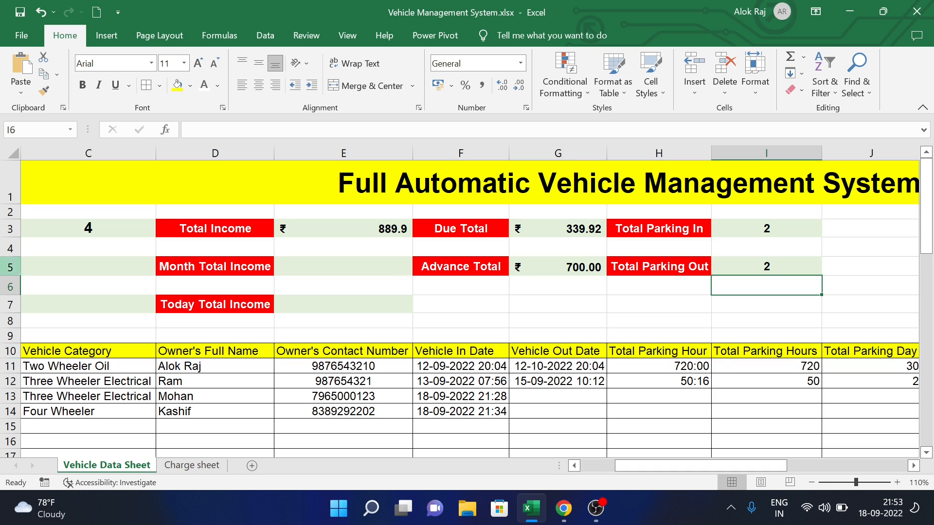
# - Create a new blank workbook, Book1, from the File start page
pyautogui.click(20, 45)
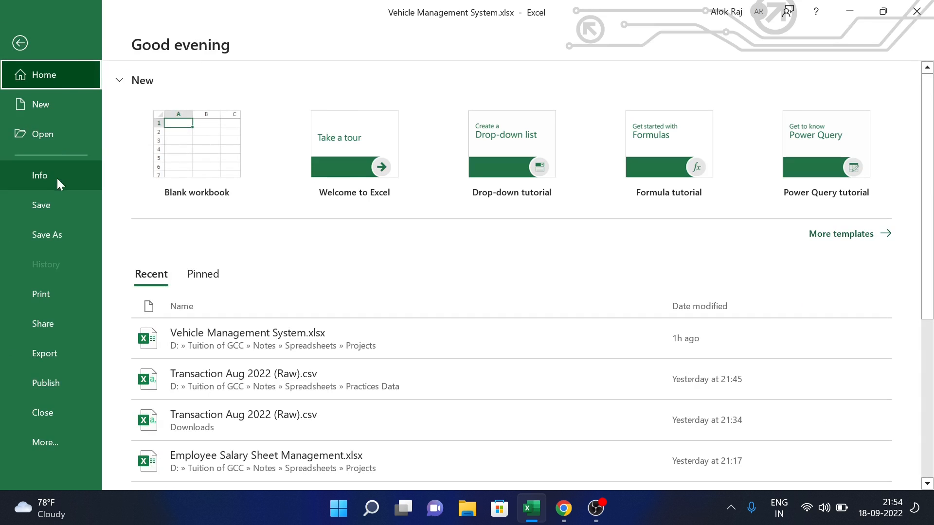
pyautogui.click(184, 152)
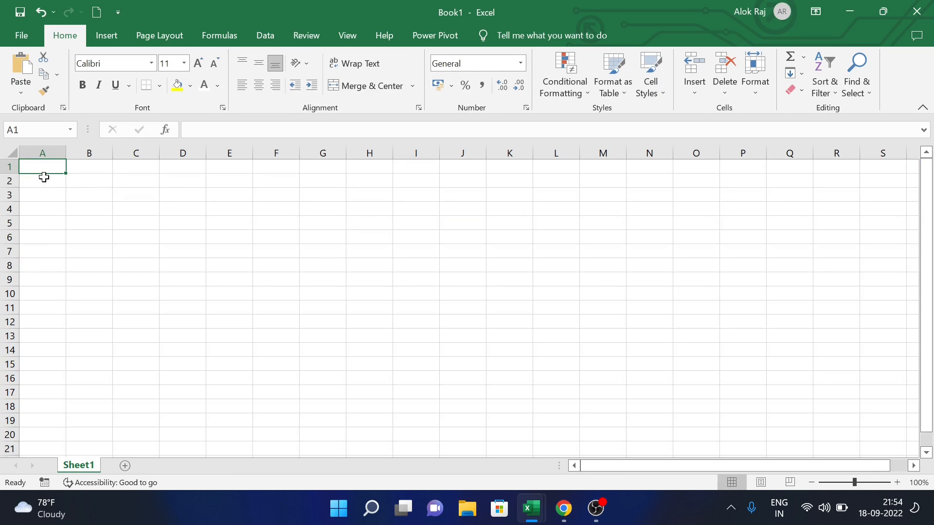
# - Enter headers Token Number, Vehicle Number, Vehicle Category, Owner's Full Name, Owner's Contact Number in A10:E10
pyautogui.click(49, 296)
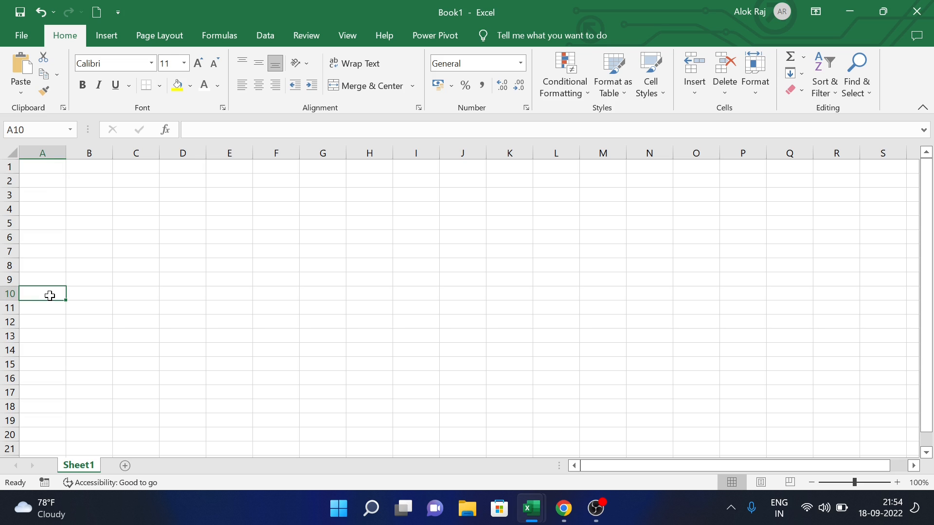
pyautogui.write('Token Number')
pyautogui.press('Tab')
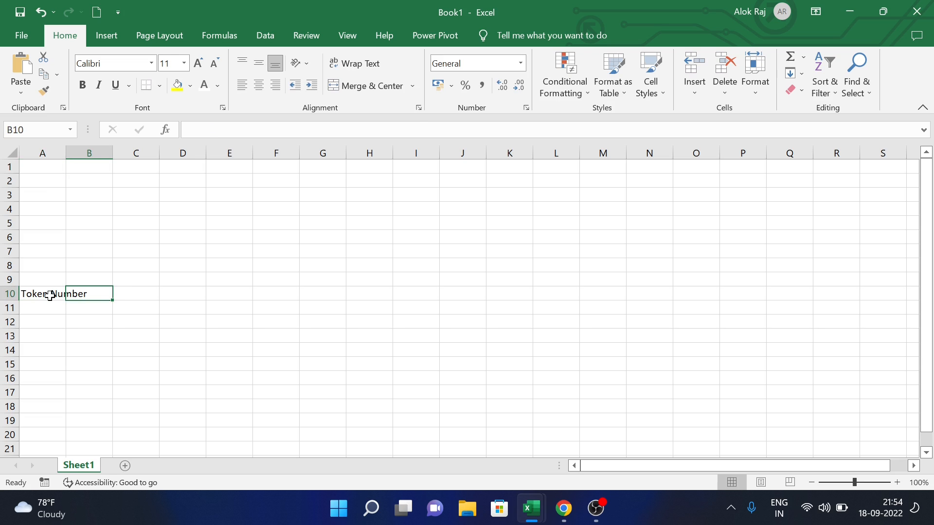
pyautogui.write('Vehicle Number')
pyautogui.press('Tab')
pyautogui.write('V')
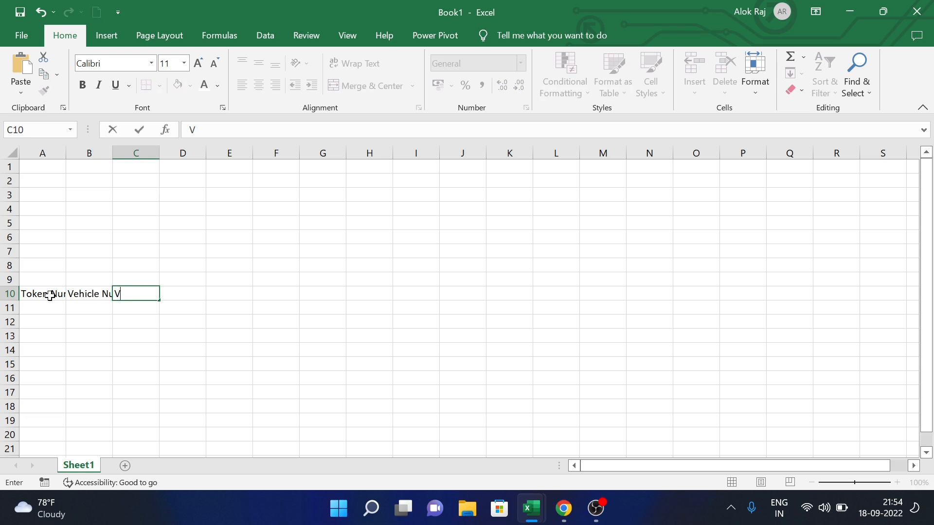
pyautogui.write('ehicle Category')
pyautogui.press('Tab')
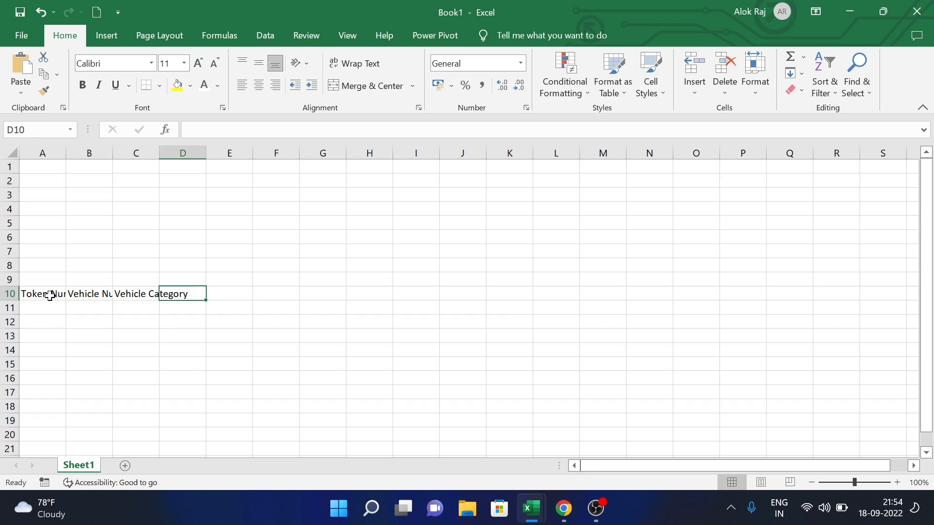
pyautogui.write("Owner's Full Name")
pyautogui.press('Tab')
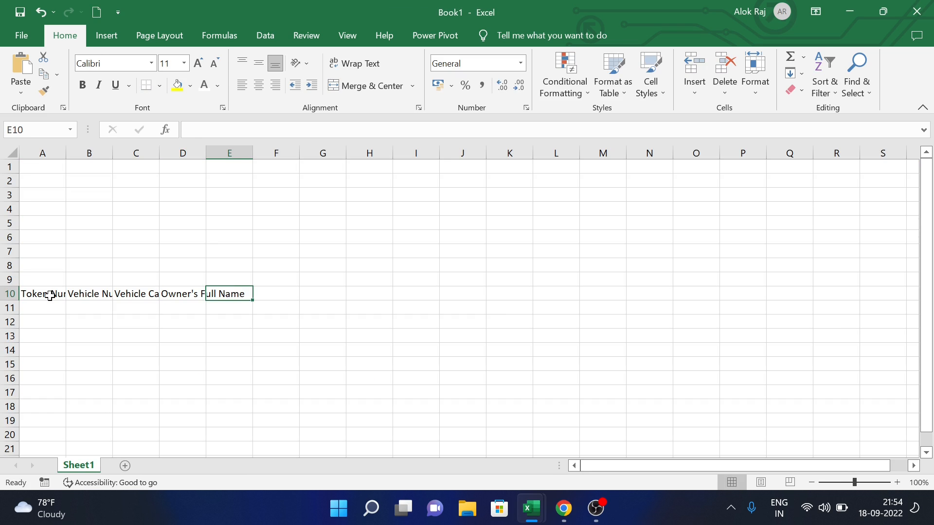
pyautogui.write("Owner's COnta")
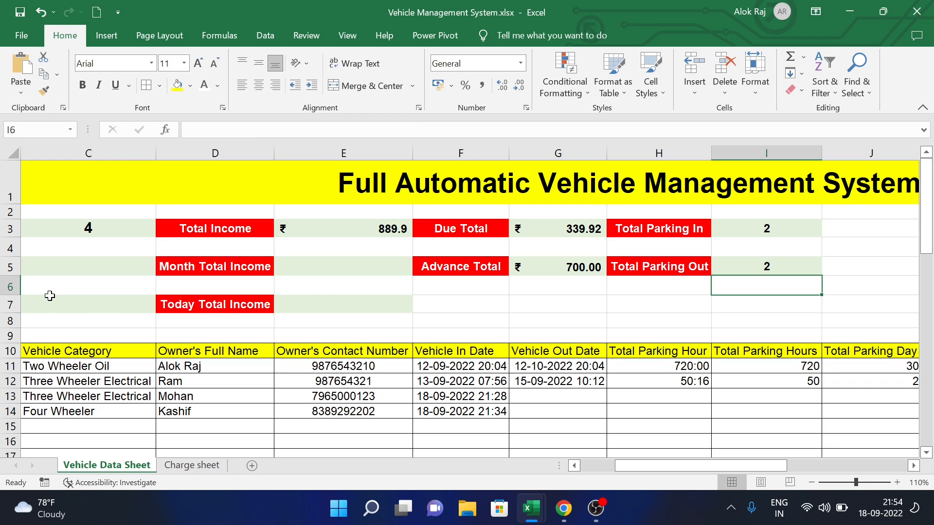
pyautogui.write('ct Number')
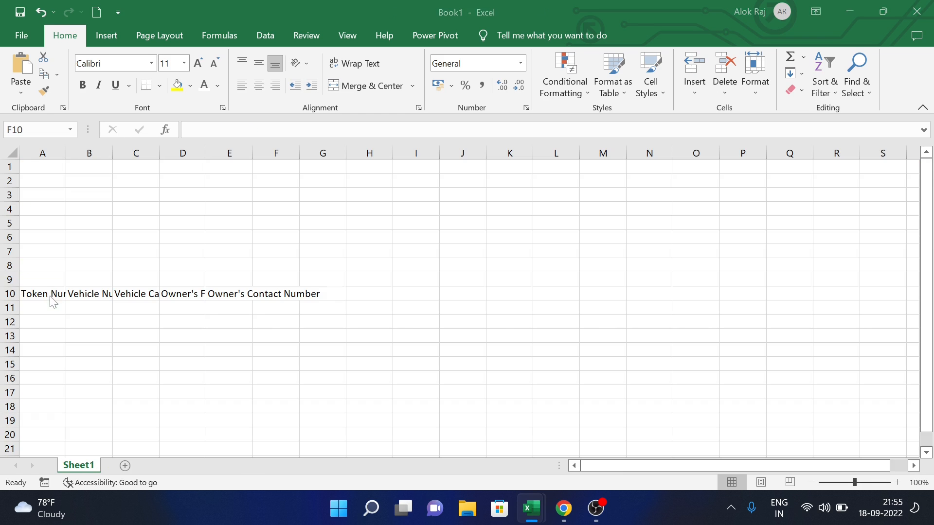
pyautogui.press('Tab')
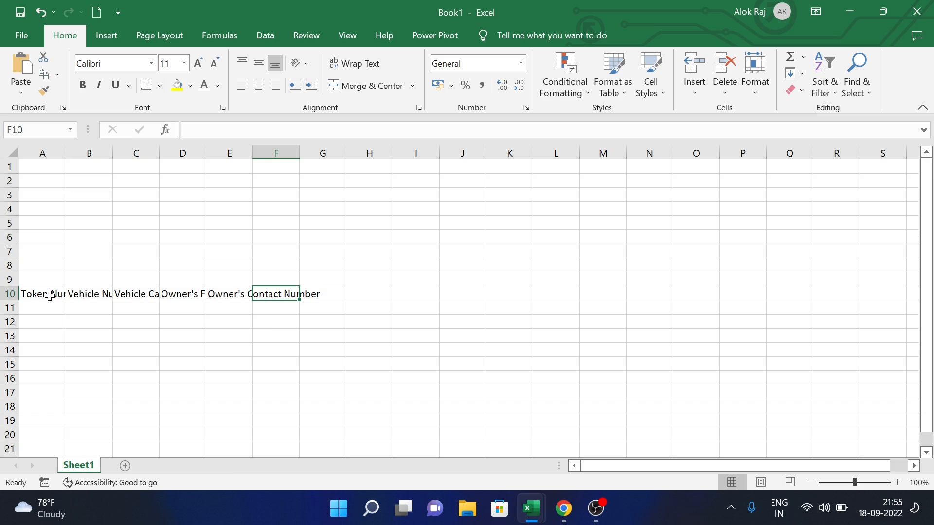
# - Add the Vehicle In, Vehicle Out Date, Total Parking Hours and Total Parking Out headers, checking the reference workbook
pyautogui.write('O')
pyautogui.press('BackSpace')
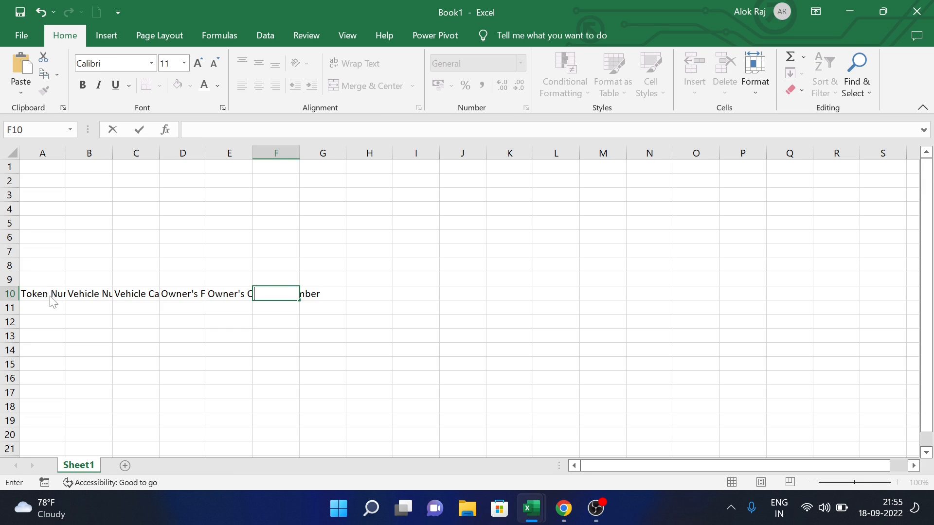
pyautogui.hotkey('alt', 'Tab')
pyautogui.hotkey('alt', 'Tab')
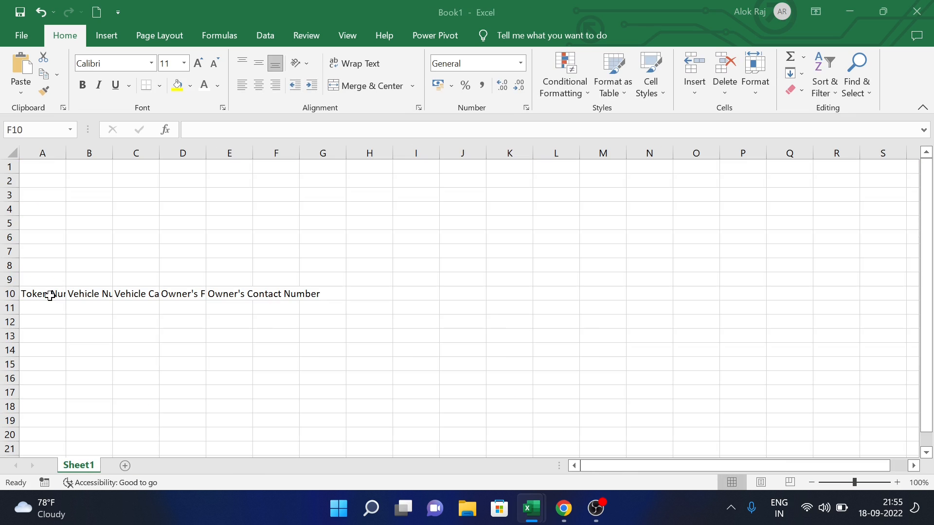
pyautogui.write('In')
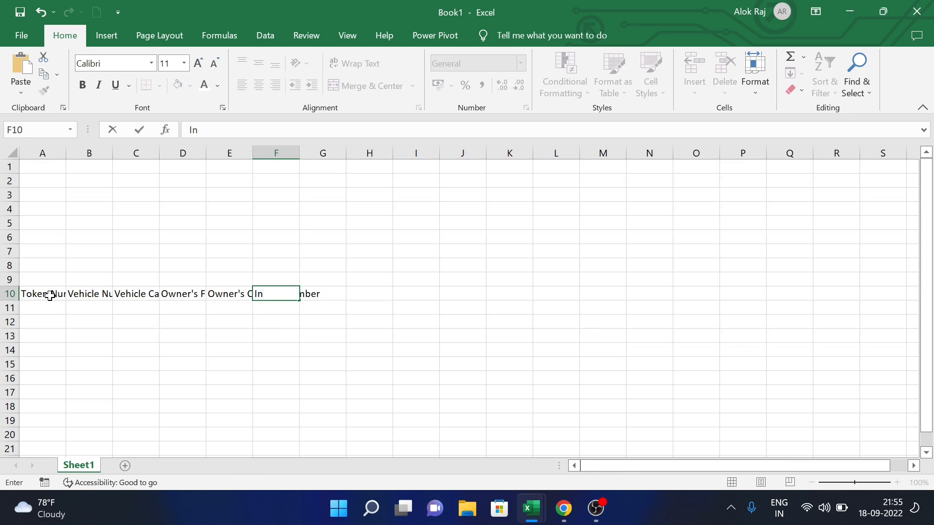
pyautogui.press('Tab')
pyautogui.write('Vehicle Out Date')
pyautogui.press('Tab')
pyautogui.hotkey('alt', 'Tab')
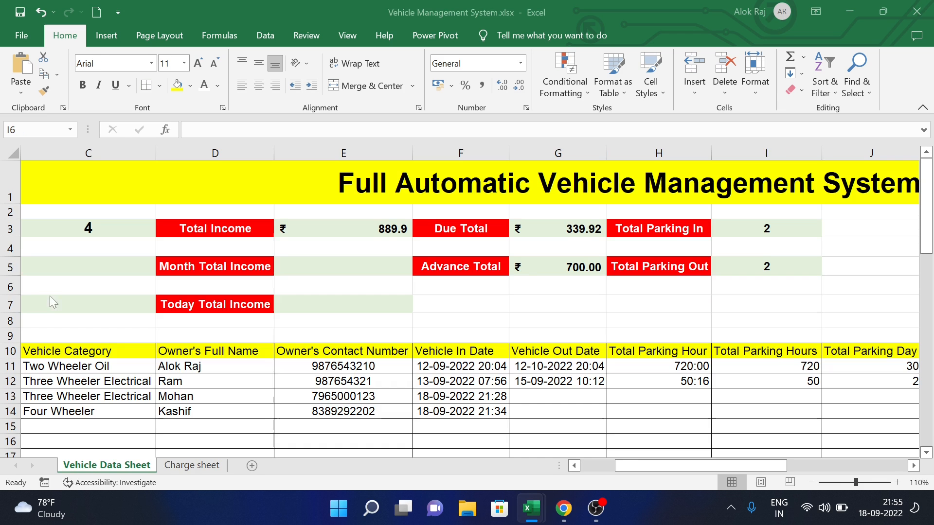
pyautogui.hotkey('alt', 'Tab')
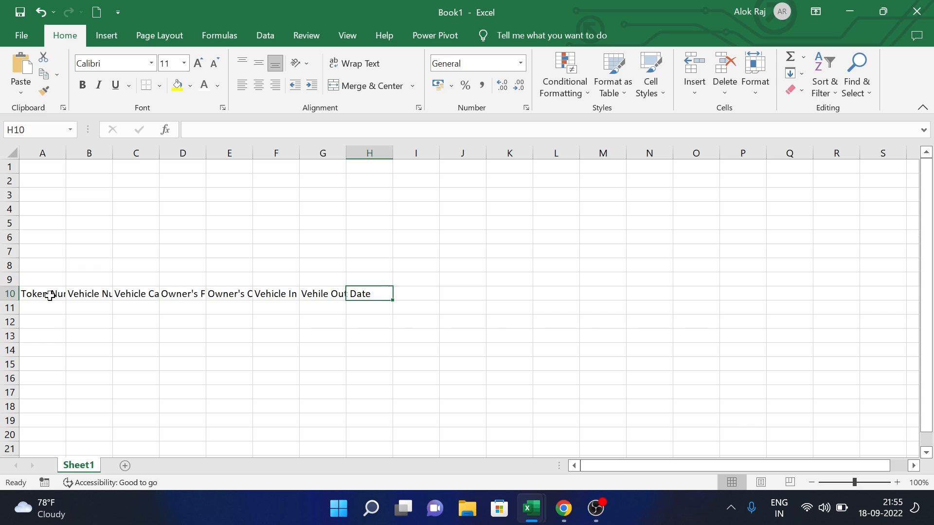
pyautogui.write('Total Parking Hours')
pyautogui.press('Tab')
pyautogui.write('Tota')
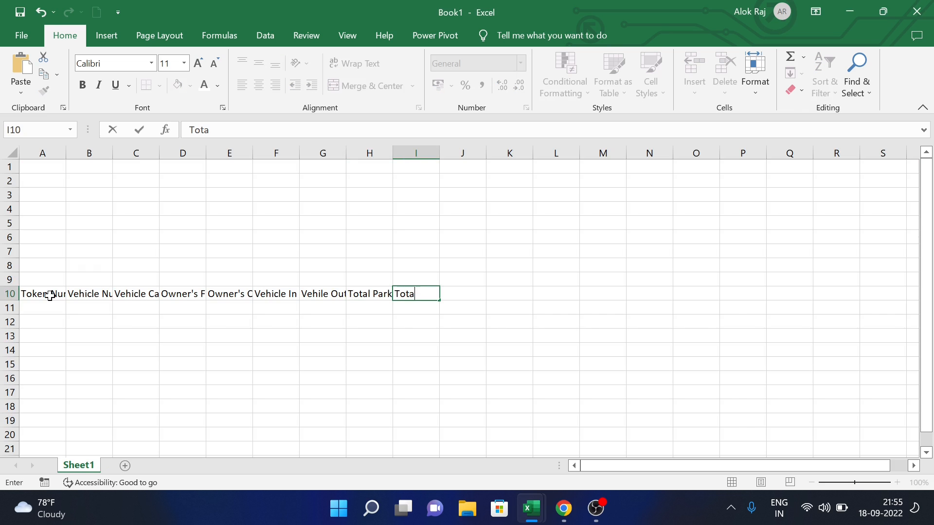
pyautogui.write('l Parking Out')
pyautogui.press('Tab')
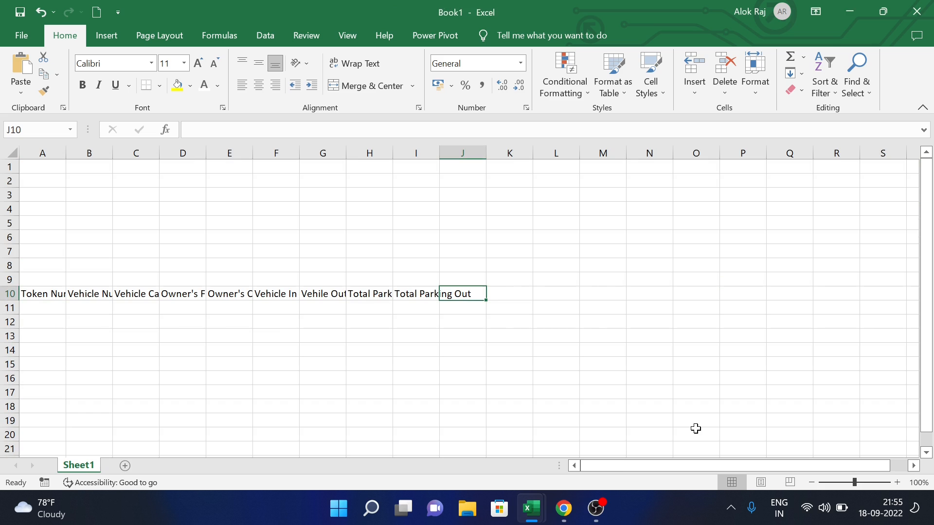
# - Add the Total Parking Days, Parking Charge, Electrical Charge and Other Charge headers
pyautogui.write('Total Parking Days')
pyautogui.press('Tab')
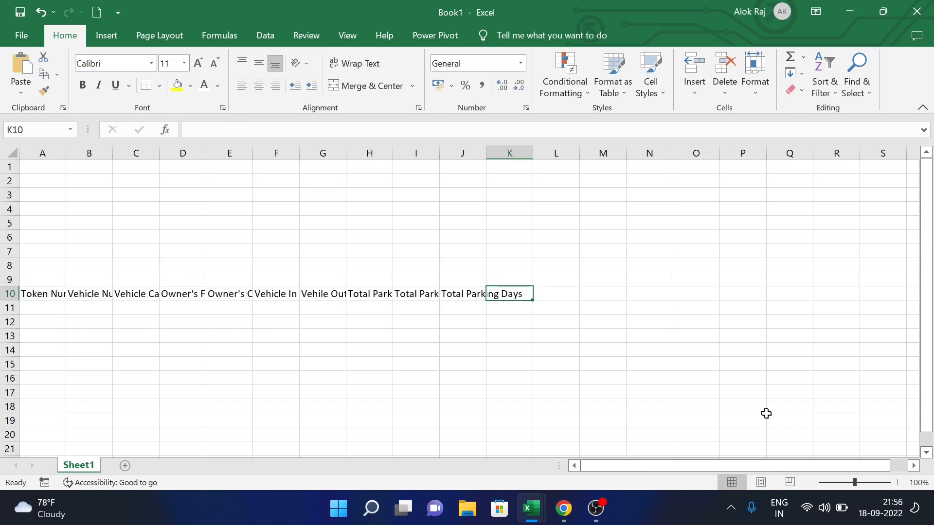
pyautogui.write('P')
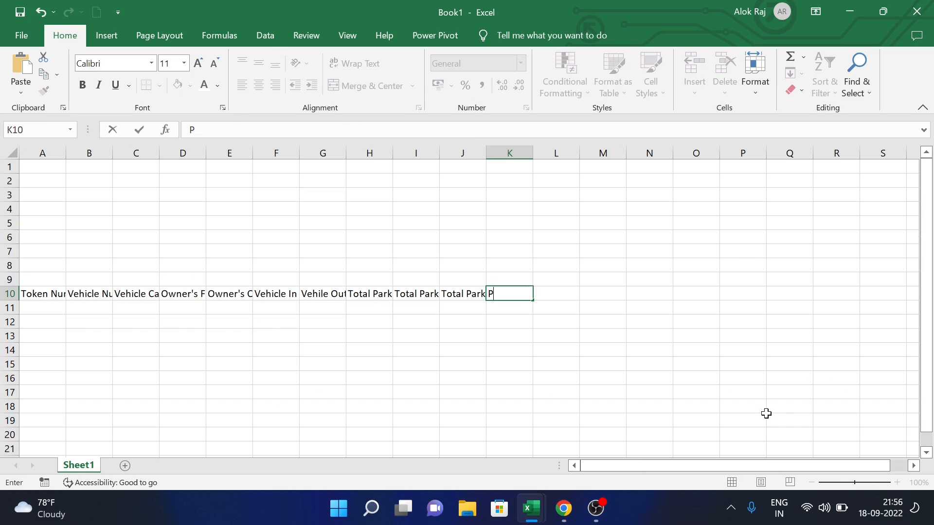
pyautogui.write('ark')
pyautogui.write('ing Charge')
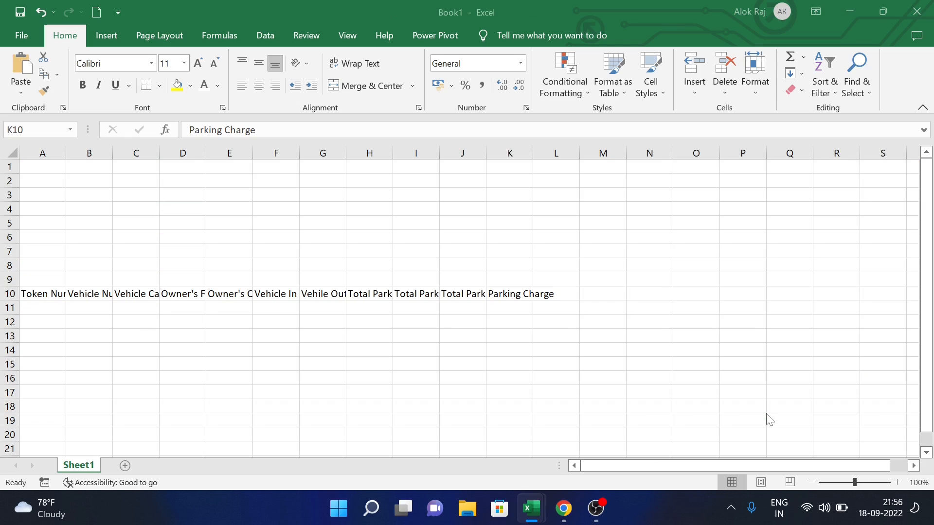
pyautogui.hotkey('ctrl', 'Return')
pyautogui.write('Electrical Charge')
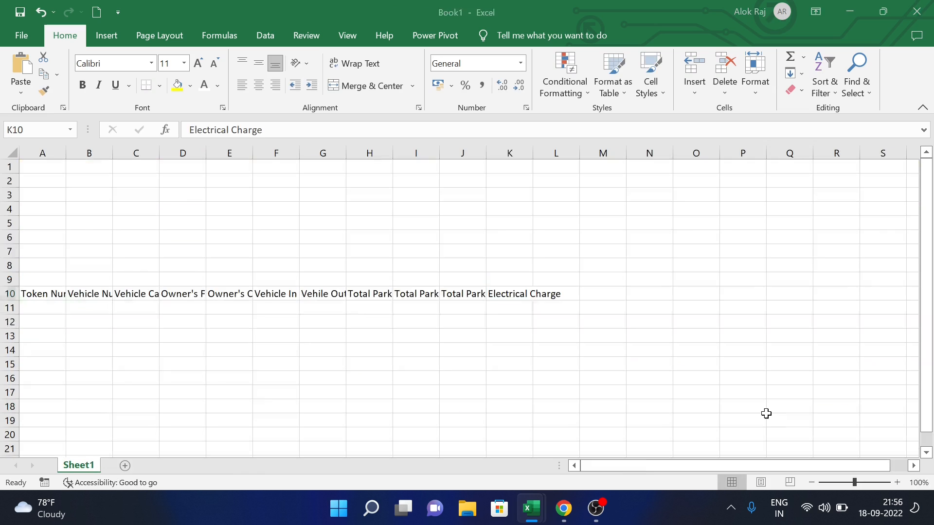
pyautogui.hotkey('ctrl', 'Return')
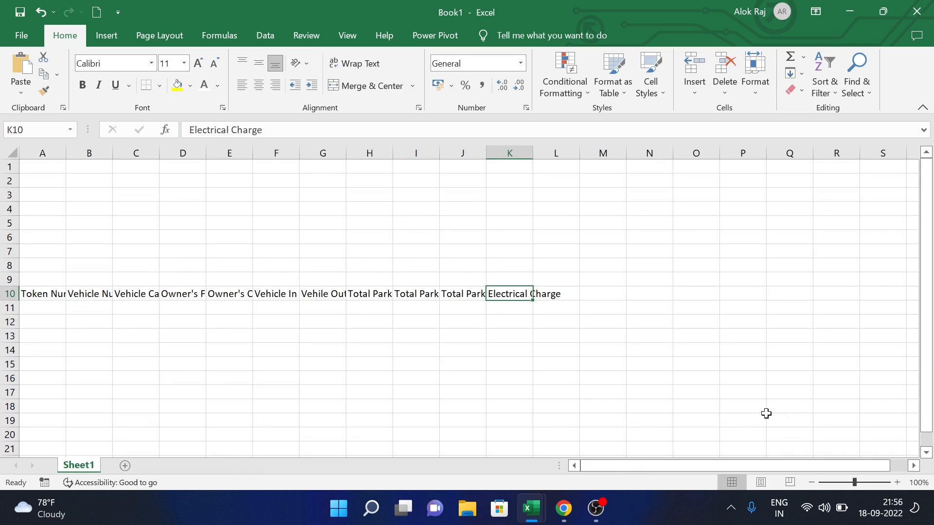
pyautogui.press('Tab')
pyautogui.write('Oth')
pyautogui.write('er Charge')
pyautogui.press('Tab')
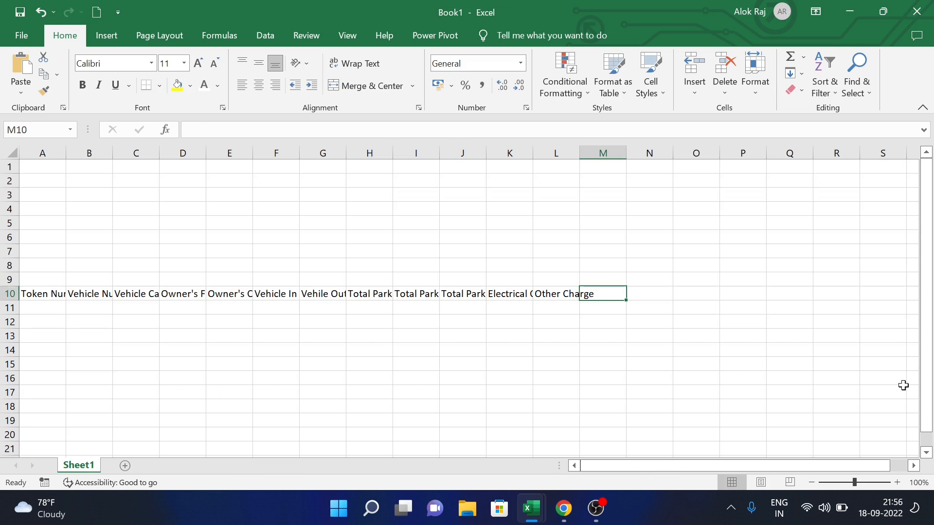
# - Add the Total Charge, GST and Advance payment headers
pyautogui.write('Ota')
pyautogui.press('BackSpace')
pyautogui.press('BackSpace')
pyautogui.press('BackSpace')
pyautogui.write('Total')
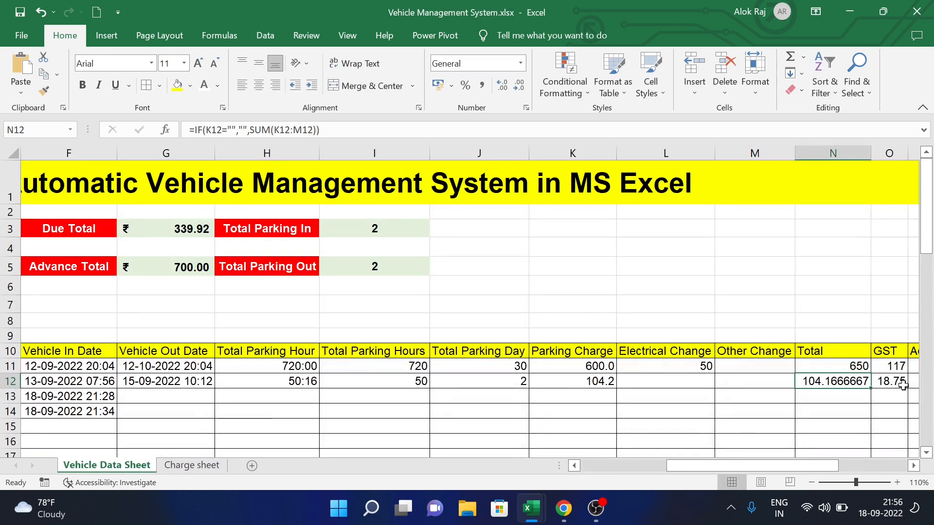
pyautogui.write('Charge')
pyautogui.hotkey('ctrl', 'Return')
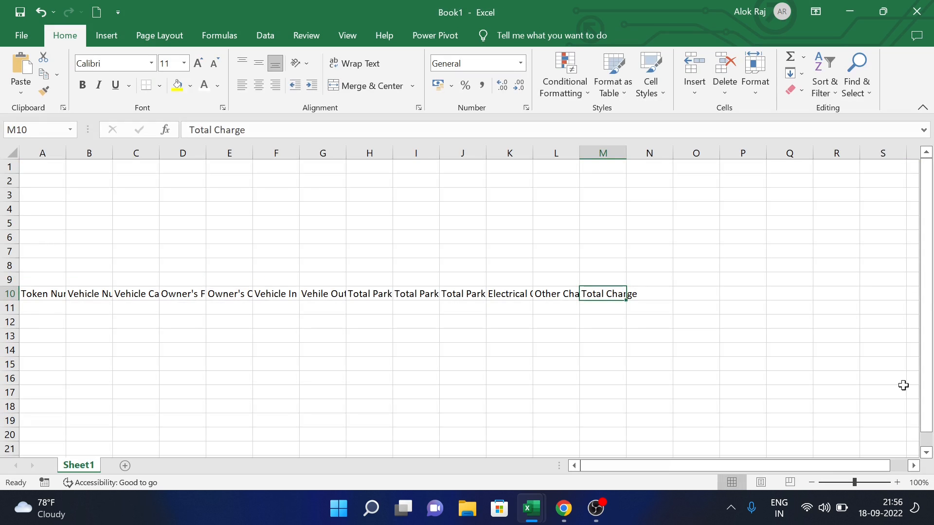
pyautogui.press('Tab')
pyautogui.write('GST')
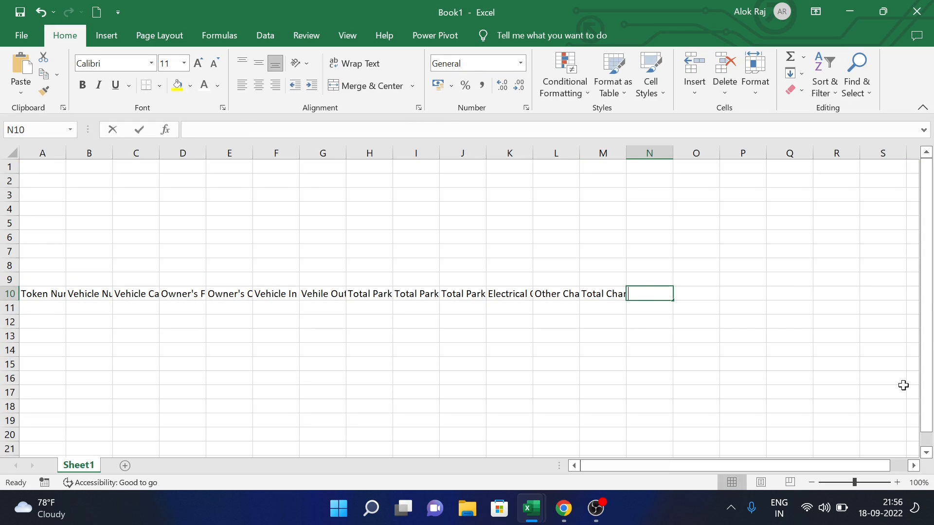
pyautogui.hotkey('ctrl', 'Return')
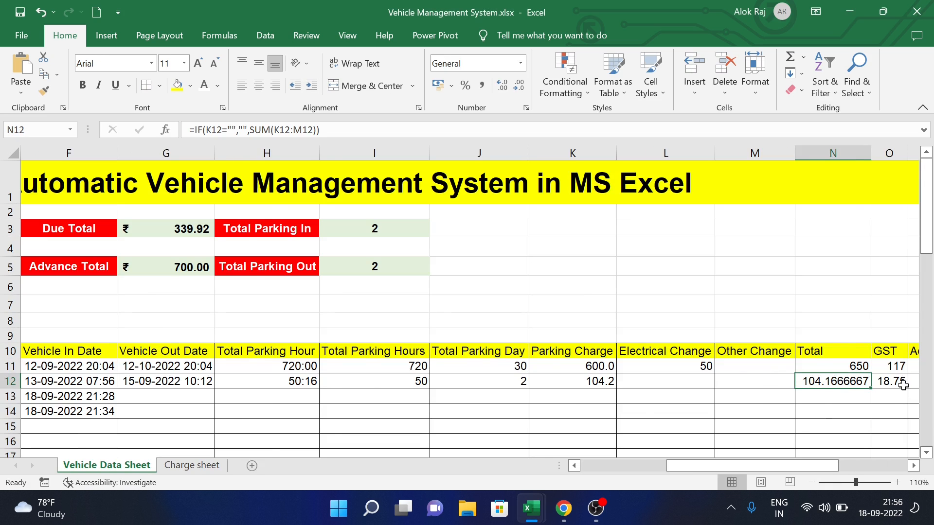
pyautogui.press('Right')
pyautogui.press('Right')
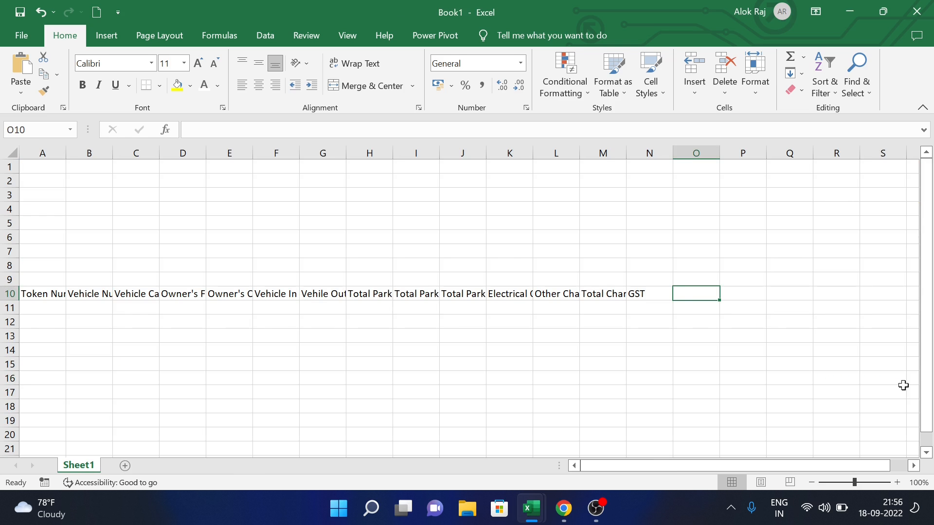
pyautogui.write('Advance')
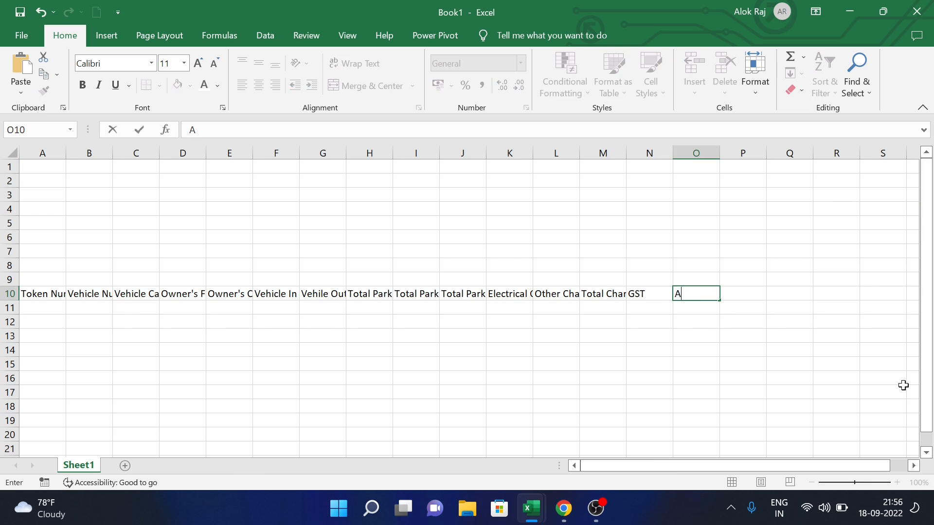
pyautogui.write(' payment')
pyautogui.press('Tab')
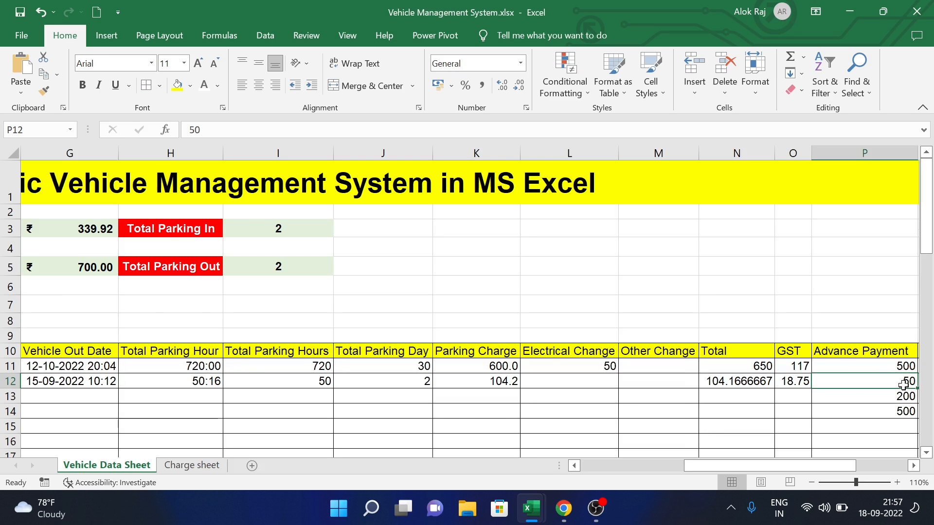
# - Finish the header row with Net Amount, Due Amount and Status
pyautogui.press('Right')
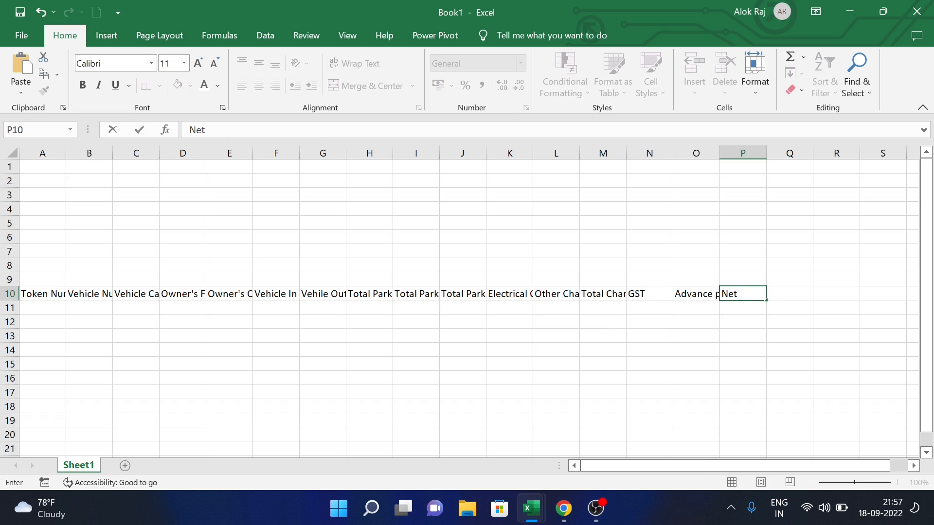
pyautogui.write('Amount')
pyautogui.press('Tab')
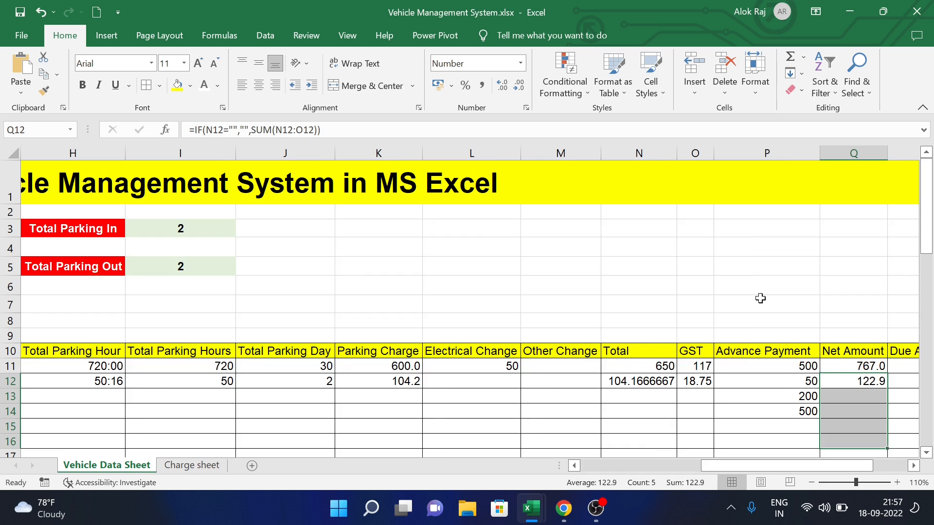
pyautogui.press('Right')
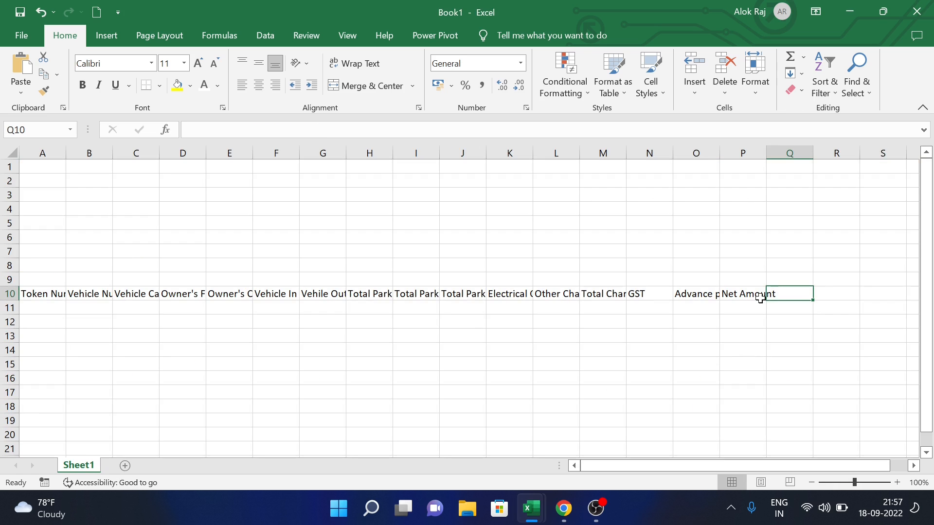
pyautogui.write('Due Amount')
pyautogui.press('Tab')
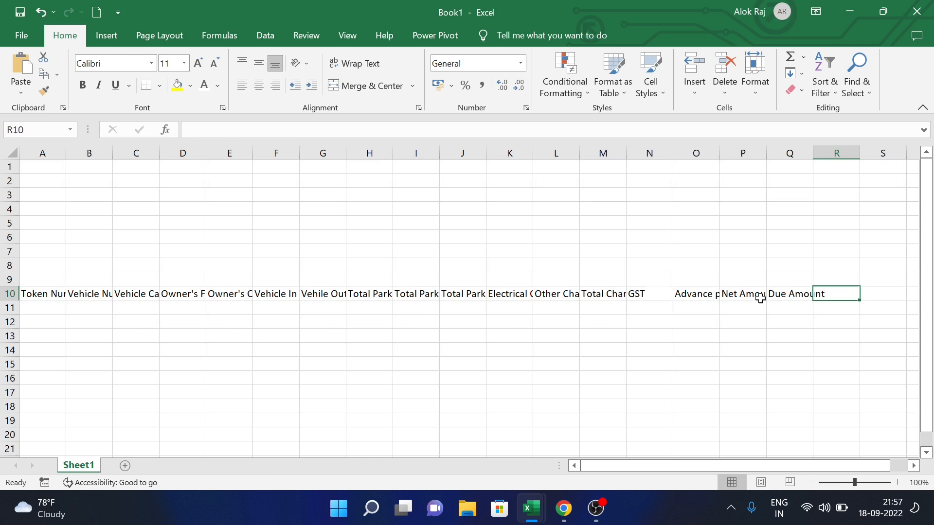
pyautogui.write('Status')
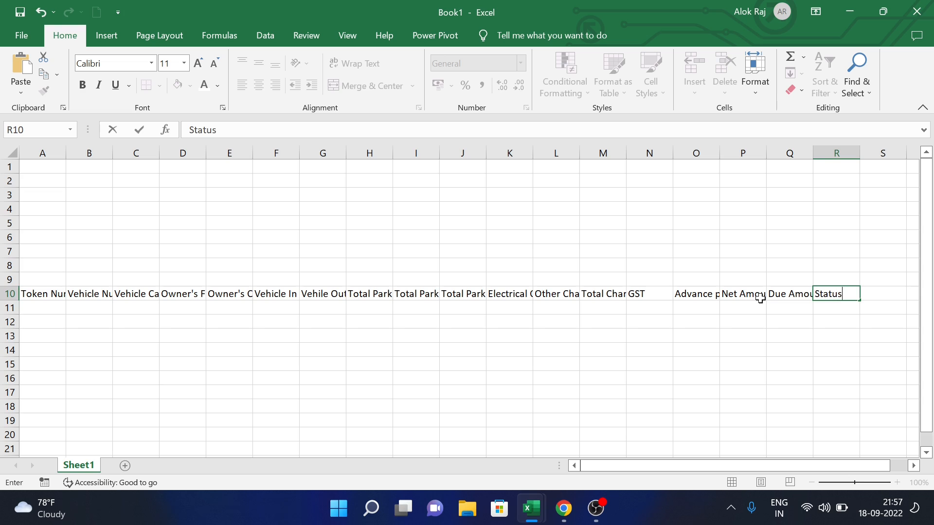
pyautogui.press('Return')
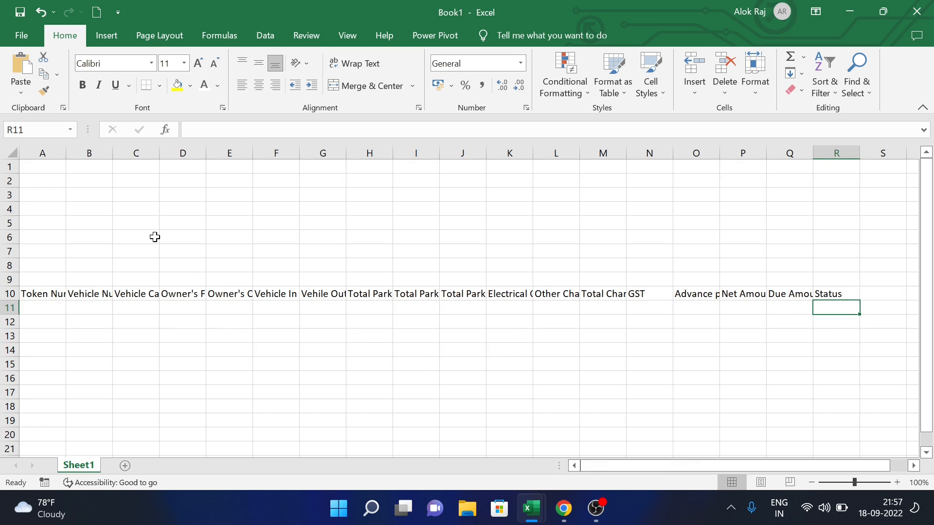
# - Merge A1:R1 and enter the title 'Full Automatice Vehicle Management System in Ms Excel' at size 12
pyautogui.click(35, 170)
pyautogui.click(837, 169)
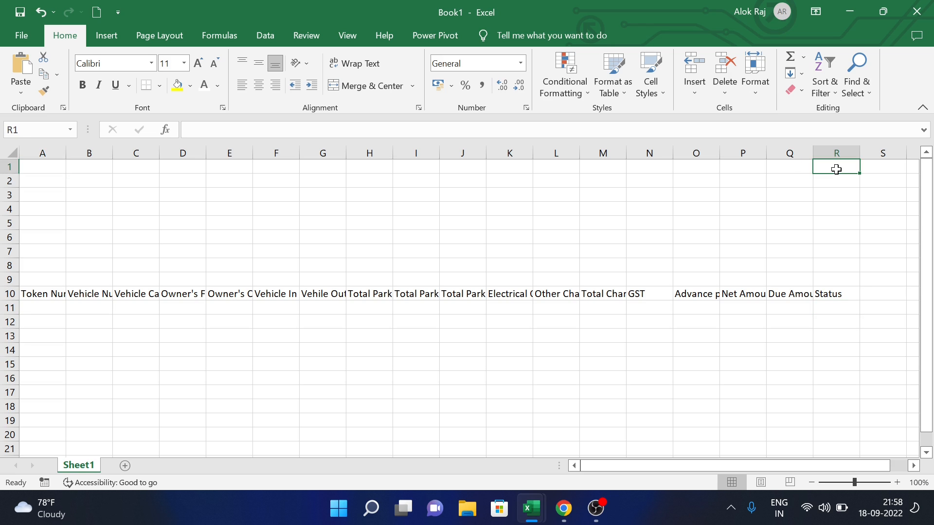
pyautogui.hotkey('ctrl', 'shift', 'Left')
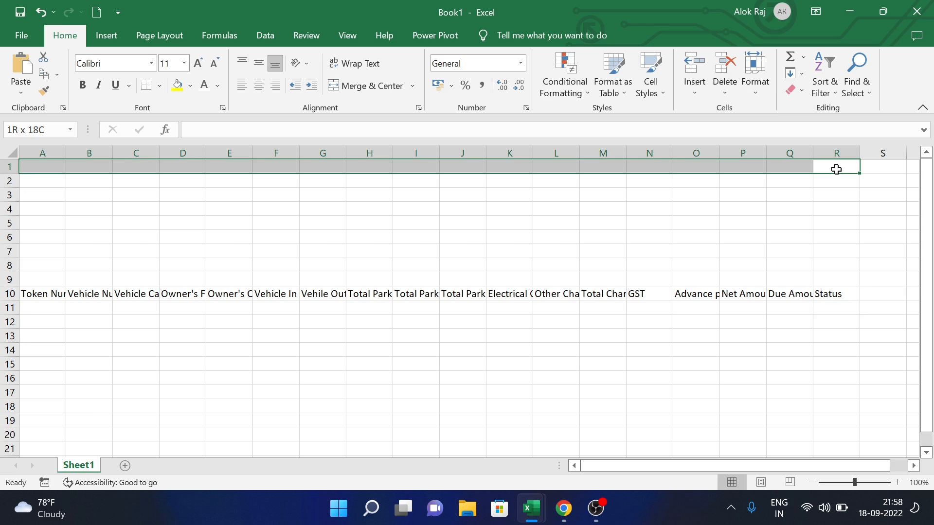
pyautogui.click(391, 90)
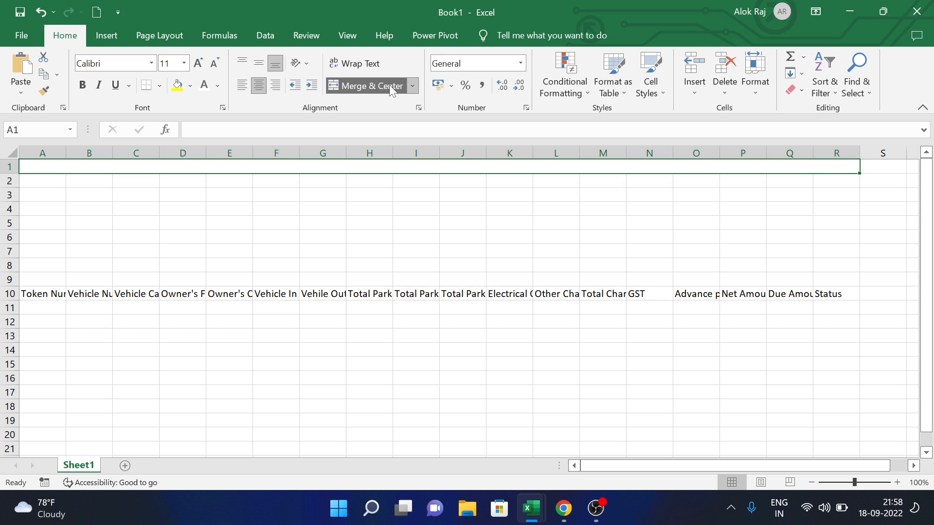
pyautogui.write('Full A')
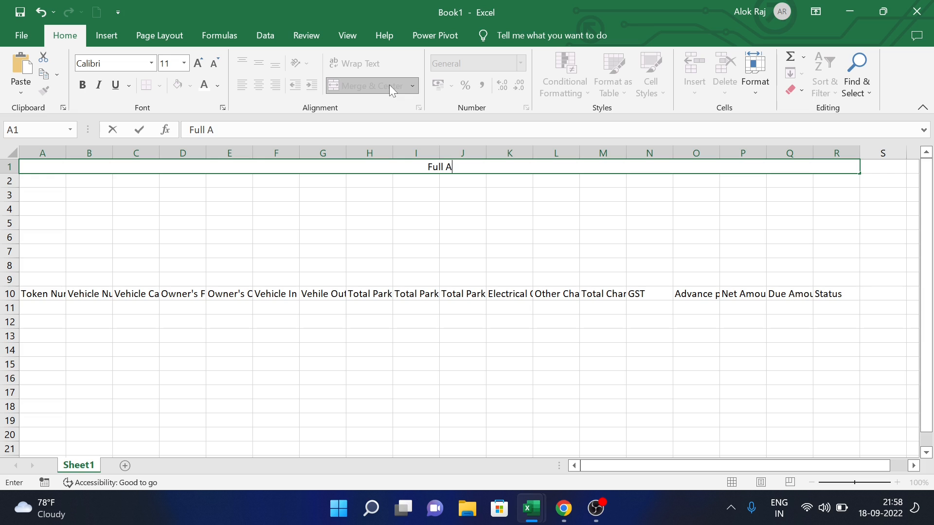
pyautogui.write('utomatice ')
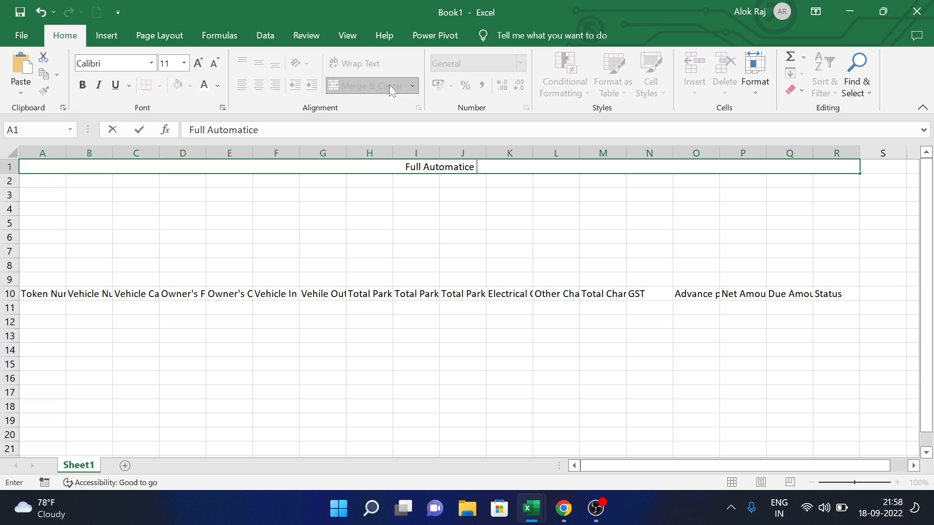
pyautogui.write('Vehicle')
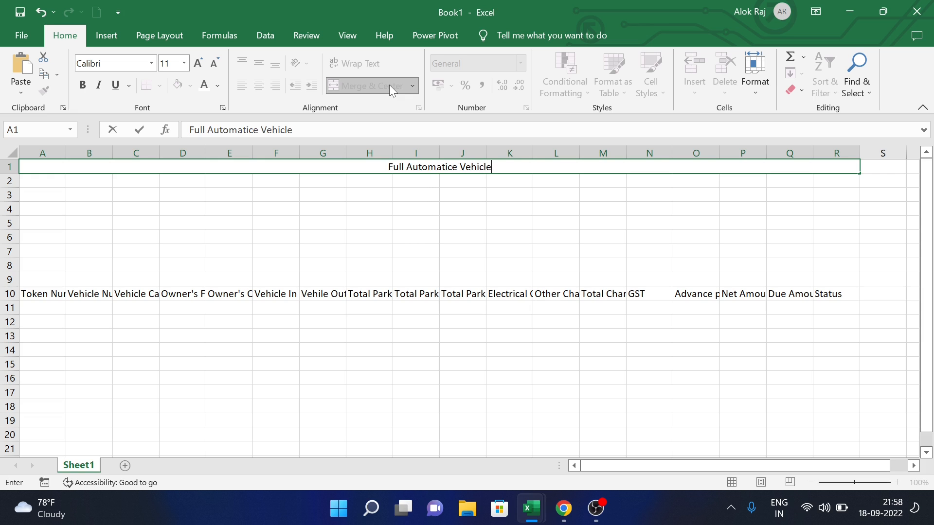
pyautogui.write(' Mana')
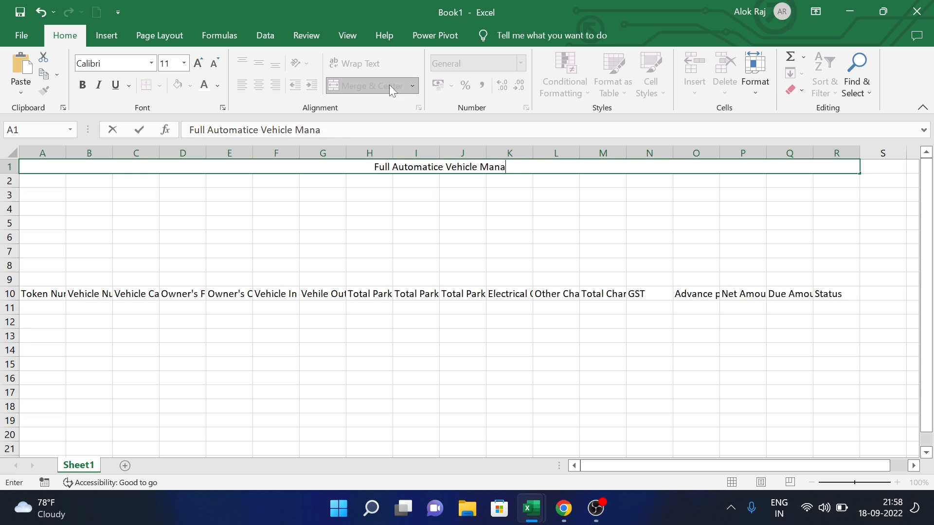
pyautogui.write('gement System')
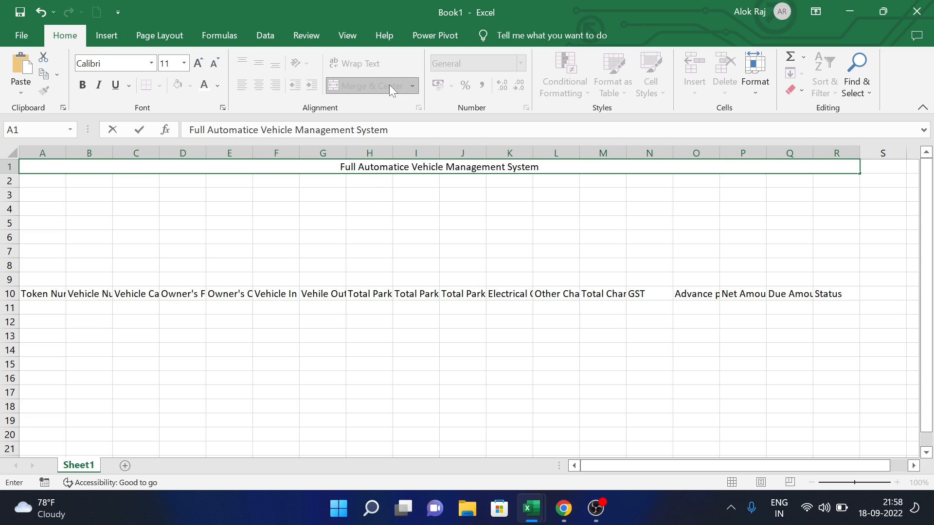
pyautogui.write('i')
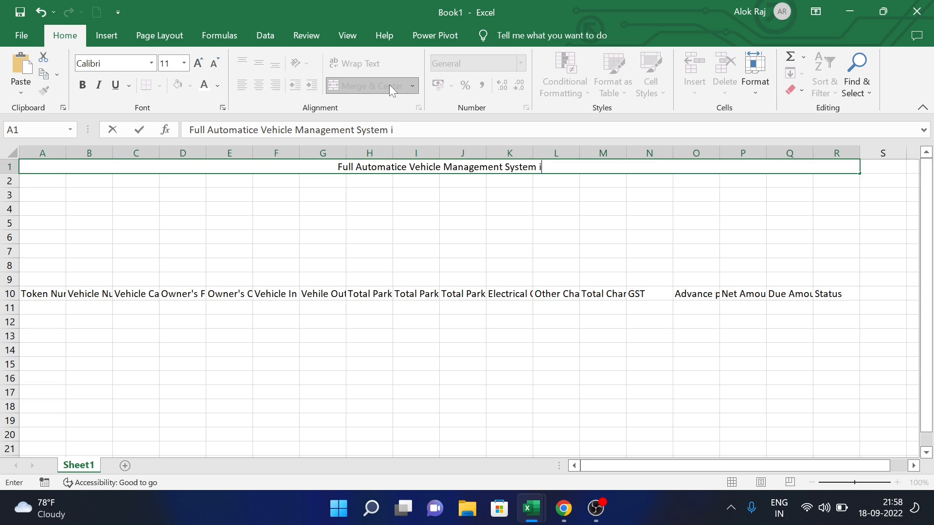
pyautogui.write('n Ms Excel')
pyautogui.press('Tab')
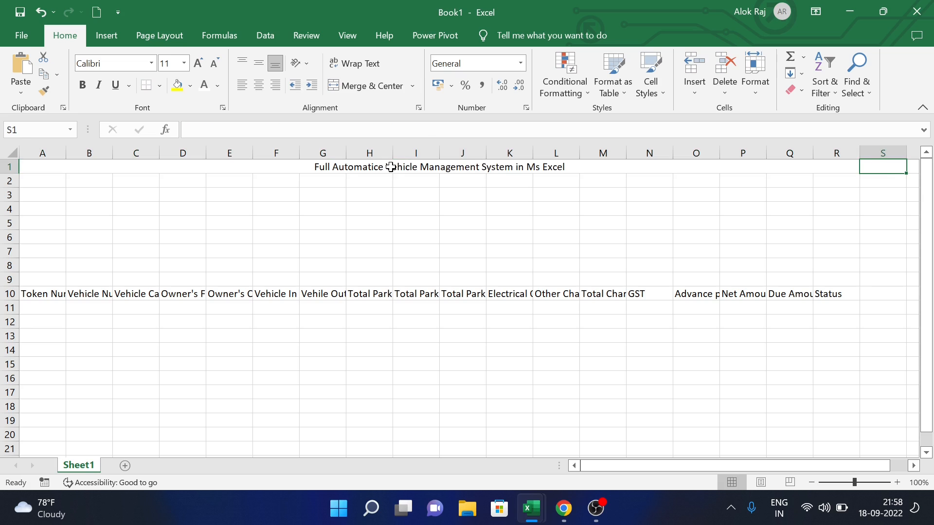
pyautogui.click(475, 168)
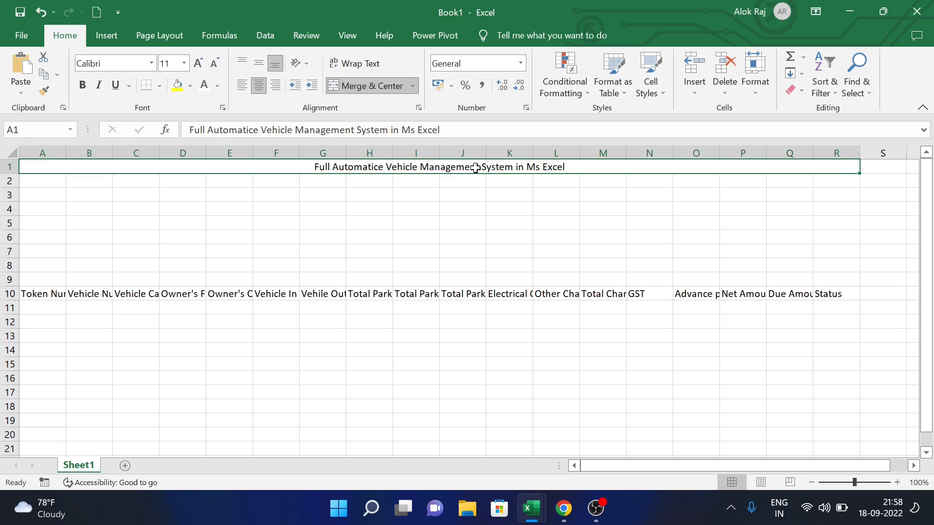
pyautogui.click(200, 62)
# - Set the whole sheet's font to Arial
pyautogui.click(15, 153)
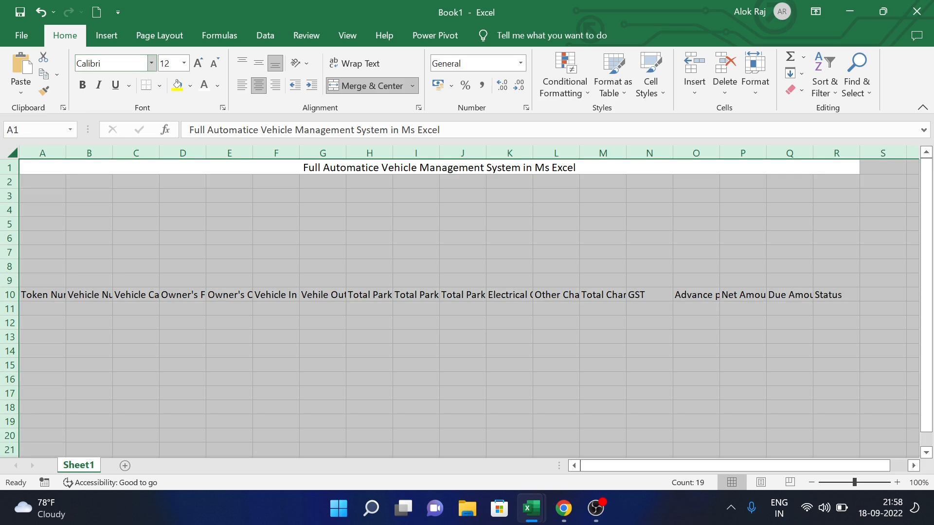
pyautogui.click(152, 64)
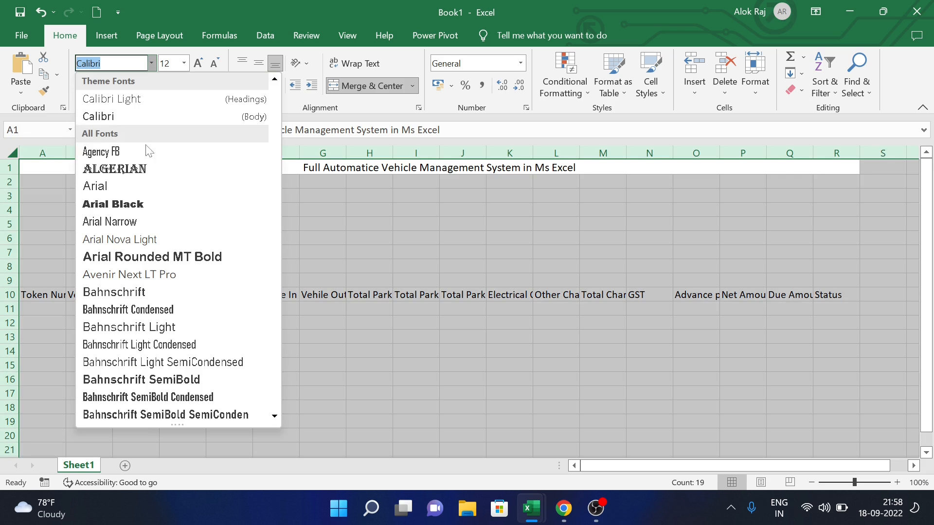
pyautogui.click(140, 187)
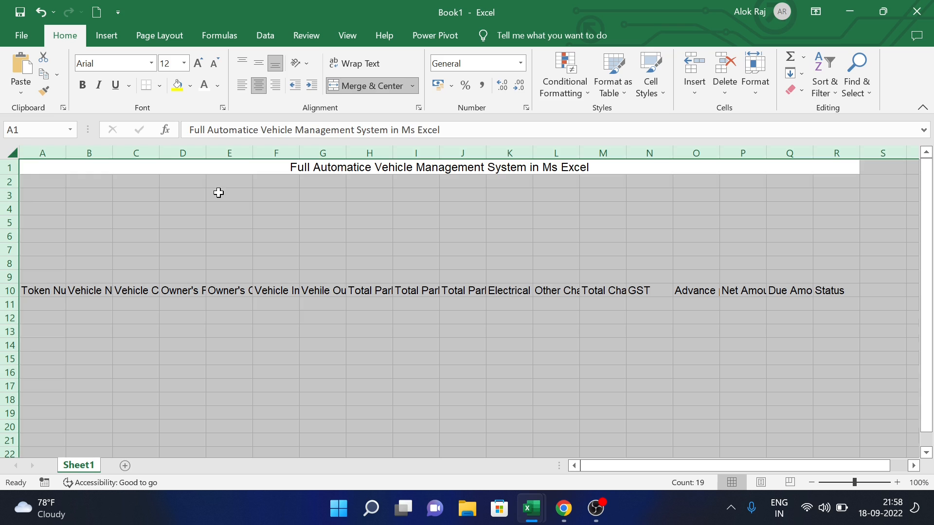
pyautogui.click(218, 194)
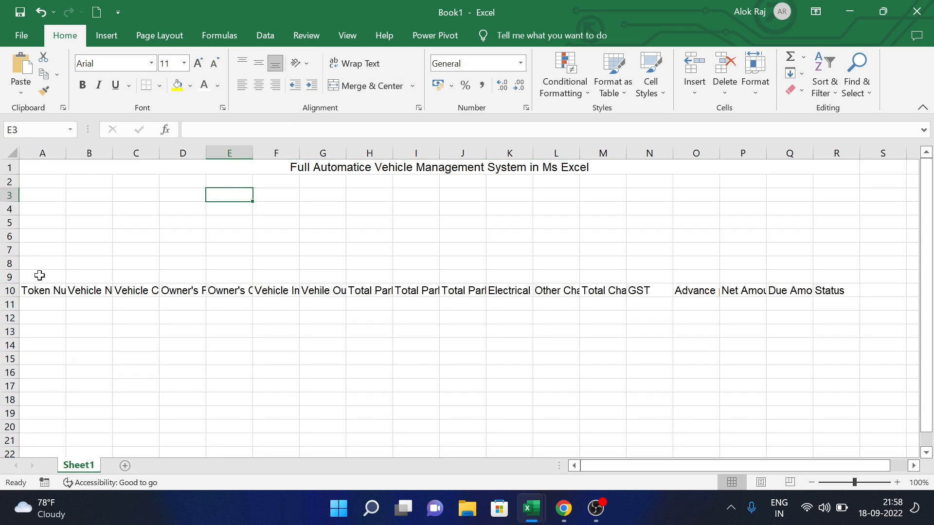
# - AutoFit the column widths to the row 10 headers
pyautogui.click(10, 290)
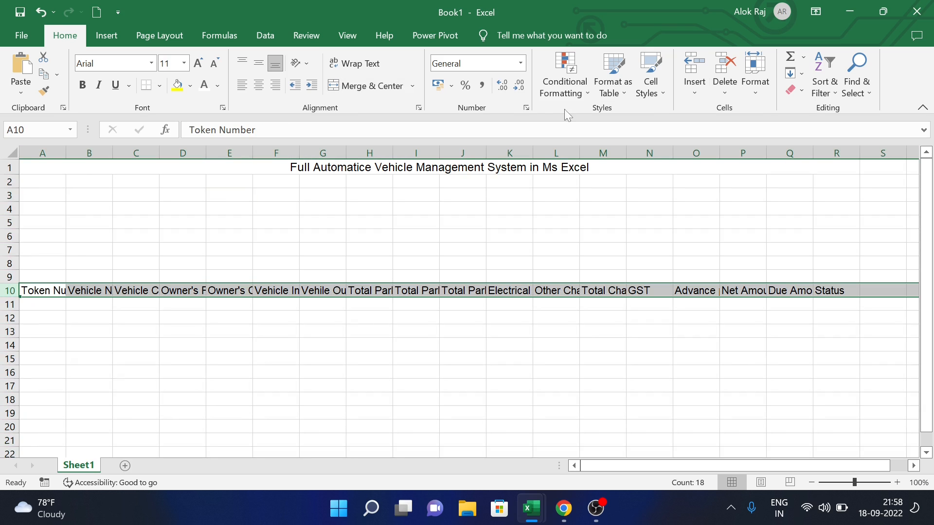
pyautogui.click(760, 91)
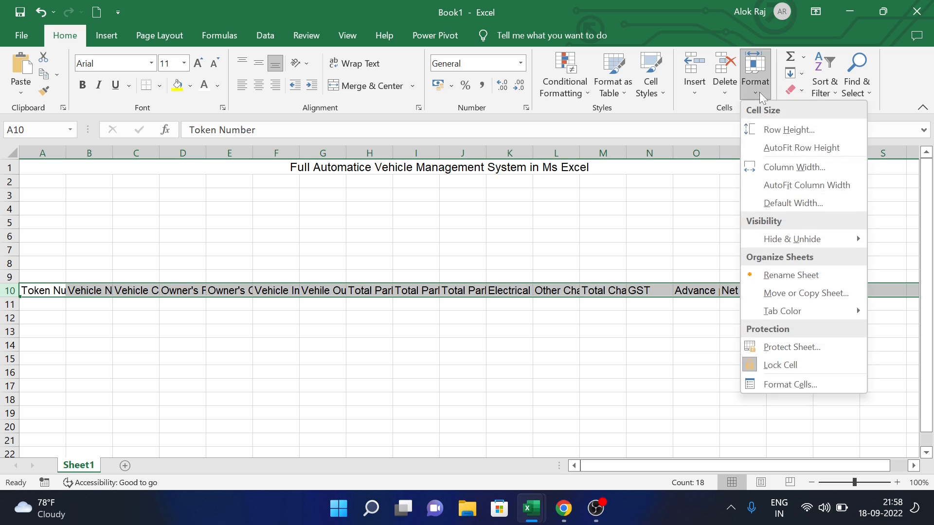
pyautogui.click(771, 184)
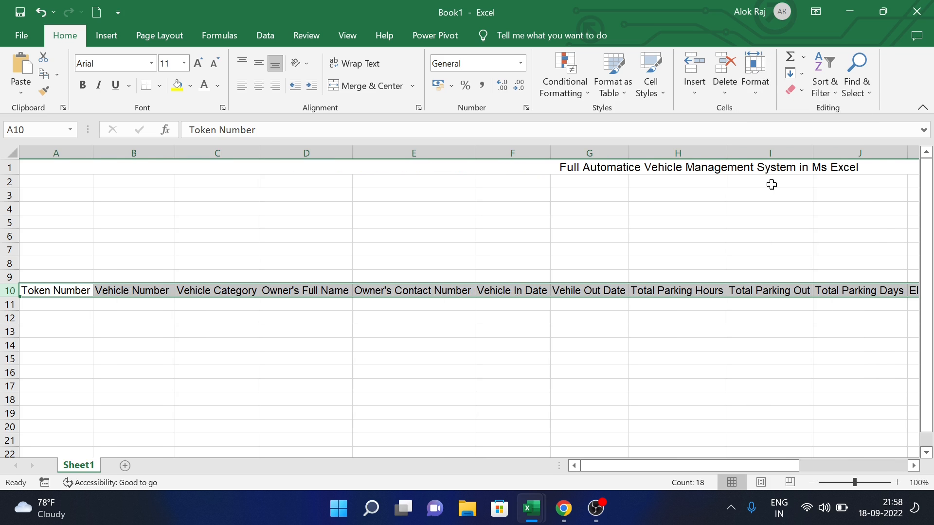
# - Make the title size 24, bold, middle-aligned on yellow fill, with a taller row 1
pyautogui.click(753, 166)
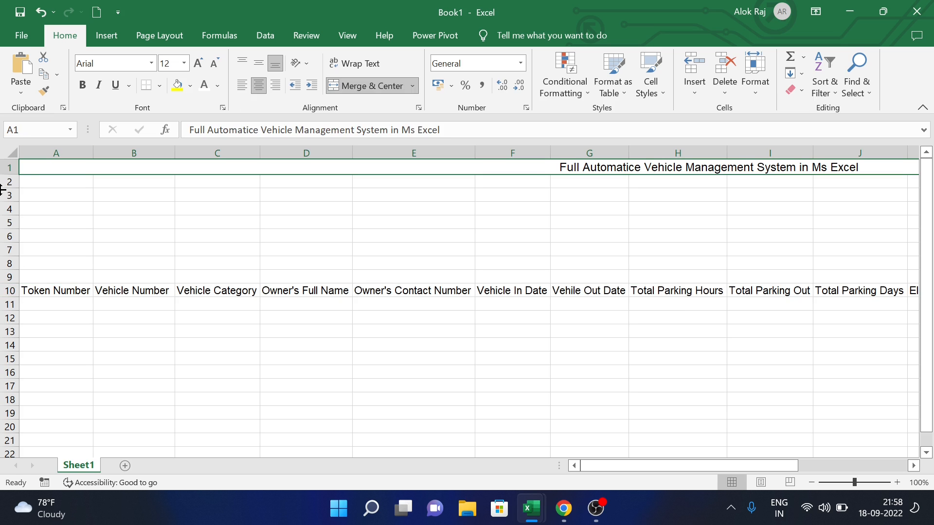
pyautogui.click(199, 64)
pyautogui.click(203, 66)
pyautogui.click(203, 66)
pyautogui.click(202, 66)
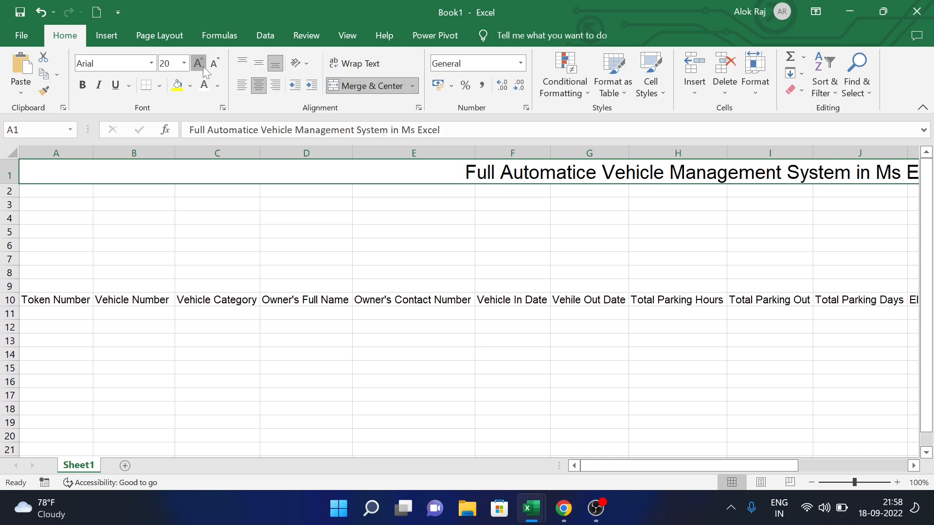
pyautogui.click(203, 67)
pyautogui.click(203, 66)
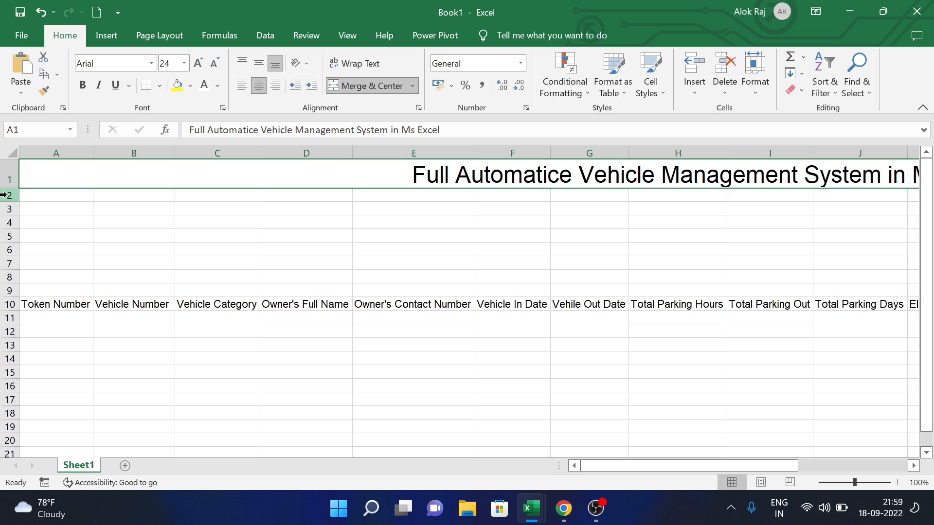
pyautogui.moveTo(16, 186); pyautogui.dragTo(18, 200)
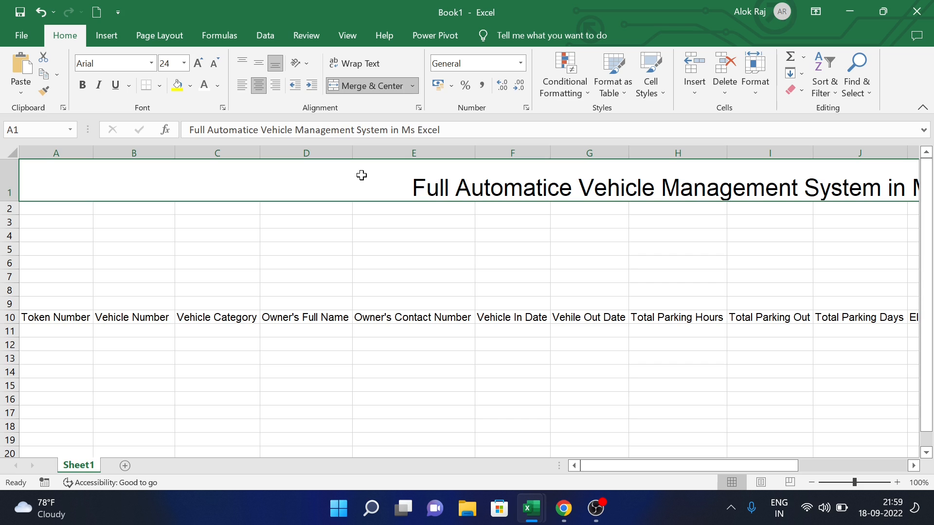
pyautogui.click(259, 63)
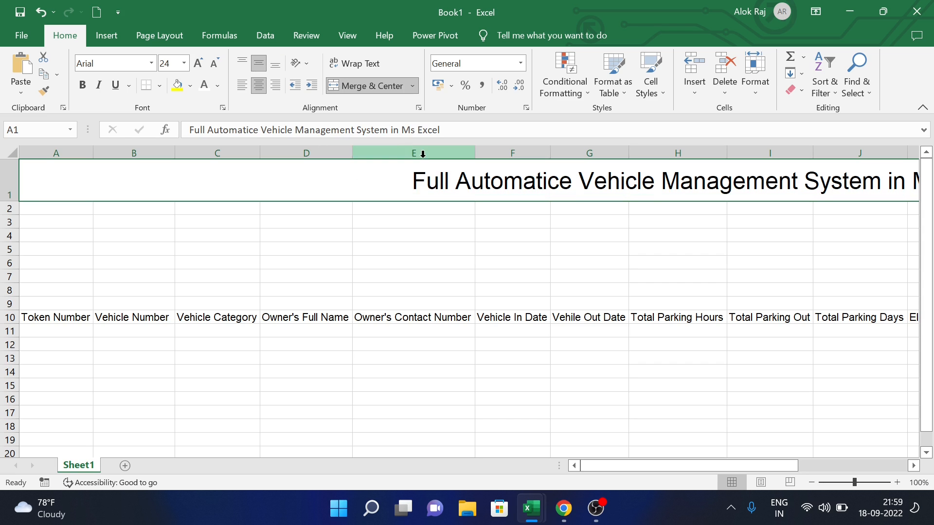
pyautogui.click(87, 88)
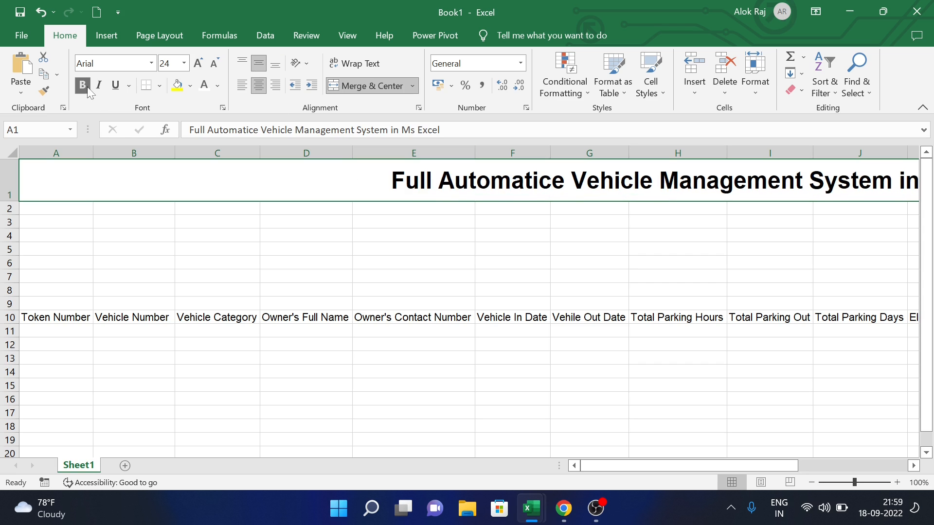
pyautogui.click(178, 90)
pyautogui.click(406, 272)
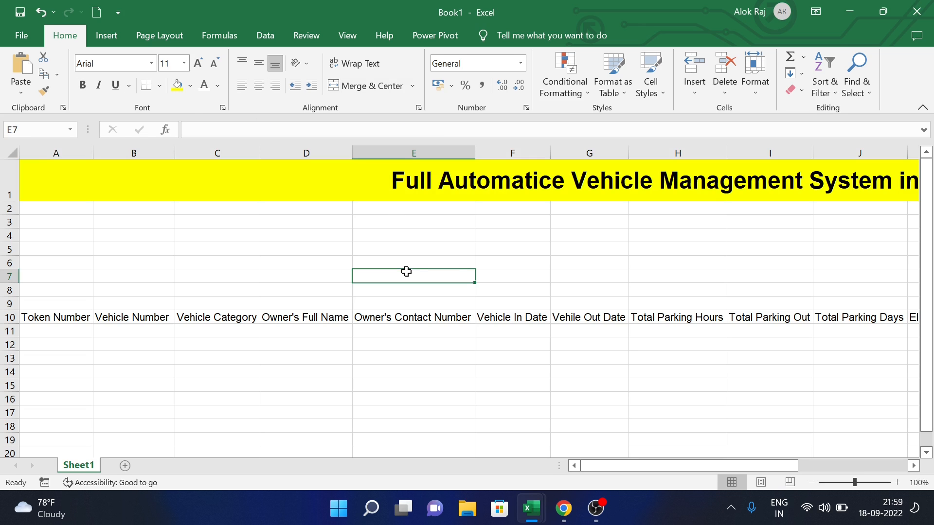
# - Give the row 10 headers, from Token Number onward, a yellow fill
pyautogui.moveTo(627, 466); pyautogui.dragTo(556, 486)
pyautogui.click(60, 318)
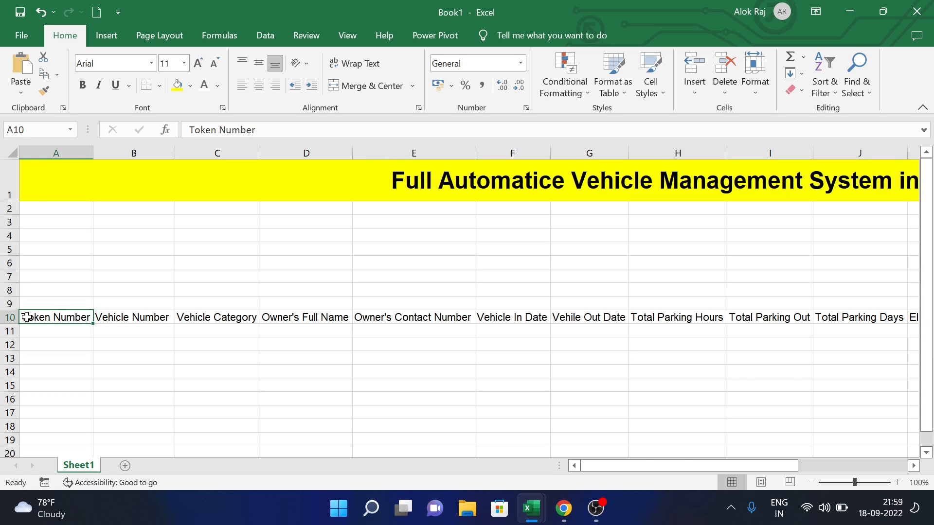
pyautogui.hotkey('ctrl', 'shift', 'Right')
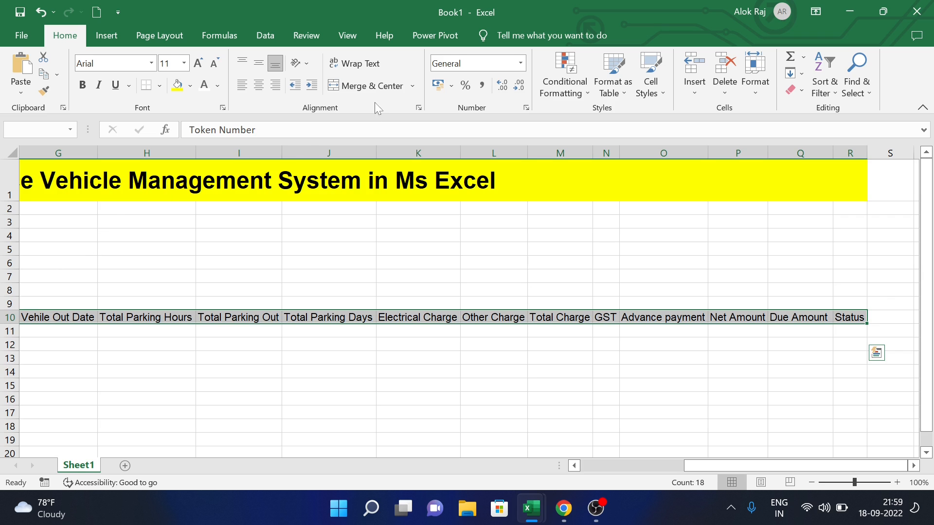
pyautogui.click(178, 86)
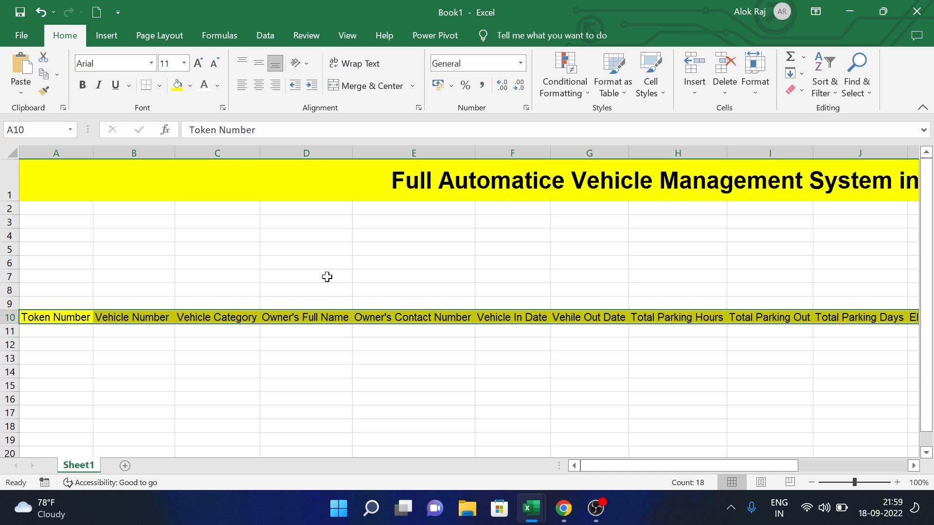
# - Apply All Borders to the header columns from row 10 down to the last row
pyautogui.hotkey('ctrl', 'shift', 'Down')
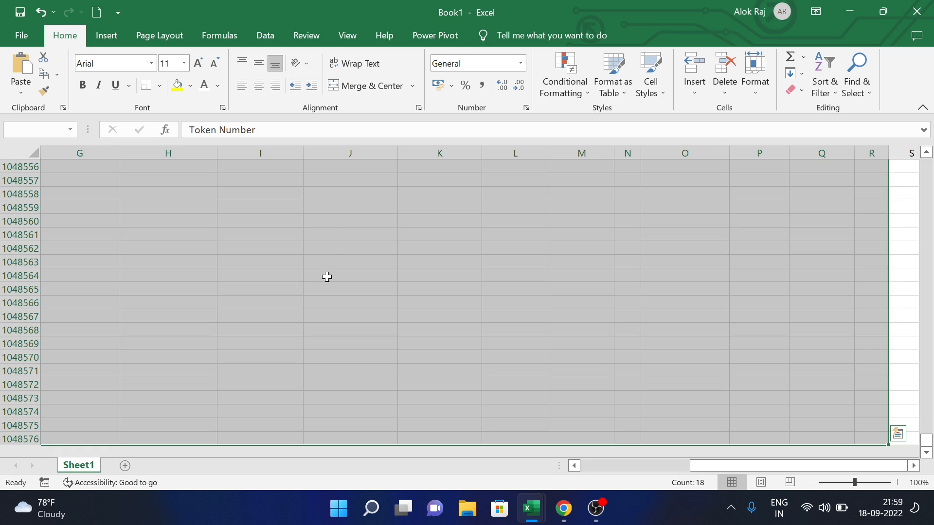
pyautogui.click(159, 86)
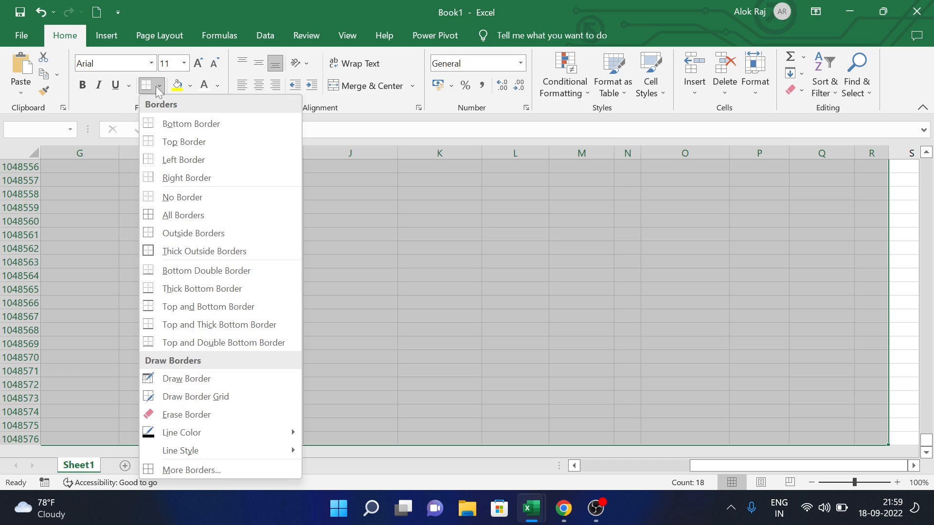
pyautogui.click(192, 214)
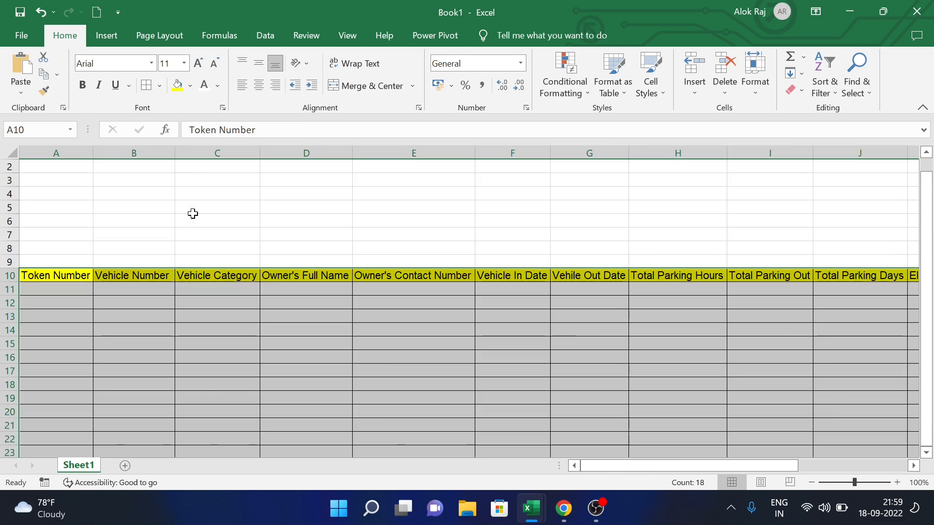
pyautogui.click(439, 346)
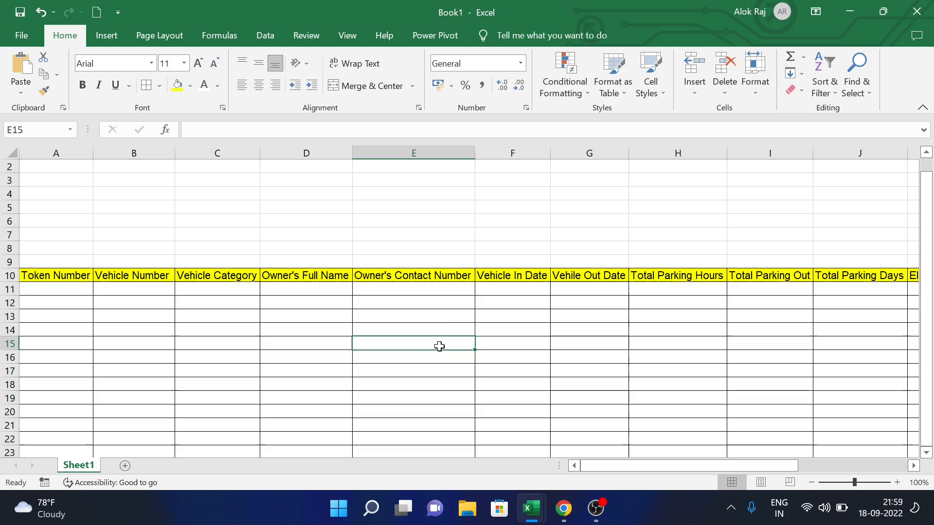
pyautogui.scroll(1, 489, 262)
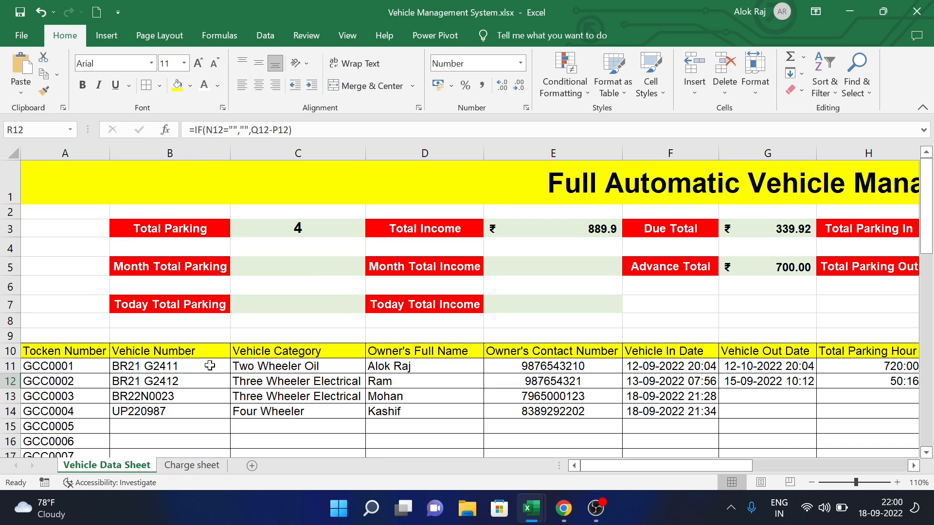
# - Enter token number GCC0001 in A11 and fill the series down to row 23
pyautogui.hotkey('alt', 'Tab')
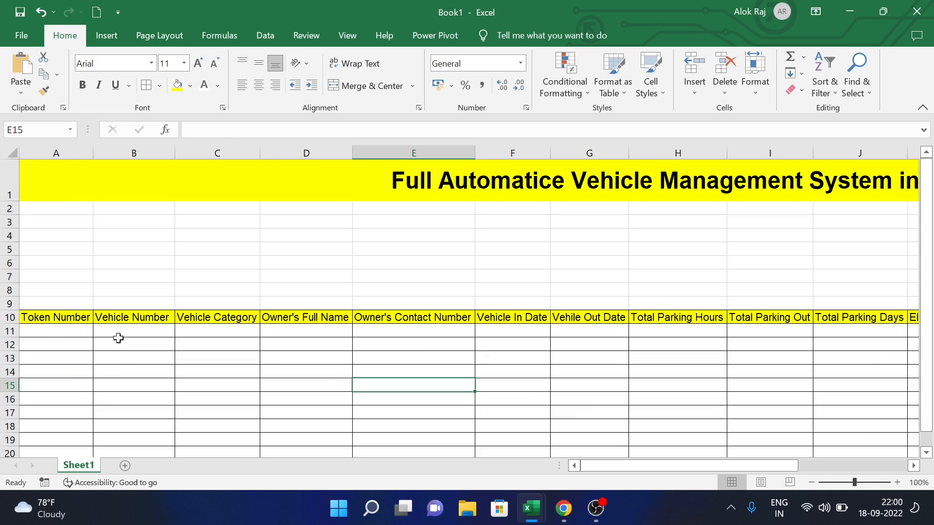
pyautogui.click(55, 335)
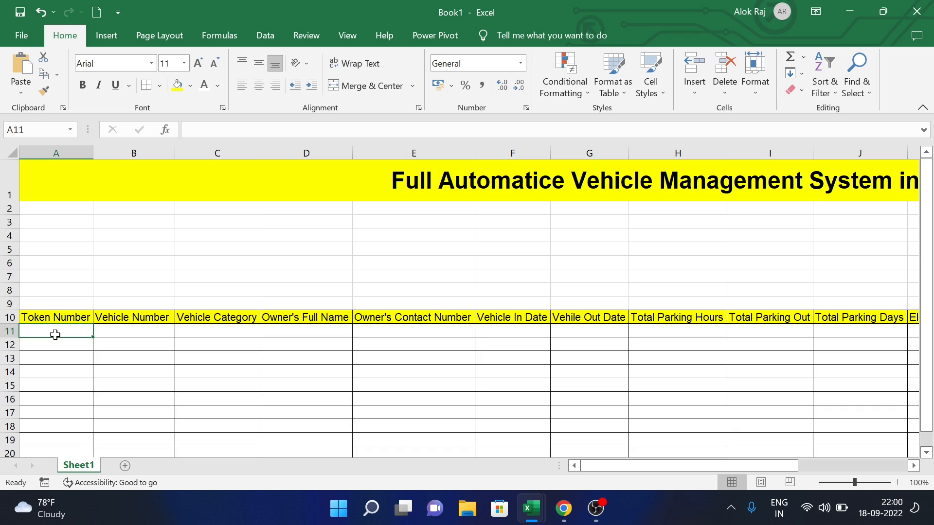
pyautogui.write('GCC')
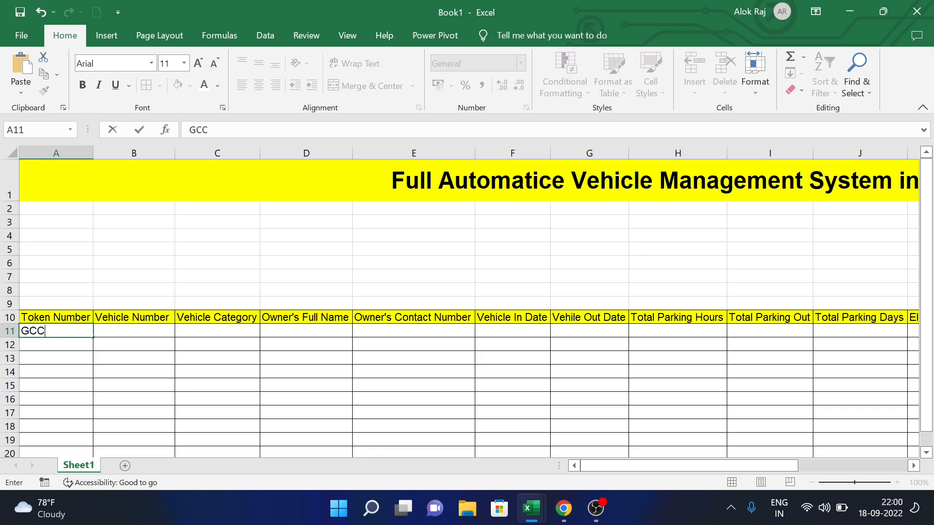
pyautogui.write('0001')
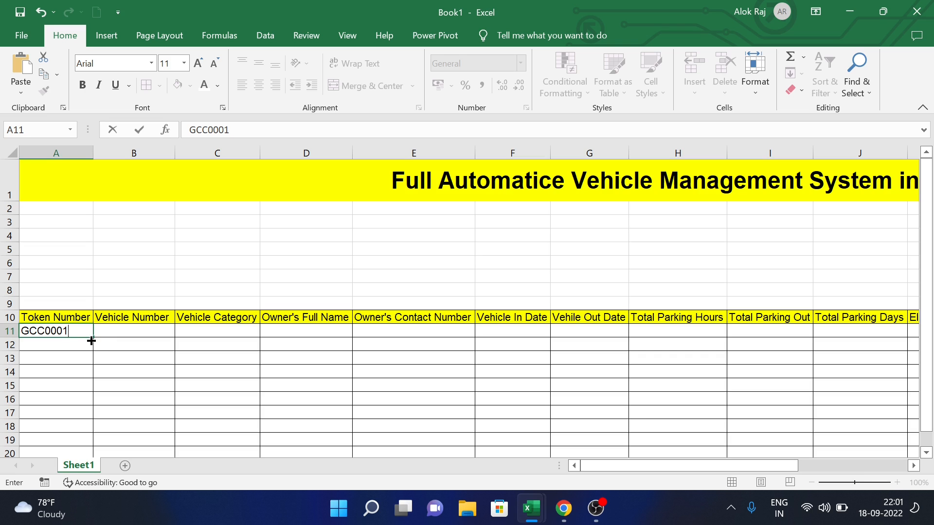
pyautogui.hotkey('ctrl', 'Return')
pyautogui.moveTo(93, 340); pyautogui.dragTo(94, 466)
# - Enter vehicle number BR2200123 in B11, then add a new blank sheet
pyautogui.click(163, 264)
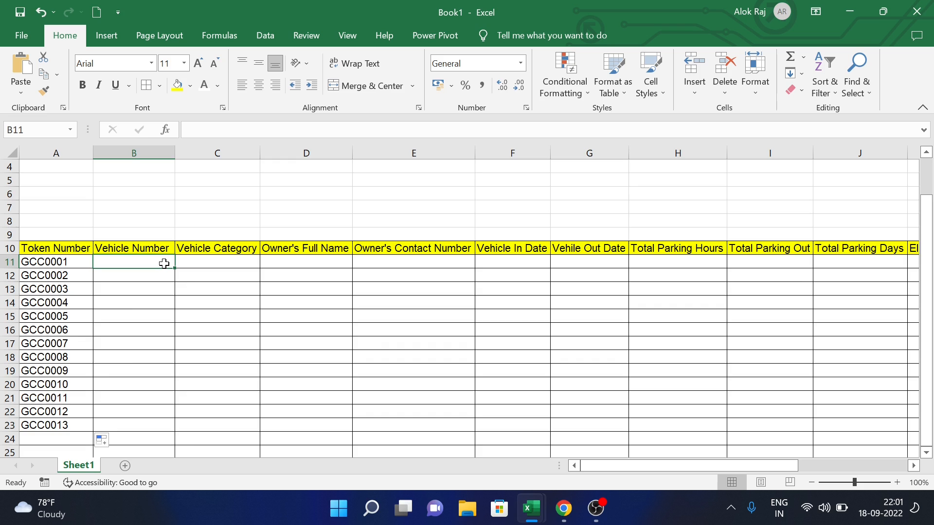
pyautogui.scroll(1, 163, 262)
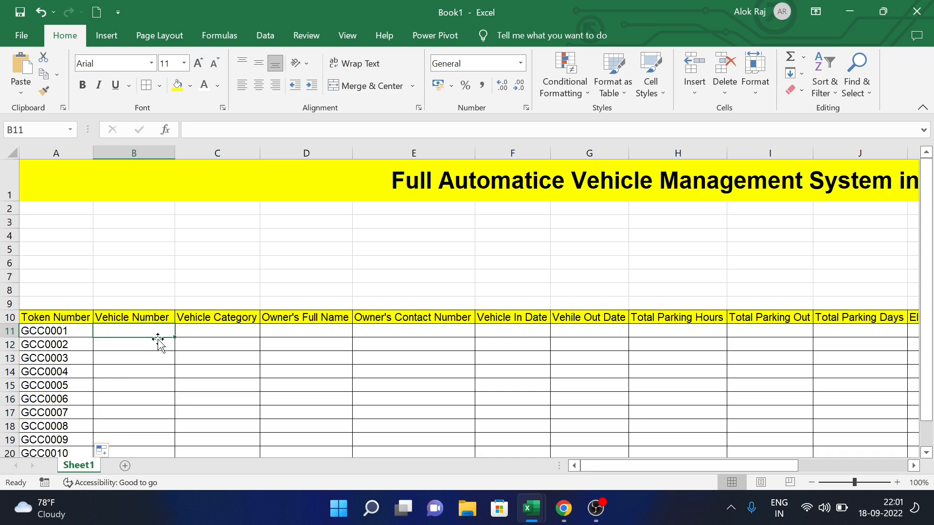
pyautogui.write('BB')
pyautogui.press('BackSpace')
pyautogui.write('R')
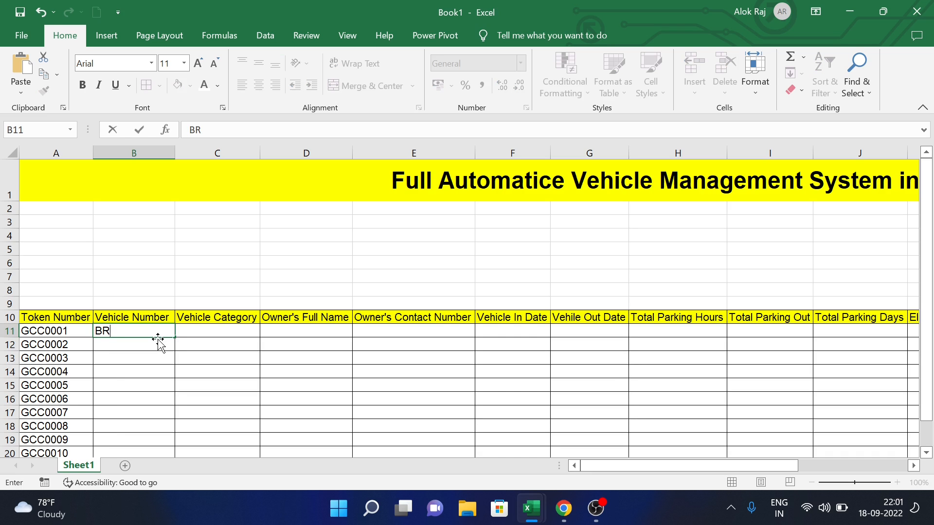
pyautogui.write('2200123')
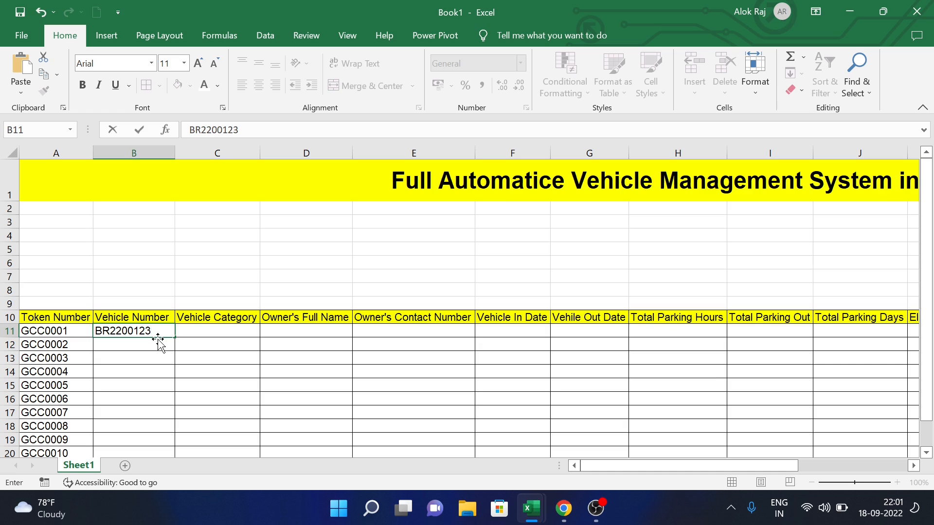
pyautogui.press('Return')
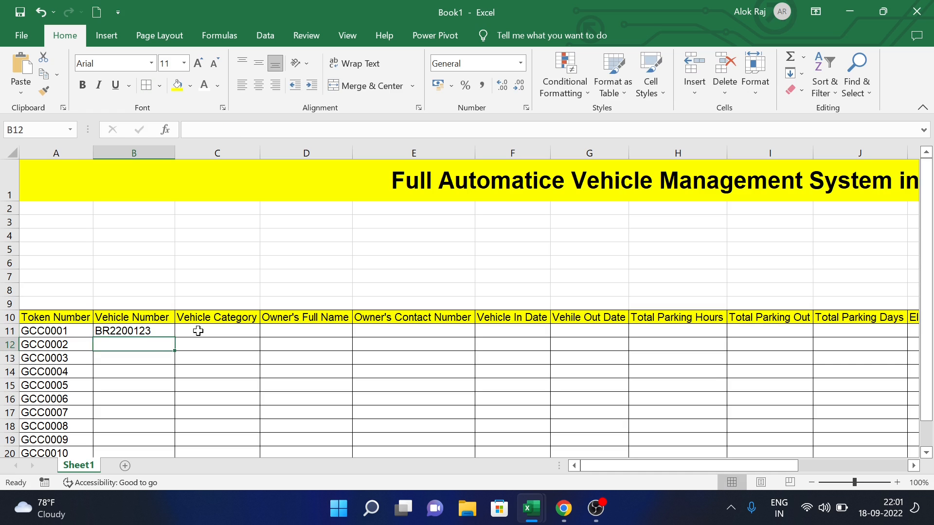
pyautogui.click(199, 331)
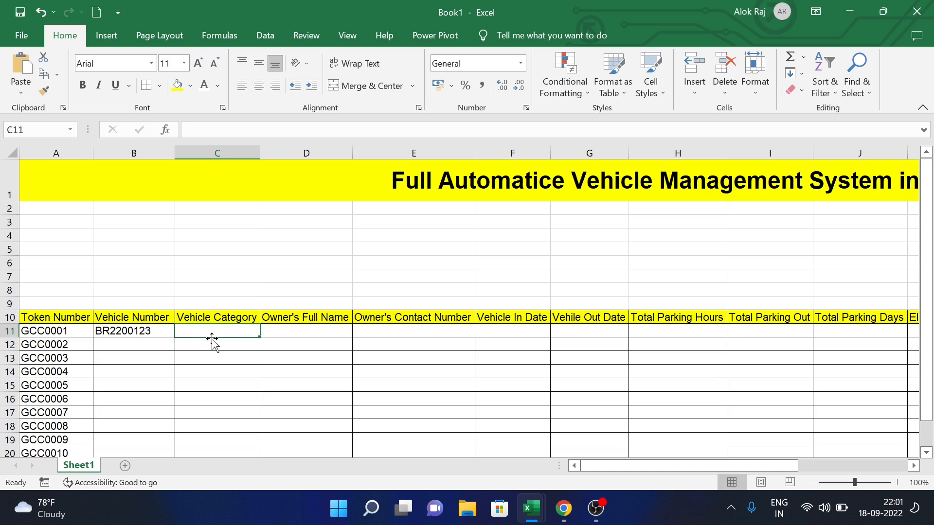
pyautogui.click(125, 465)
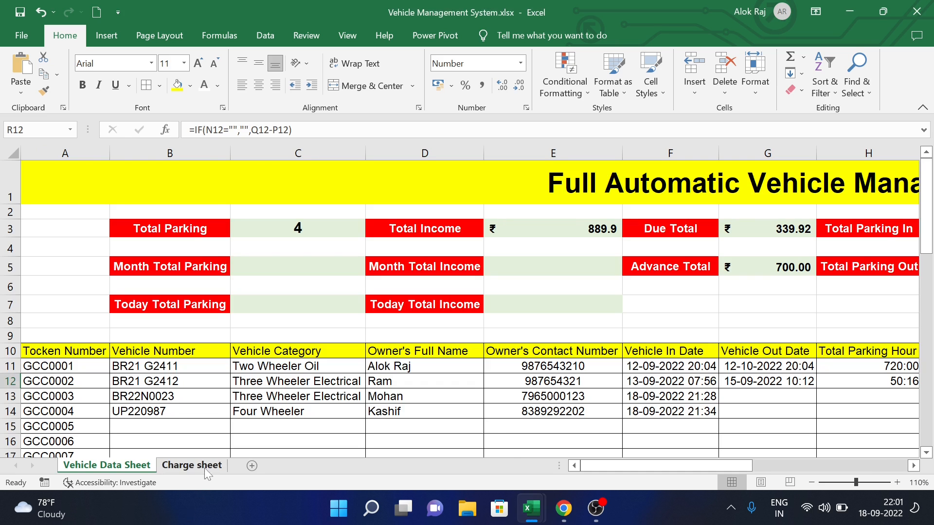
# - Copy the vehicle type and charge table B2:D7 from the reference workbook's Charge sheet
pyautogui.click(208, 468)
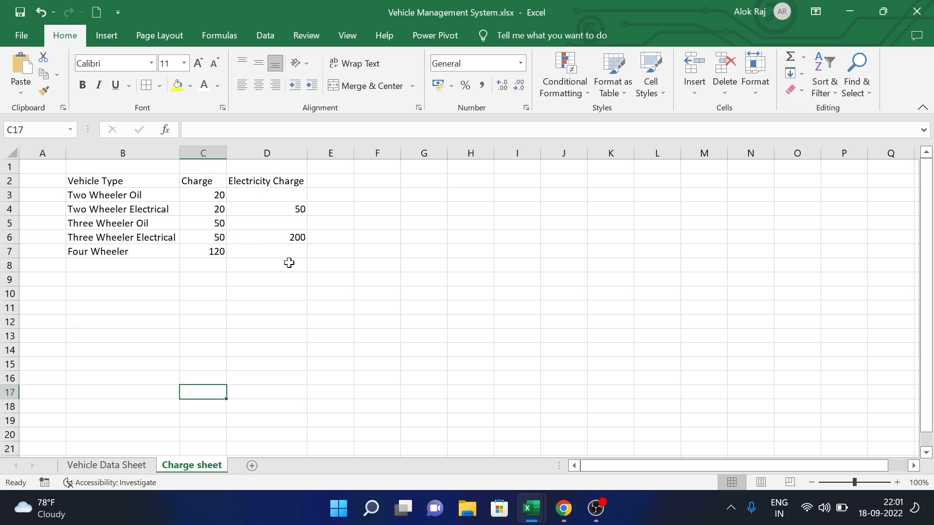
pyautogui.moveTo(78, 182); pyautogui.dragTo(265, 251)
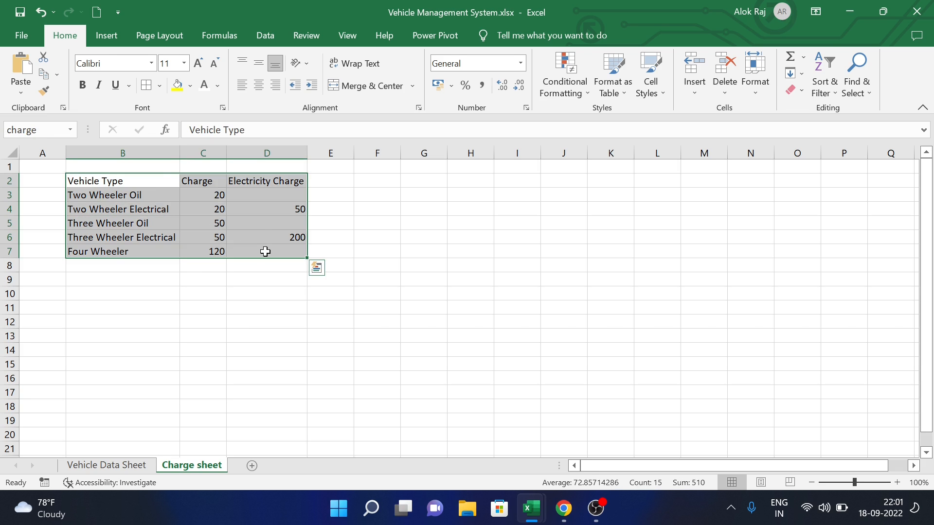
pyautogui.hotkey('ctrl', 'c')
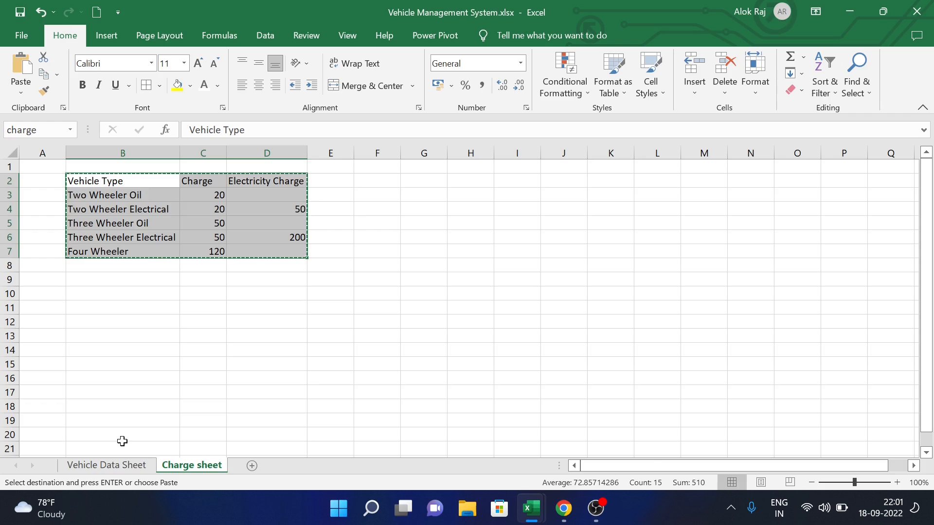
pyautogui.hotkey('alt', 'Tab')
pyautogui.press('Tab')
pyautogui.press('Tab')
pyautogui.press('Tab')
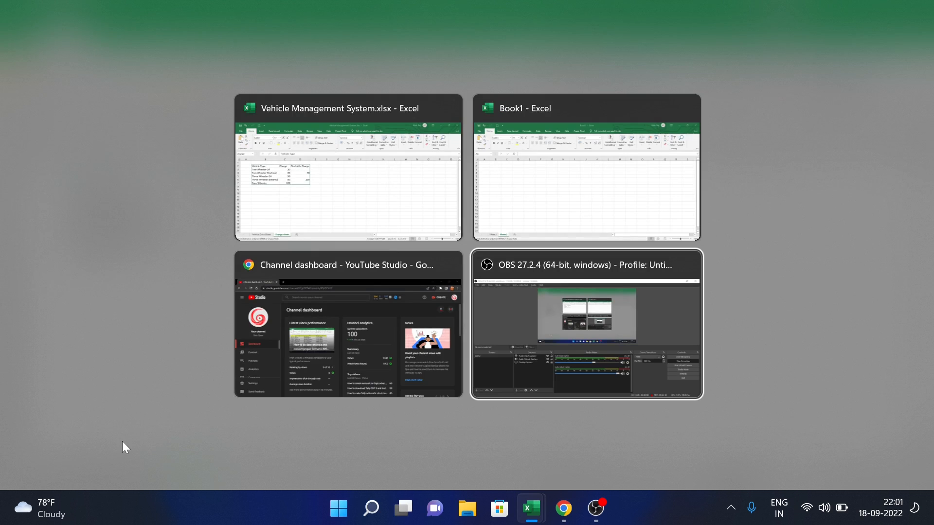
# - Paste the copied vehicle charge table into Book1's Sheet2 at B2
pyautogui.press('Tab')
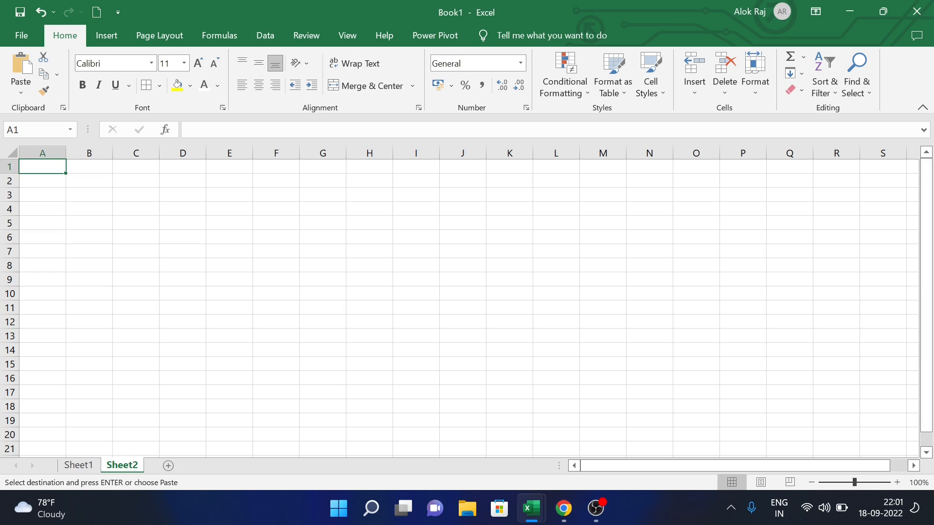
pyautogui.click(99, 189)
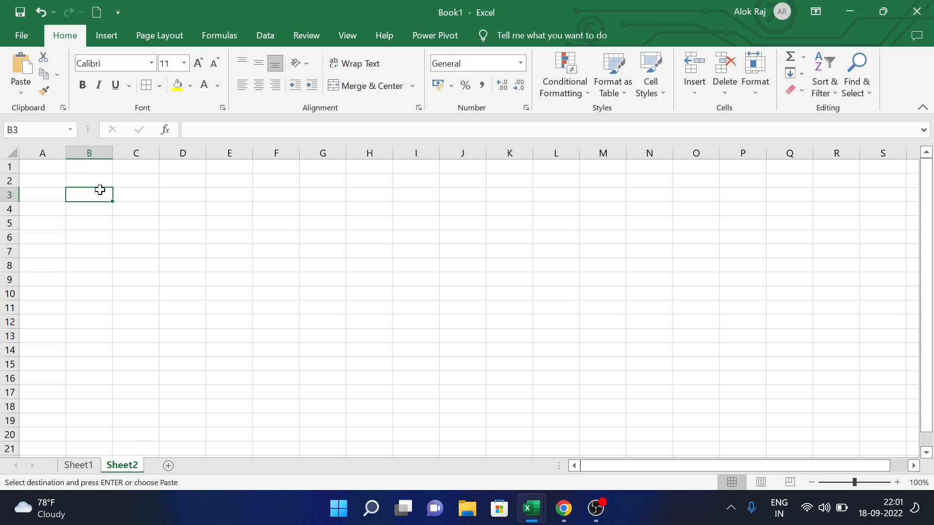
pyautogui.click(103, 182)
pyautogui.hotkey('ctrl', 'v')
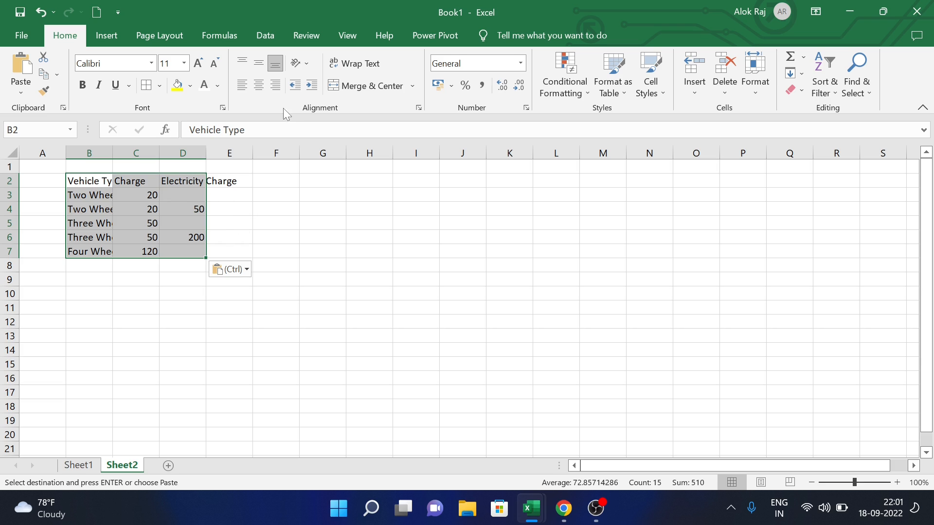
# - AutoFit columns B to D to the table text and return to Sheet1
pyautogui.click(763, 87)
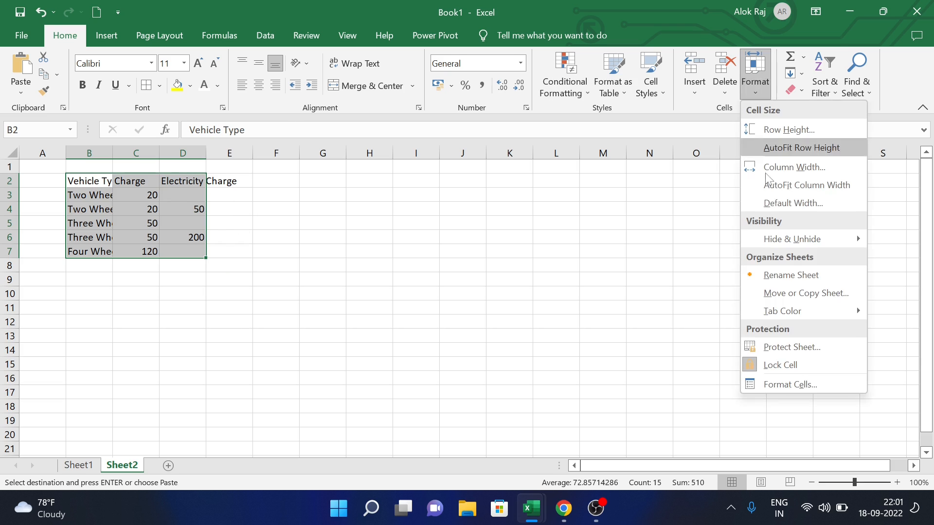
pyautogui.click(809, 184)
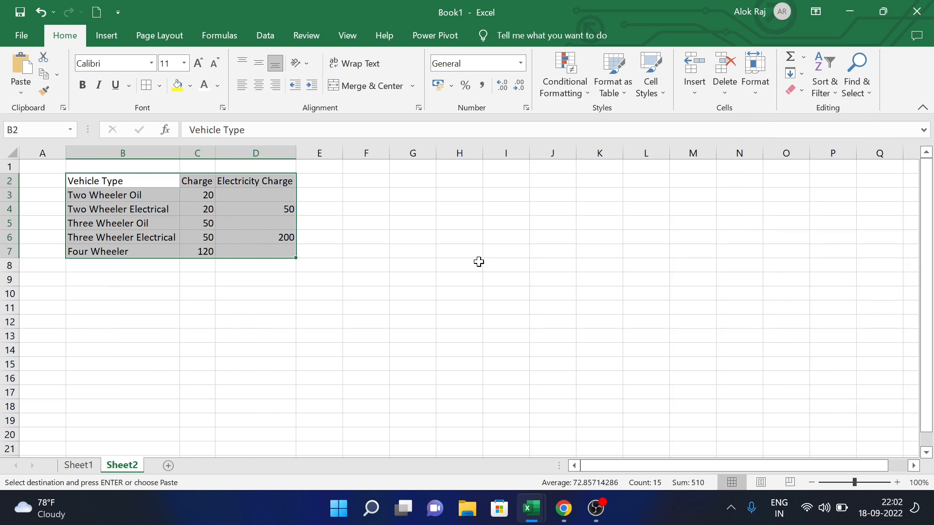
pyautogui.click(373, 315)
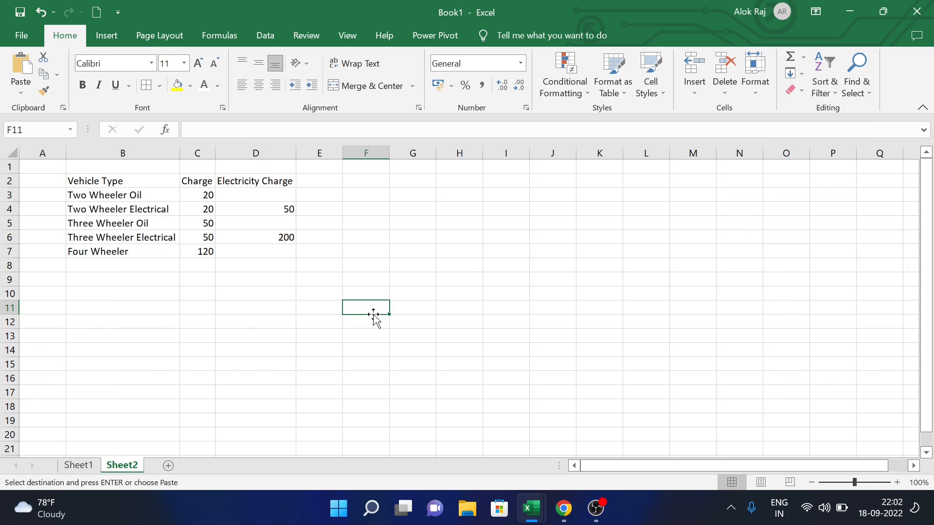
pyautogui.hotkey('ctrl', 'pageup')
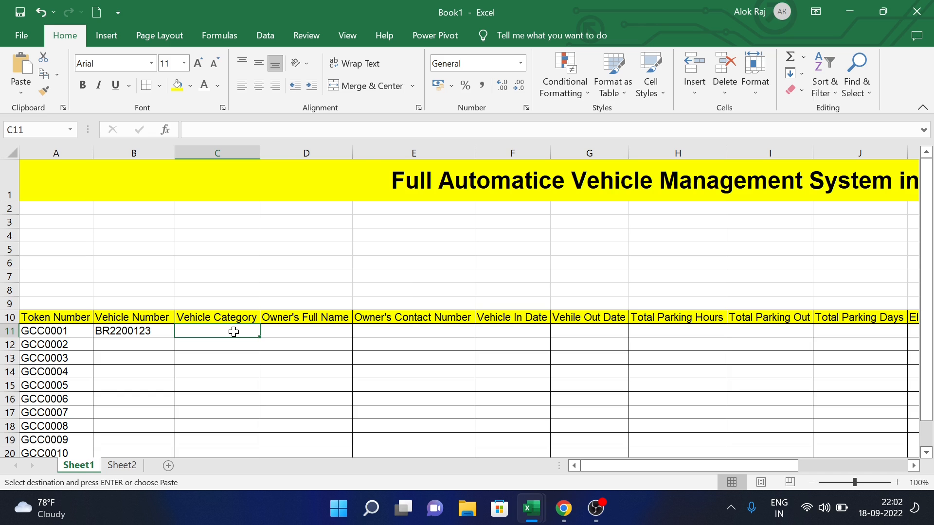
pyautogui.hotkey('alt', 'Tab')
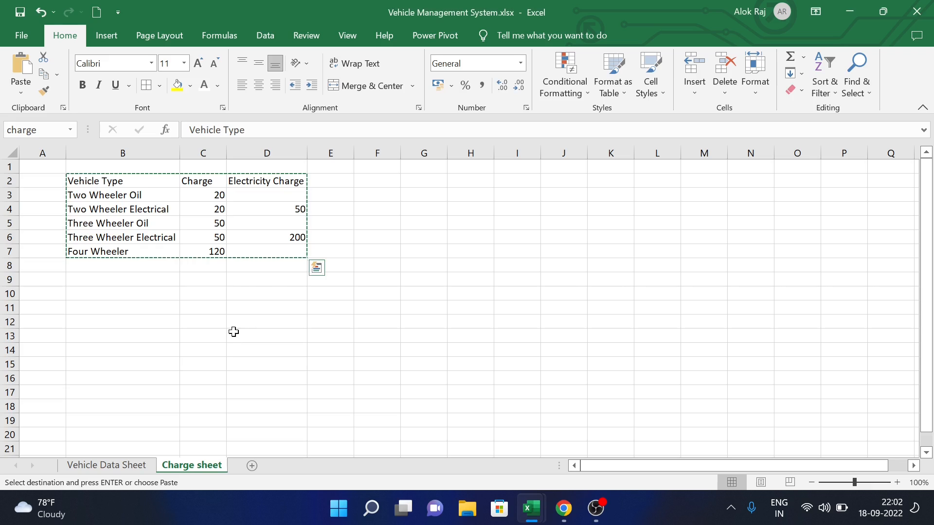
pyautogui.click(108, 469)
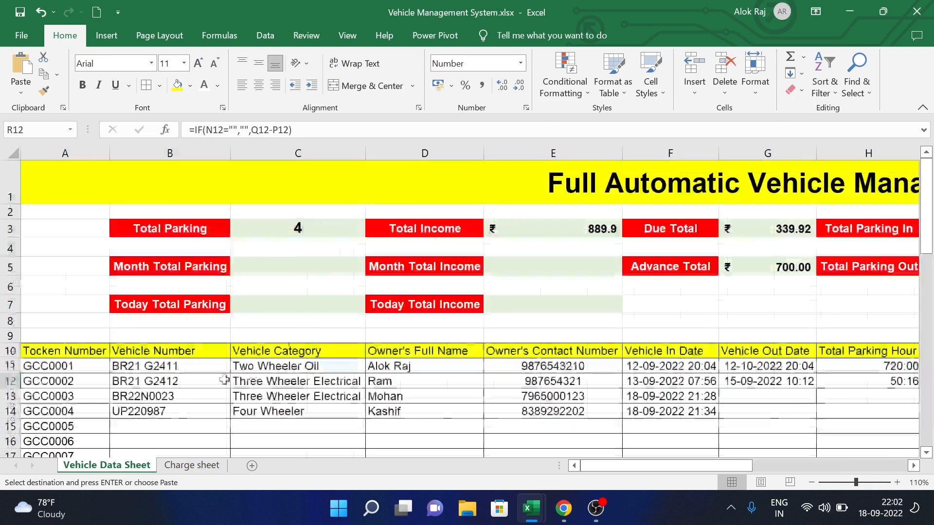
pyautogui.click(306, 367)
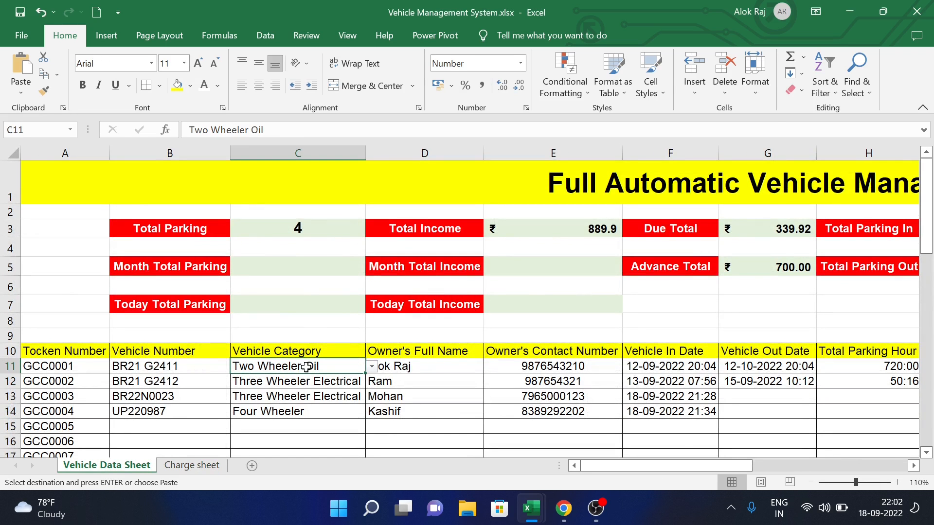
pyautogui.click(373, 367)
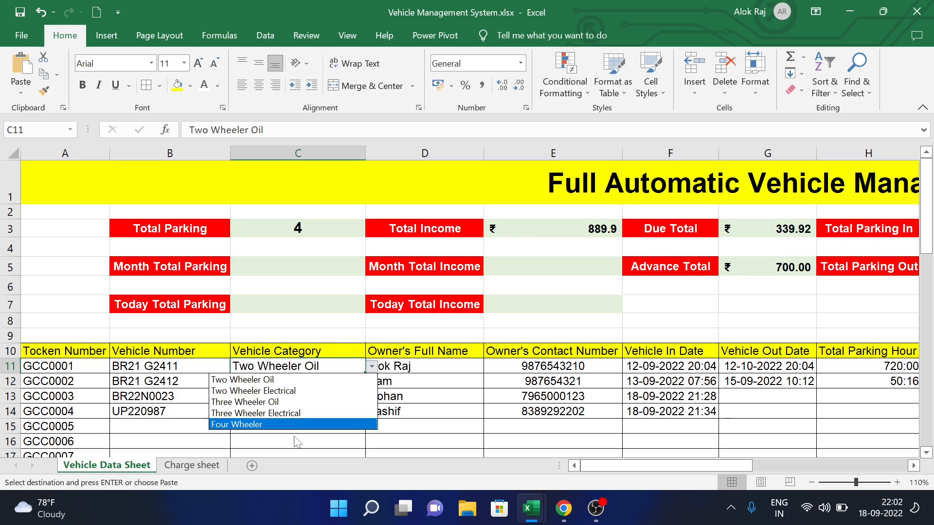
pyautogui.click(333, 326)
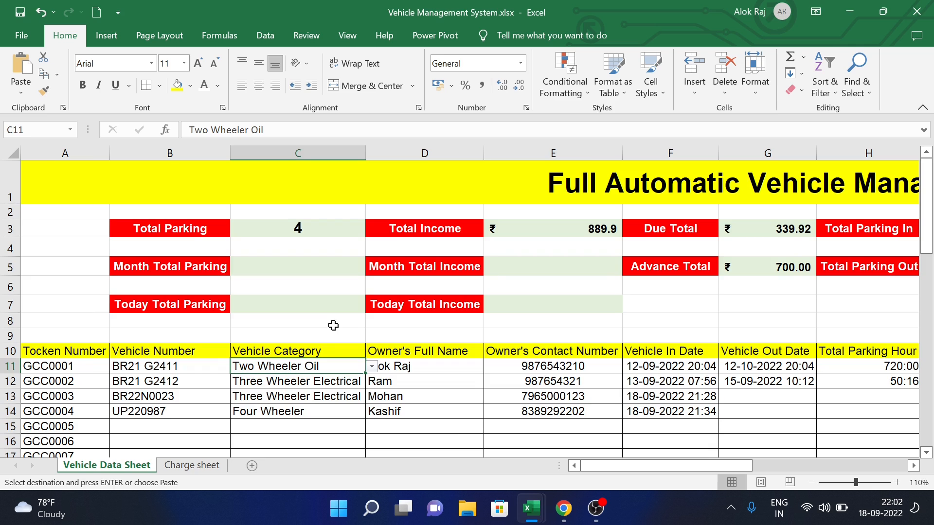
pyautogui.hotkey('alt', 'Tab')
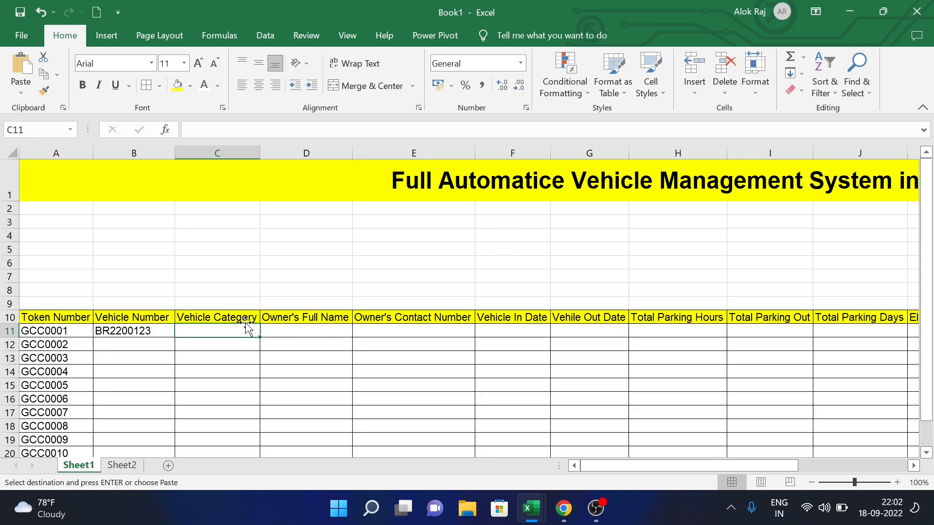
# - Add List data validation to C11 with source Sheet2!$B$3:$B$7 (vehicle types)
pyautogui.click(265, 35)
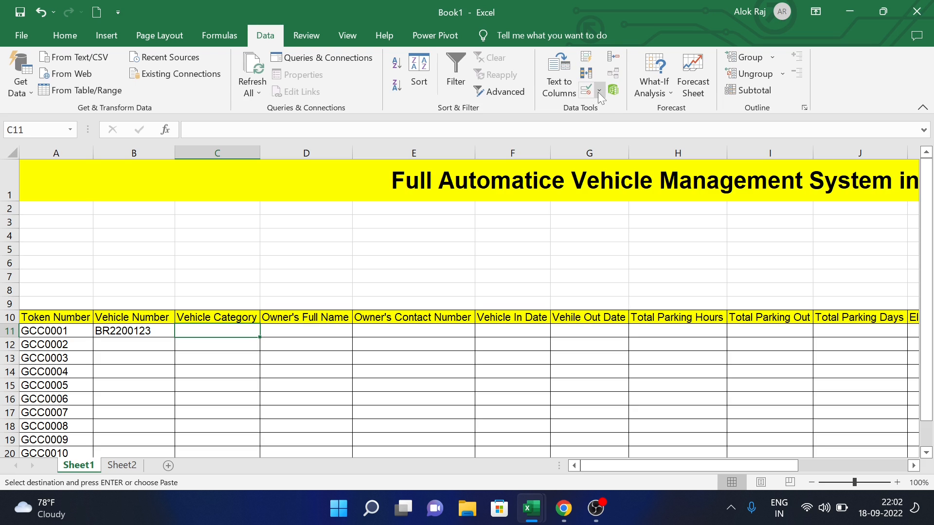
pyautogui.click(600, 92)
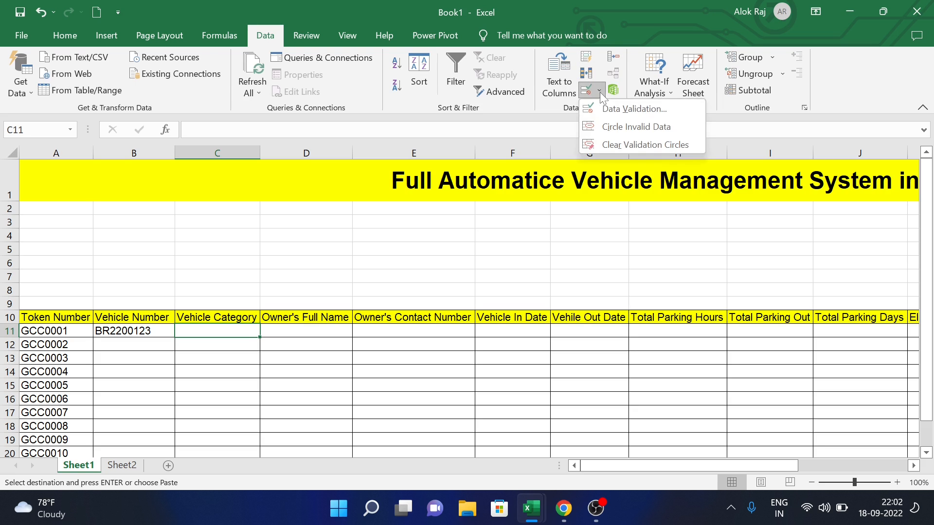
pyautogui.click(621, 112)
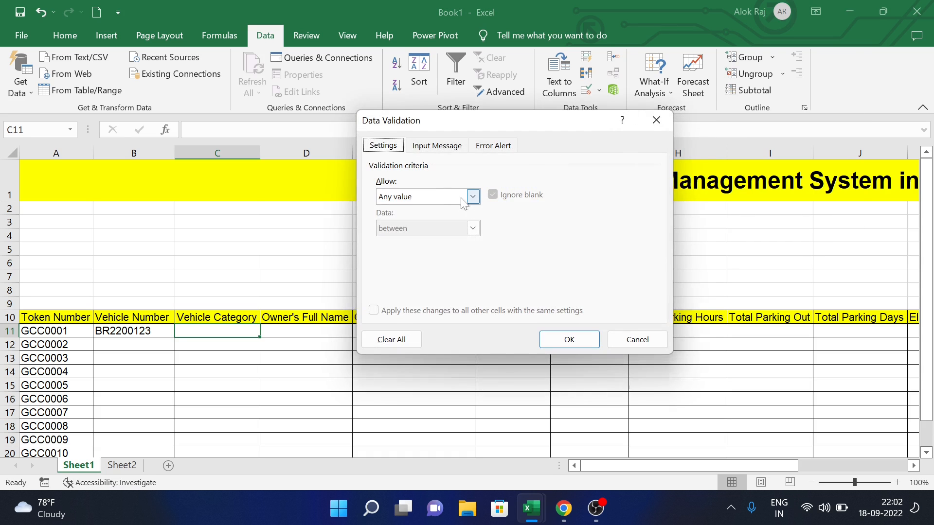
pyautogui.click(472, 196)
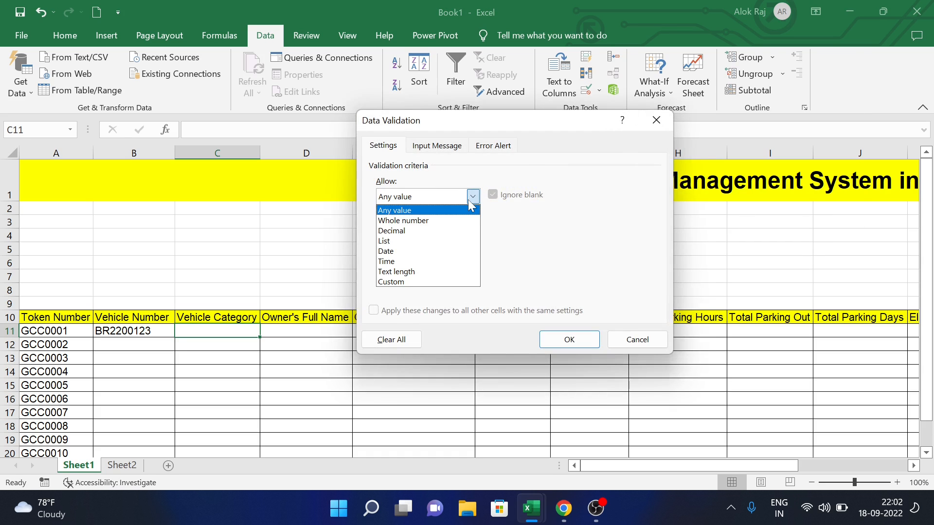
pyautogui.click(436, 247)
pyautogui.click(566, 258)
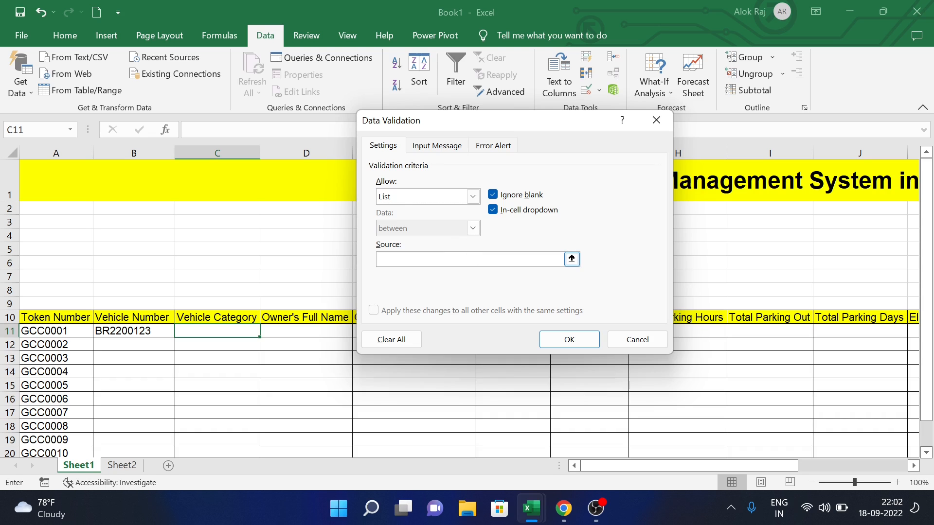
pyautogui.click(134, 466)
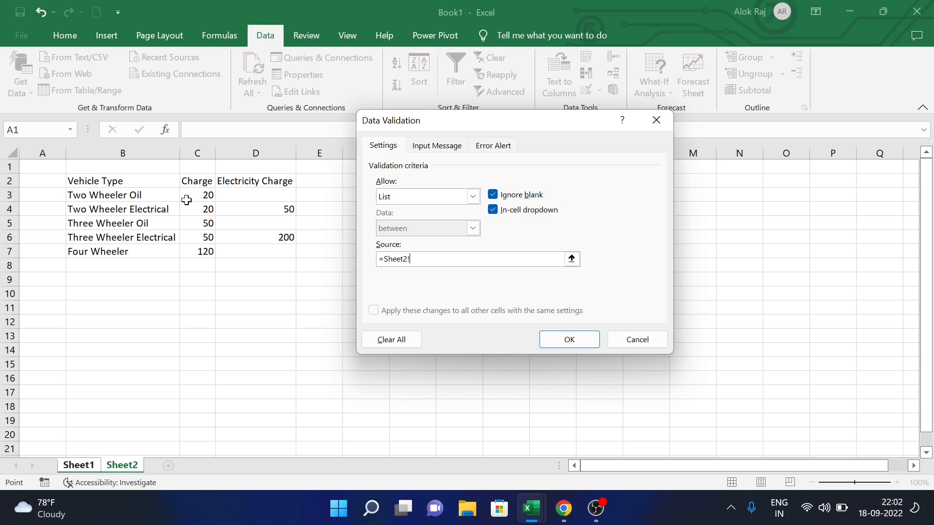
pyautogui.moveTo(142, 195); pyautogui.dragTo(146, 251)
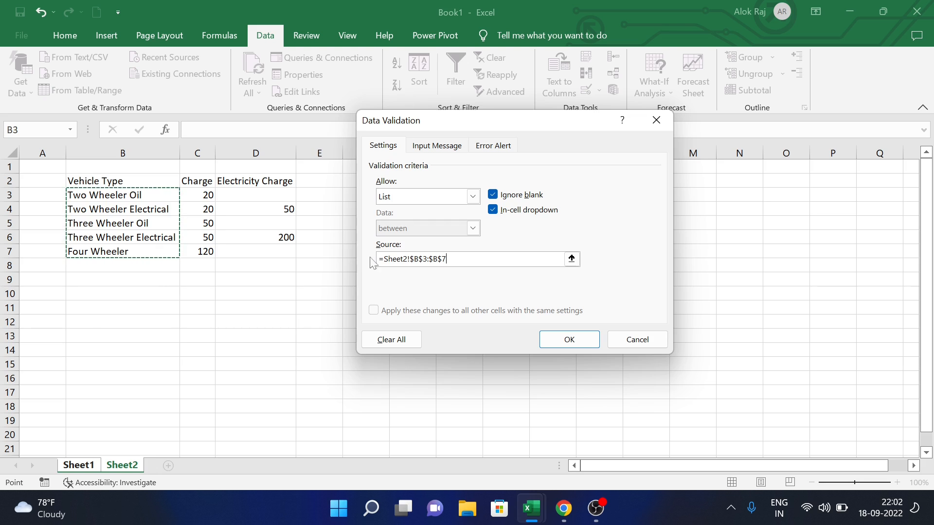
pyautogui.click(569, 340)
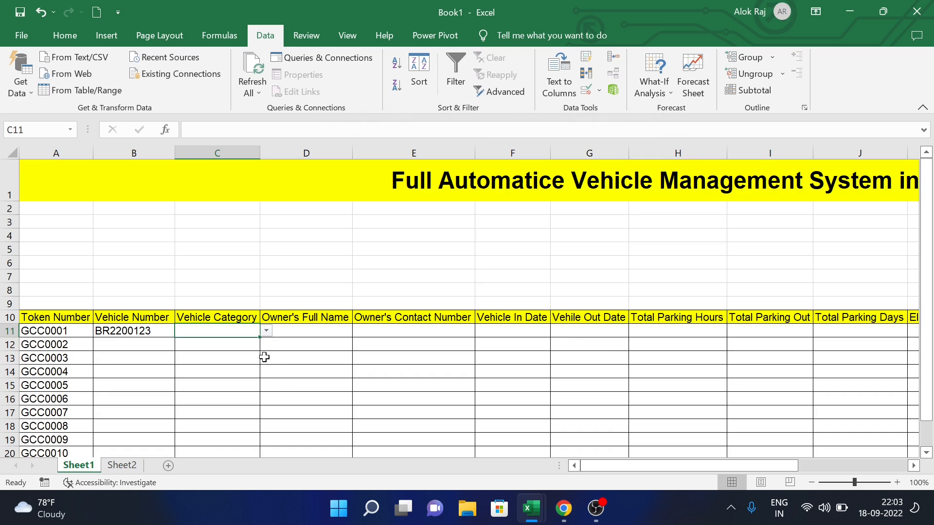
# - Extend C11's vehicle-type dropdown down column C
pyautogui.click(262, 341)
pyautogui.moveTo(261, 341); pyautogui.dragTo(272, 511)
pyautogui.scroll(20, 245, 348)
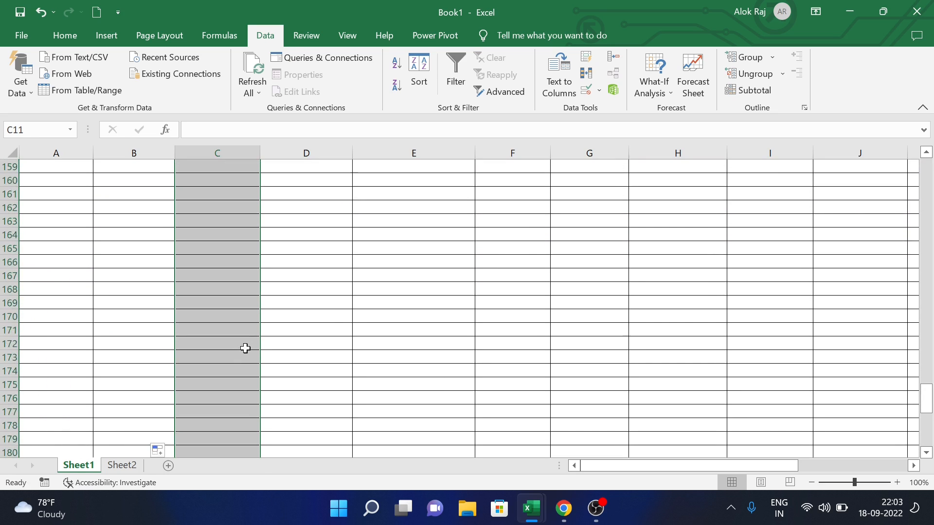
pyautogui.scroll(20, 245, 348)
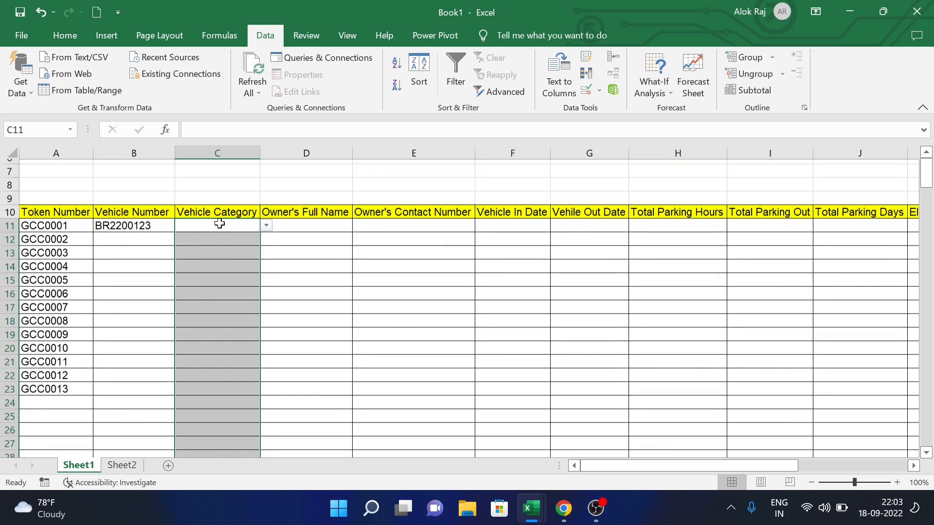
pyautogui.click(217, 226)
pyautogui.scroll(2, 267, 226)
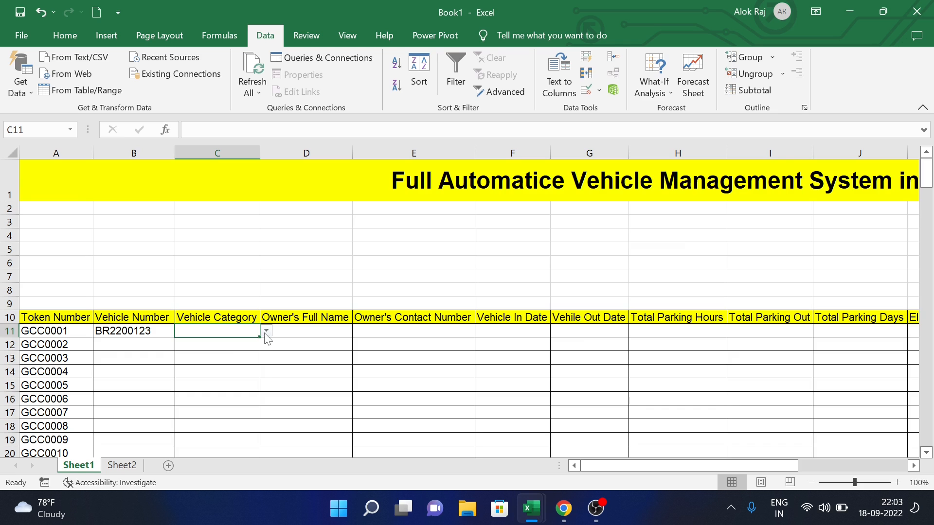
# - Pick Three Wheeler Oil as the vehicle category in C11
pyautogui.click(266, 332)
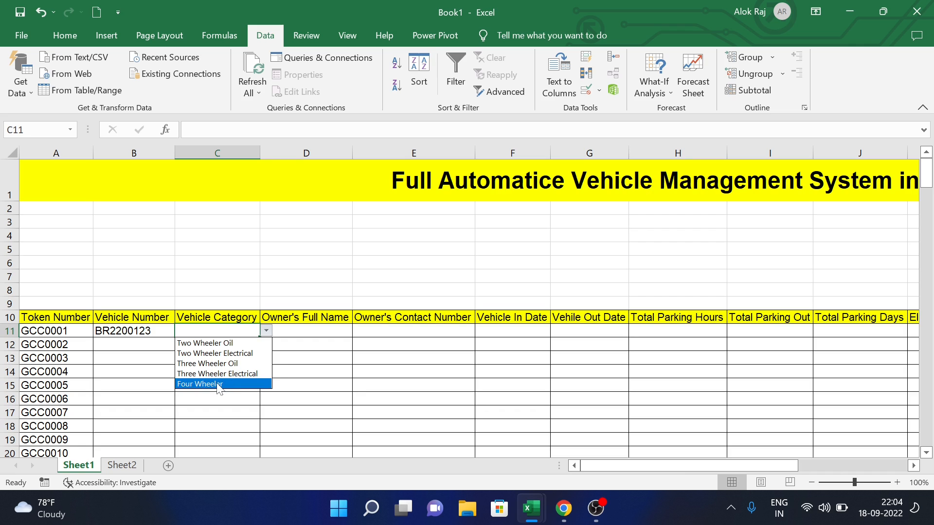
pyautogui.click(208, 364)
pyautogui.click(267, 331)
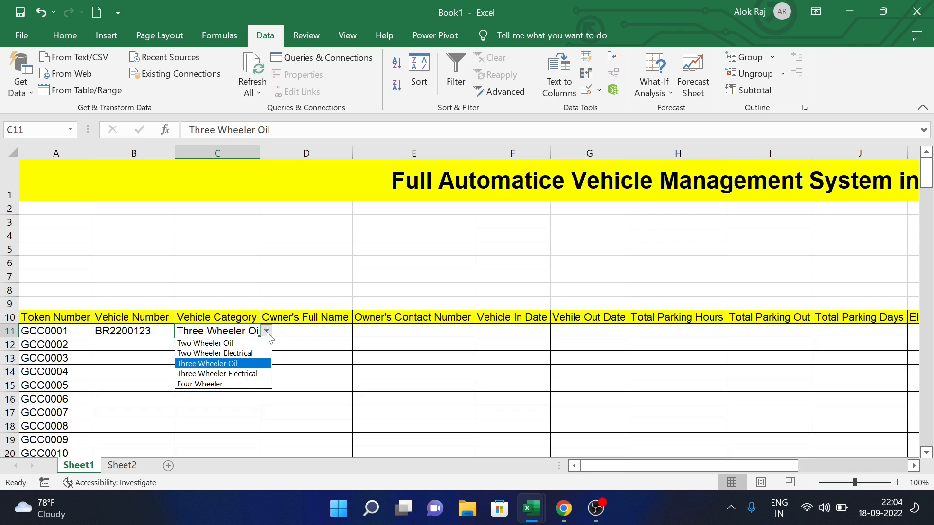
pyautogui.click(235, 363)
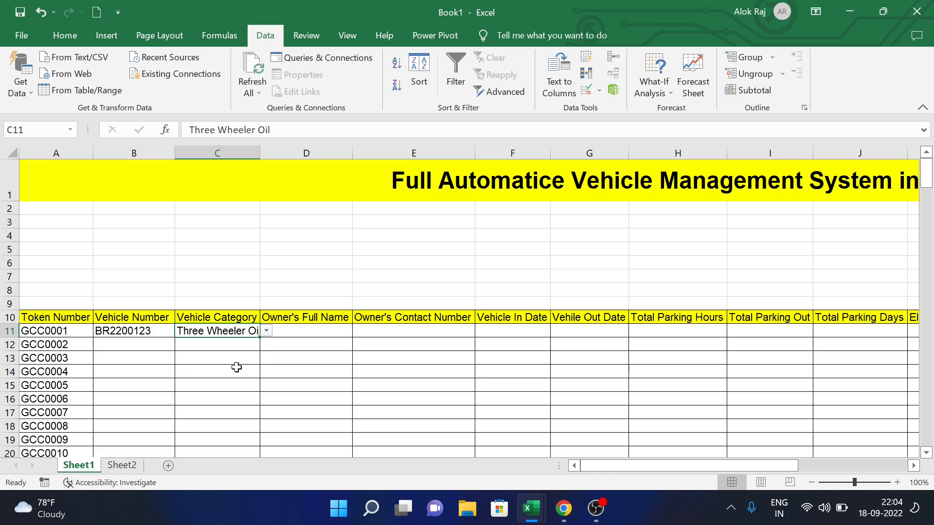
pyautogui.click(305, 332)
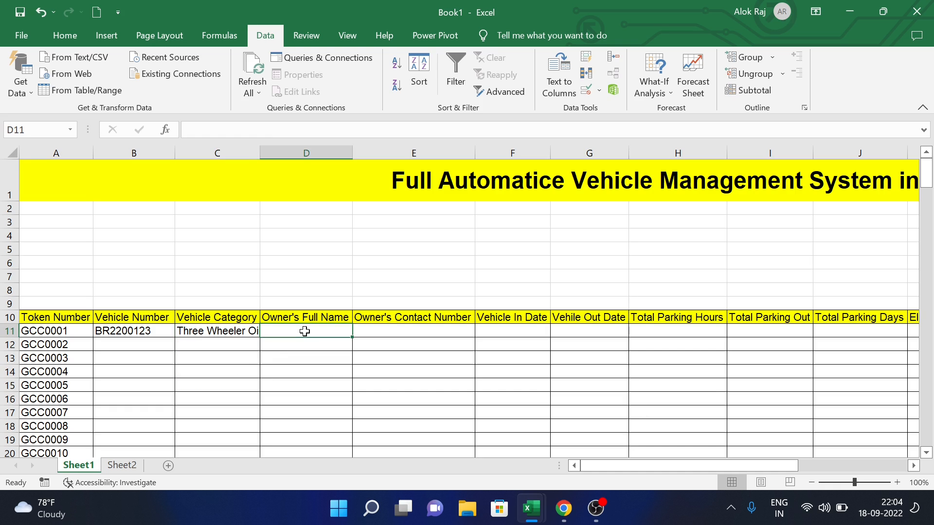
# - Enter the owner's name in D11 and the contact number in E11
pyautogui.write('GCC')
pyautogui.press('Tab')
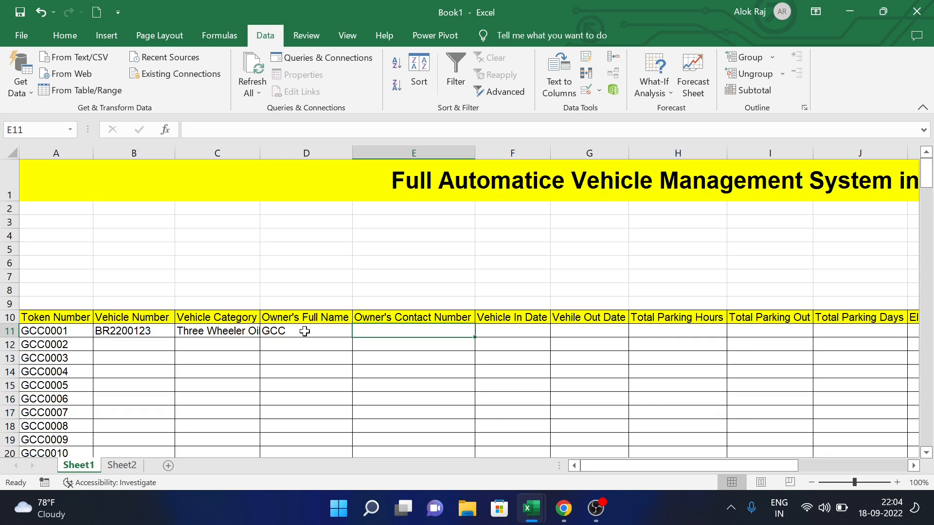
pyautogui.write('0987654321')
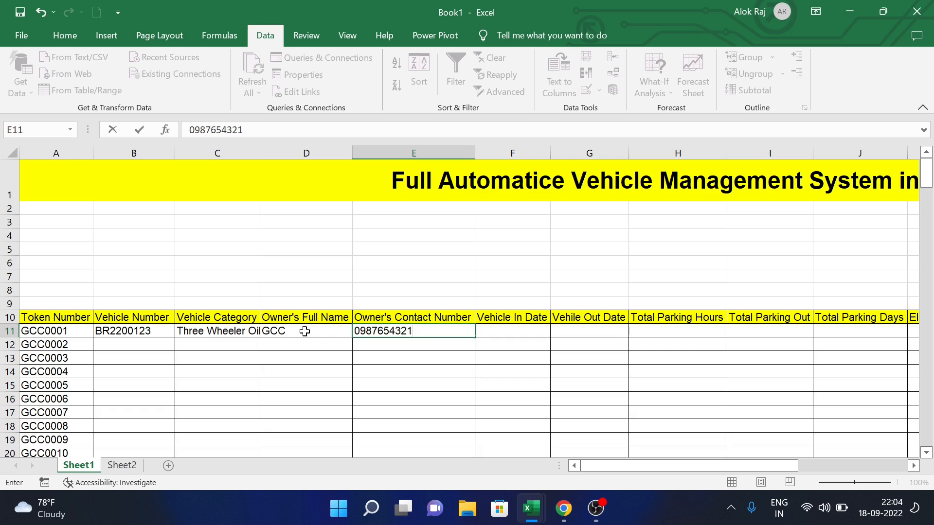
pyautogui.press('Tab')
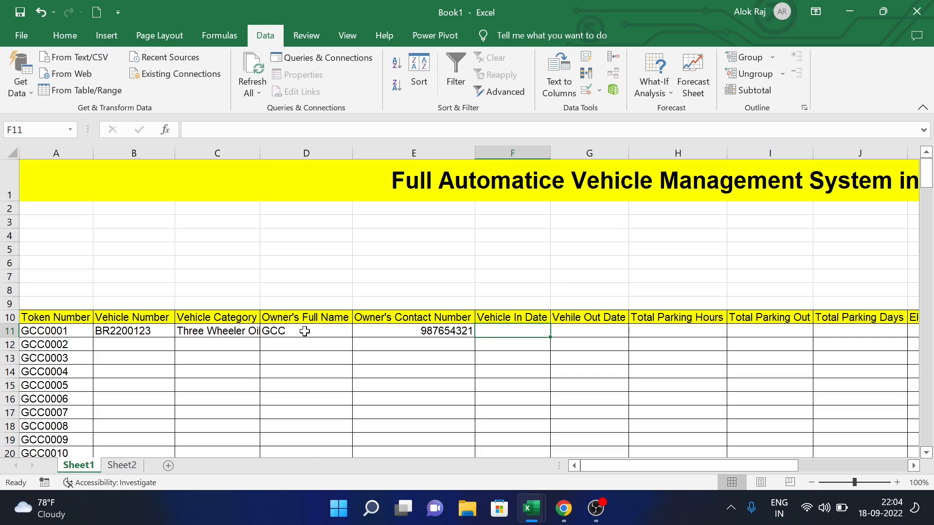
pyautogui.hotkey('ctrl', ';')
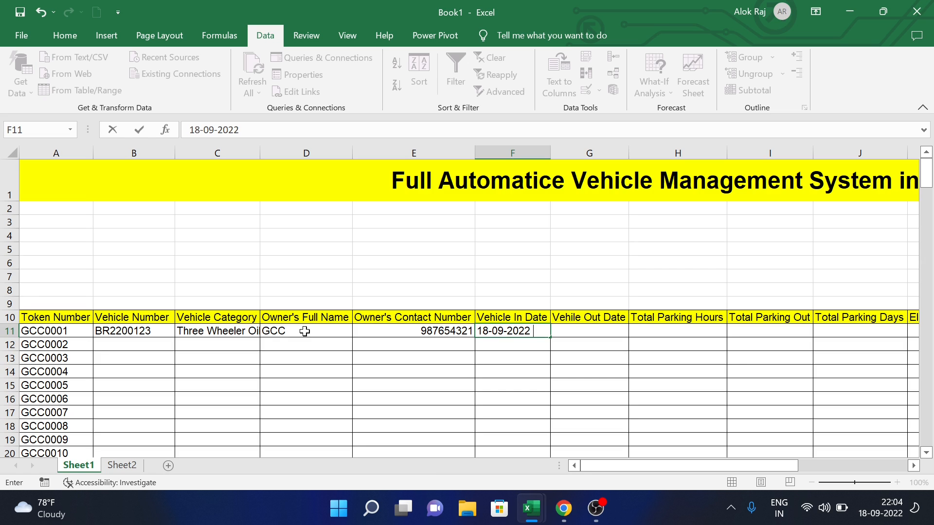
pyautogui.hotkey('ctrl', 'shift', ';')
pyautogui.press('Tab')
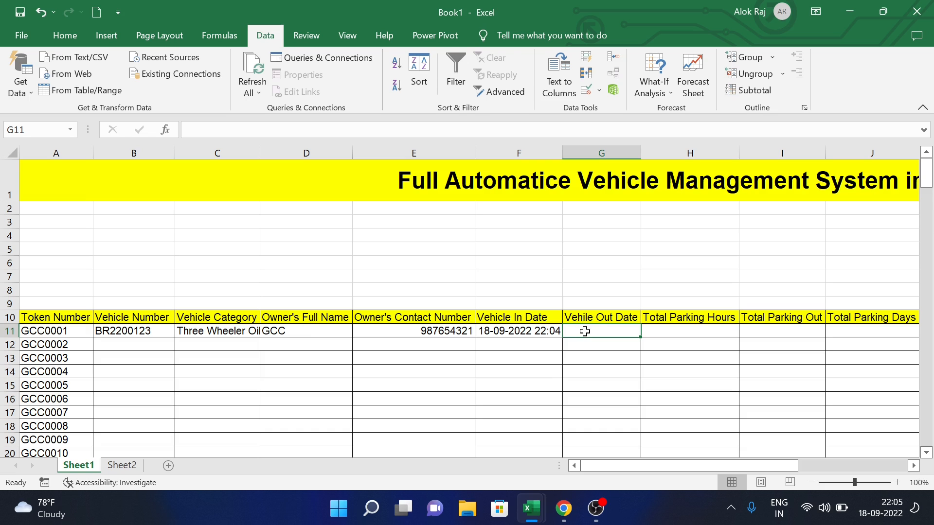
pyautogui.write('20-09-2022')
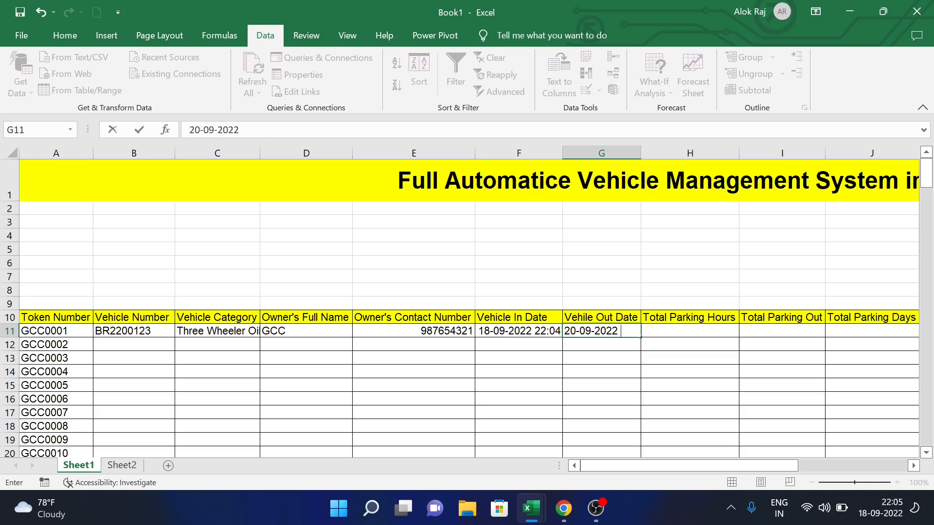
pyautogui.write(' 22:05')
pyautogui.click(635, 358)
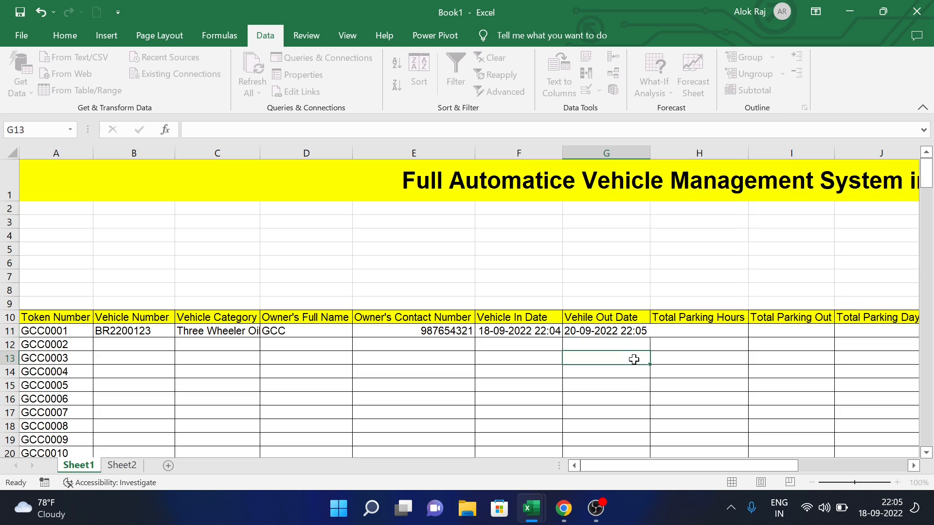
pyautogui.click(711, 330)
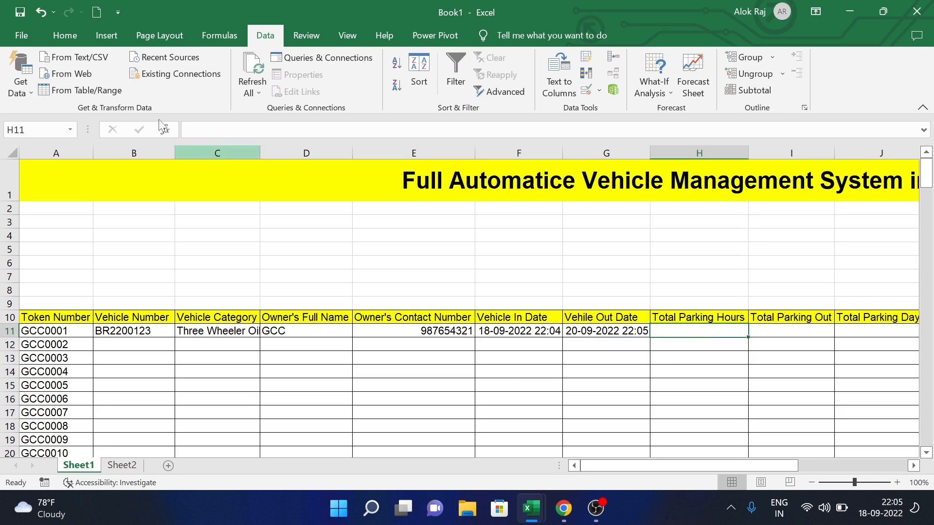
# - Give H11 the custom number format [H]:mm
pyautogui.click(66, 36)
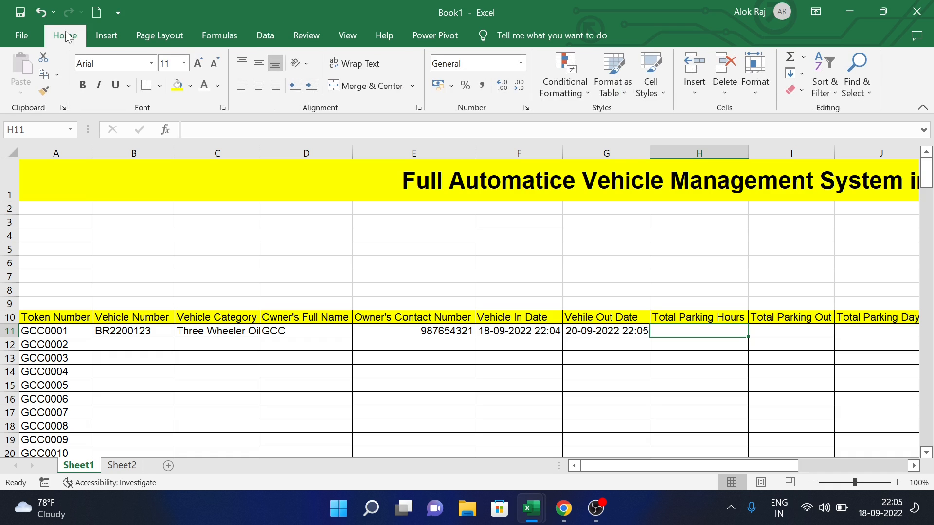
pyautogui.hotkey('ctrl', '1')
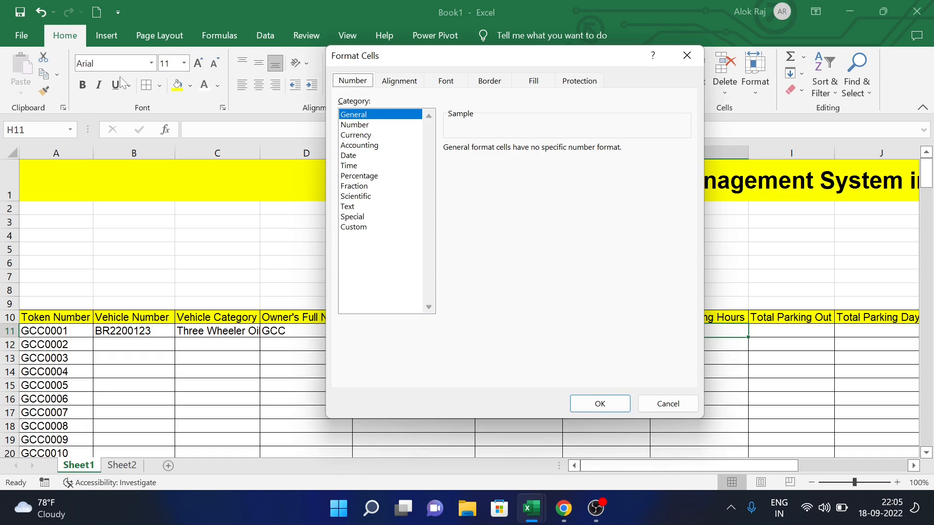
pyautogui.click(357, 227)
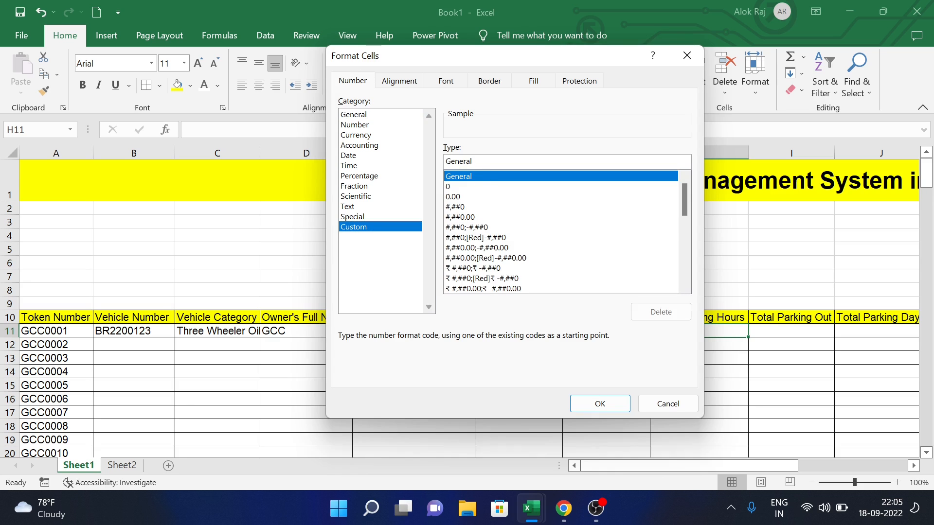
pyautogui.press('BackSpace')
pyautogui.press('BackSpace')
pyautogui.press('BackSpace')
pyautogui.press('BackSpace')
pyautogui.press('BackSpace')
pyautogui.press('BackSpace')
pyautogui.press('BackSpace')
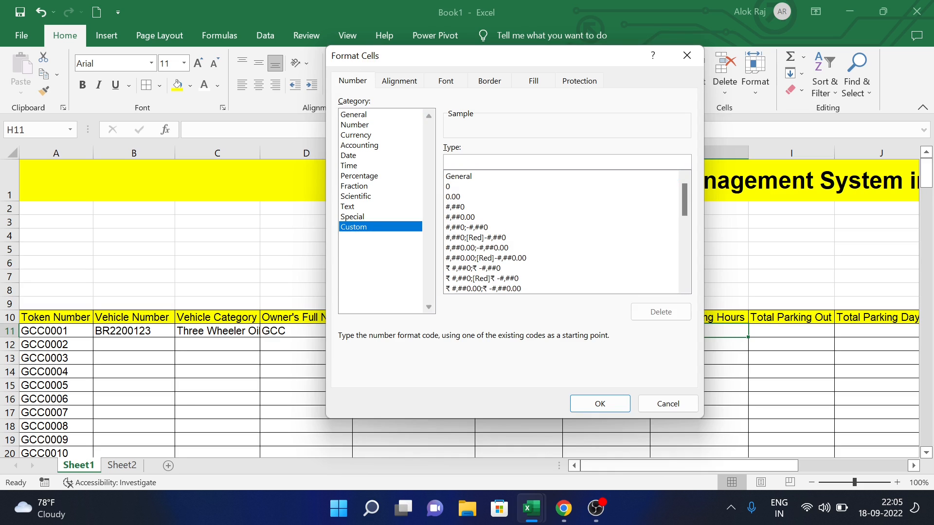
pyautogui.write('[]')
pyautogui.press('BackSpace')
pyautogui.write('h]')
pyautogui.press('BackSpace')
pyautogui.press('BackSpace')
pyautogui.write('H]:mm')
pyautogui.click(597, 402)
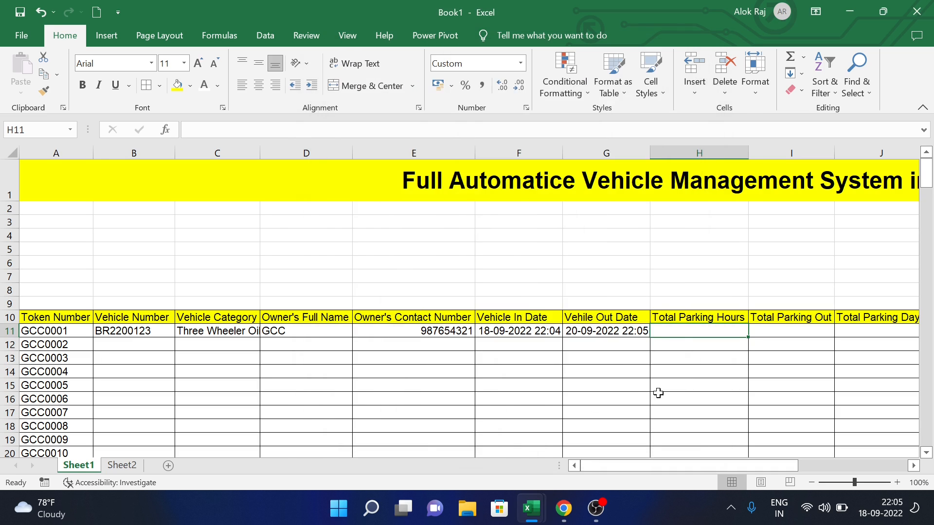
# - Copy H11's [H]:mm format down the Total Parking Hours column
pyautogui.moveTo(750, 336); pyautogui.dragTo(751, 428)
pyautogui.scroll(20, 718, 293)
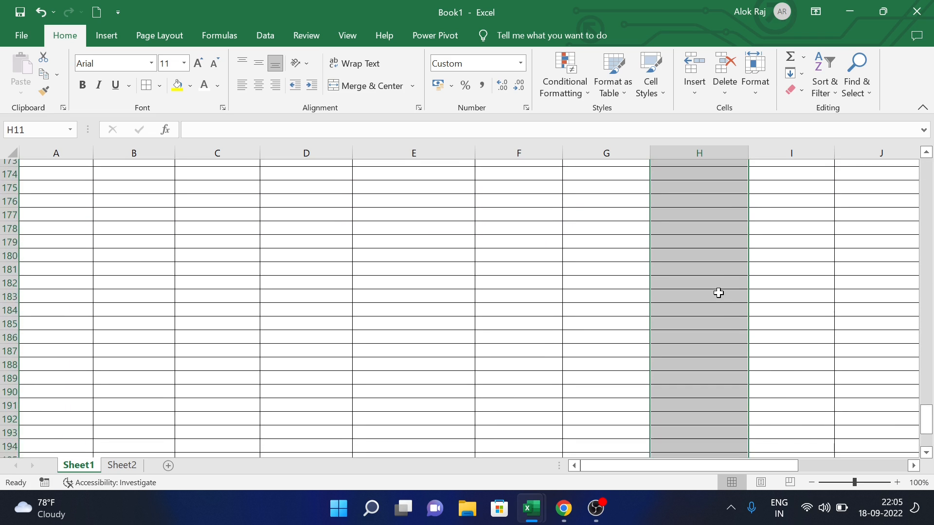
pyautogui.scroll(20, 718, 293)
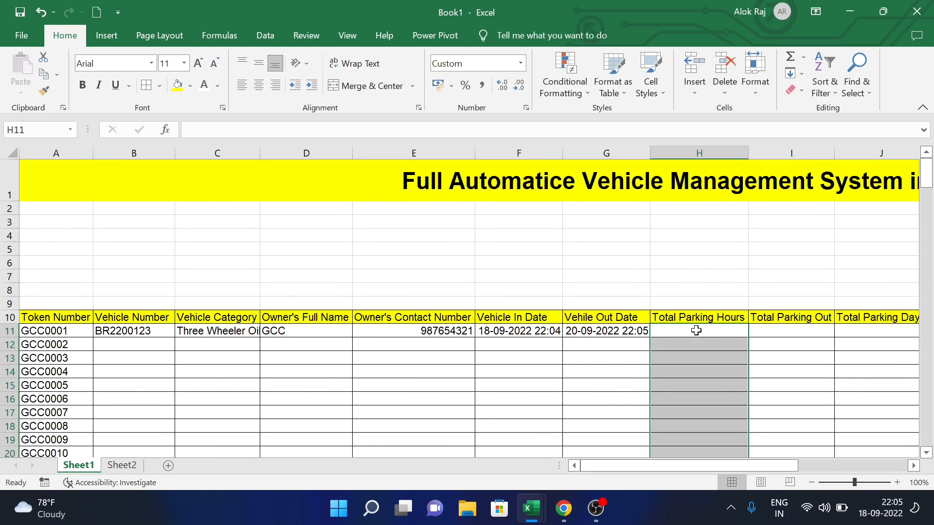
pyautogui.click(697, 330)
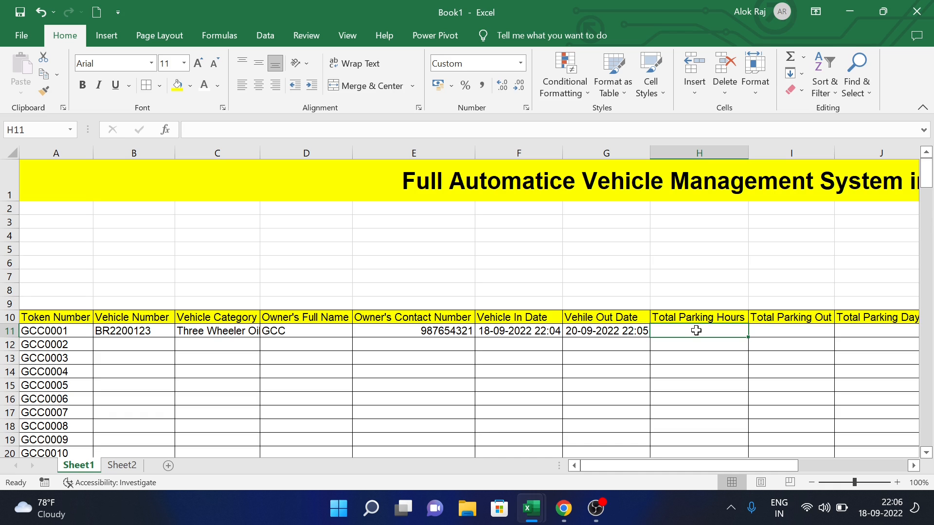
# - Enter =G11-F11 in H11 to show 48:01 total parking hours
pyautogui.write('=')
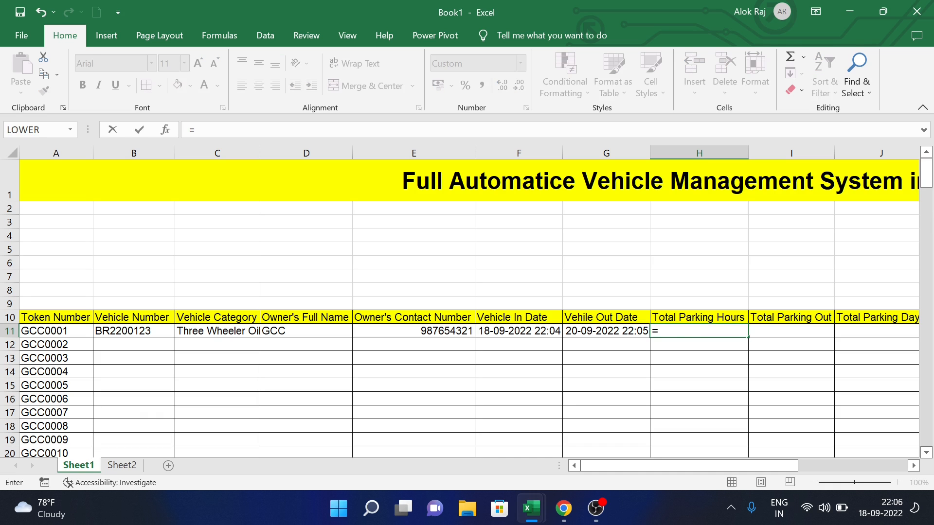
pyautogui.click(626, 333)
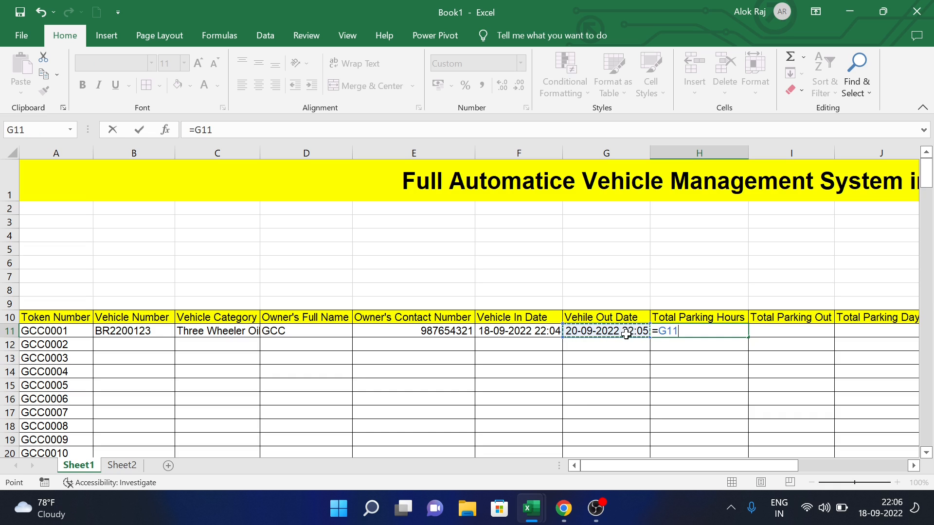
pyautogui.write('-')
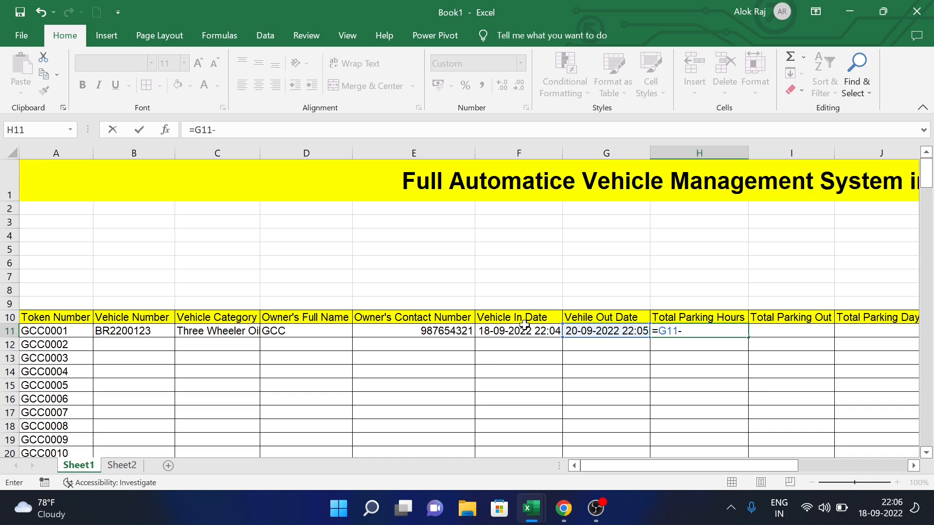
pyautogui.click(524, 331)
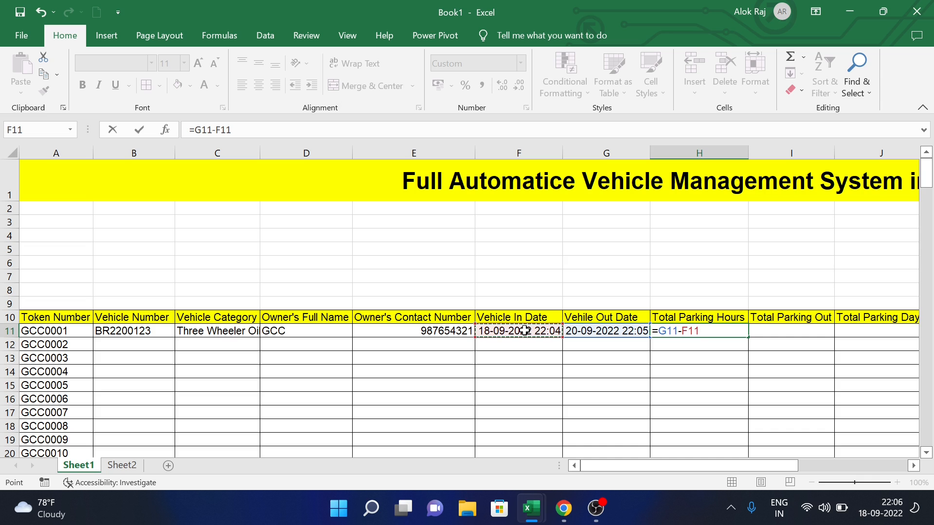
pyautogui.press('Return')
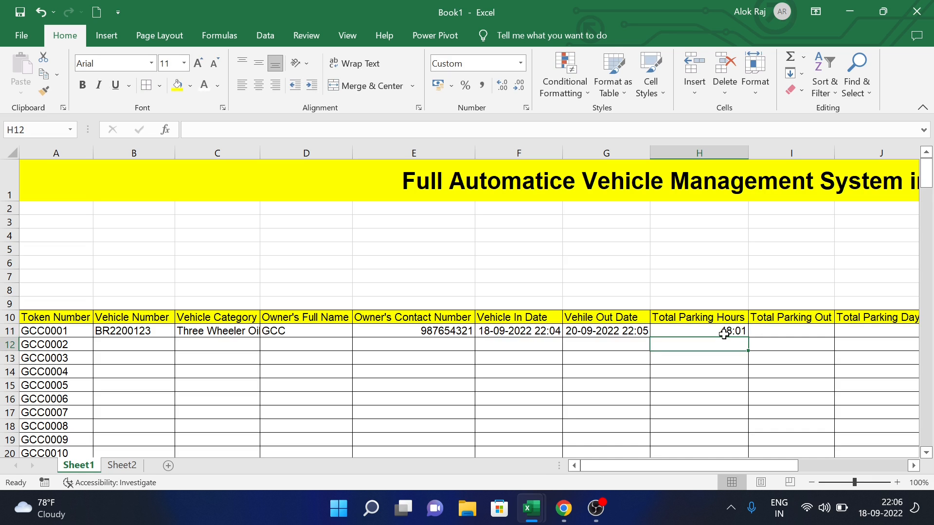
# - Enter 48 as Total Parking Out in I11
pyautogui.click(779, 333)
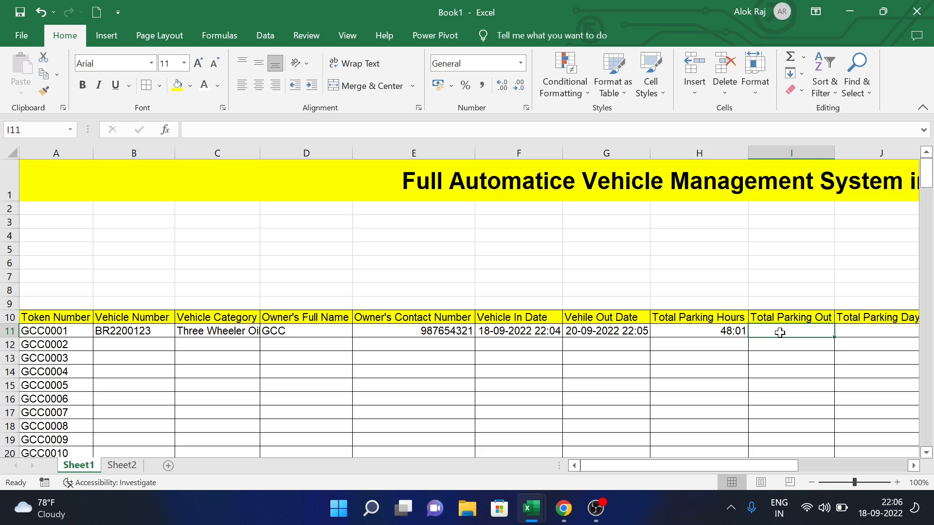
pyautogui.write('48')
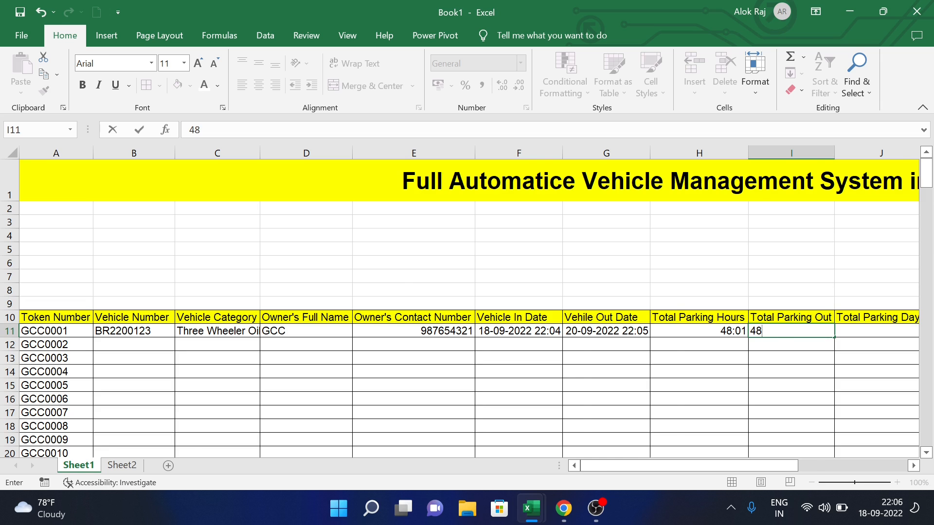
pyautogui.press('Tab')
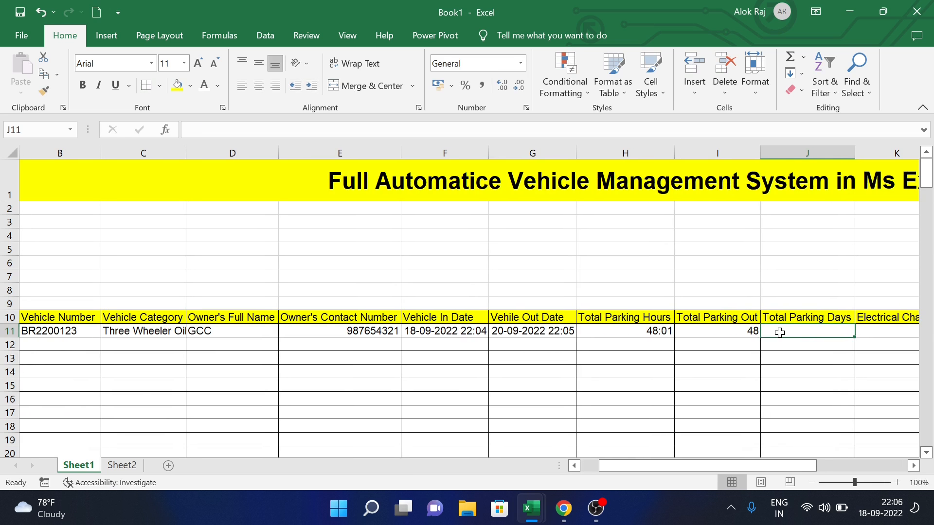
# - Enter =(I11*1)/24 in J11 so Total Parking Days shows 2
pyautogui.write('=')
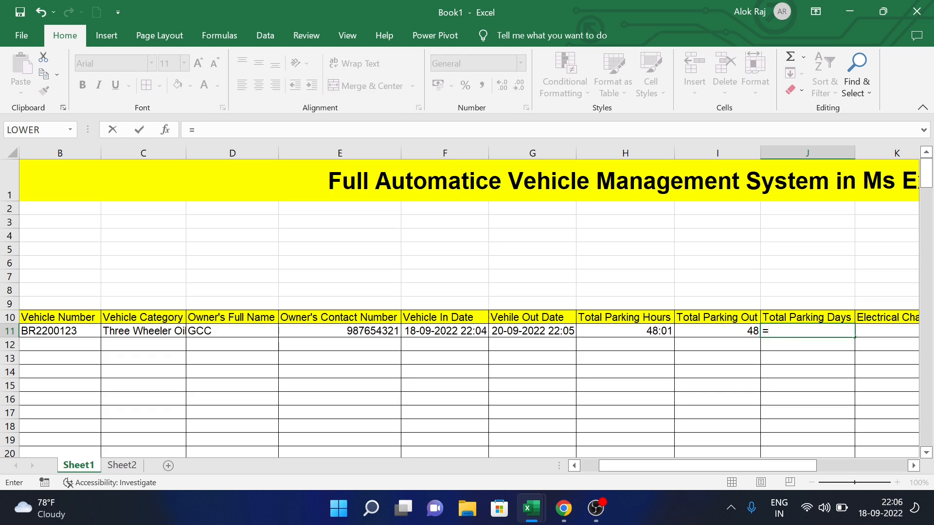
pyautogui.write('(')
pyautogui.click(723, 333)
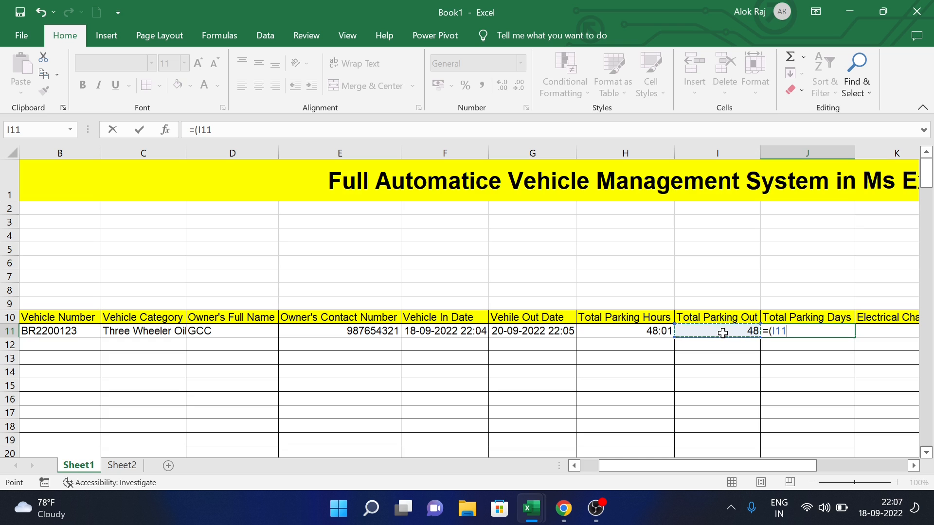
pyautogui.write('*1)')
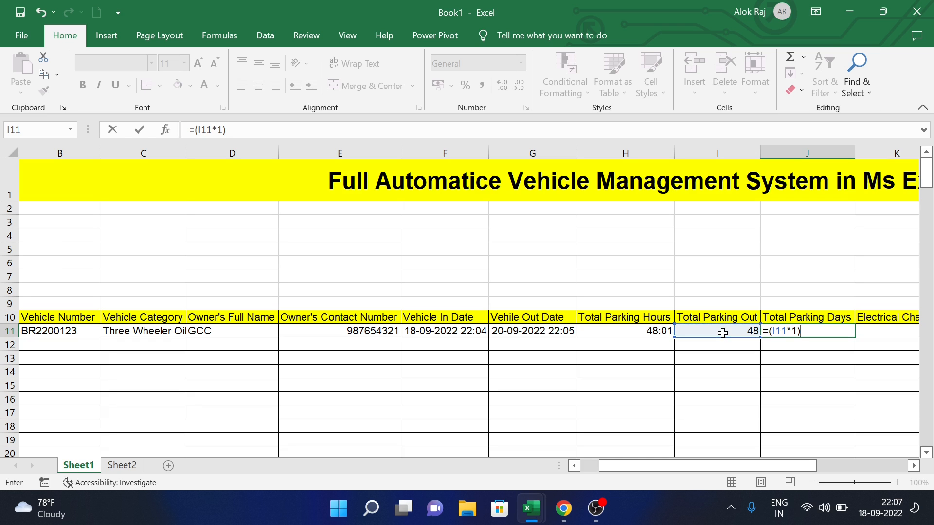
pyautogui.write('24')
pyautogui.press('BackSpace')
pyautogui.press('BackSpace')
pyautogui.write('/24')
pyautogui.press('Return')
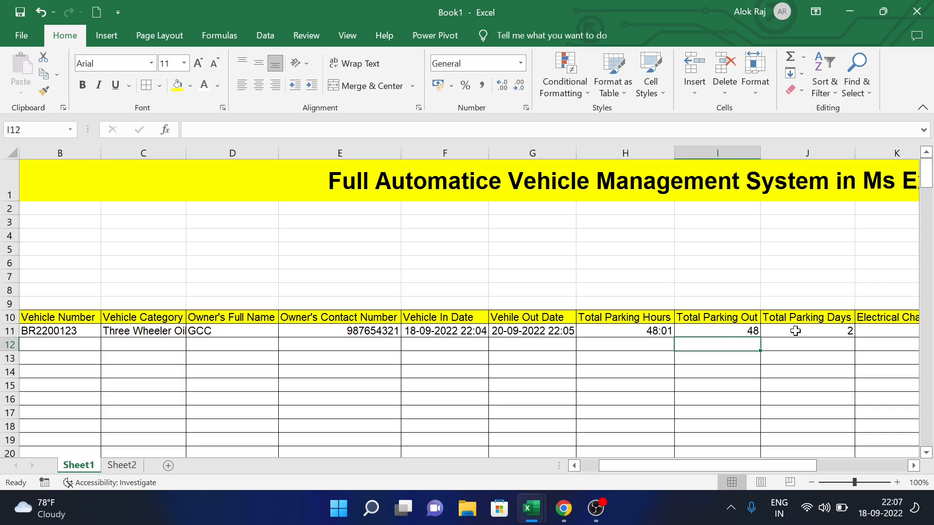
pyautogui.click(797, 331)
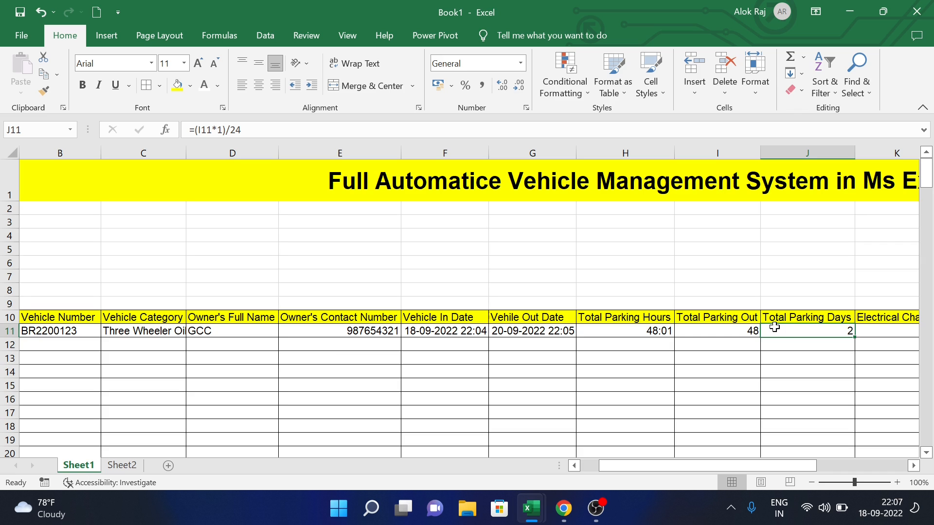
pyautogui.click(870, 329)
pyautogui.press('Right')
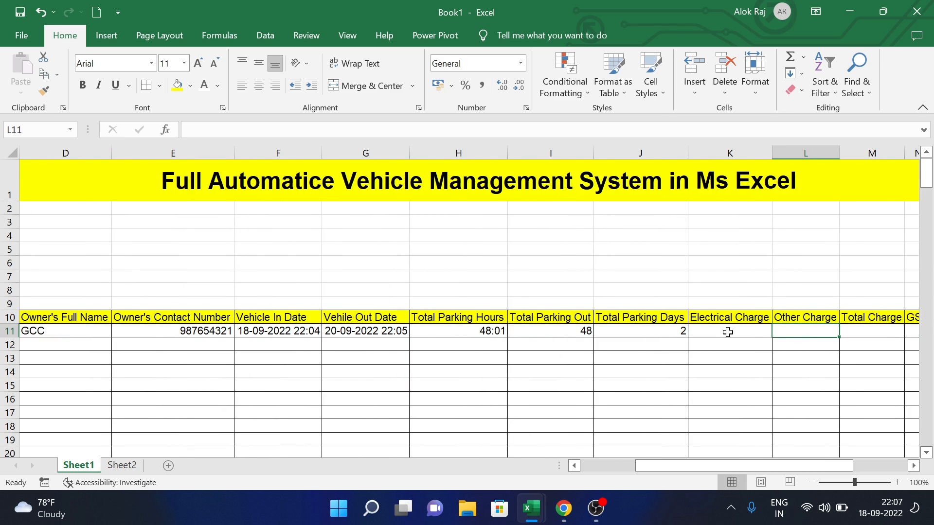
# - Insert an empty column K before the Electrical Charge column
pyautogui.click(707, 339)
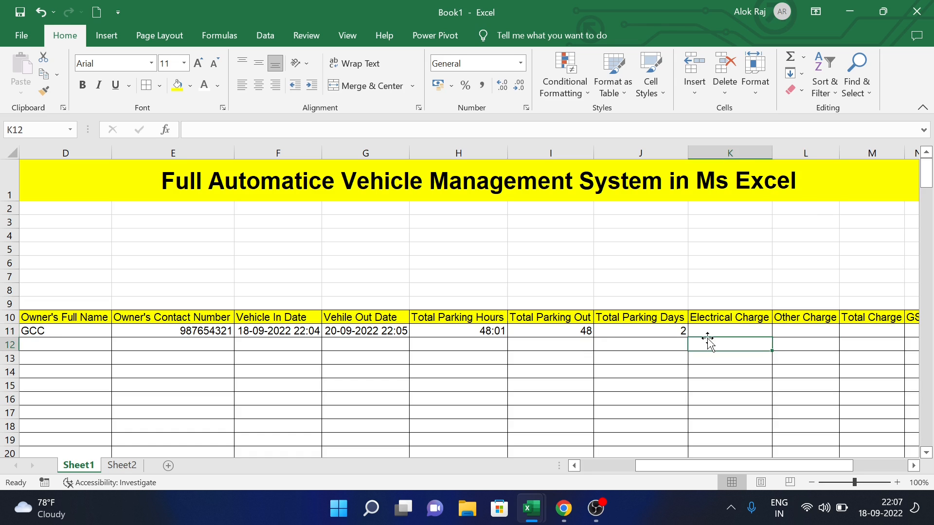
pyautogui.click(718, 154)
pyautogui.rightClick(718, 155)
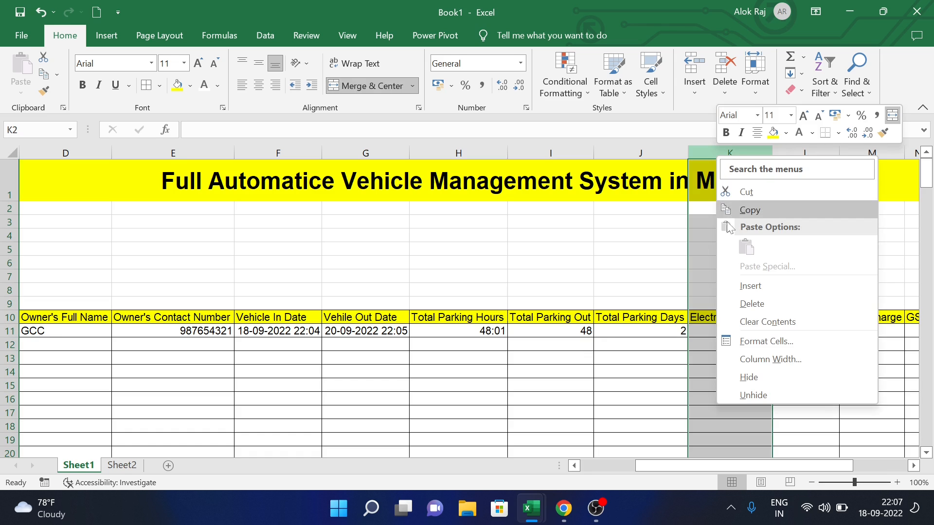
pyautogui.click(749, 286)
# - Type the heading Parking Charge into K10
pyautogui.click(723, 316)
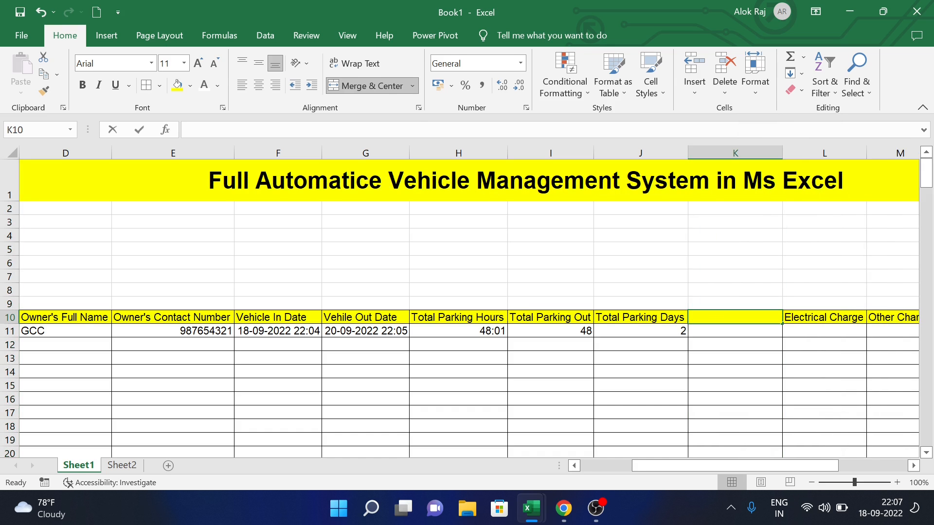
pyautogui.press('BackSpace')
pyautogui.write('Park')
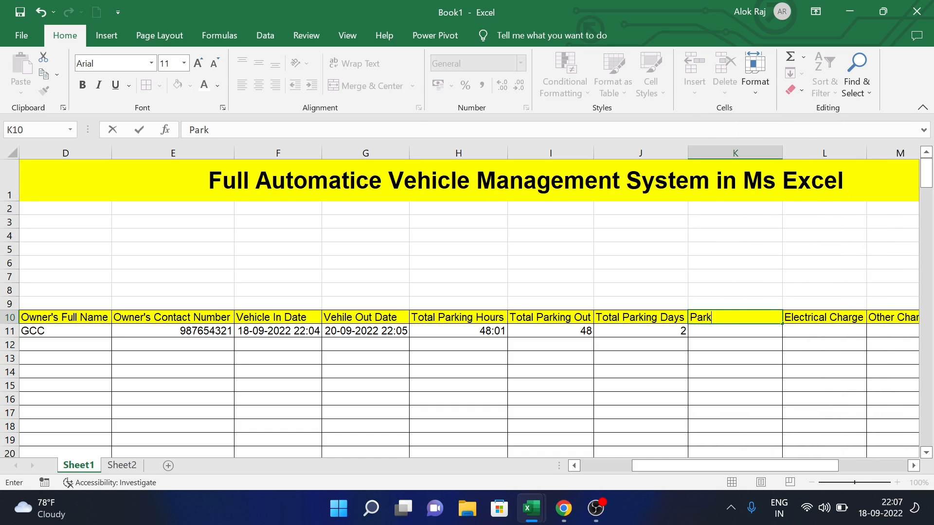
pyautogui.write('ing Charge')
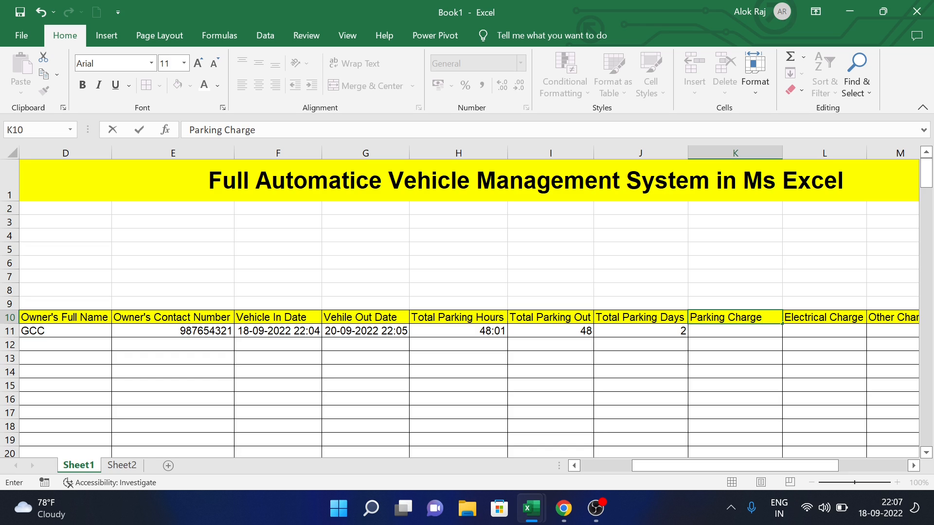
pyautogui.click(768, 336)
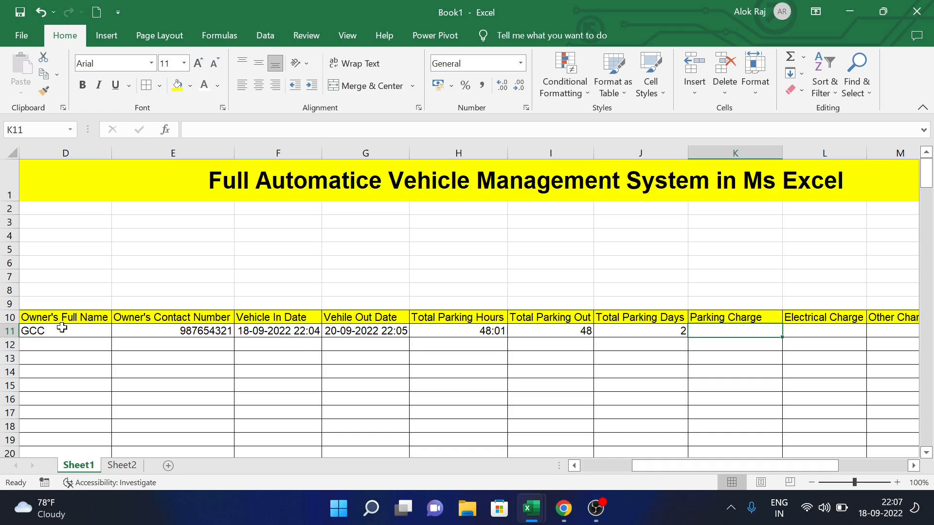
# - Glance at Sheet2's charge table, then start and cancel a VLOOKUP in K11
pyautogui.click(124, 467)
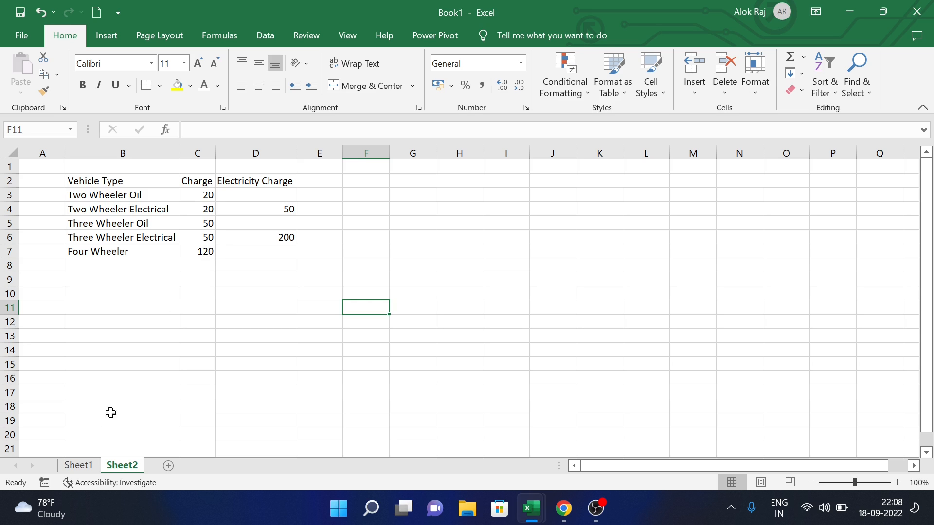
pyautogui.click(90, 466)
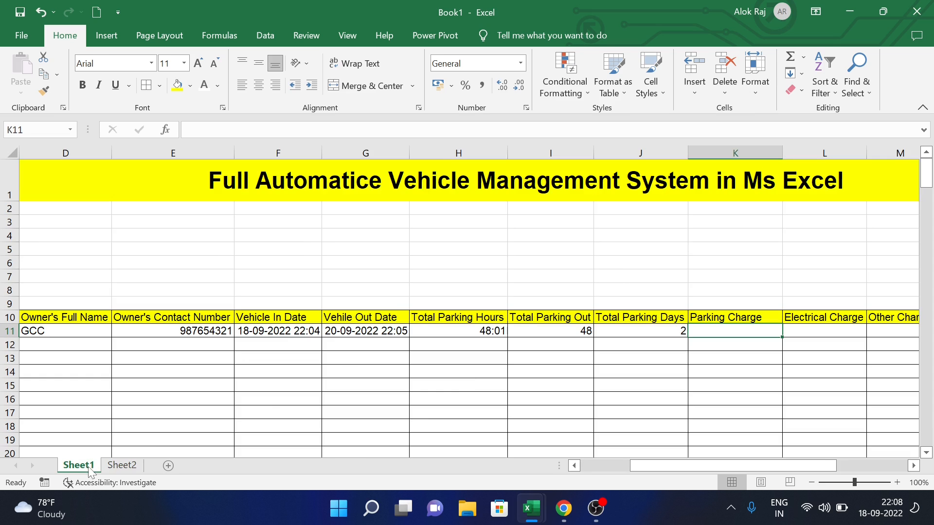
pyautogui.write('=')
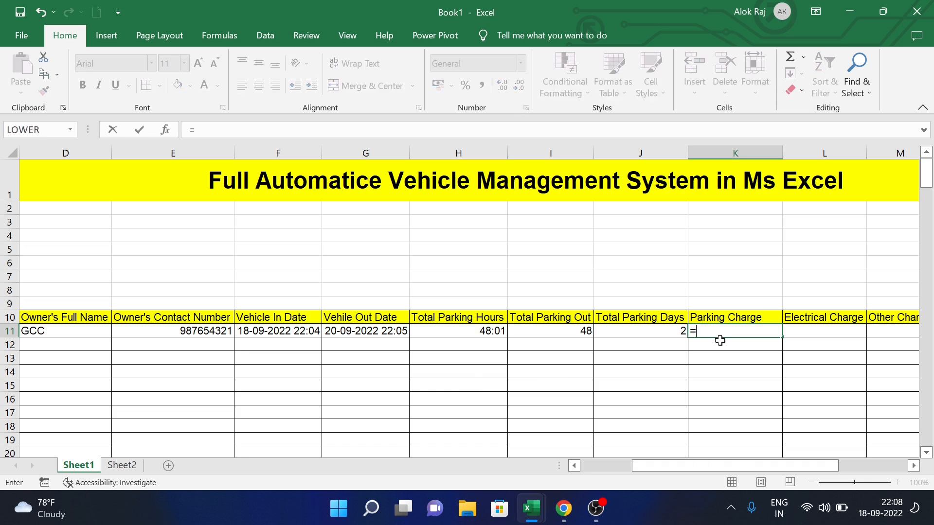
pyautogui.write('vloo')
pyautogui.press('BackSpace')
pyautogui.press('BackSpace')
pyautogui.press('BackSpace')
pyautogui.press('BackSpace')
pyautogui.press('BackSpace')
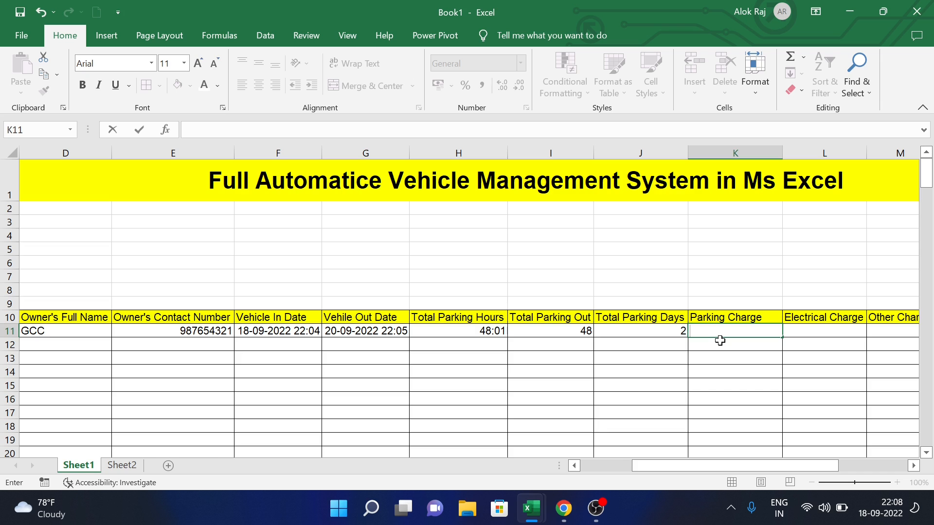
pyautogui.press('Escape')
# - Name Sheet2's B2:D7 charge table 'charge' and return to Sheet1
pyautogui.click(117, 467)
pyautogui.click(86, 181)
pyautogui.moveTo(86, 181); pyautogui.dragTo(252, 246)
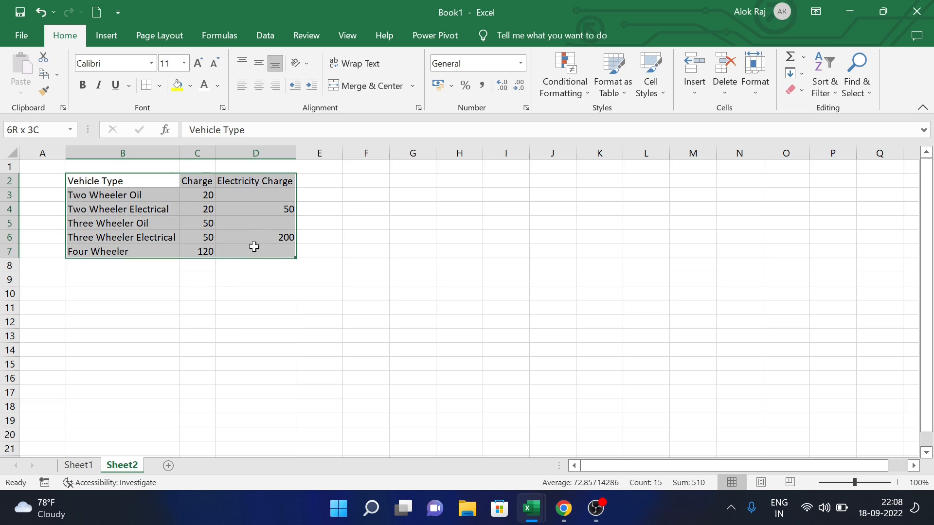
pyautogui.click(15, 130)
pyautogui.write('charge')
pyautogui.press('Return')
pyautogui.click(86, 469)
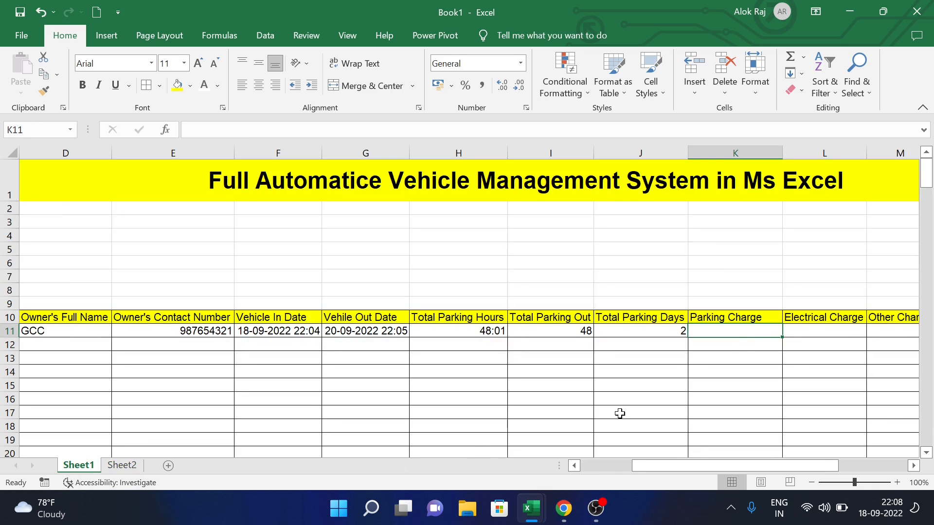
# - Enter =VLOOKUP(C11,charge,2,0) in K11, returning a parking charge of 50
pyautogui.write('=')
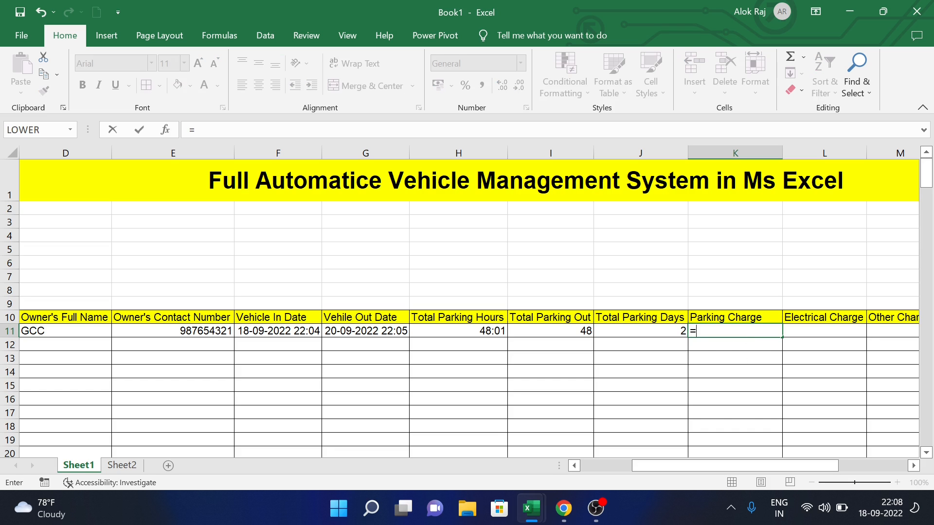
pyautogui.write('vlook')
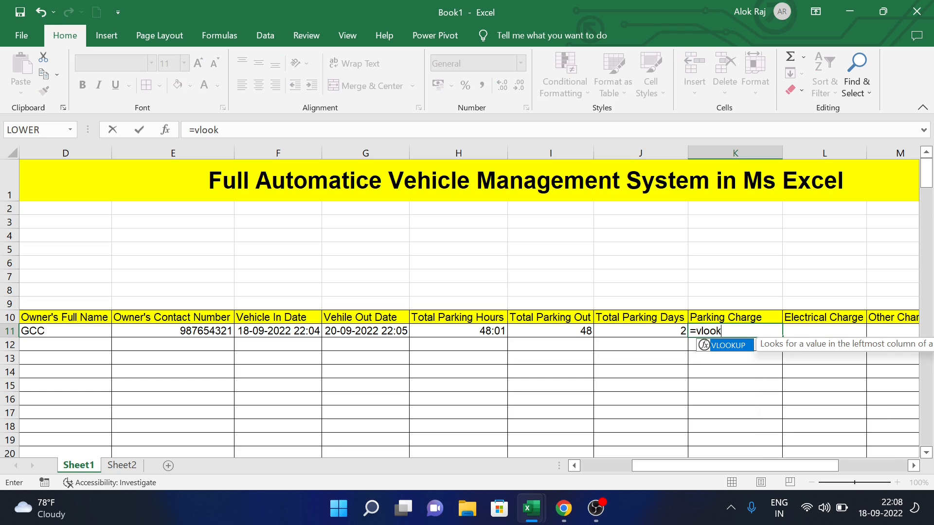
pyautogui.write('up(')
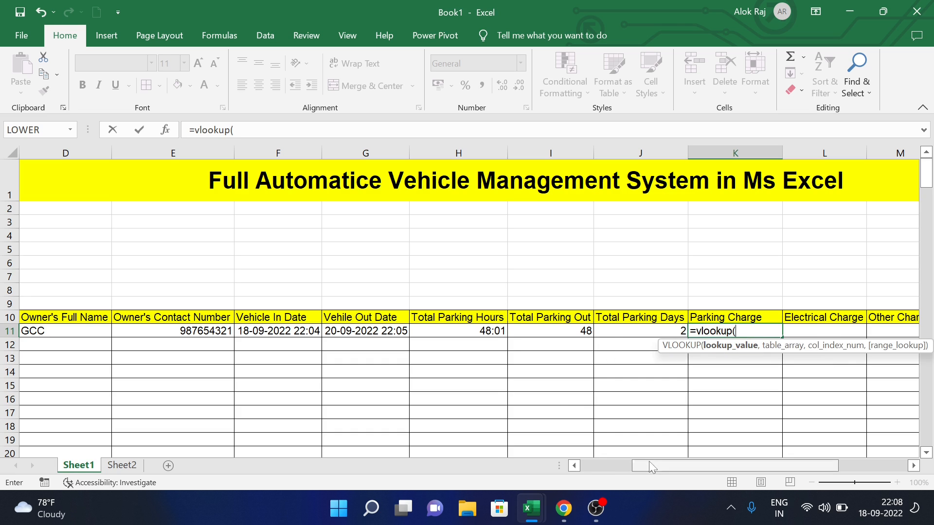
pyautogui.moveTo(652, 463); pyautogui.dragTo(598, 475)
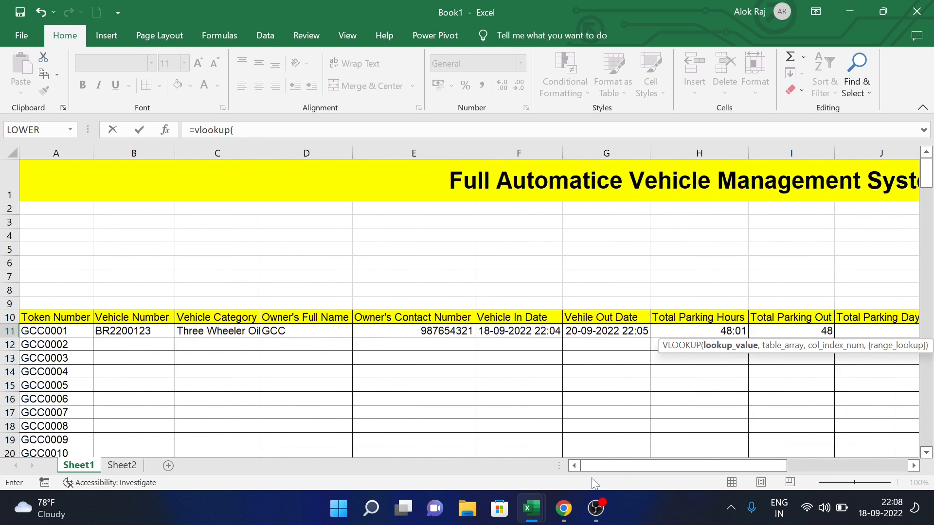
pyautogui.click(221, 332)
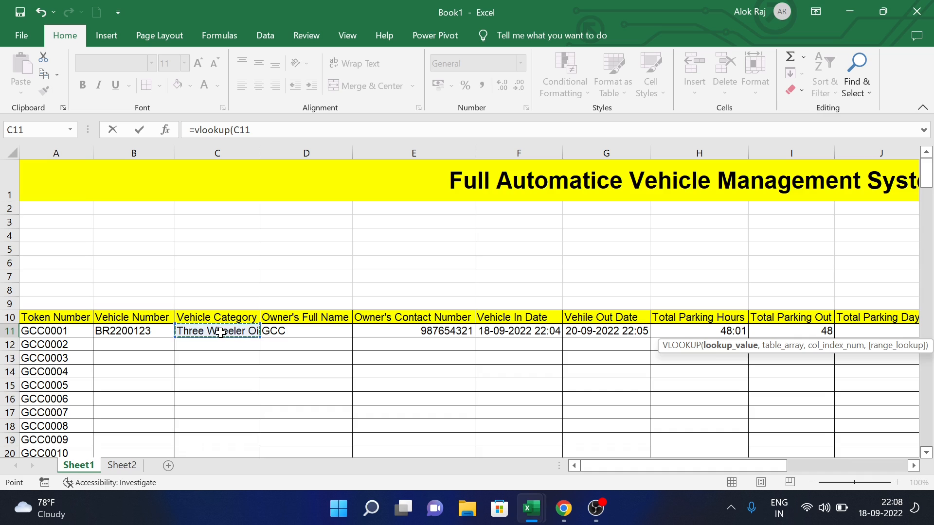
pyautogui.write(',')
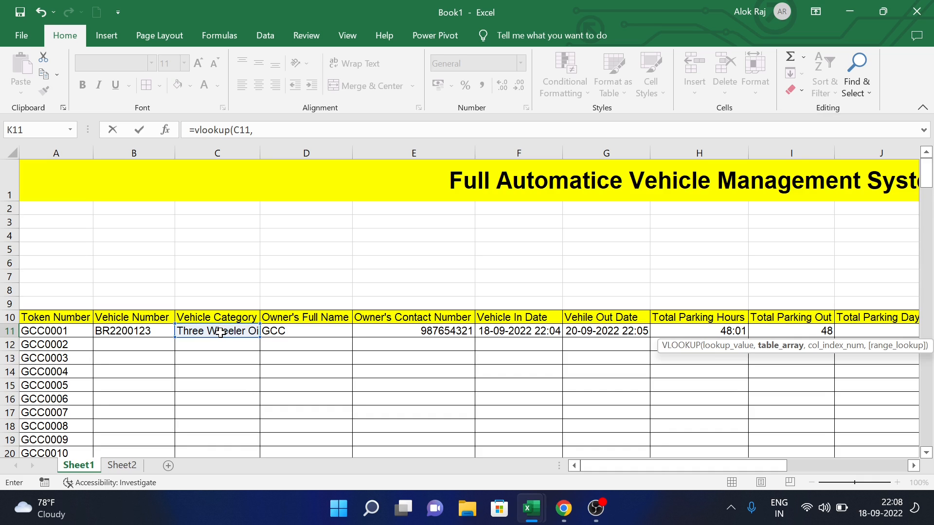
pyautogui.write('ch')
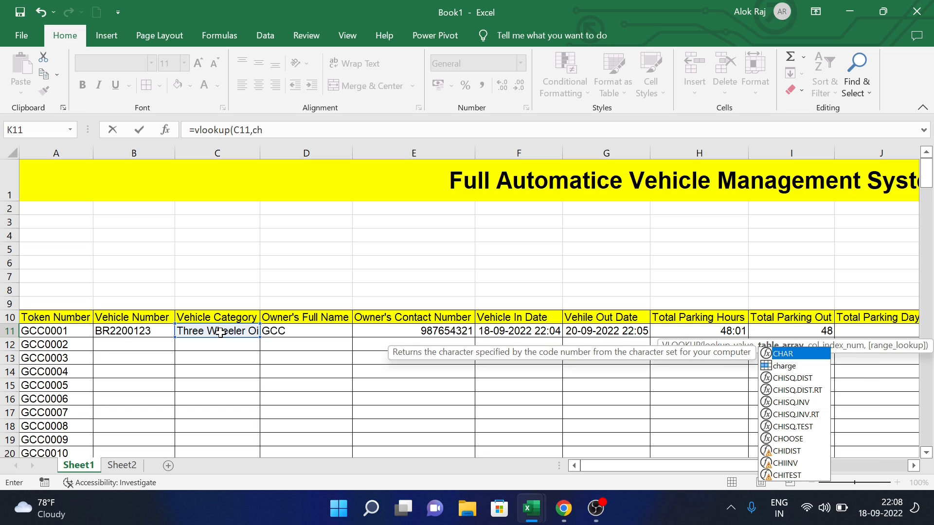
pyautogui.write('ar')
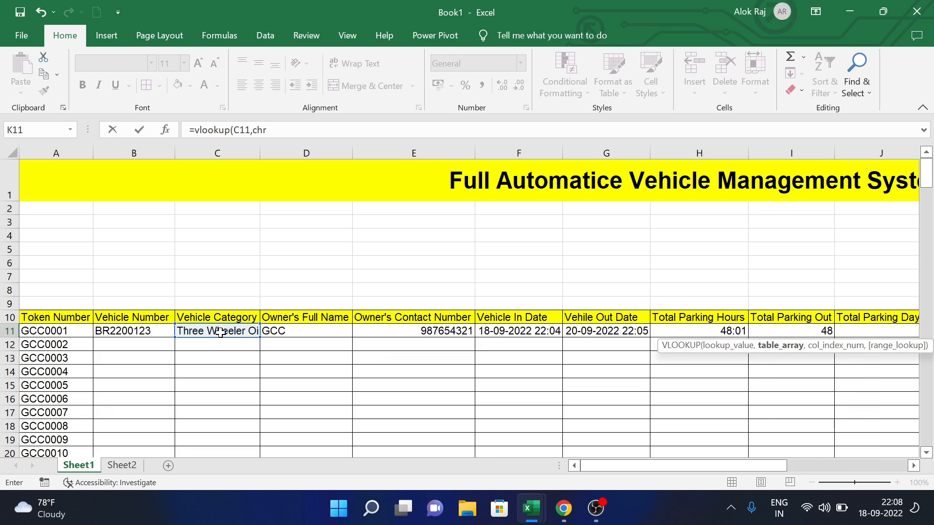
pyautogui.write('ge,')
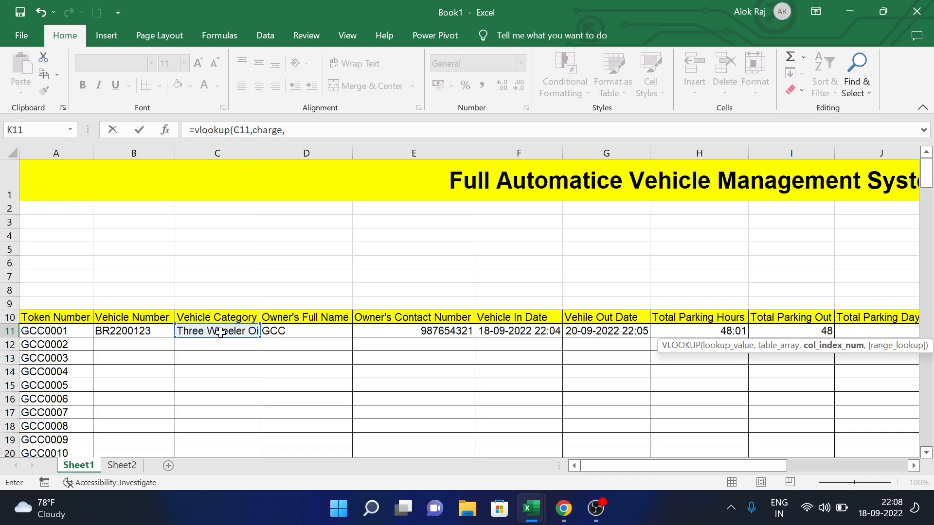
pyautogui.write('2,0')
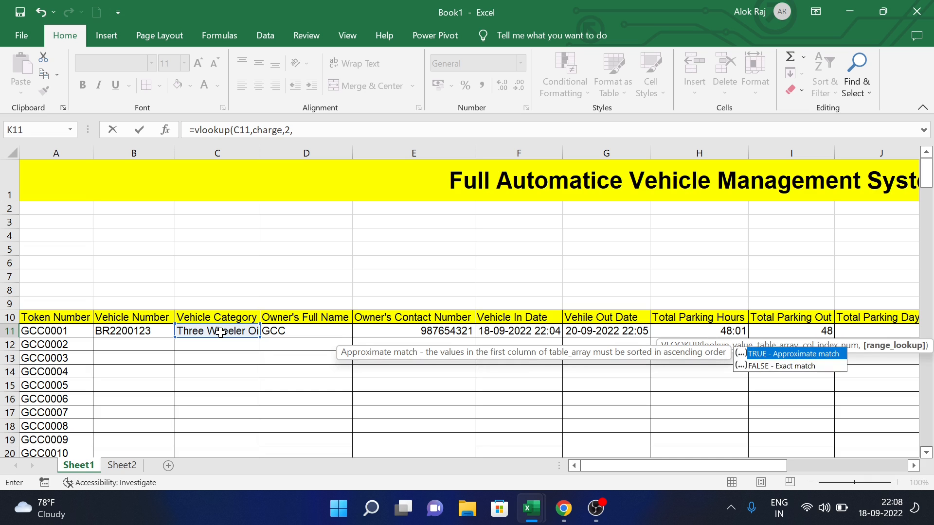
pyautogui.press('Return')
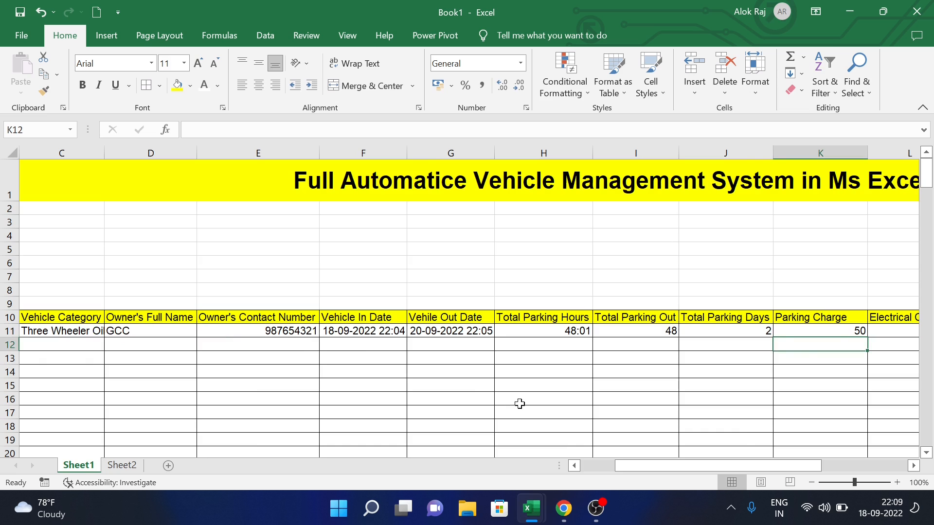
pyautogui.click(819, 329)
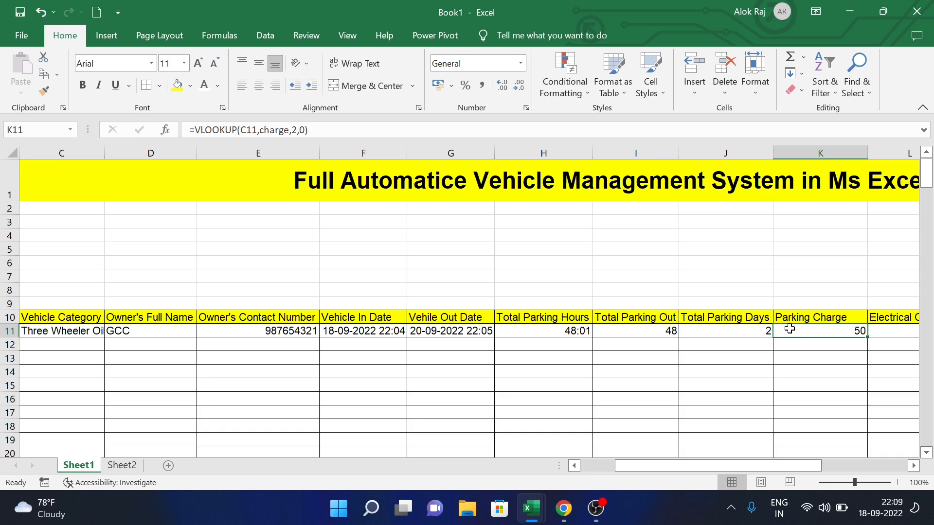
# - Complete the K11 Parking Charge formula as =VLOOKUP(C11,charge,2,0)*J11
pyautogui.click(344, 130)
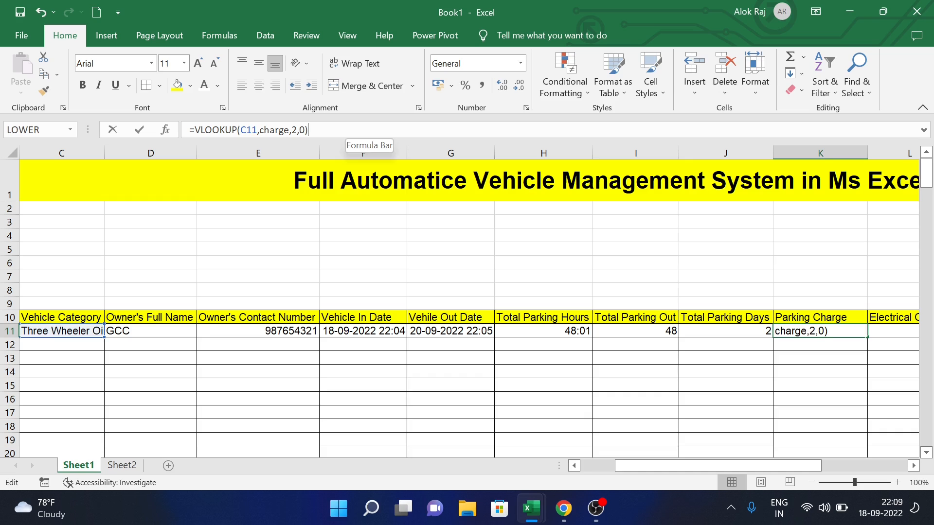
pyautogui.write('+')
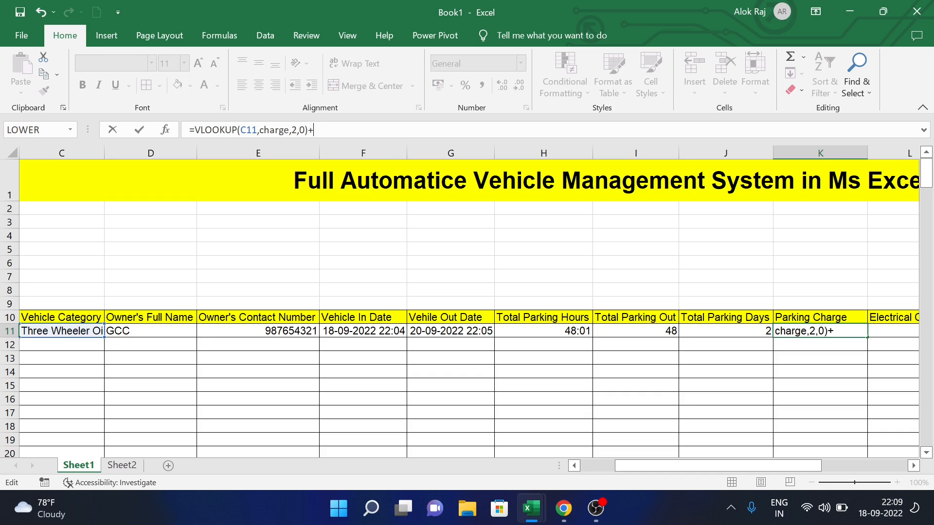
pyautogui.press('BackSpace')
pyautogui.write('*')
pyautogui.click(722, 335)
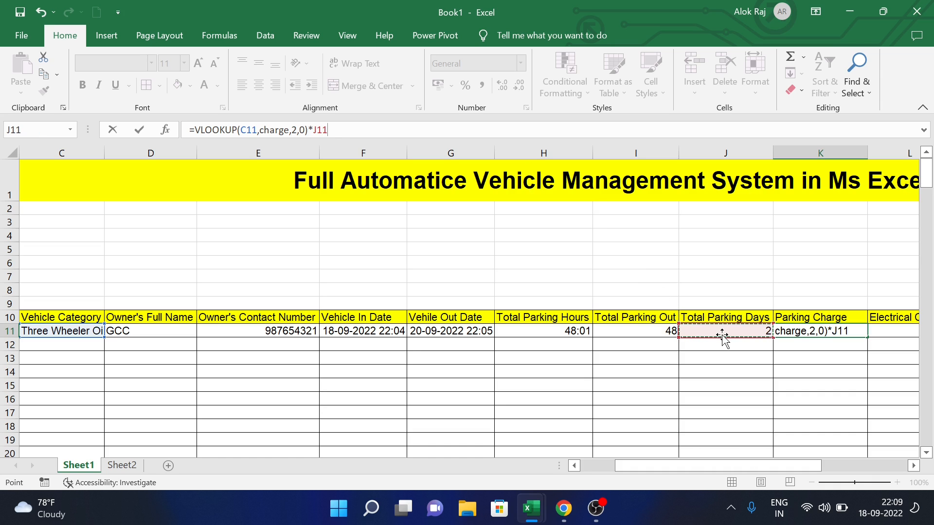
pyautogui.press('Return')
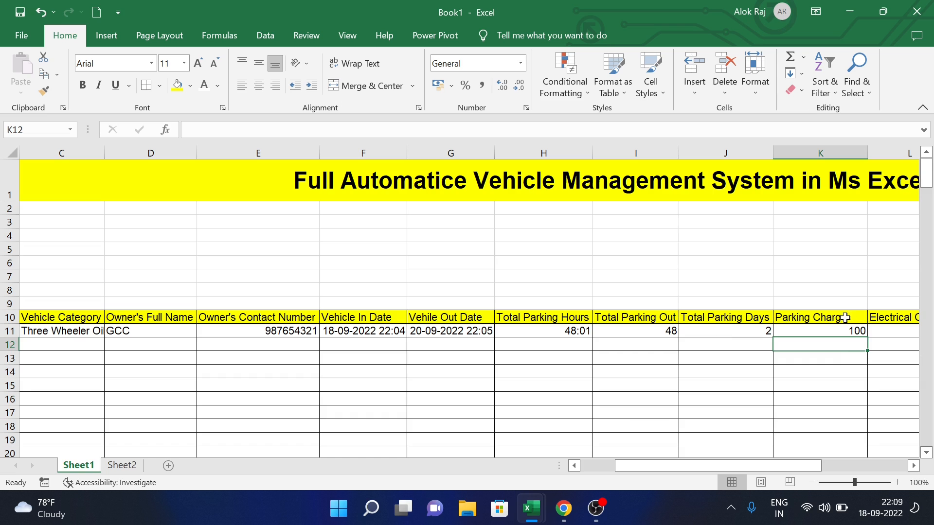
# - Format K11 as currency with one decimal place, showing ₹ 100.0
pyautogui.click(835, 328)
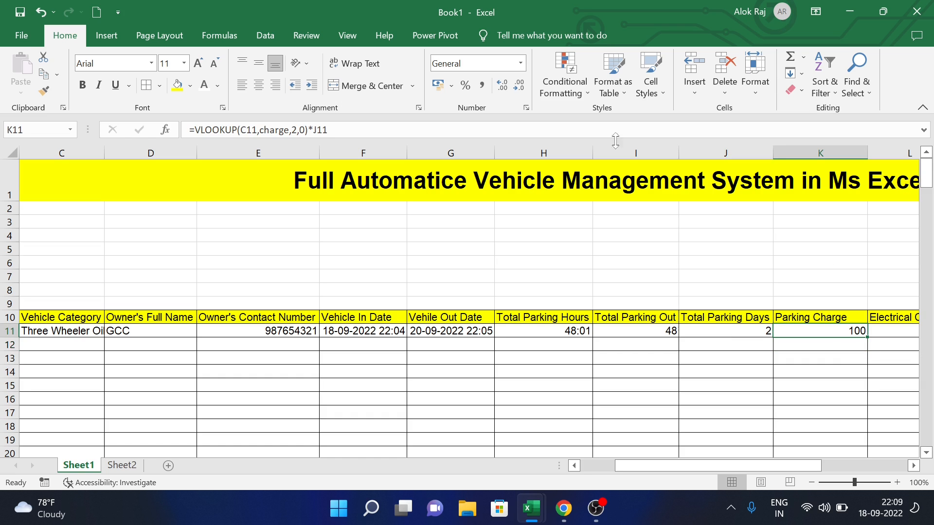
pyautogui.click(521, 64)
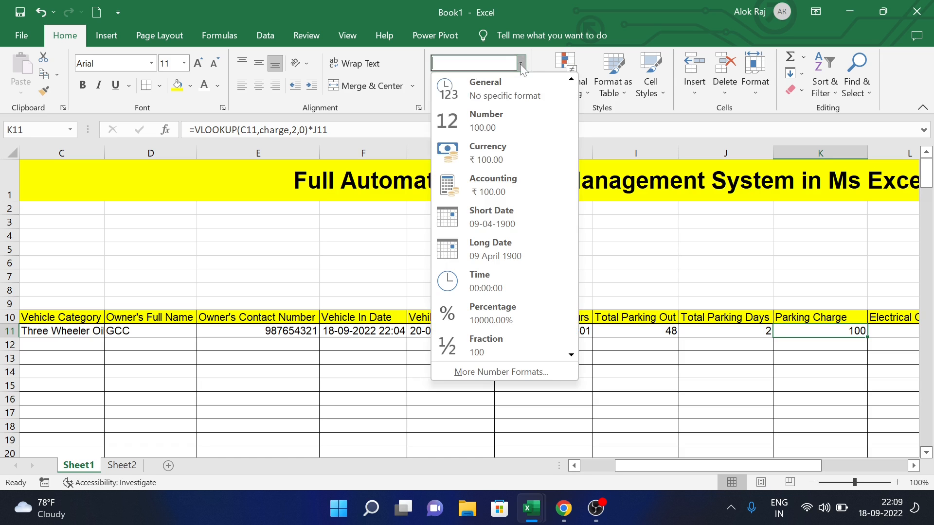
pyautogui.click(490, 159)
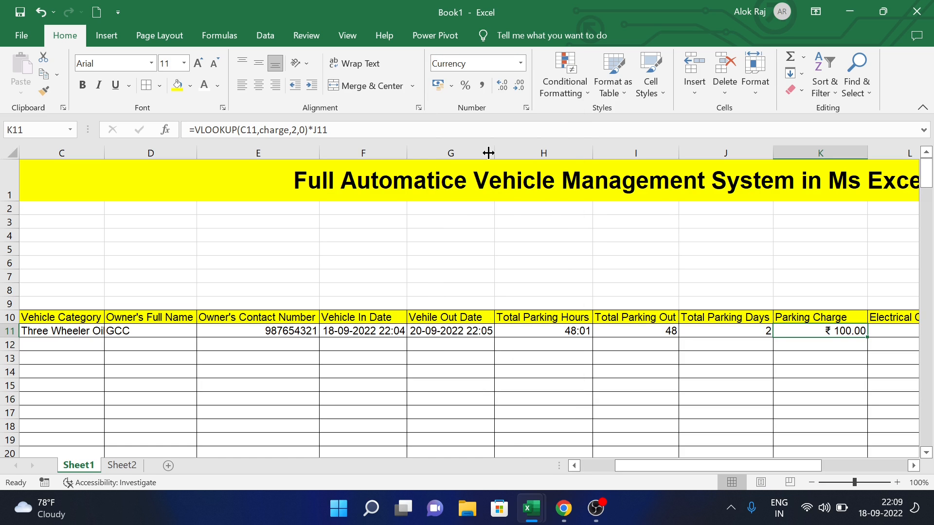
pyautogui.click(519, 86)
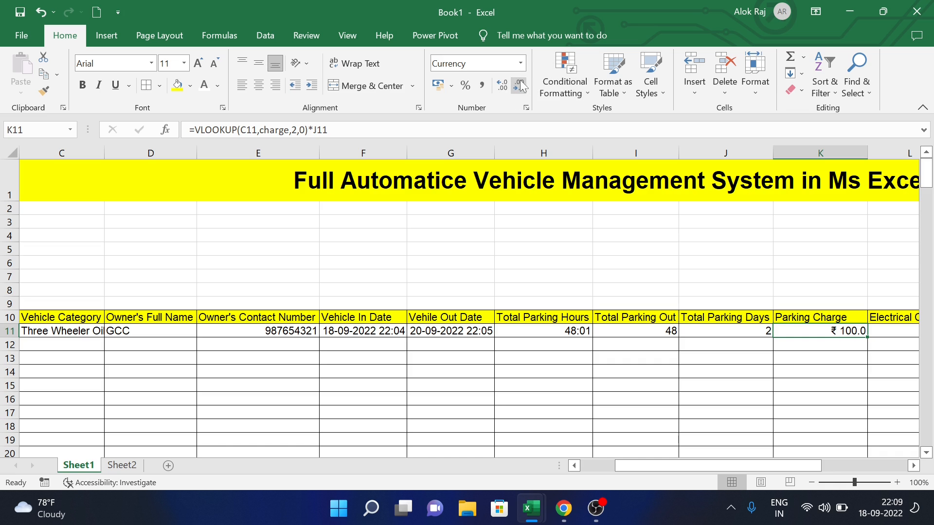
pyautogui.click(913, 337)
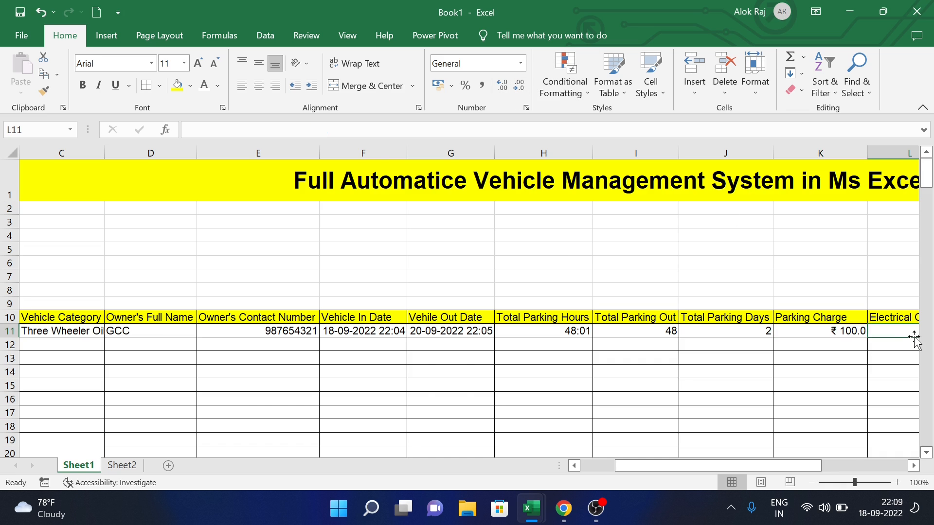
pyautogui.press('Right')
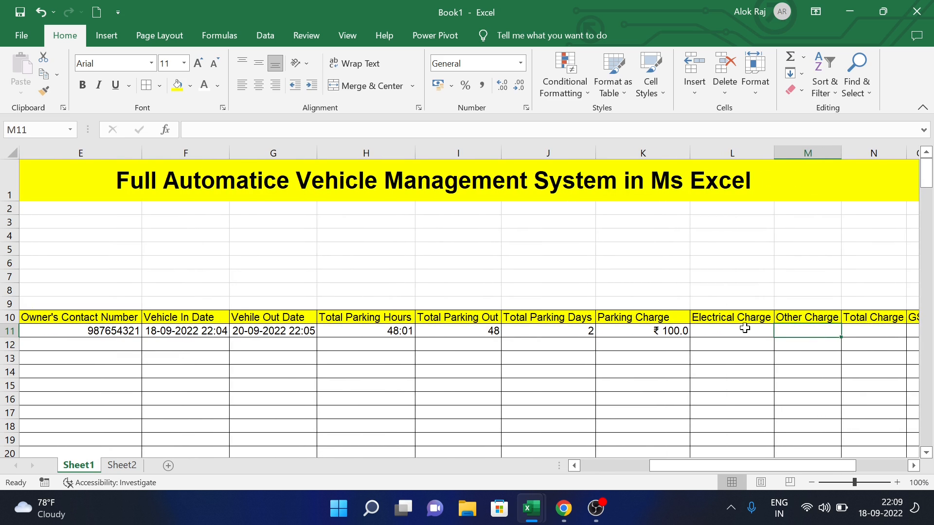
# - Enter =VLOOKUP(C11,charge,3,0) in Electrical Charge L11, which returns 0
pyautogui.click(744, 328)
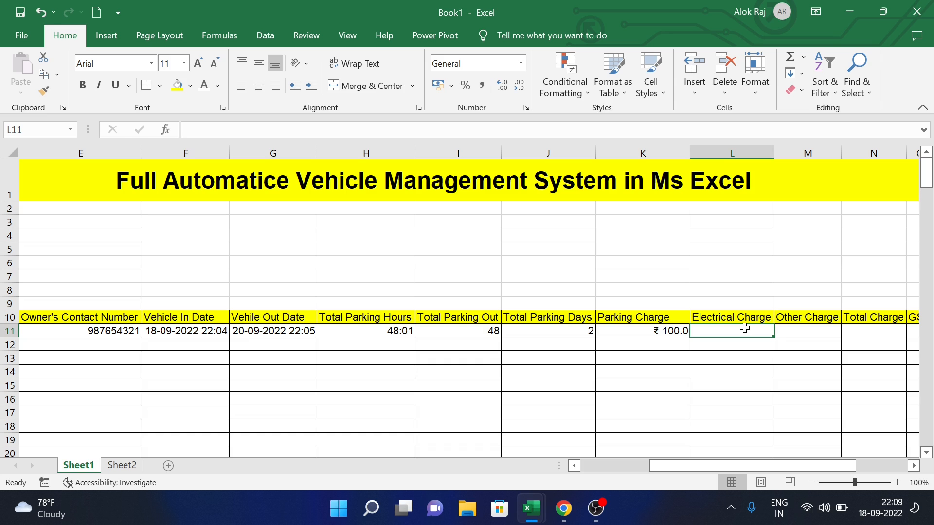
pyautogui.write('=')
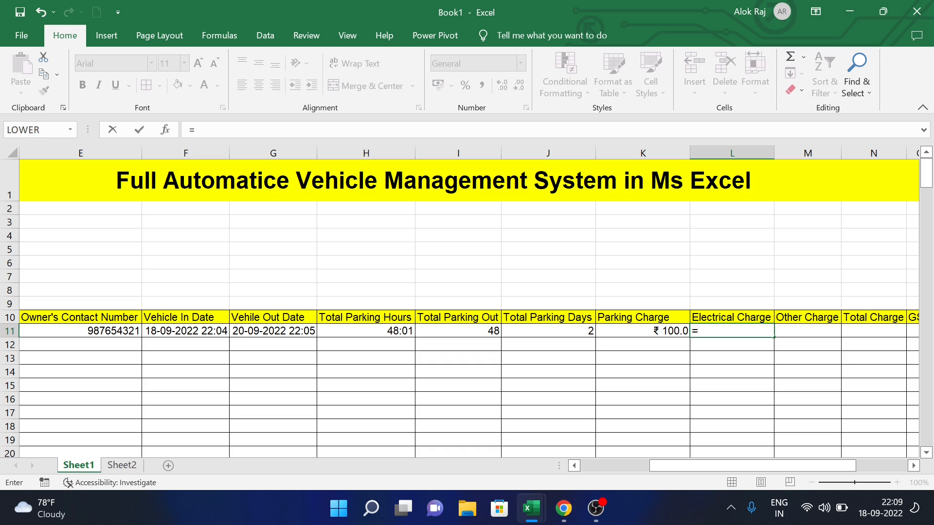
pyautogui.write('vlo')
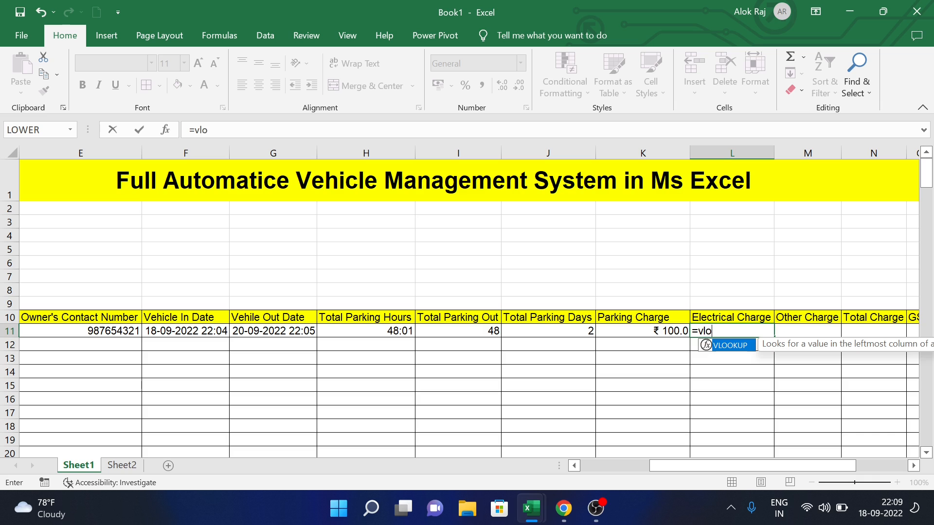
pyautogui.write('okup(')
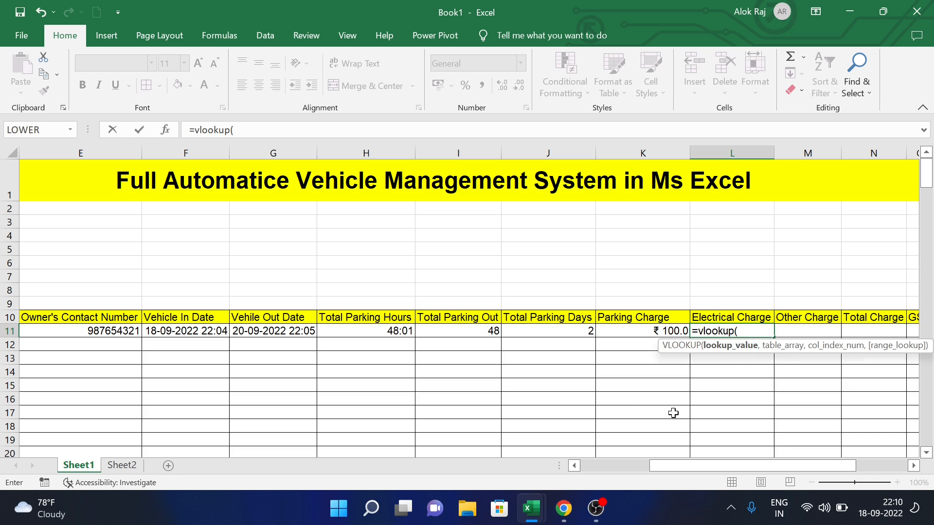
pyautogui.moveTo(669, 467); pyautogui.dragTo(632, 457)
pyautogui.click(235, 333)
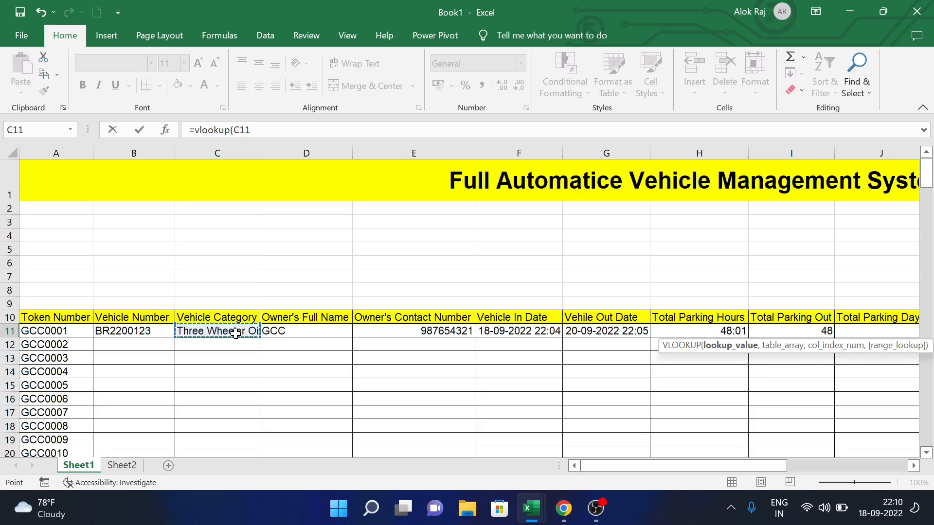
pyautogui.write(',')
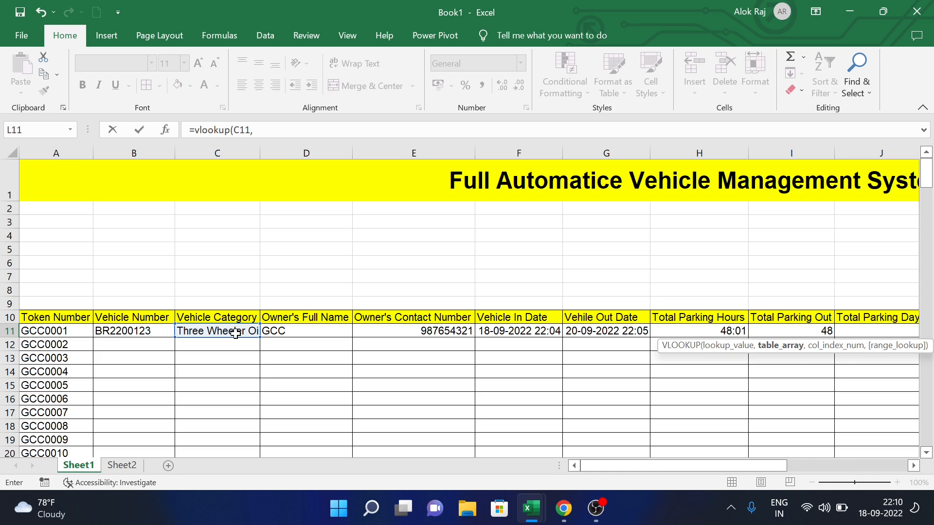
pyautogui.write('c')
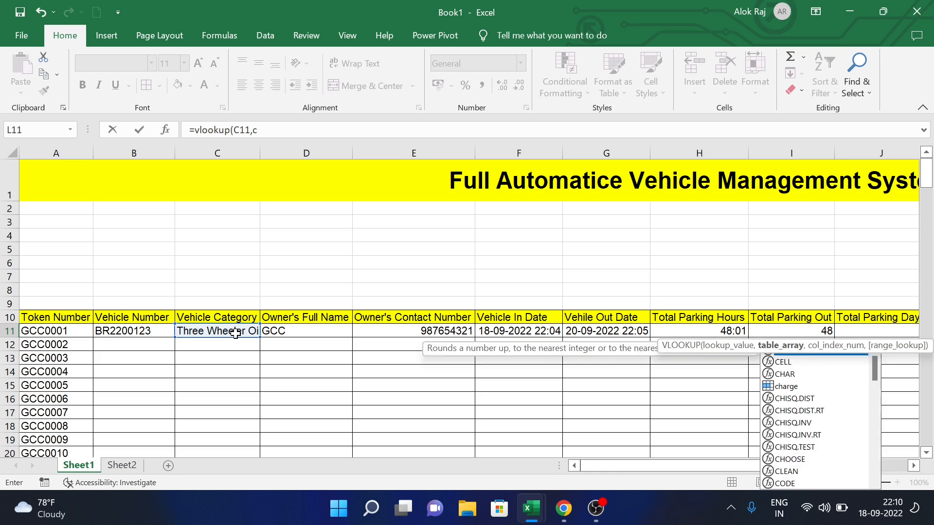
pyautogui.write('harge')
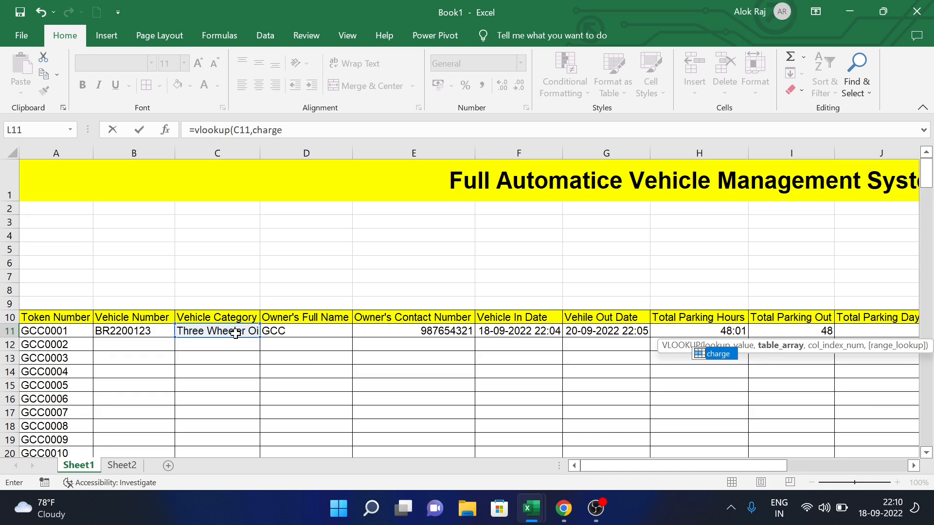
pyautogui.write(',')
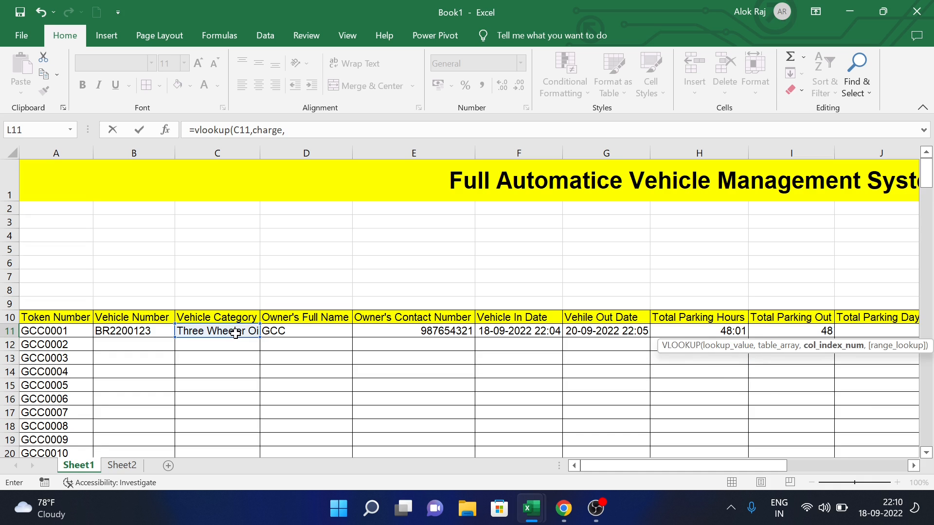
pyautogui.write('3,0')
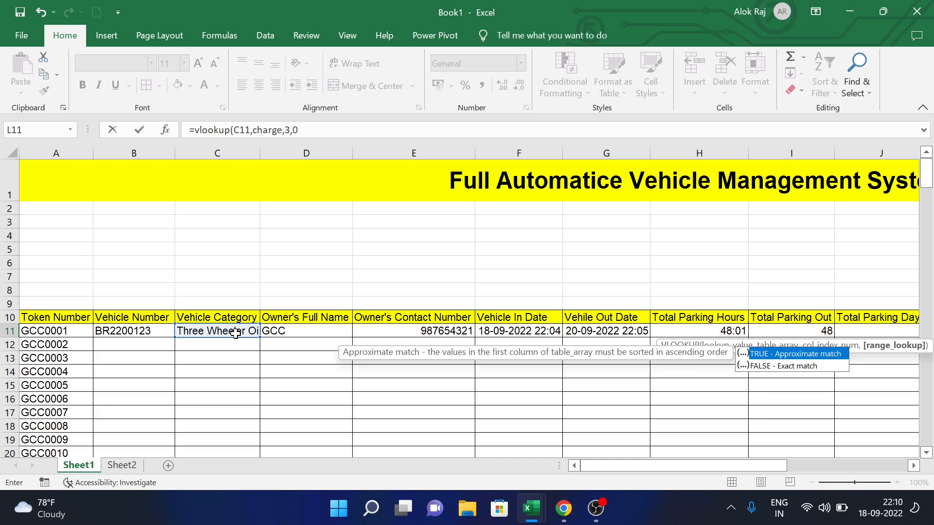
pyautogui.press('Return')
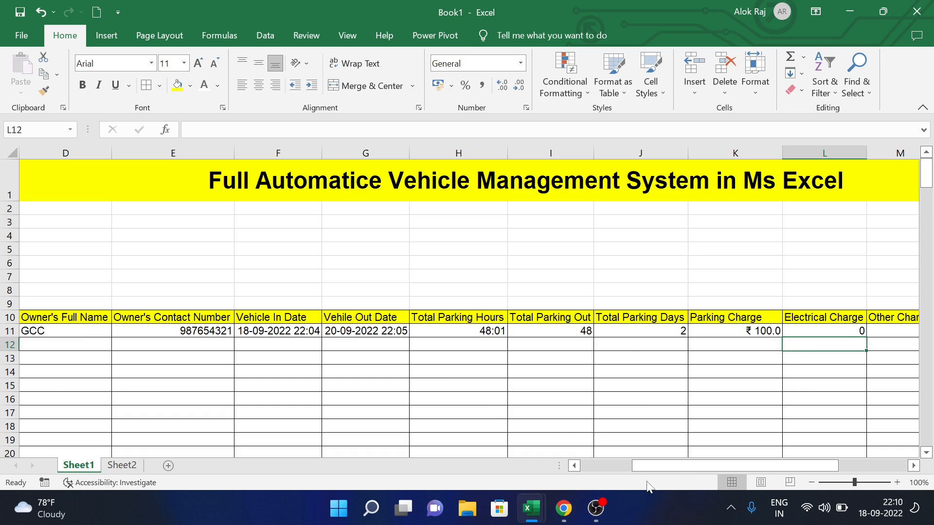
# - Widen column C slightly
pyautogui.moveTo(681, 466); pyautogui.dragTo(630, 465)
pyautogui.moveTo(260, 147); pyautogui.dragTo(264, 147)
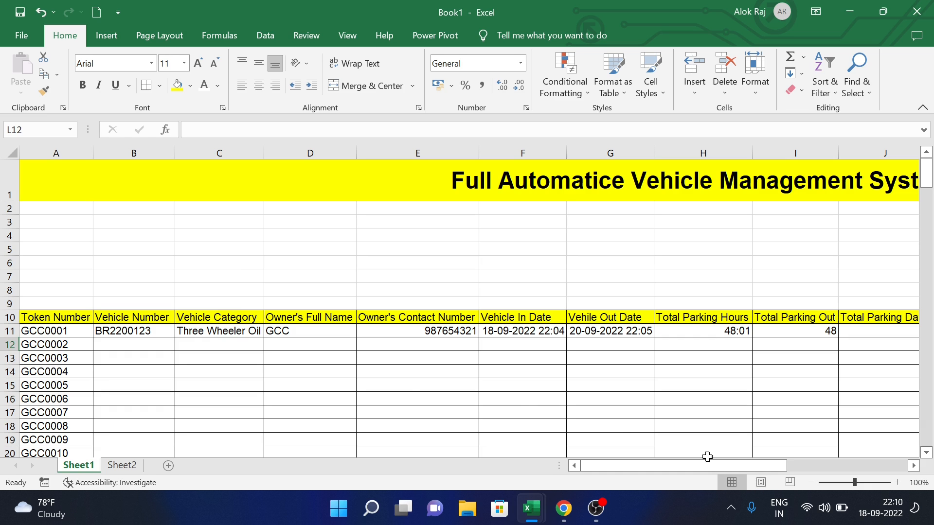
pyautogui.moveTo(705, 463); pyautogui.dragTo(792, 464)
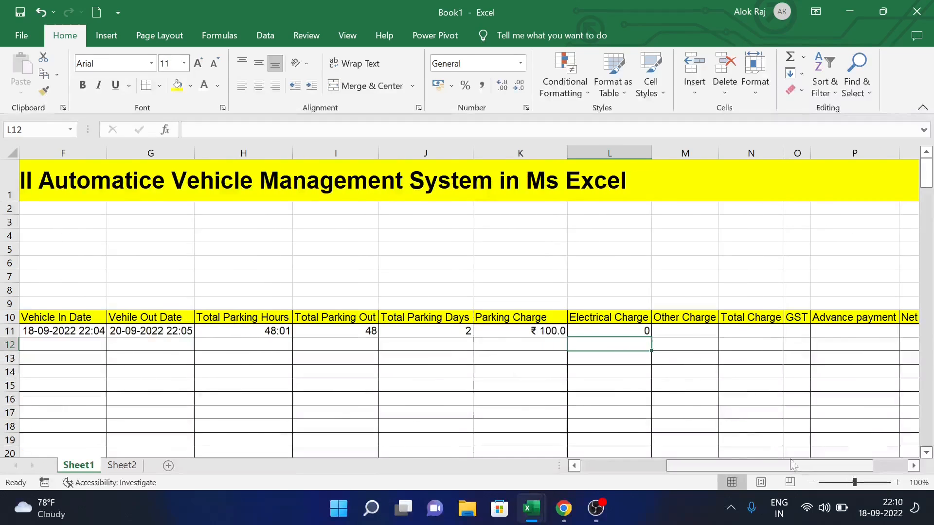
# - Enter =SUM(K11:M11) in Total Charge N11
pyautogui.click(677, 335)
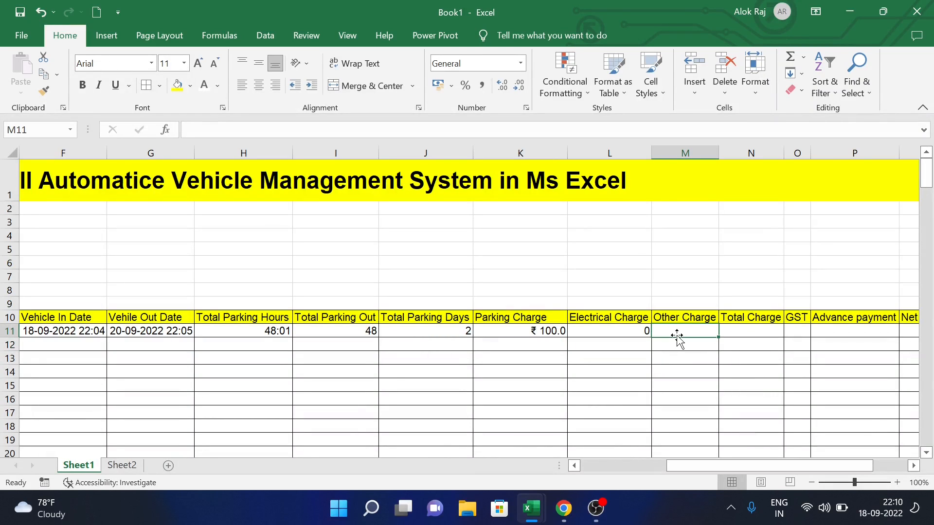
pyautogui.click(742, 330)
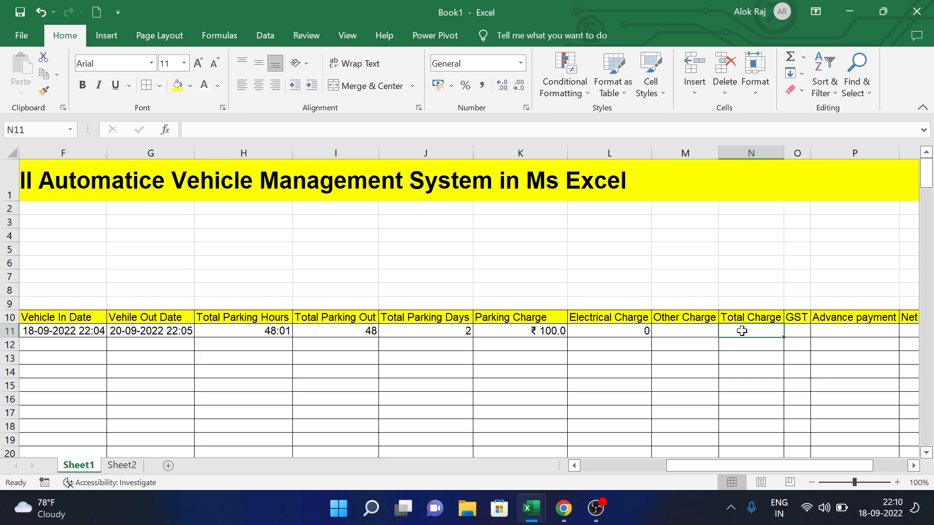
pyautogui.write('=')
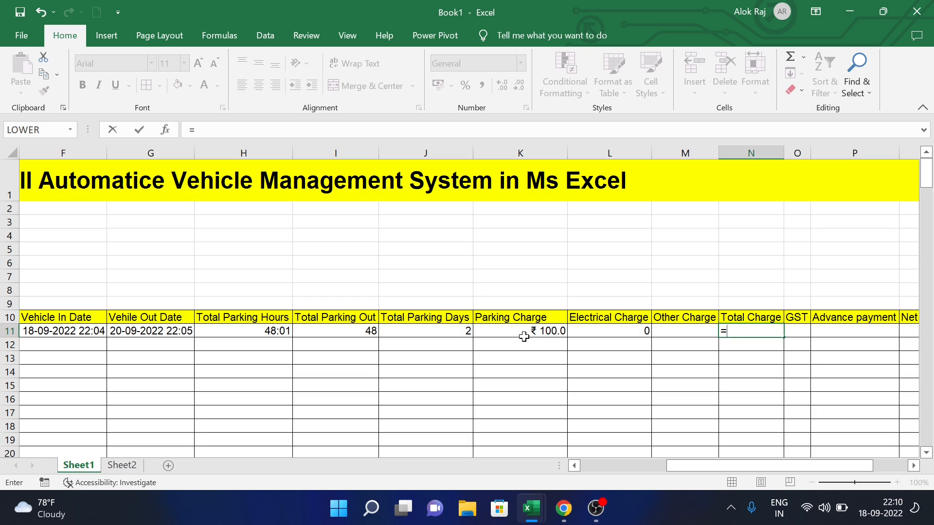
pyautogui.write('sum(')
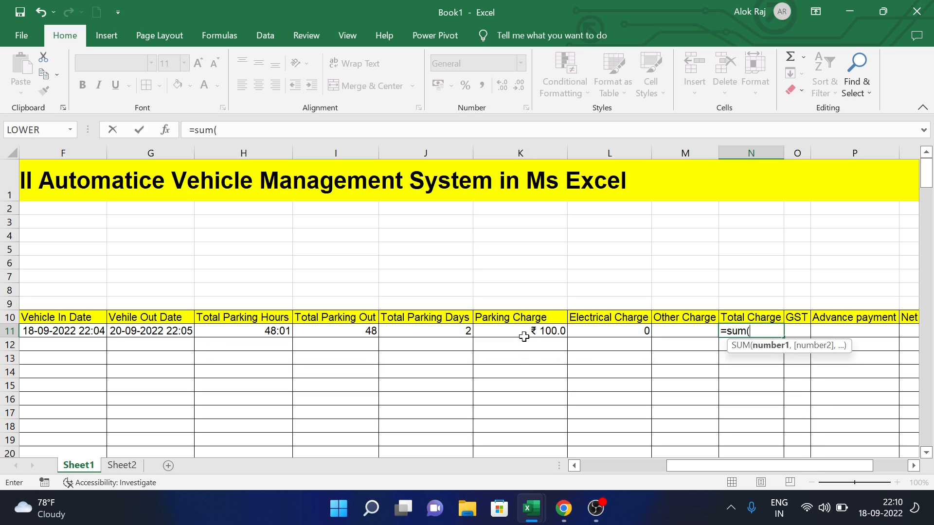
pyautogui.moveTo(533, 333); pyautogui.dragTo(688, 334)
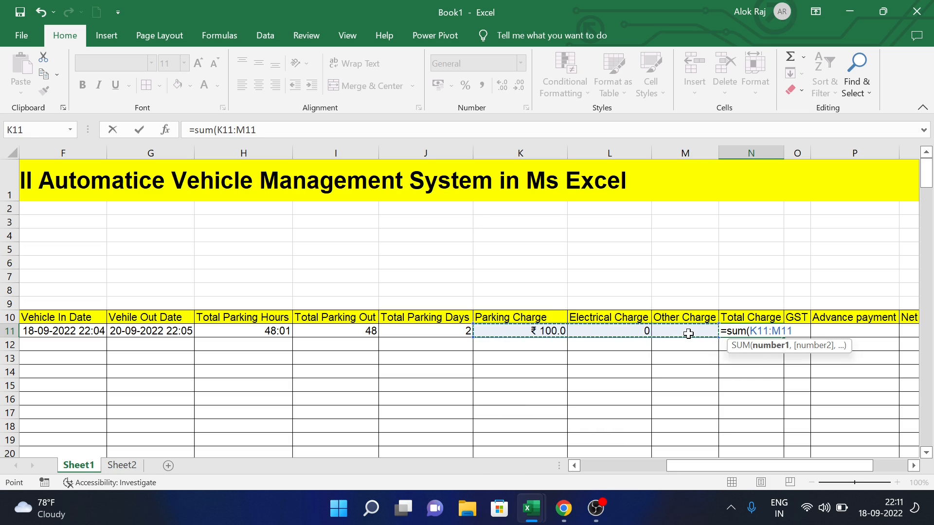
pyautogui.write(')')
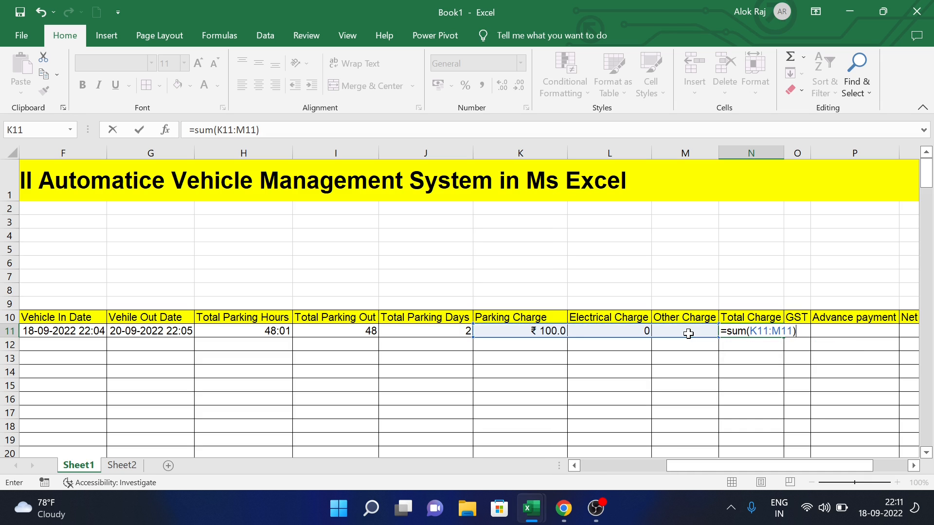
pyautogui.press('Return')
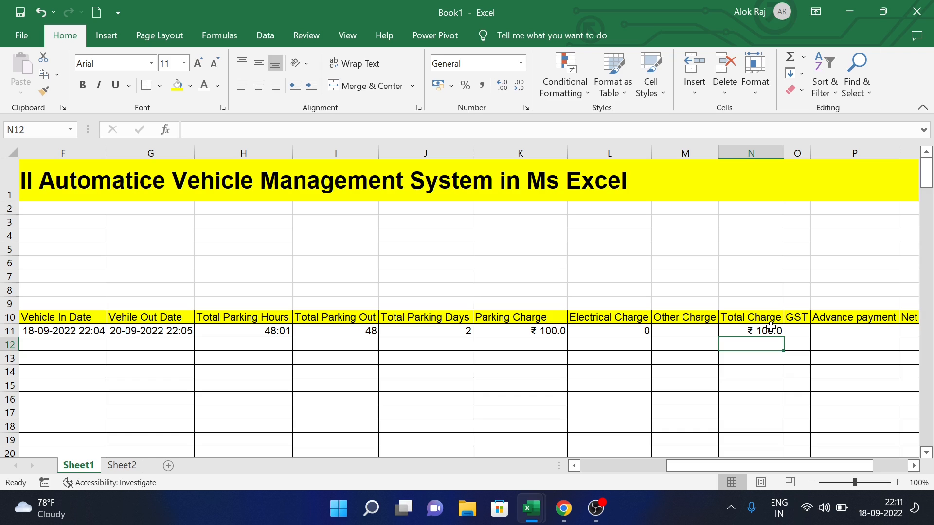
# - Calculate GST in O11 as =(N11*18)/100, giving ₹ 18.0
pyautogui.click(805, 330)
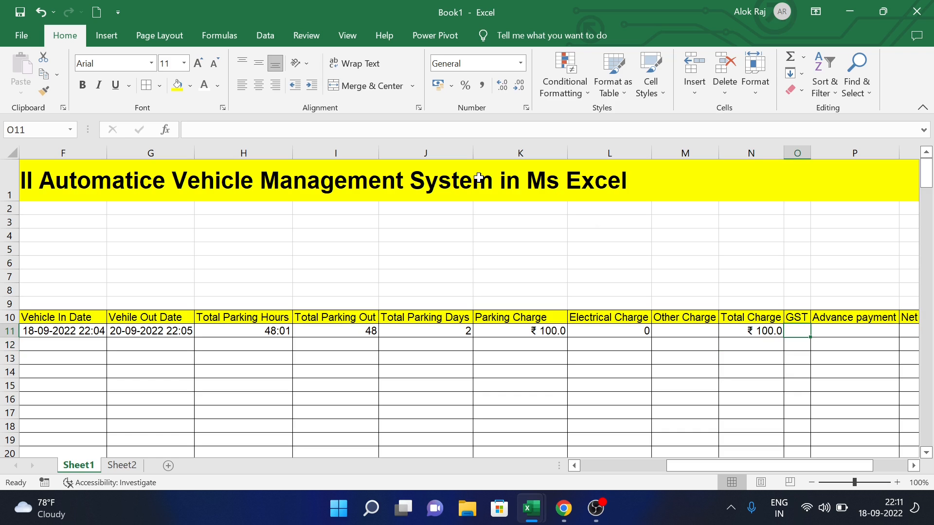
pyautogui.click(373, 131)
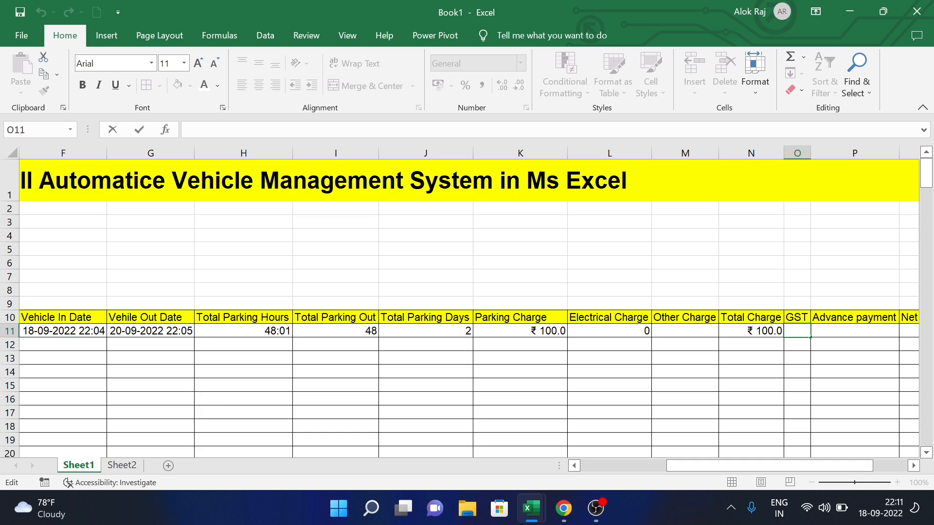
pyautogui.write('=')
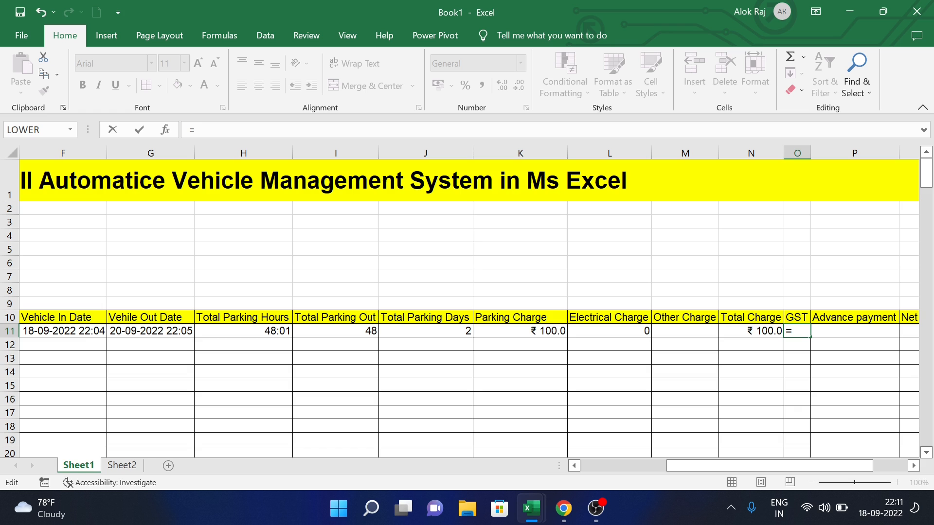
pyautogui.write('(')
pyautogui.click(756, 332)
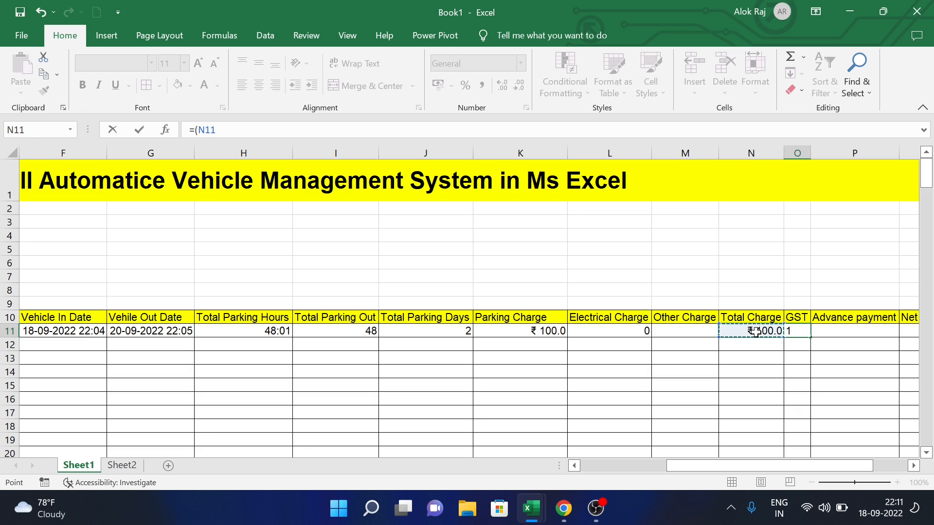
pyautogui.write('*18')
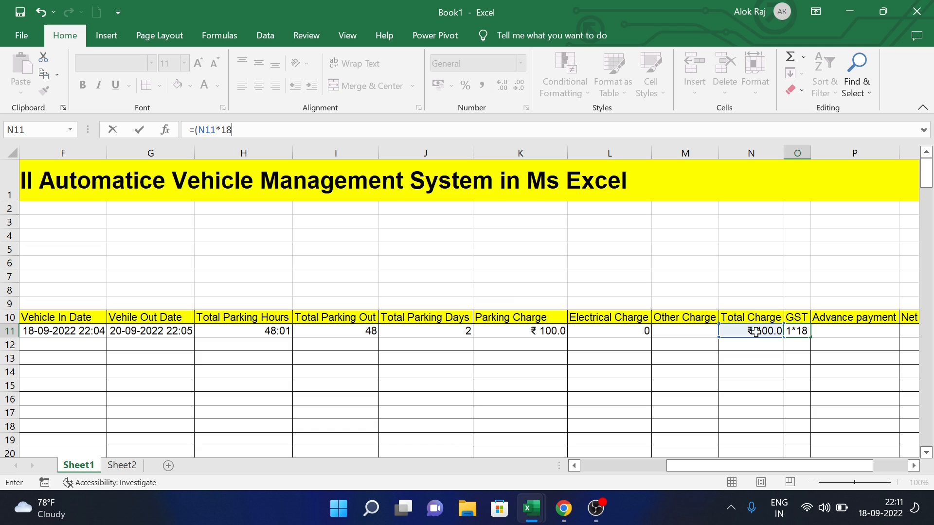
pyautogui.write(')/100')
pyautogui.press('Return')
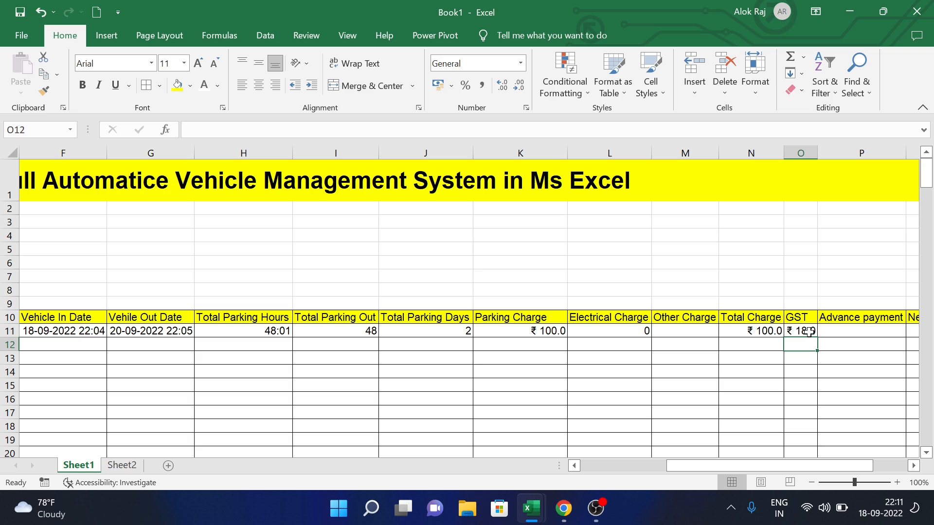
pyautogui.click(809, 332)
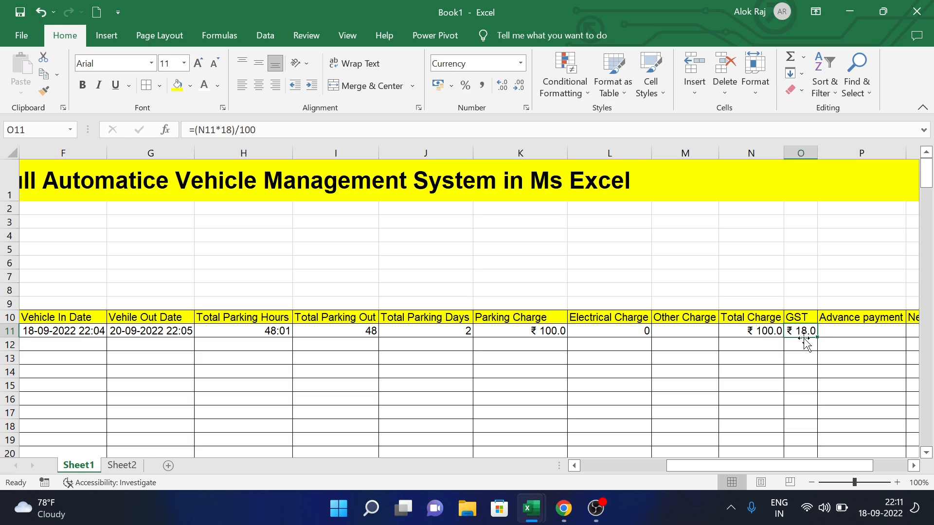
# - Enter 100 as the Advance payment in P11
pyautogui.click(824, 333)
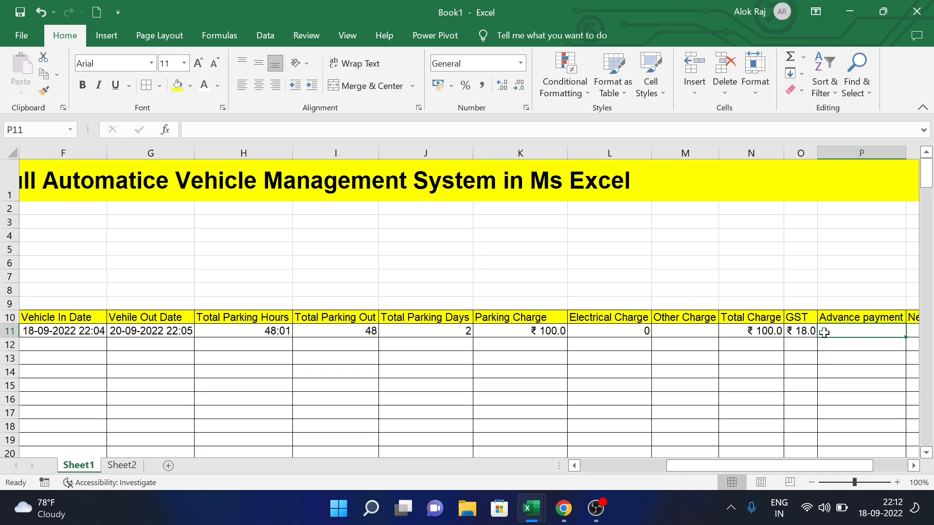
pyautogui.write('500')
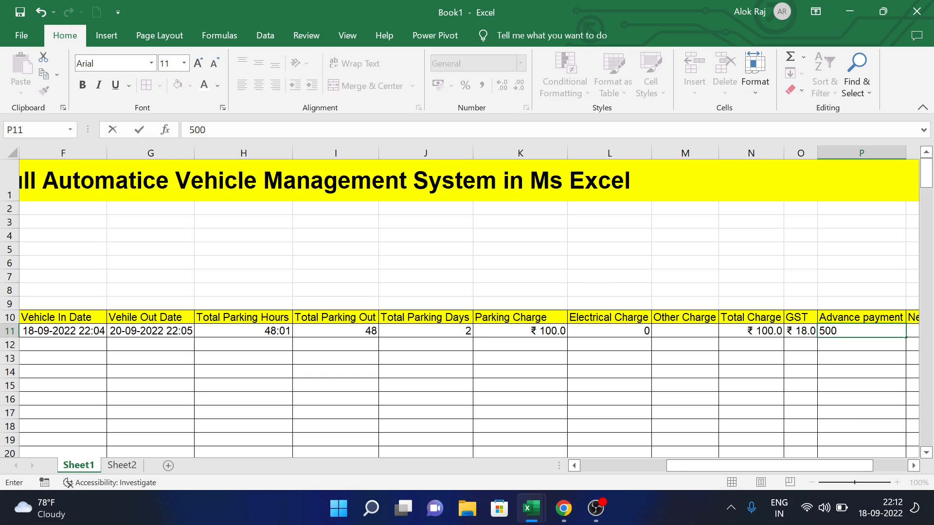
pyautogui.press('BackSpace')
pyautogui.press('BackSpace')
pyautogui.press('BackSpace')
pyautogui.write('100')
pyautogui.press('Tab')
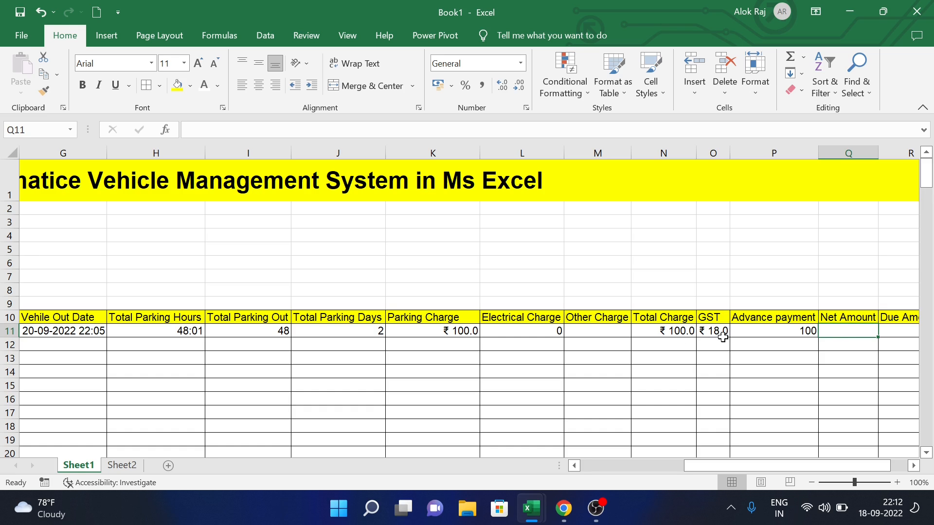
# - Set Net Amount Q11 to =SUM(N11:O11), showing ₹ 118.0
pyautogui.write('=')
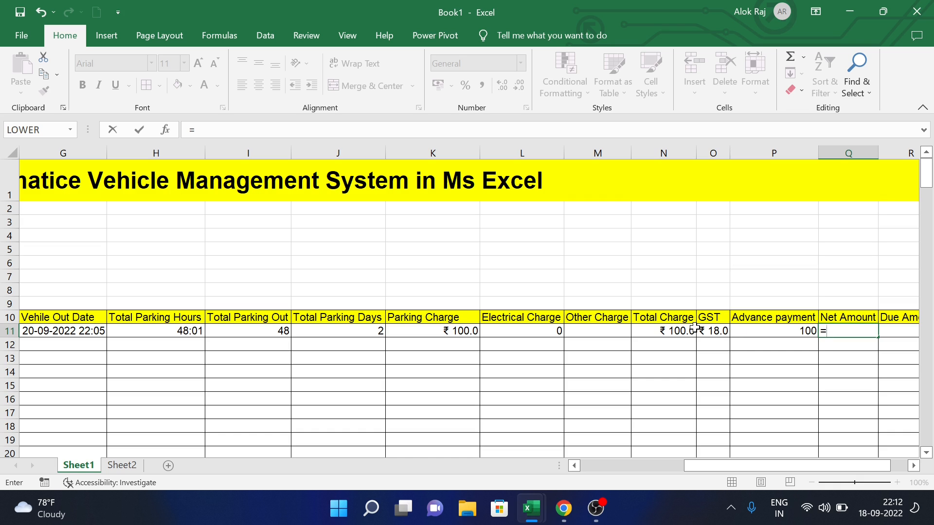
pyautogui.write('sum')
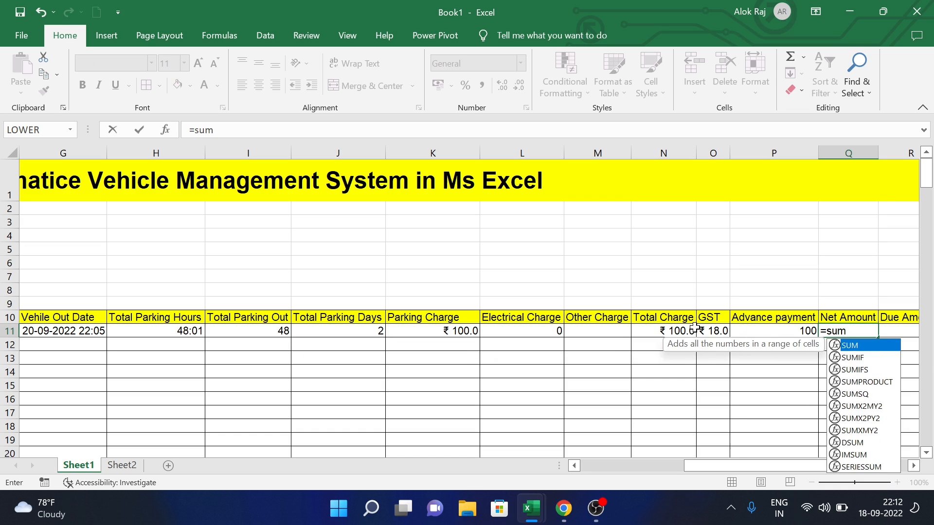
pyautogui.write('(')
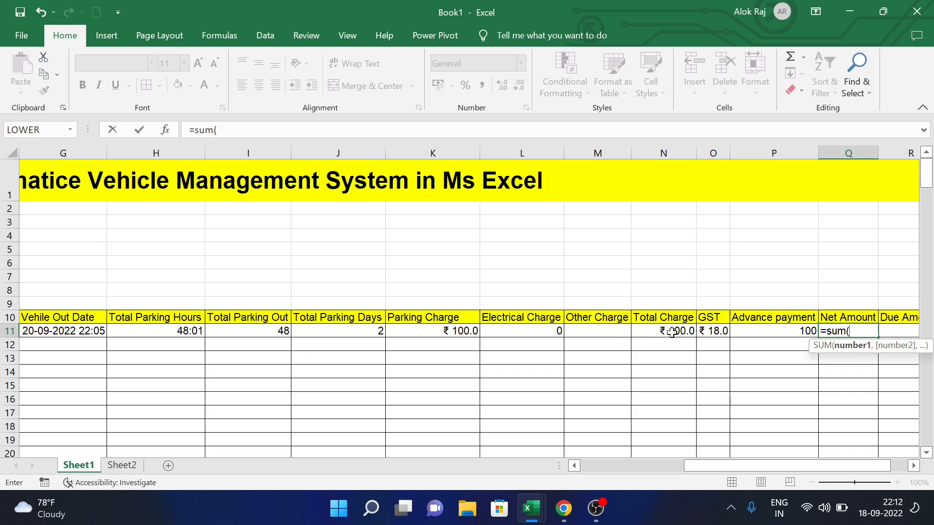
pyautogui.moveTo(664, 334); pyautogui.dragTo(711, 334)
pyautogui.press('Return')
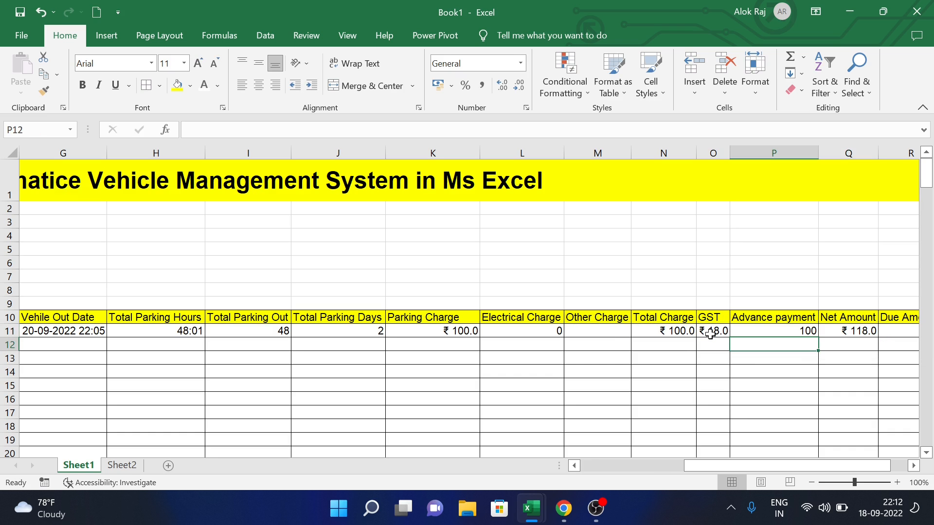
pyautogui.click(846, 335)
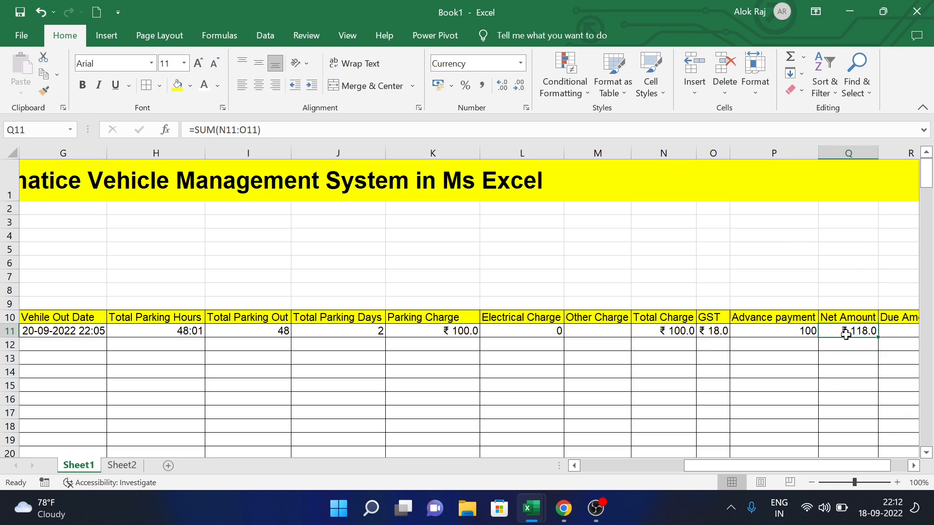
pyautogui.click(894, 319)
pyautogui.click(894, 331)
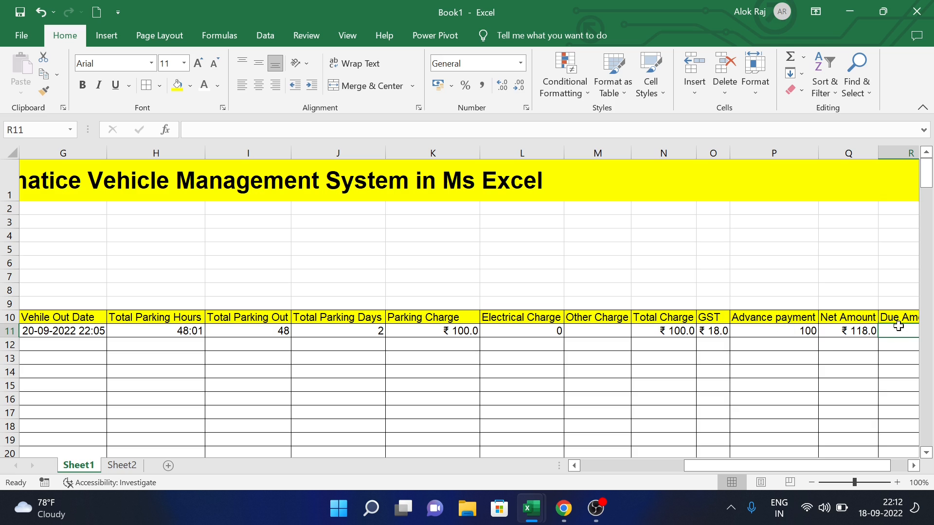
# - Compute Due Amount in R11 as =Q11-P11, showing ₹ 18.0
pyautogui.write('=')
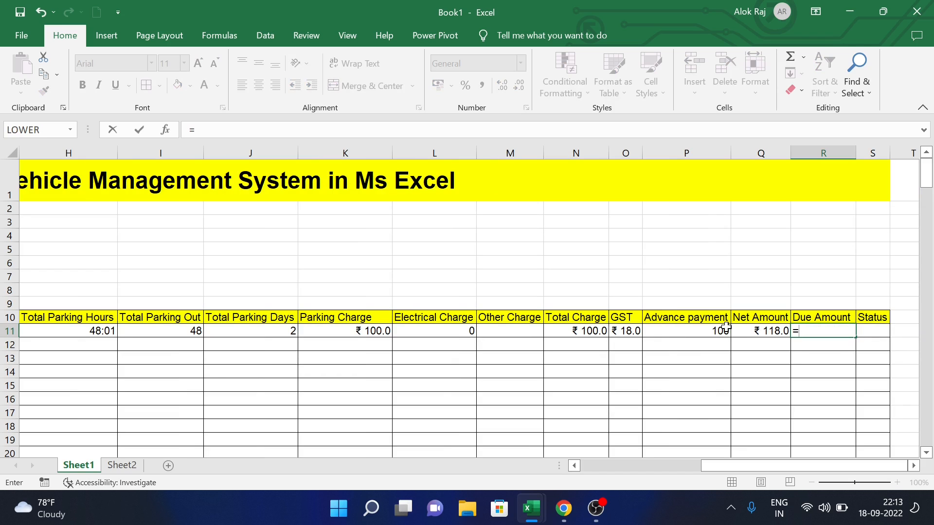
pyautogui.click(764, 334)
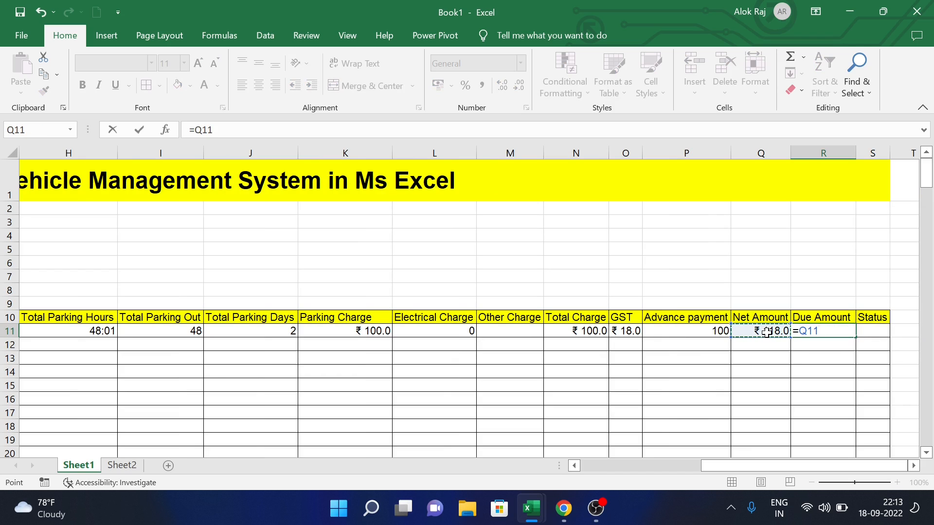
pyautogui.write('-')
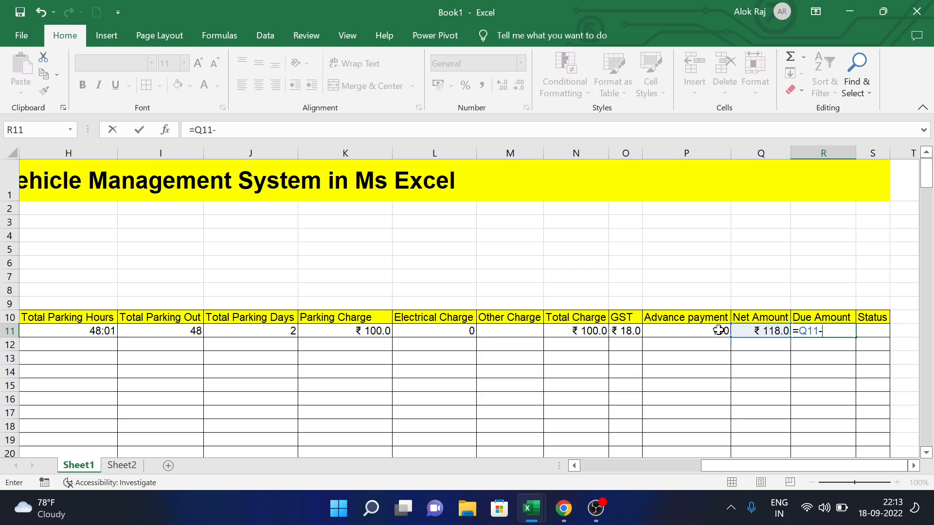
pyautogui.click(717, 330)
pyautogui.write(')')
pyautogui.press('BackSpace')
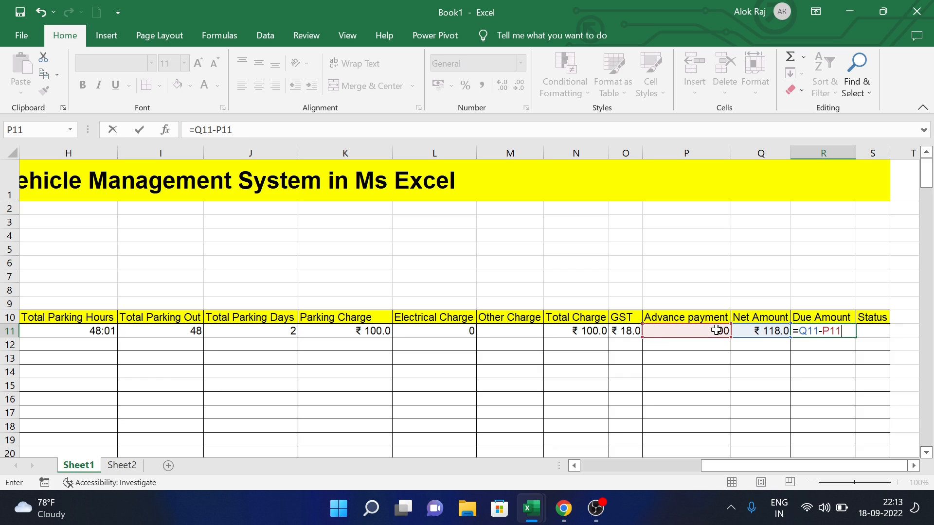
pyautogui.press('Return')
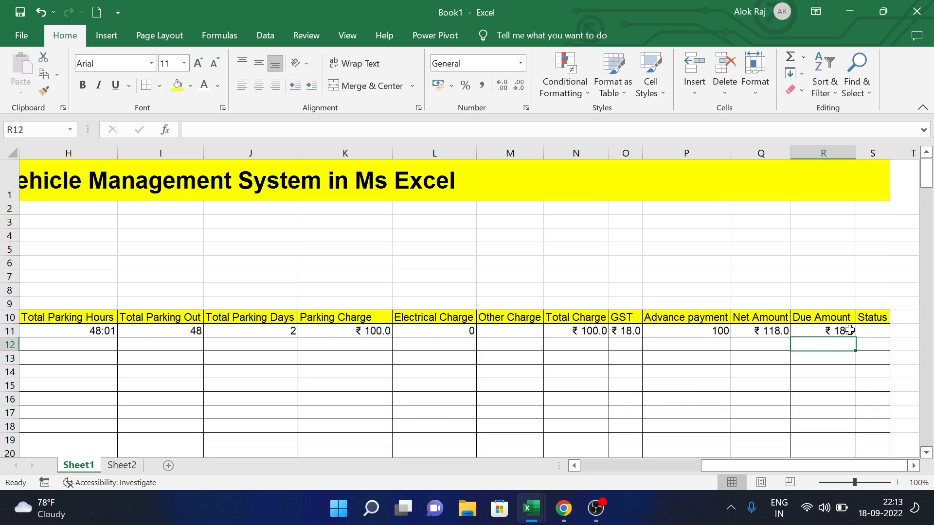
pyautogui.click(870, 331)
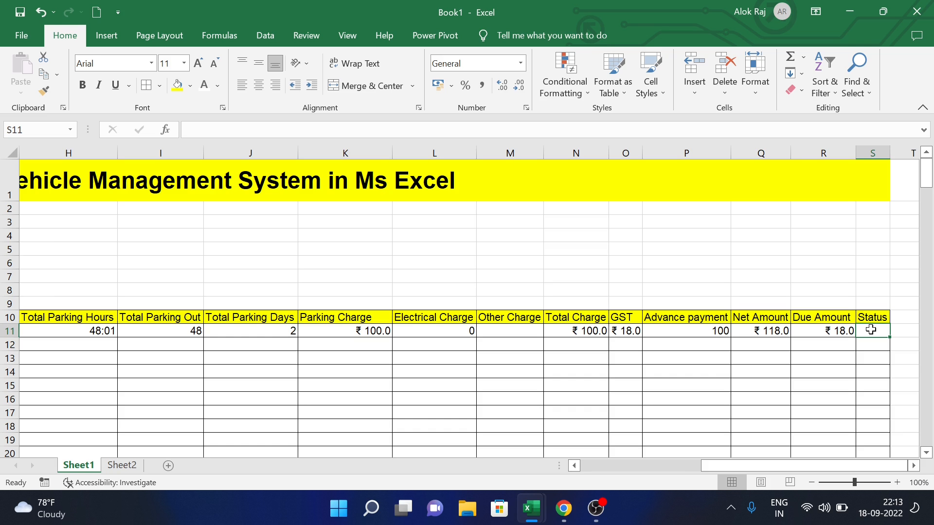
# - Type =IF(G11="","In Vehicle","Out Vehicle") into the Status cell S11
pyautogui.write('=')
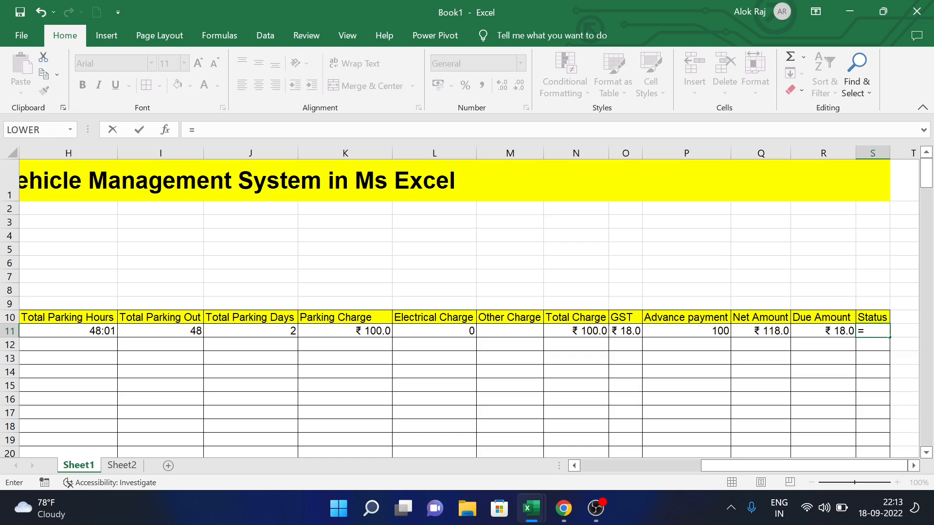
pyautogui.write('if')
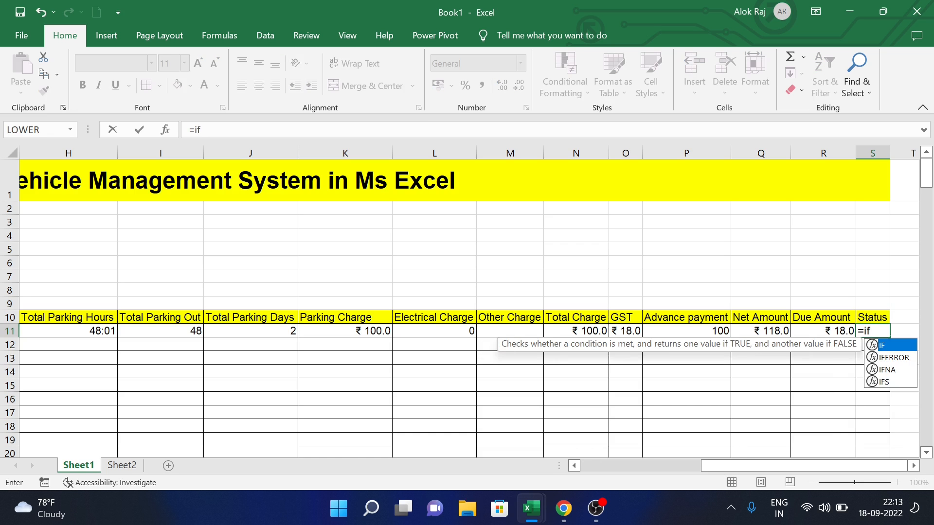
pyautogui.write('(')
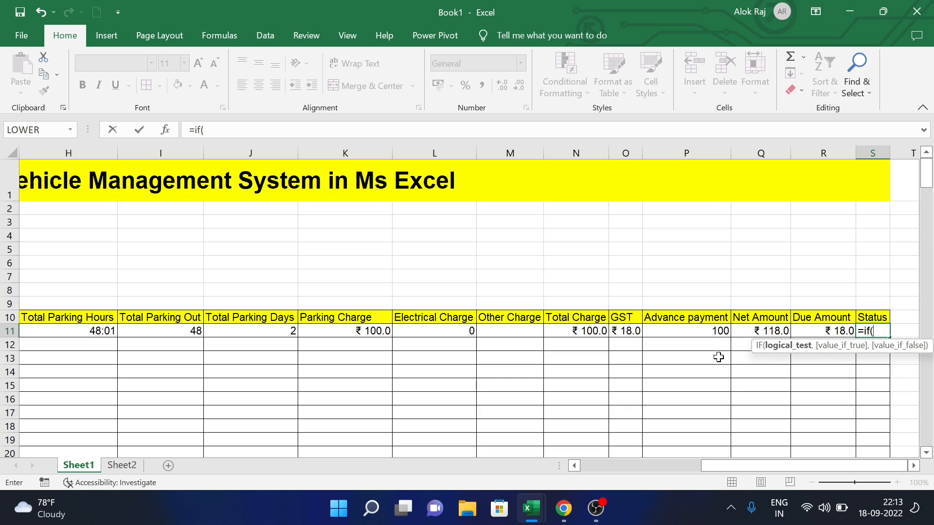
pyautogui.moveTo(729, 463); pyautogui.dragTo(629, 471)
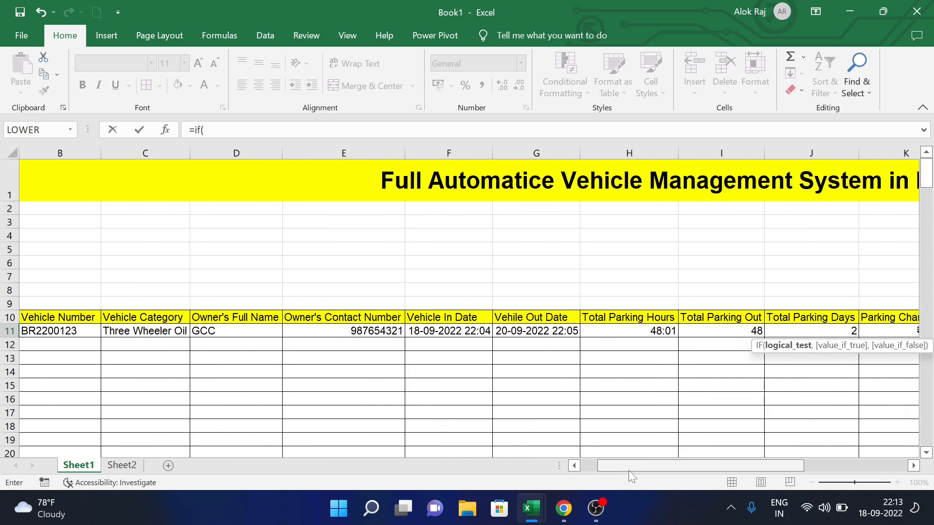
pyautogui.click(547, 335)
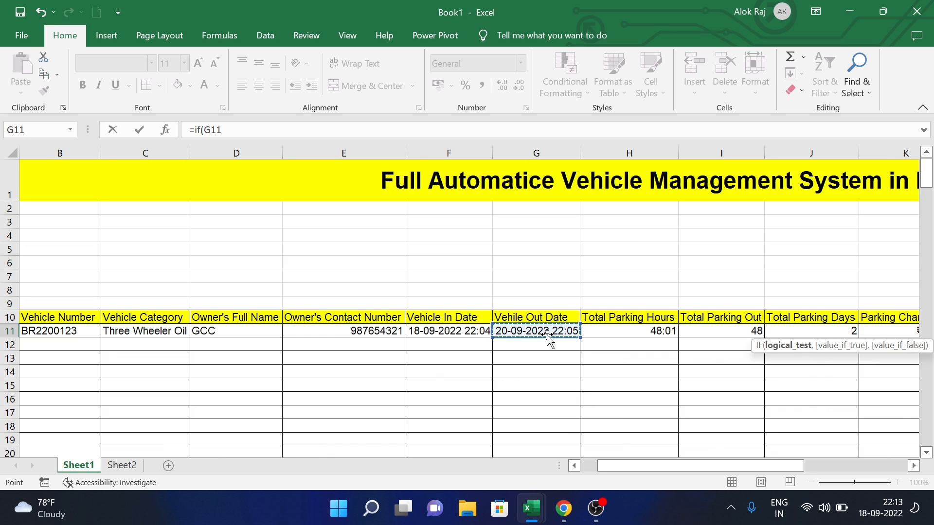
pyautogui.write('=')
pyautogui.write('"",')
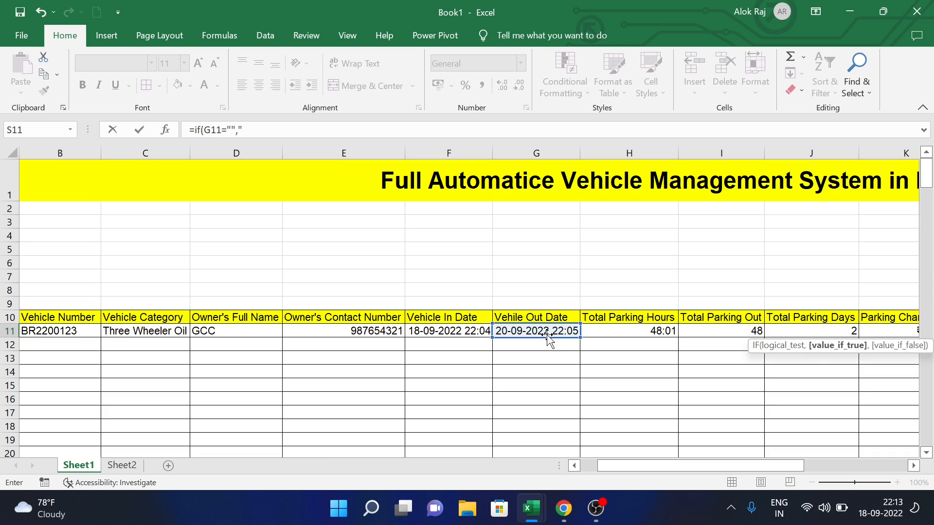
pyautogui.write('"In Vehicle",')
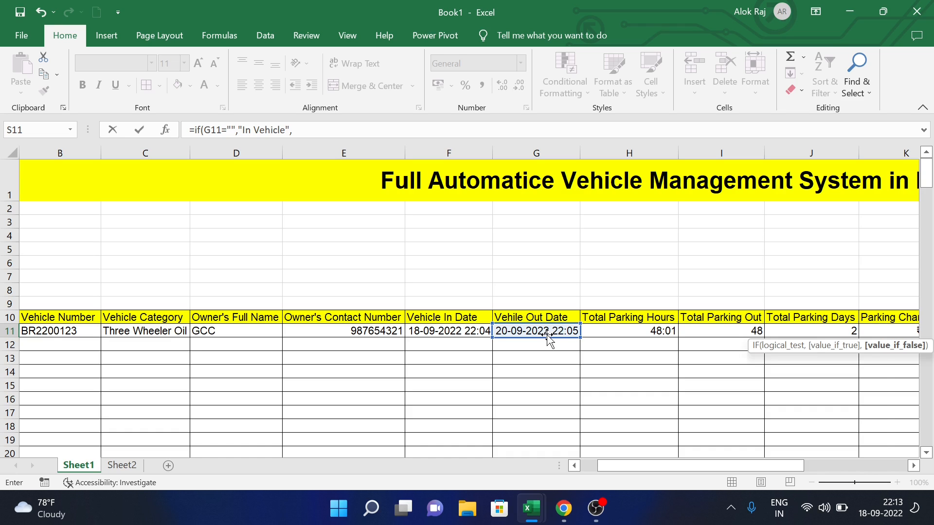
pyautogui.press('BackSpace')
pyautogui.write('Out Vehicle")')
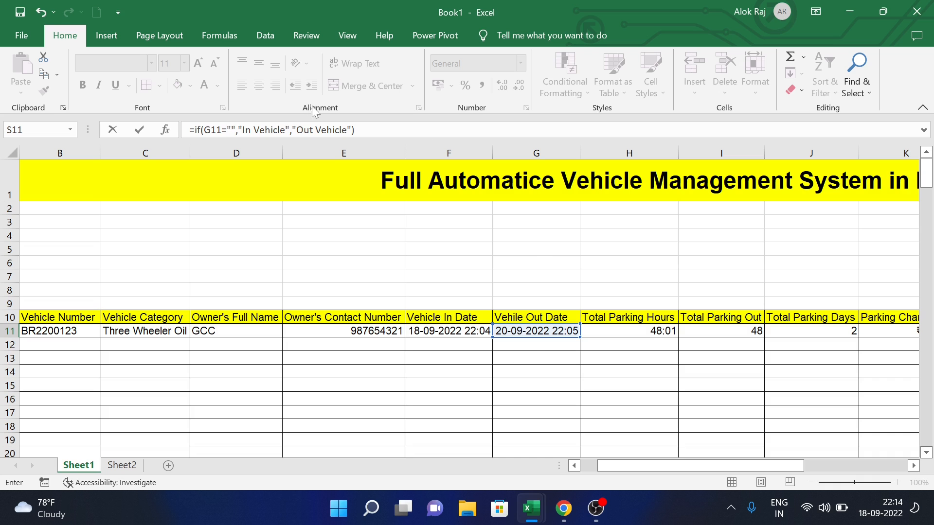
# - Commit the Status formula so S11 shows Out Vehicle, and AutoFit column S to fit it
pyautogui.press('F2')
pyautogui.press('Return')
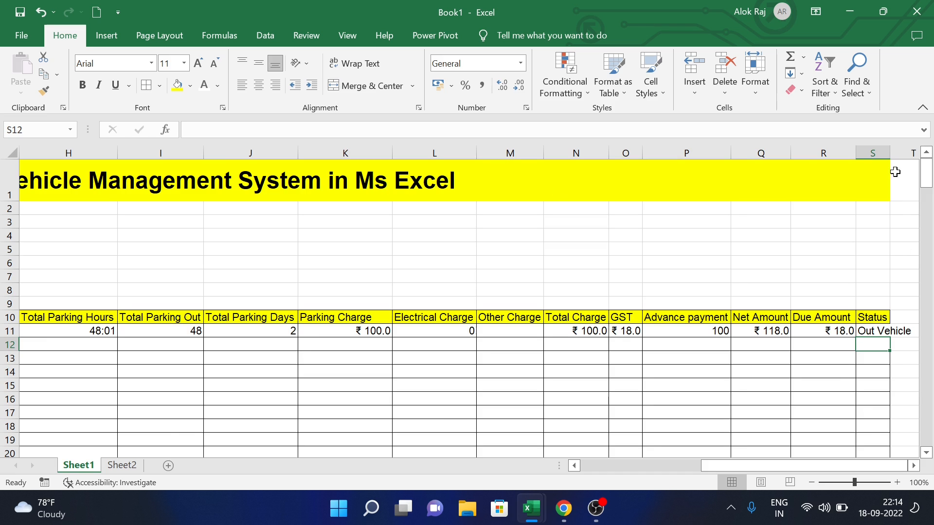
pyautogui.doubleClick(890, 152)
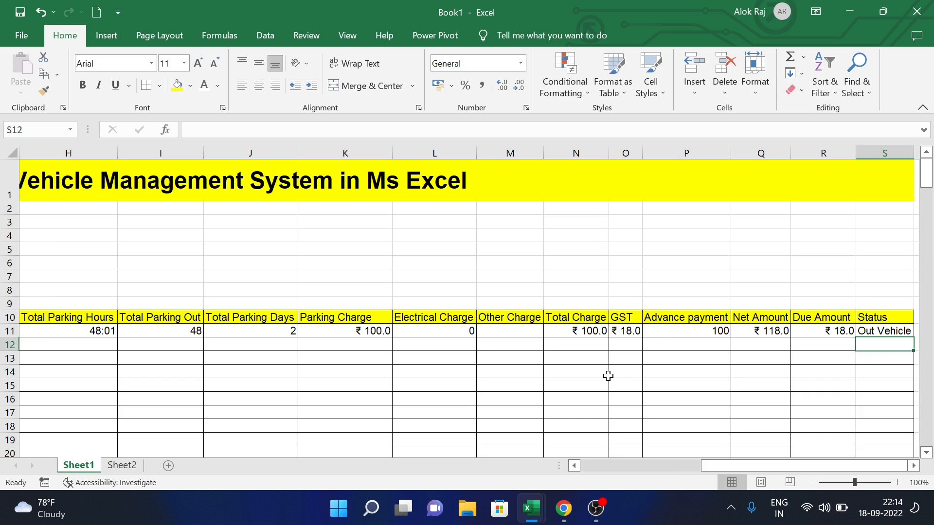
pyautogui.click(399, 387)
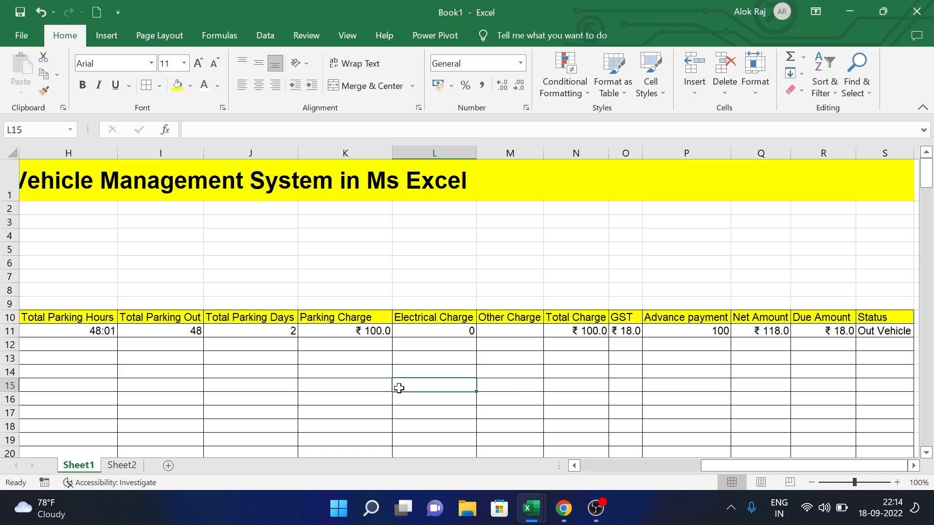
pyautogui.hscroll(-5, 214, 366)
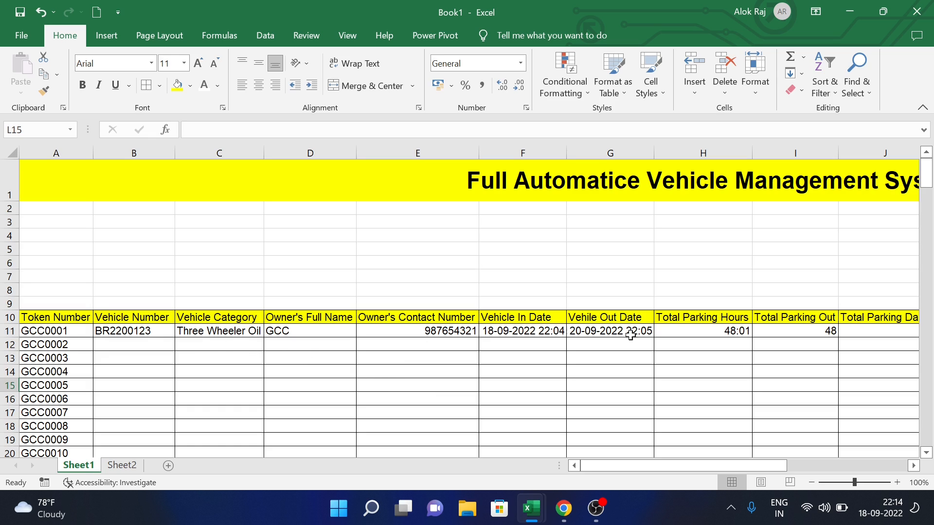
# - Copy the existing H11 Total Parking Hours formula down column H to check the empty rows
pyautogui.click(755, 332)
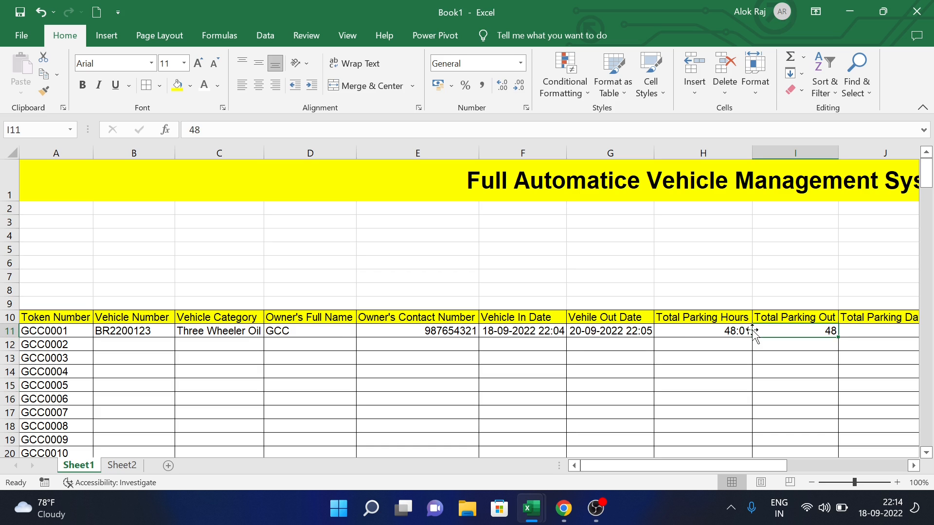
pyautogui.click(749, 331)
pyautogui.moveTo(753, 335); pyautogui.dragTo(765, 511)
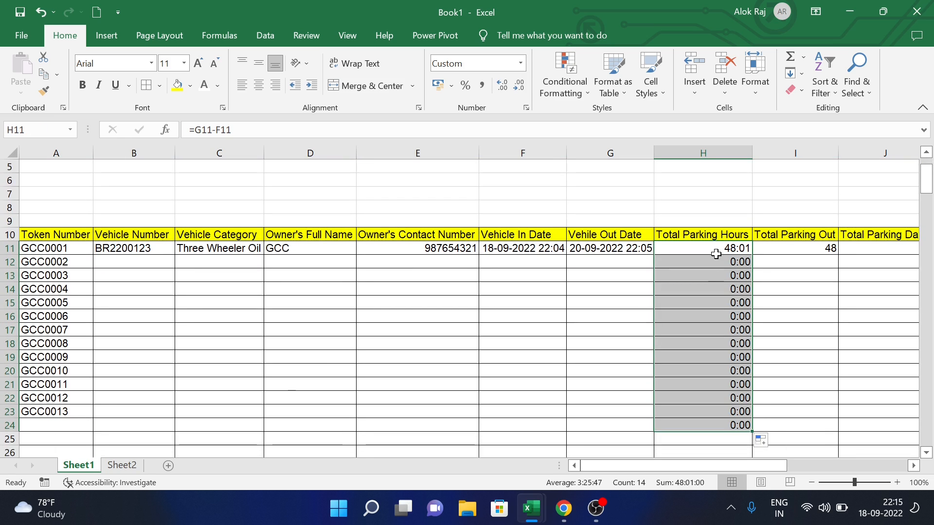
pyautogui.click(716, 254)
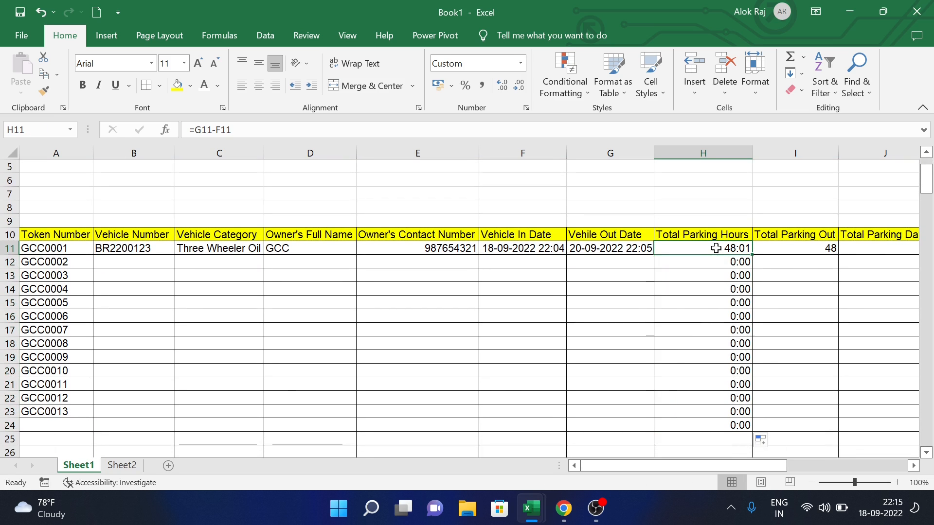
# - Rewrite H11 as =IF(B11="","",G11-F11) so rows without a vehicle stay blank
pyautogui.click(307, 130)
pyautogui.moveTo(232, 130); pyautogui.dragTo(195, 129)
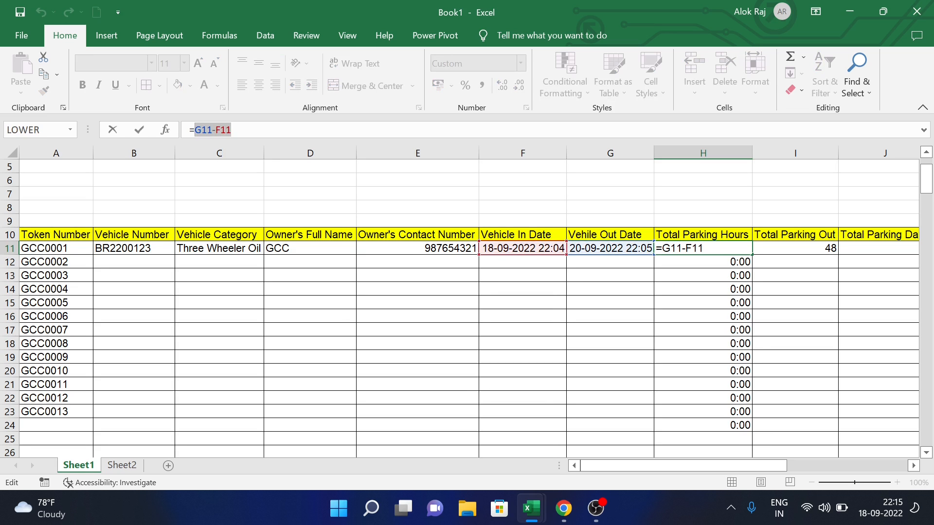
pyautogui.hotkey('ctrl', 'x')
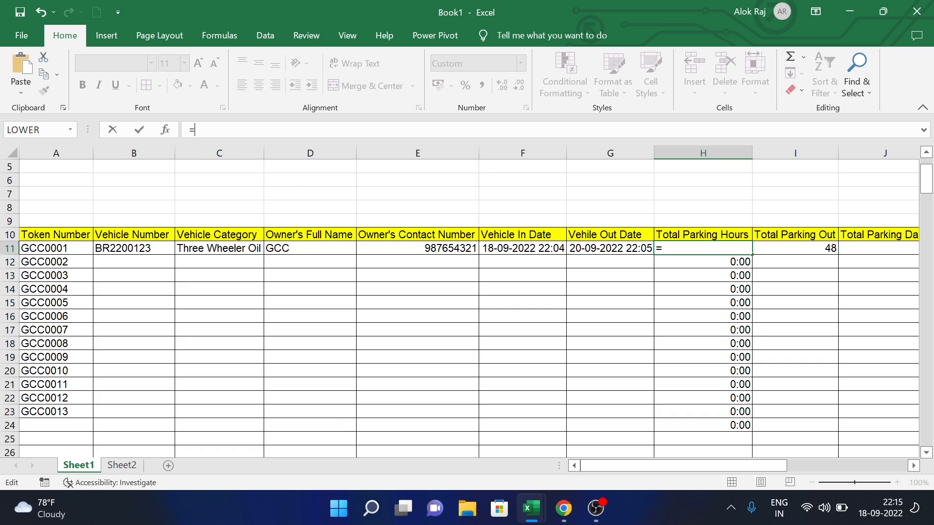
pyautogui.write('if(')
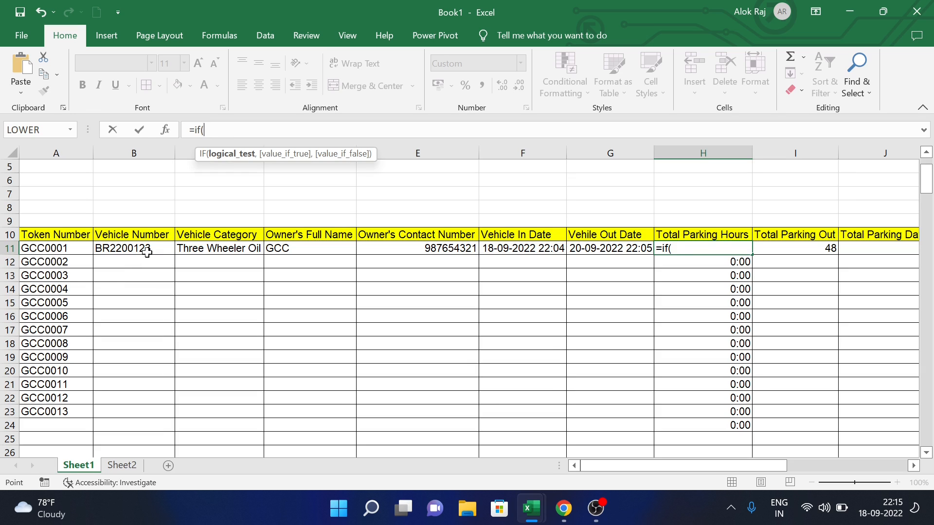
pyautogui.click(147, 250)
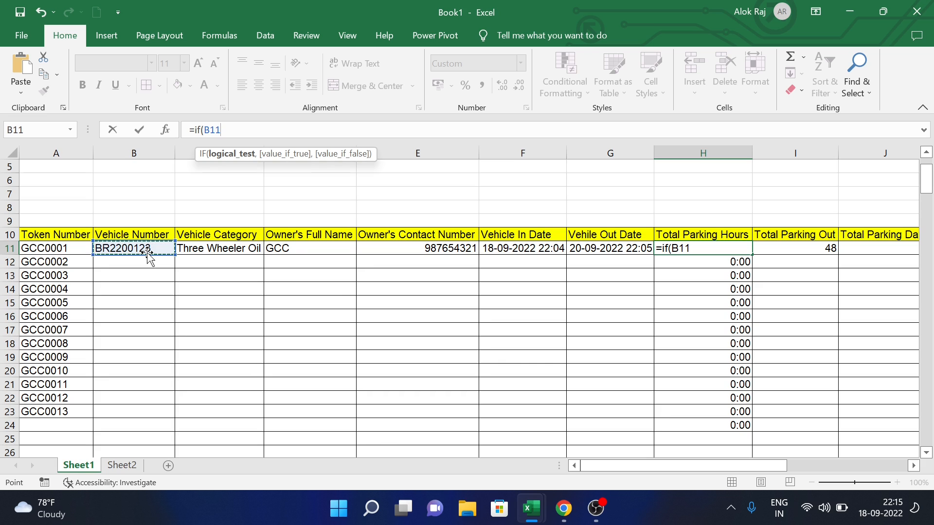
pyautogui.write(',')
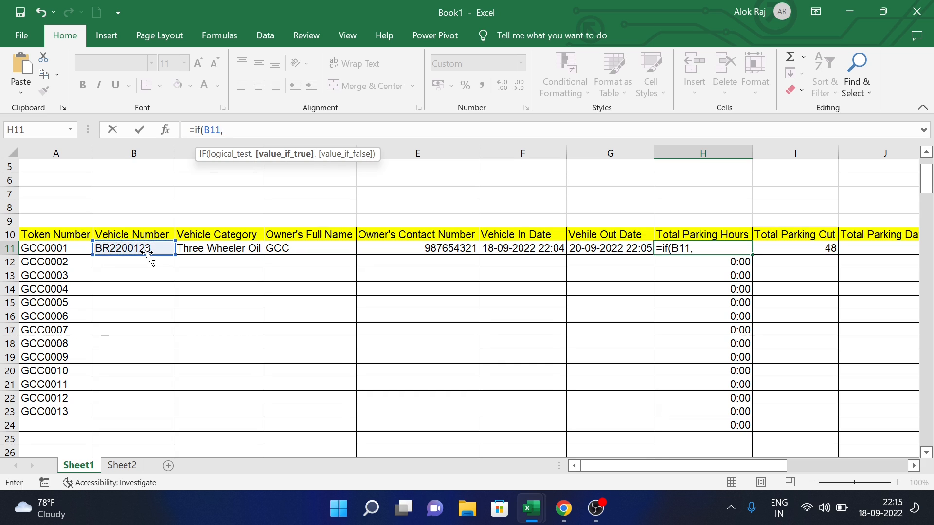
pyautogui.press('BackSpace')
pyautogui.write('=')
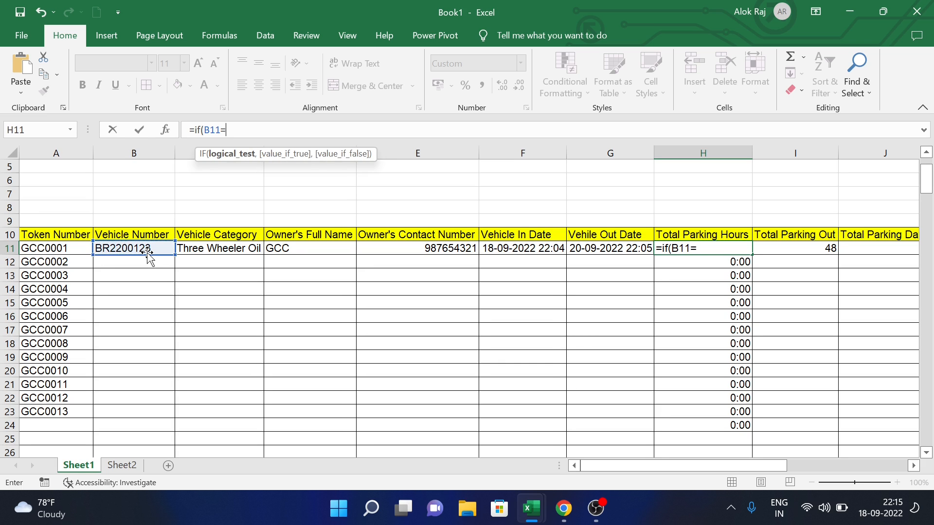
pyautogui.write('"",""')
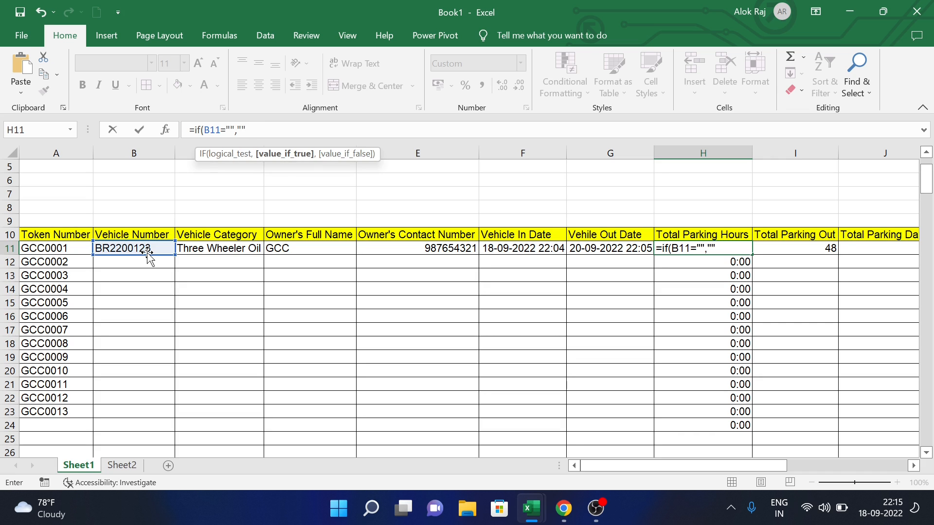
pyautogui.write(',')
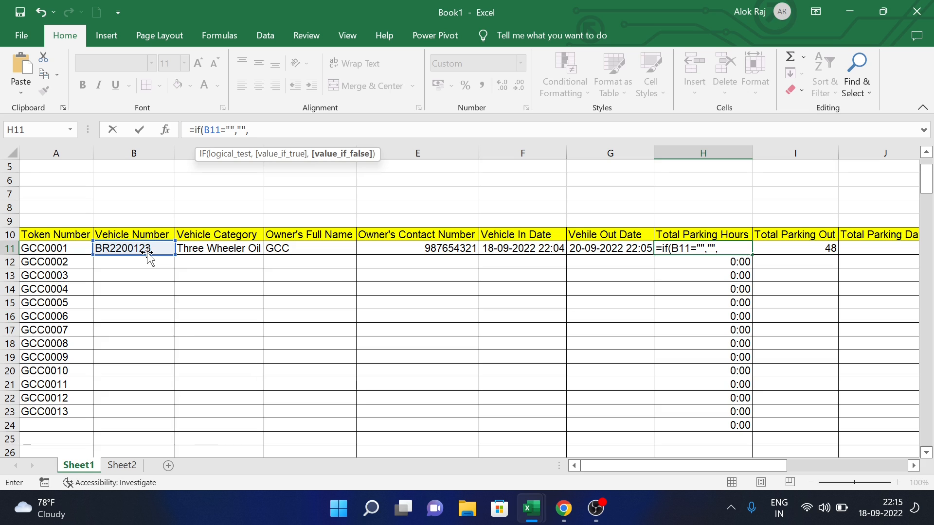
pyautogui.write('G11-F11')
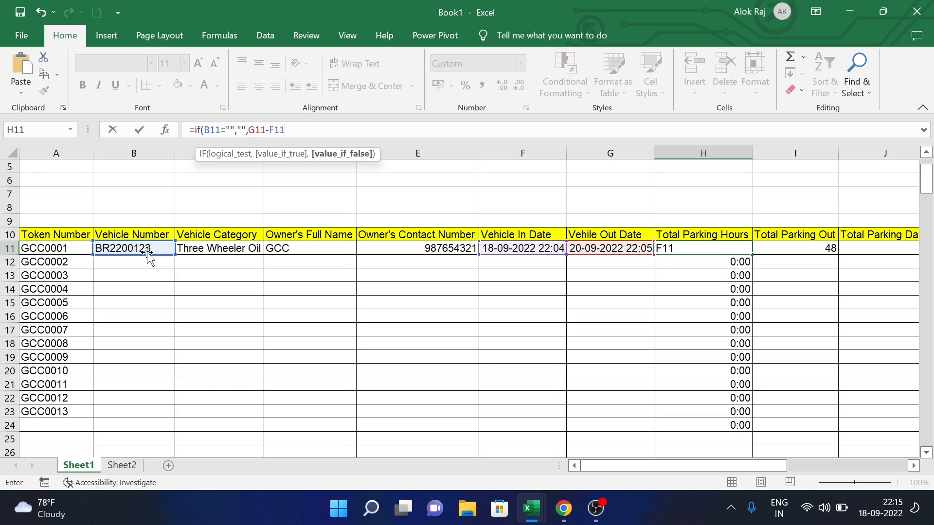
pyautogui.press('Return')
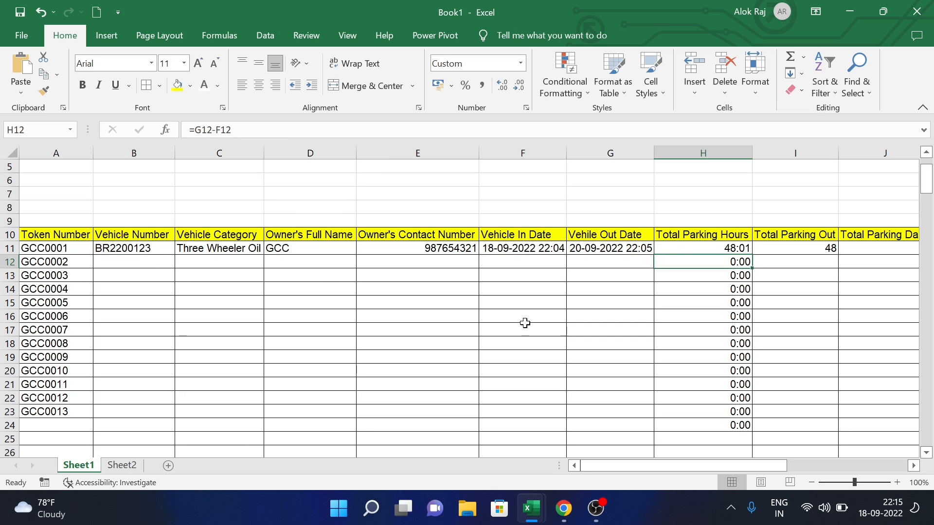
# - Fill the new hours formula from H11 down to H24
pyautogui.click(735, 248)
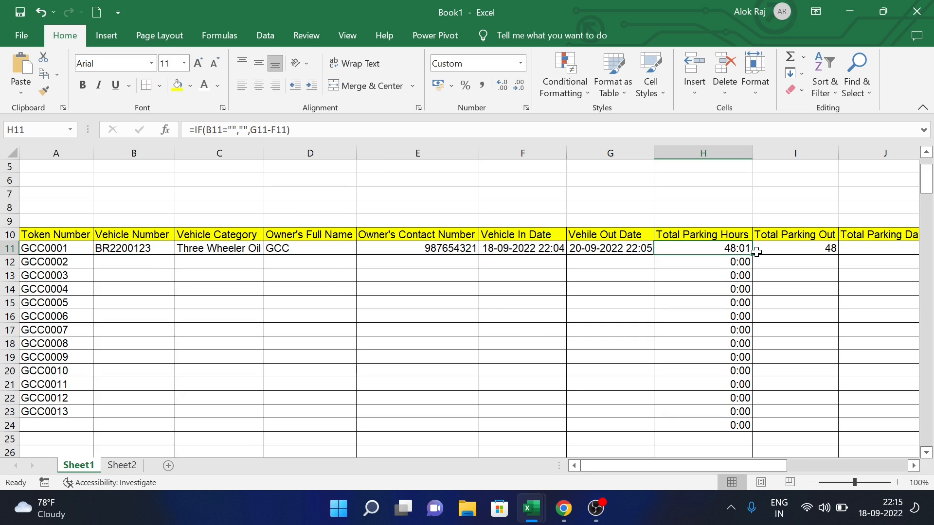
pyautogui.moveTo(755, 254); pyautogui.dragTo(752, 429)
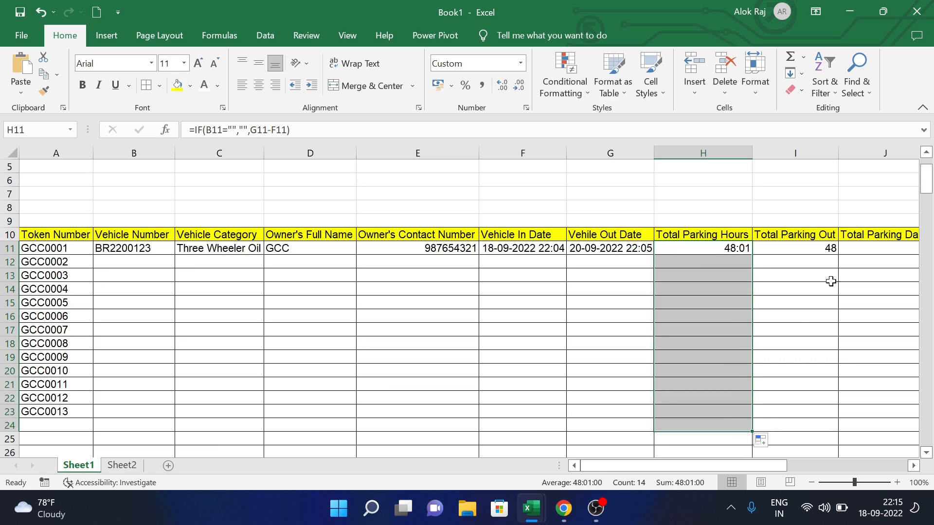
pyautogui.click(858, 251)
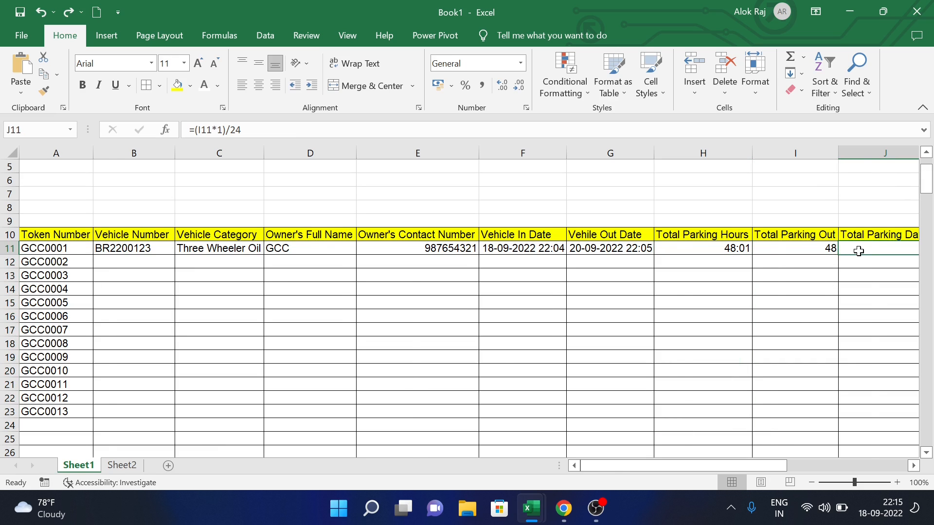
# - Copy the existing Total Parking Days formula down column J to row 24
pyautogui.hscroll(2, 858, 251)
pyautogui.click(825, 248)
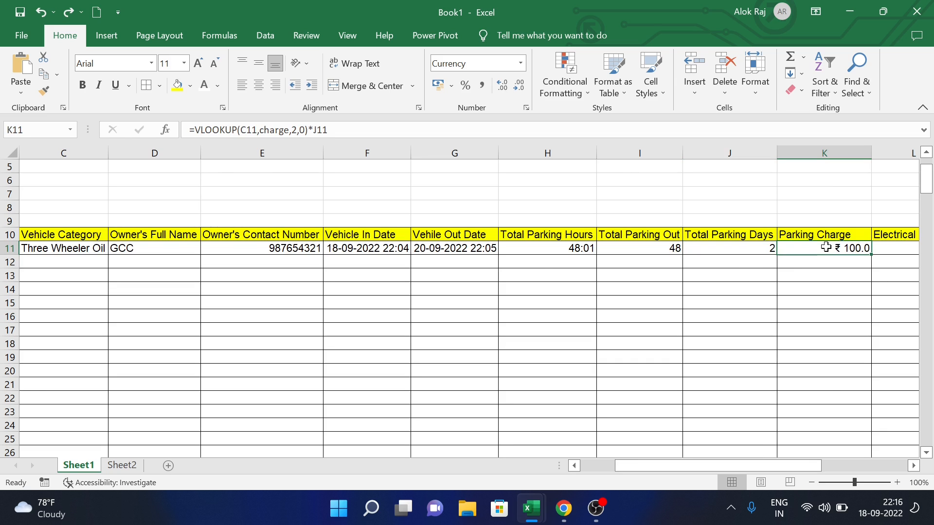
pyautogui.click(750, 249)
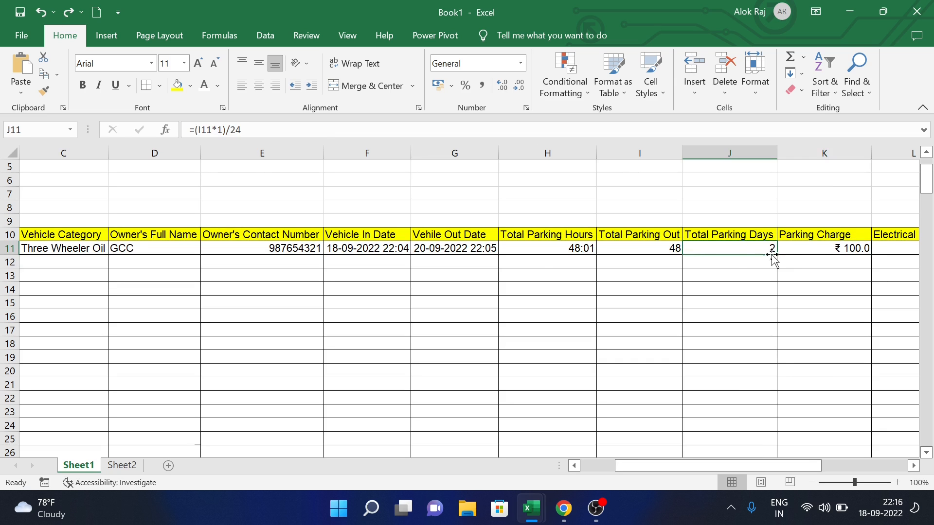
pyautogui.moveTo(777, 255); pyautogui.dragTo(774, 426)
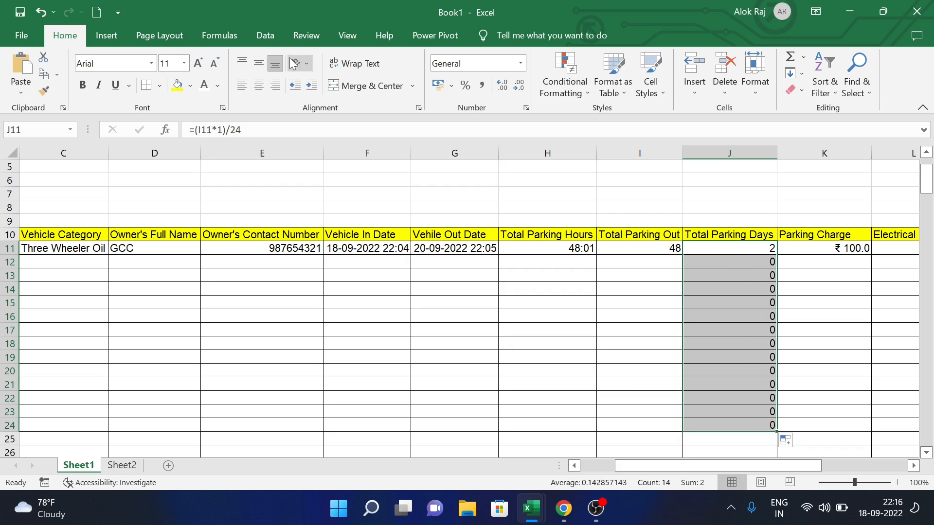
# - Rewrite J11 as =IF(I11="","",(I11*1)/24), giving 2 days
pyautogui.moveTo(241, 130); pyautogui.dragTo(194, 130)
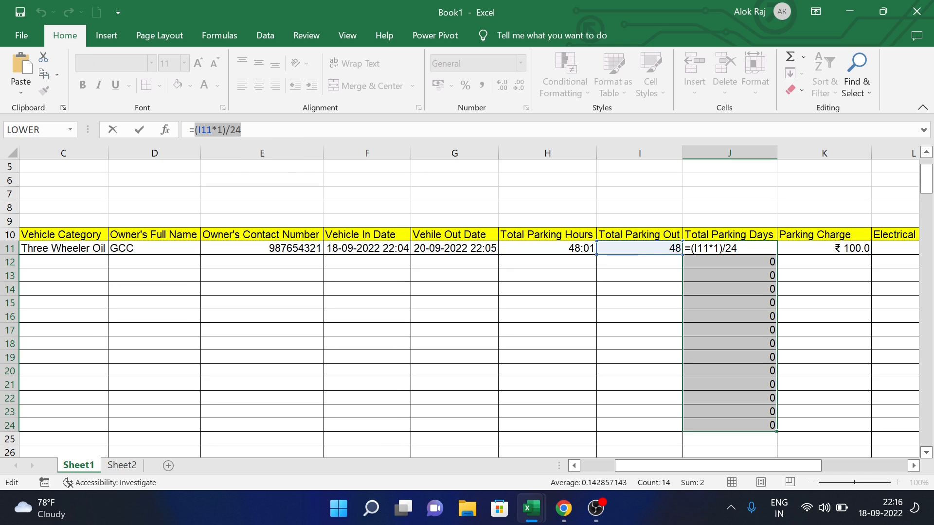
pyautogui.press('BackSpace')
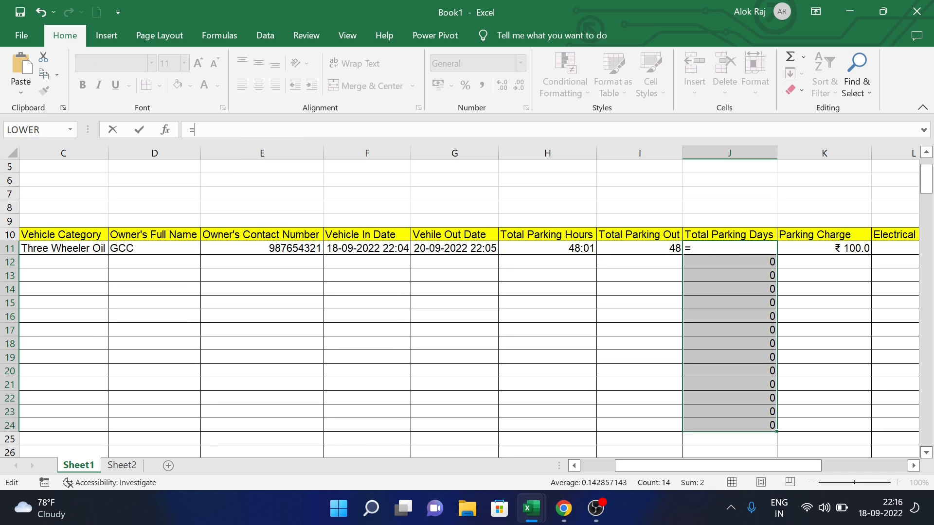
pyautogui.write('if(')
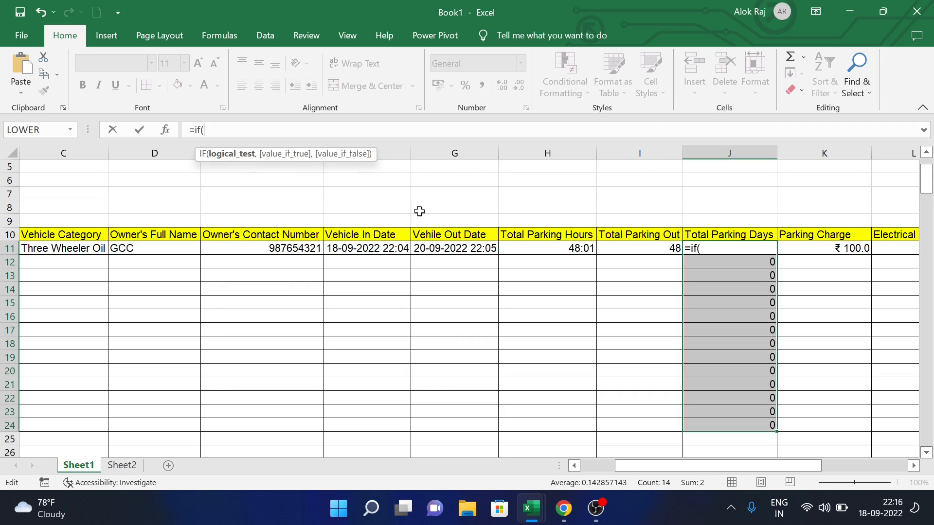
pyautogui.click(638, 257)
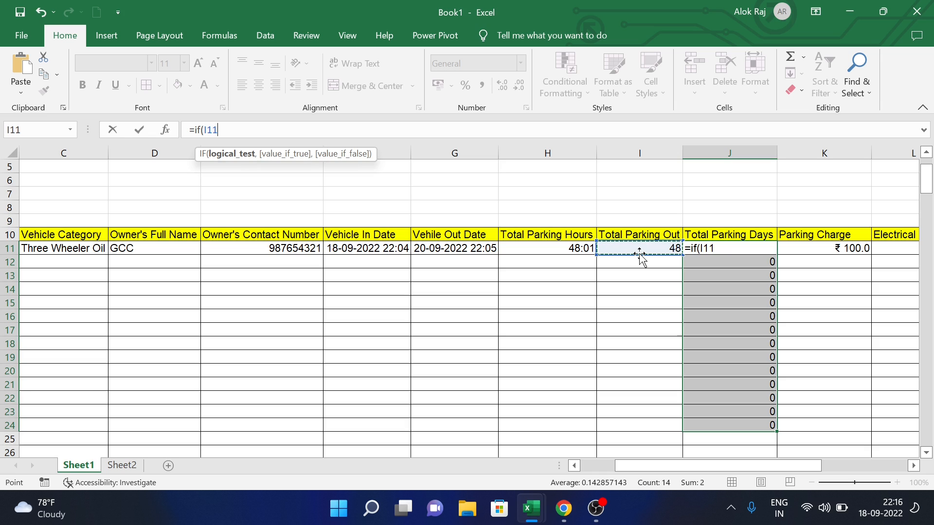
pyautogui.write('="",""')
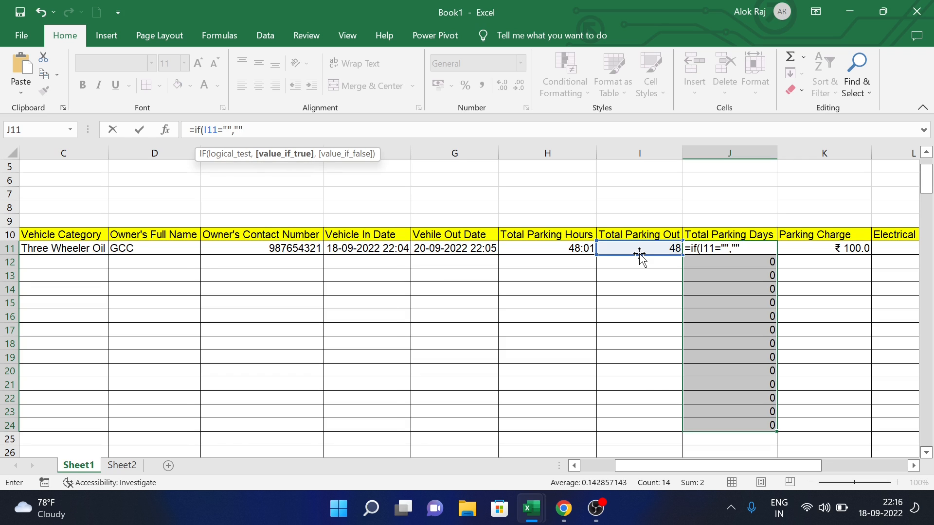
pyautogui.write(',')
pyautogui.write('(')
pyautogui.click(640, 256)
pyautogui.write('*1)/24')
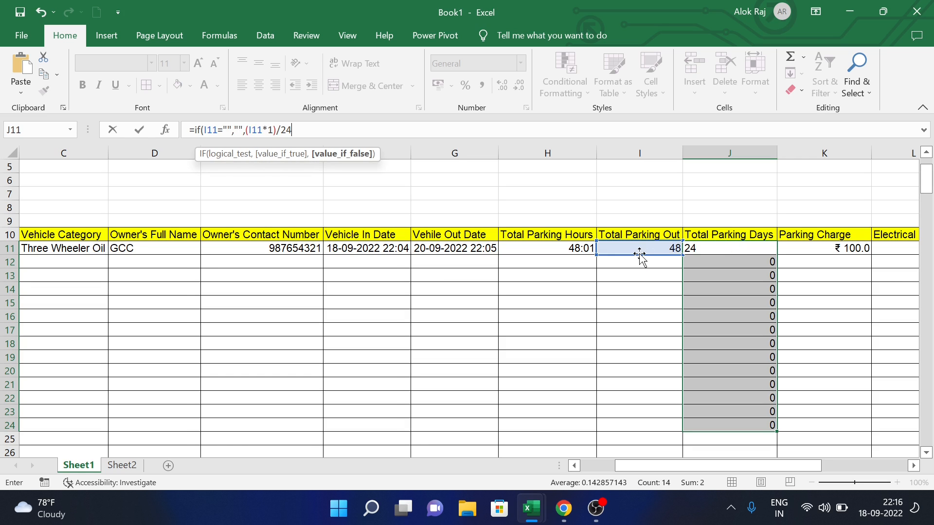
pyautogui.write(')')
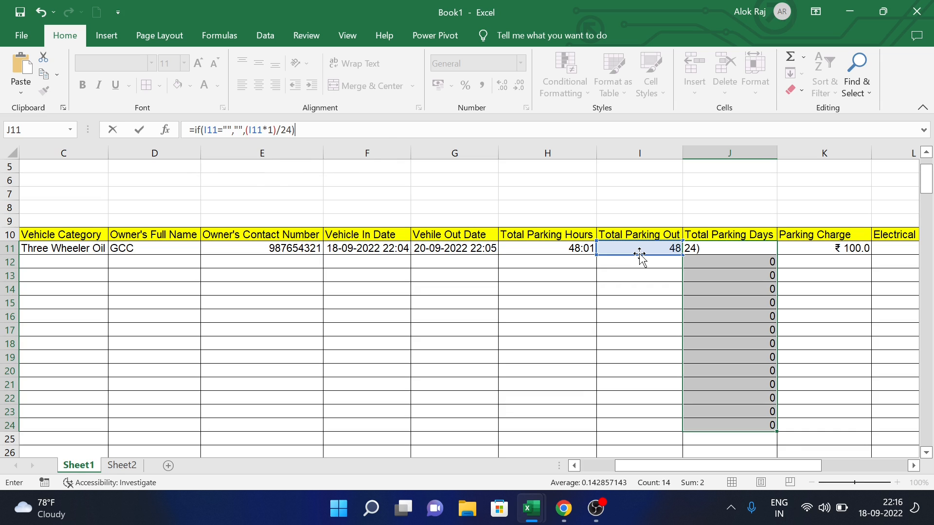
pyautogui.press('Return')
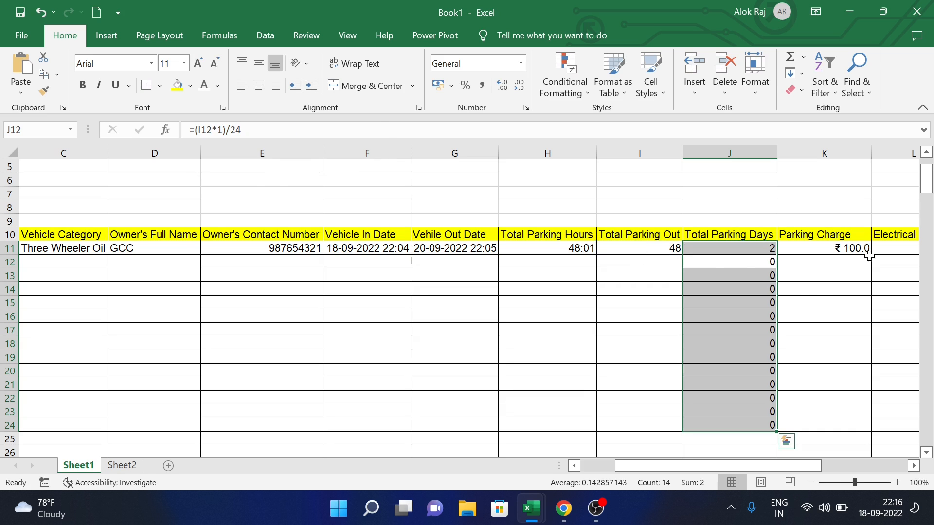
# - Copy the J11 days formula down through J24
pyautogui.click(814, 290)
pyautogui.click(756, 258)
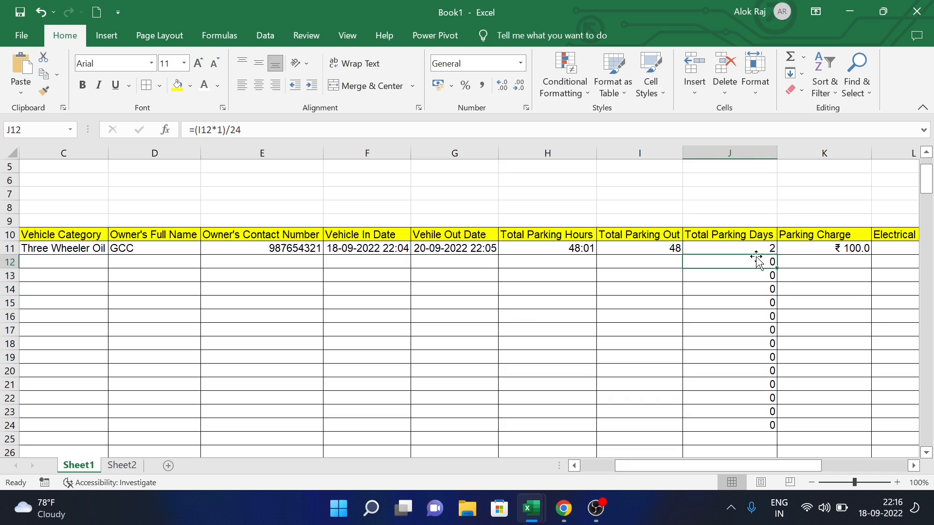
pyautogui.click(760, 250)
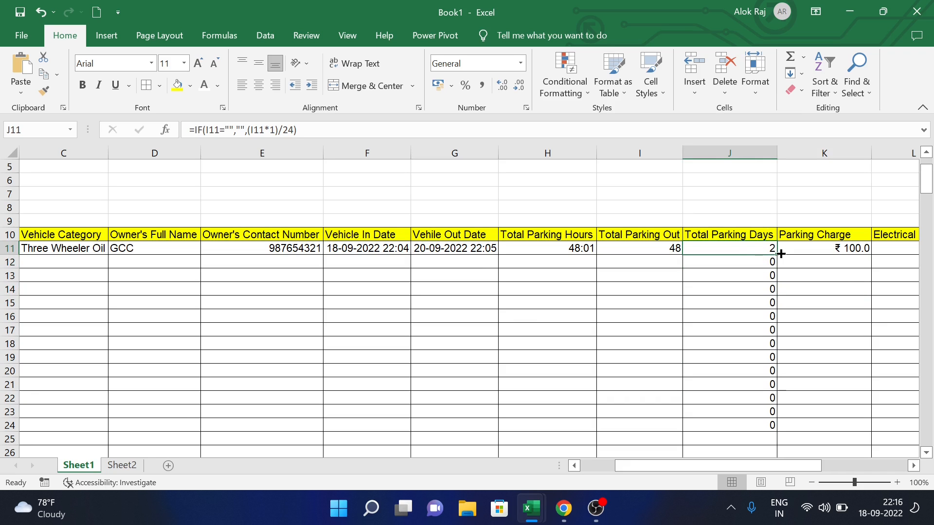
pyautogui.doubleClick(781, 254)
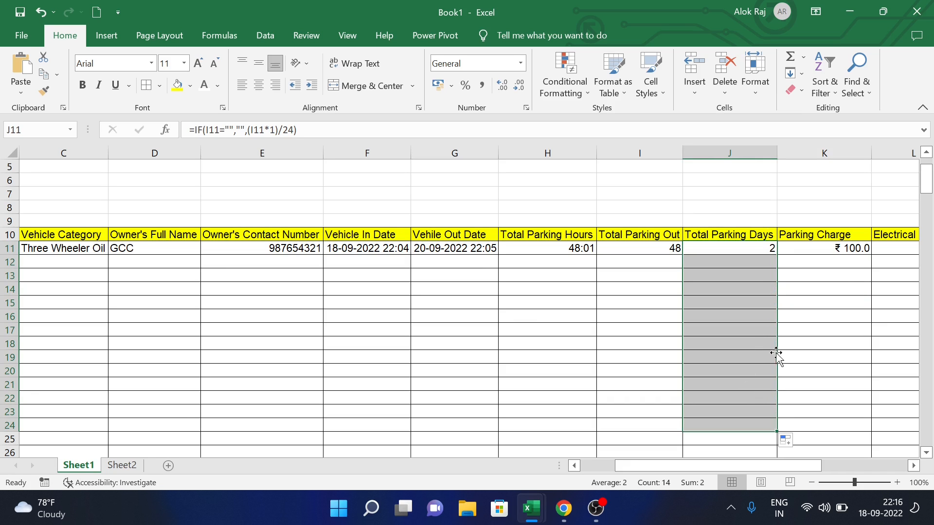
pyautogui.click(868, 262)
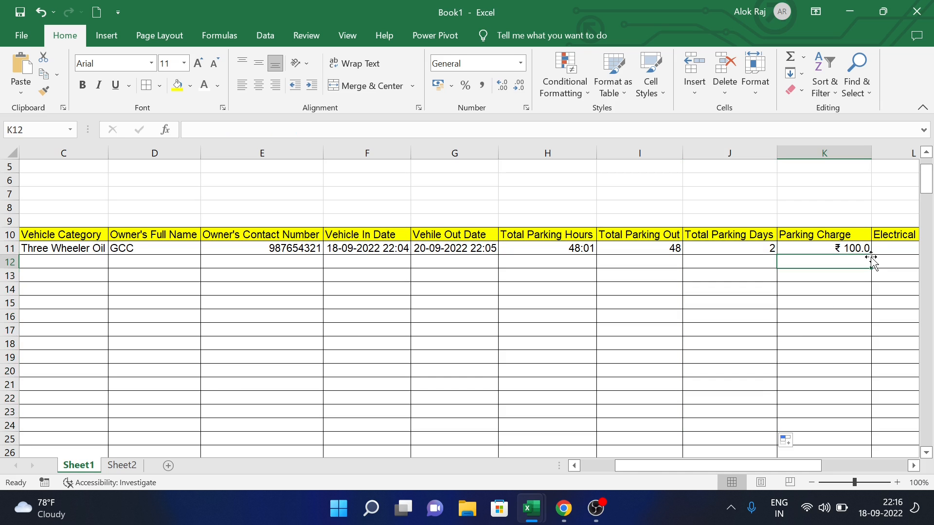
# - Wrap Electrical Charge L11 in =IF(J11="","",…) showing 0, and start retyping K11 with =if(
pyautogui.click(873, 249)
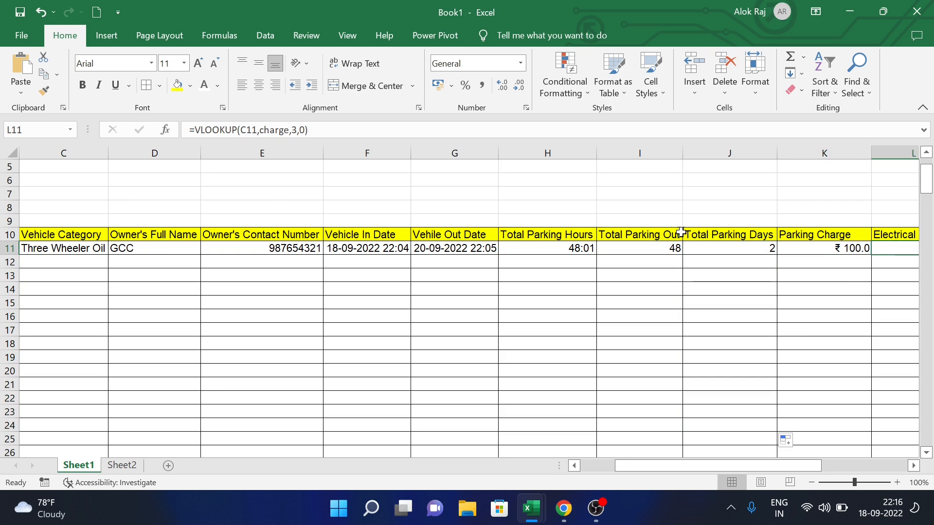
pyautogui.write('=')
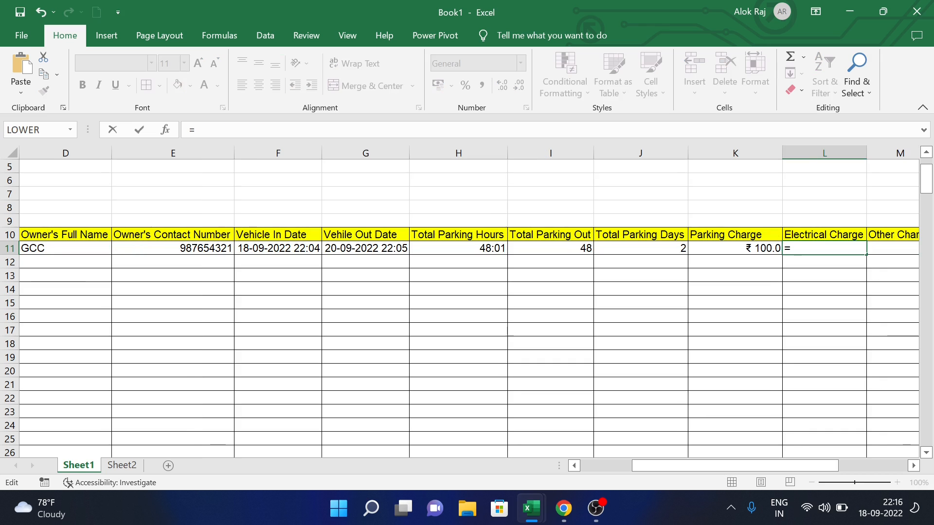
pyautogui.write('if(')
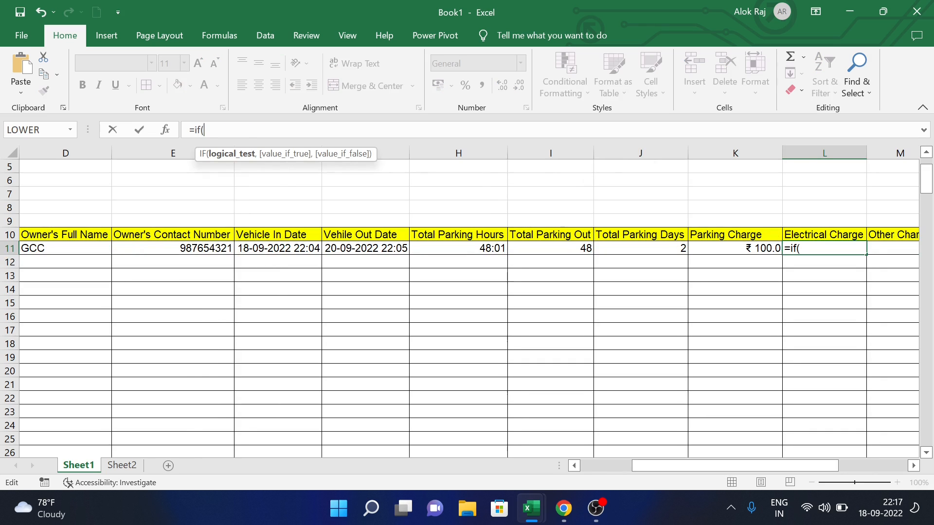
pyautogui.click(764, 247)
pyautogui.click(665, 249)
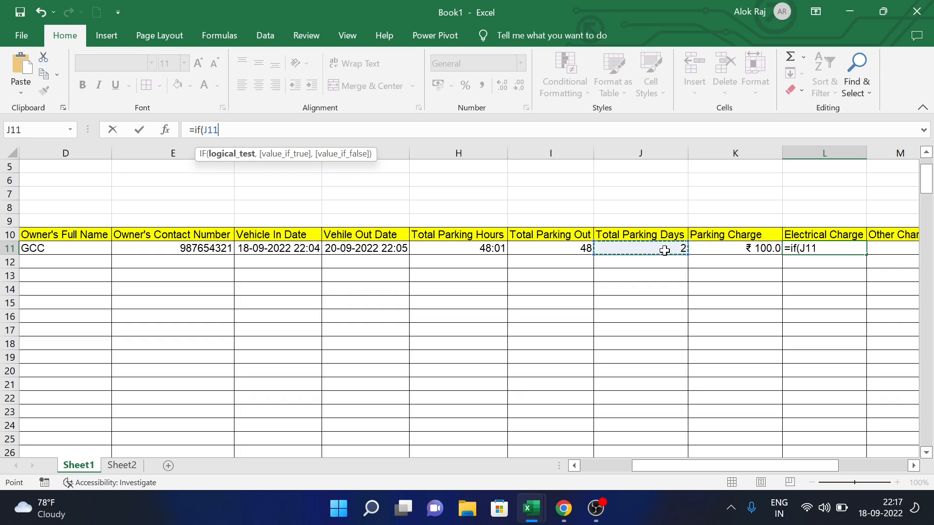
pyautogui.write('=""')
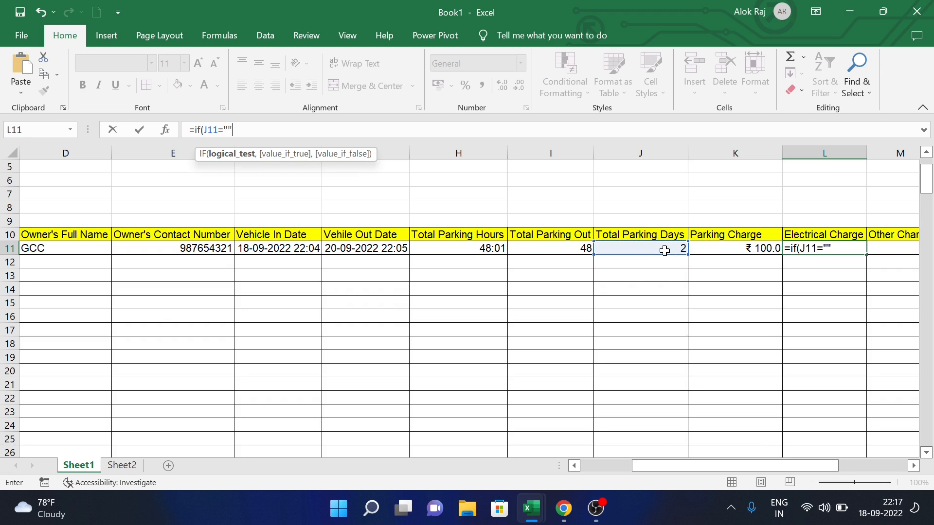
pyautogui.write(',')
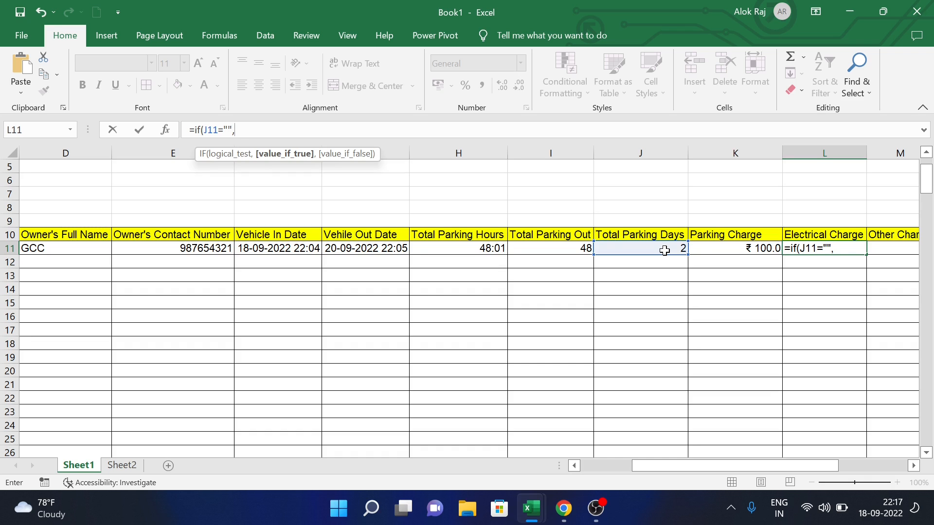
pyautogui.write('"",')
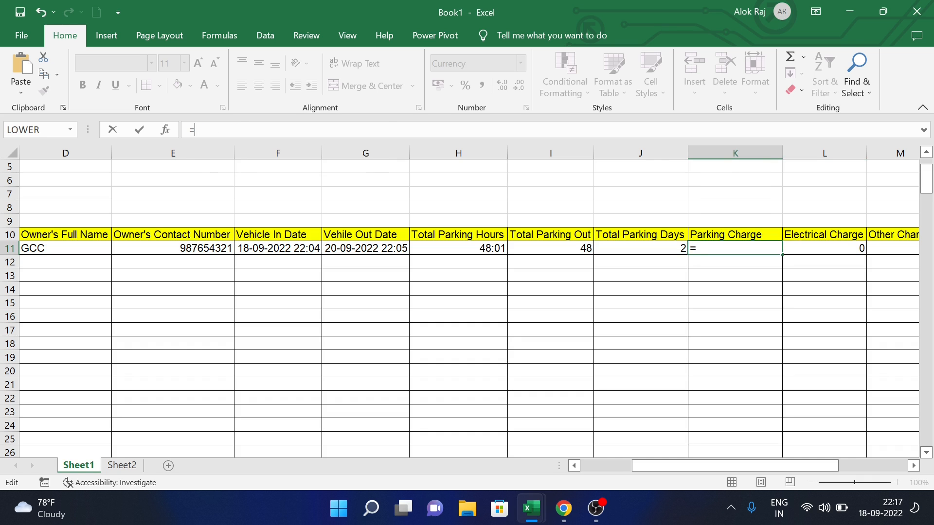
pyautogui.write('if')
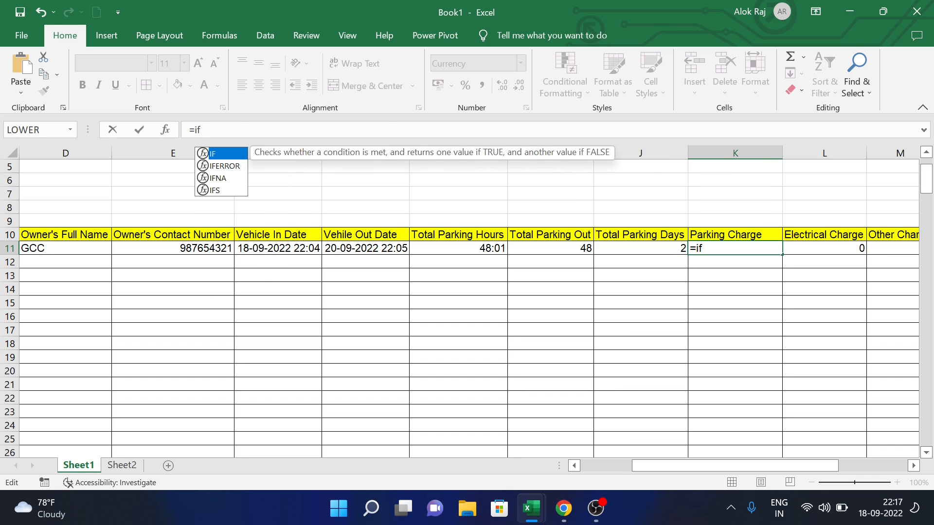
pyautogui.write('(')
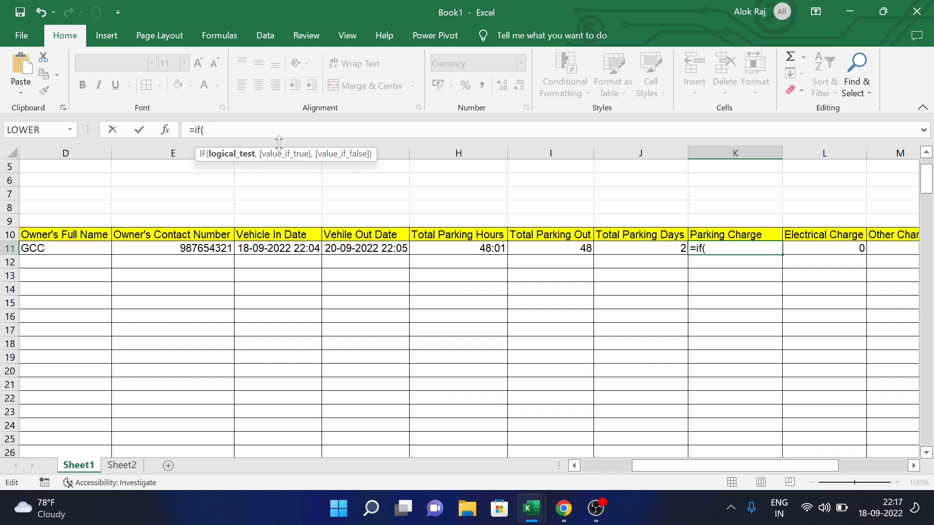
# - Finish K11 as =IF(J11="","",VLOOKUP(C11,charge,2,0)*J11), showing ₹ 100.0
pyautogui.click(654, 251)
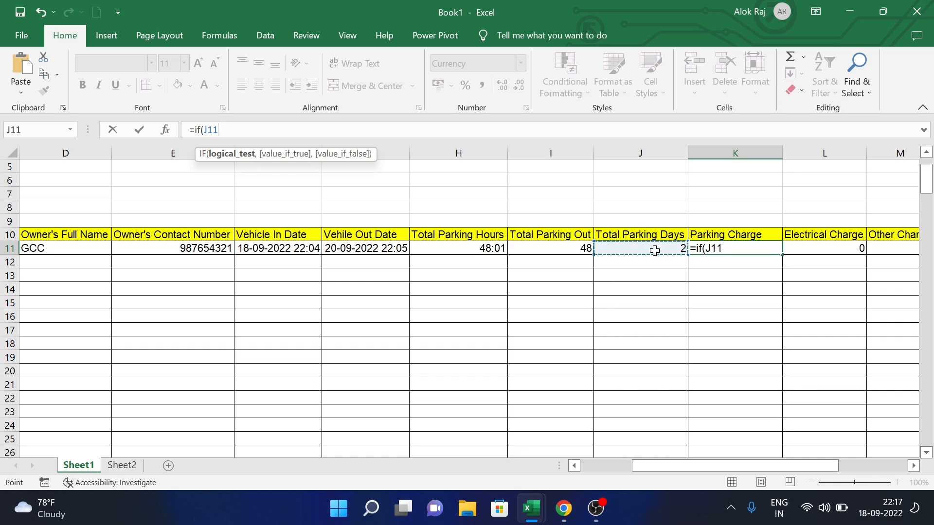
pyautogui.write('="",,')
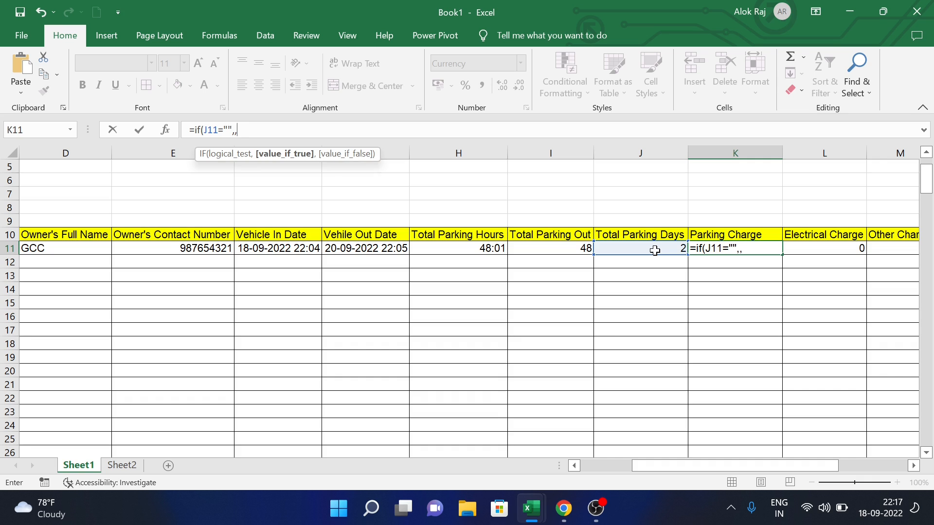
pyautogui.press('BackSpace')
pyautogui.write('"",')
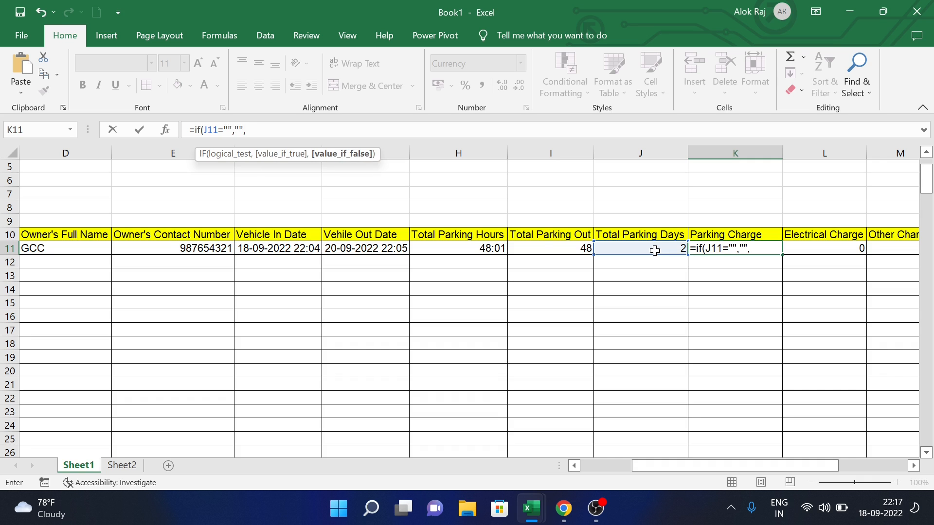
pyautogui.write('VLOOKUP(C11,charge,2,0)*J11')
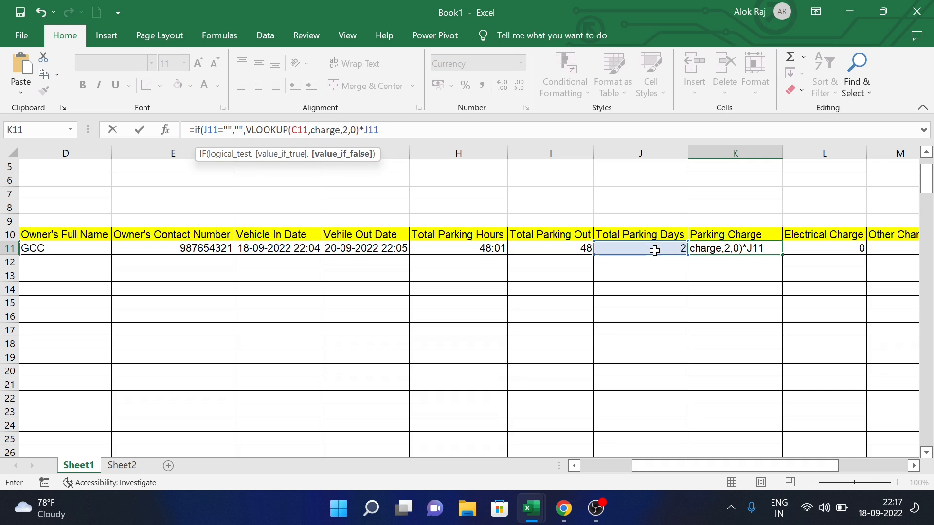
pyautogui.write(')')
pyautogui.press('Return')
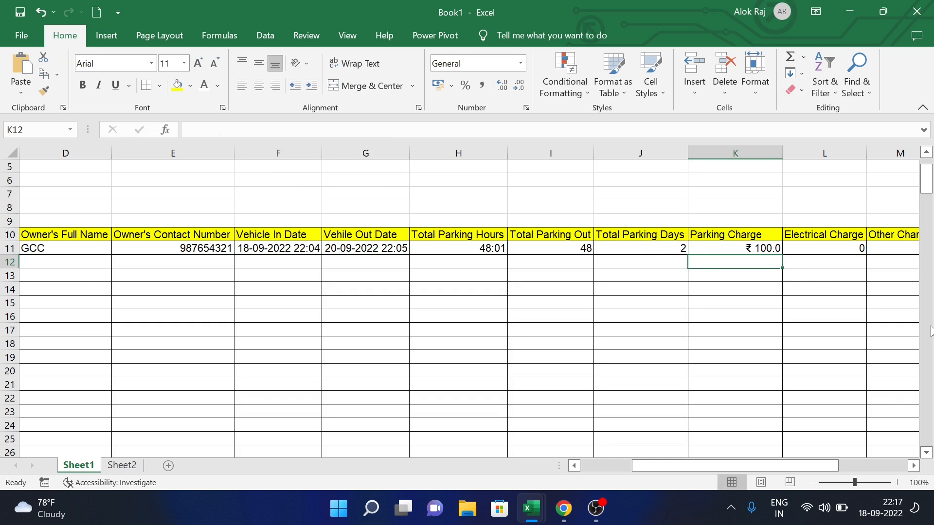
# - Fill the Parking Charge and Electrical Charge formulas from K11 and L11 down to row 24
pyautogui.click(776, 250)
pyautogui.moveTo(782, 253); pyautogui.dragTo(781, 428)
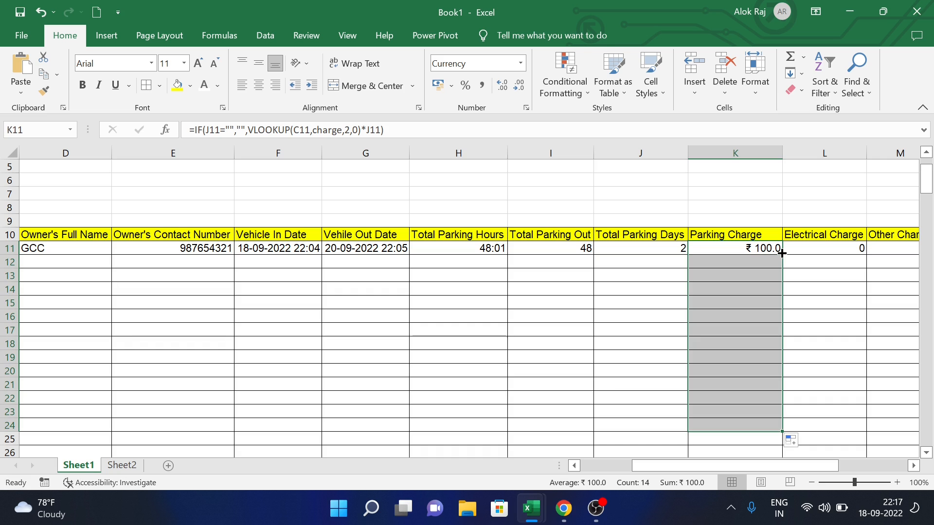
pyautogui.click(853, 251)
pyautogui.doubleClick(867, 254)
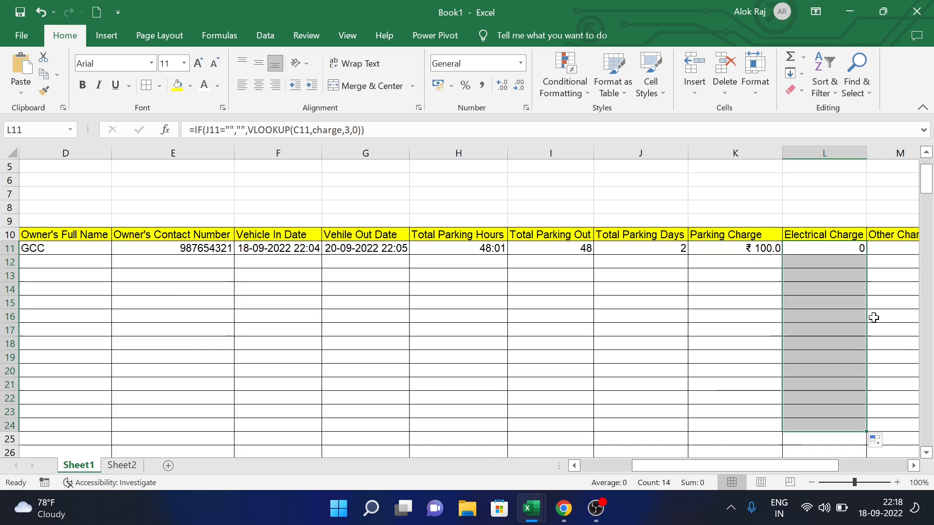
pyautogui.hscroll(3, 871, 316)
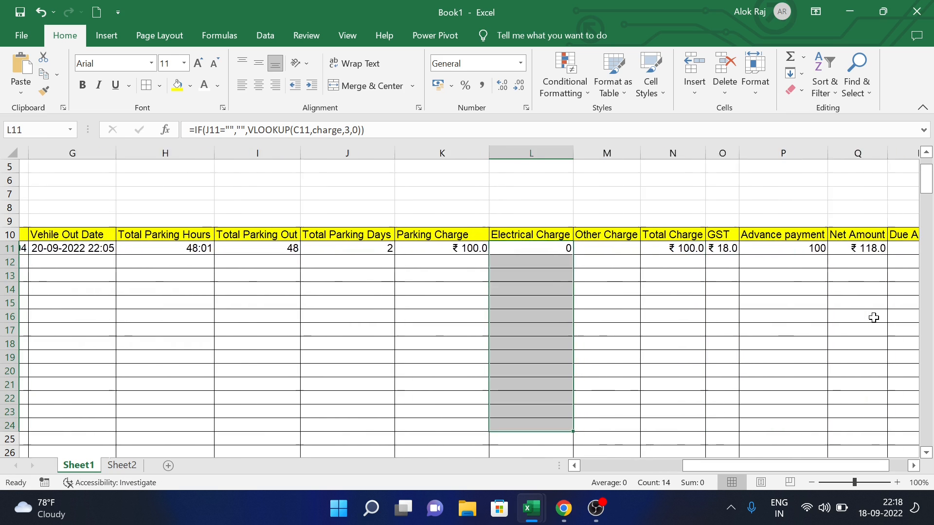
pyautogui.click(677, 262)
# - Cut the SUM part out of the Total Charge formula in N11 and recommit it
pyautogui.click(681, 251)
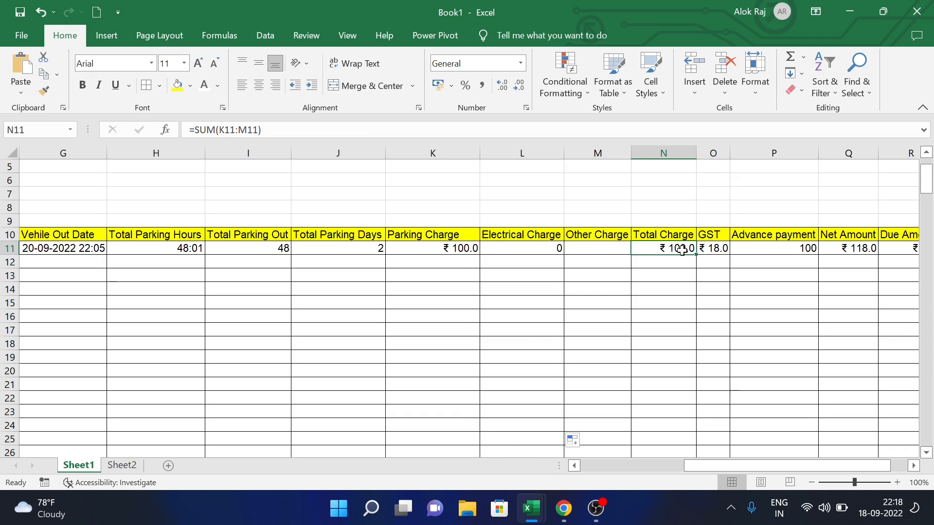
pyautogui.moveTo(262, 130); pyautogui.dragTo(194, 130)
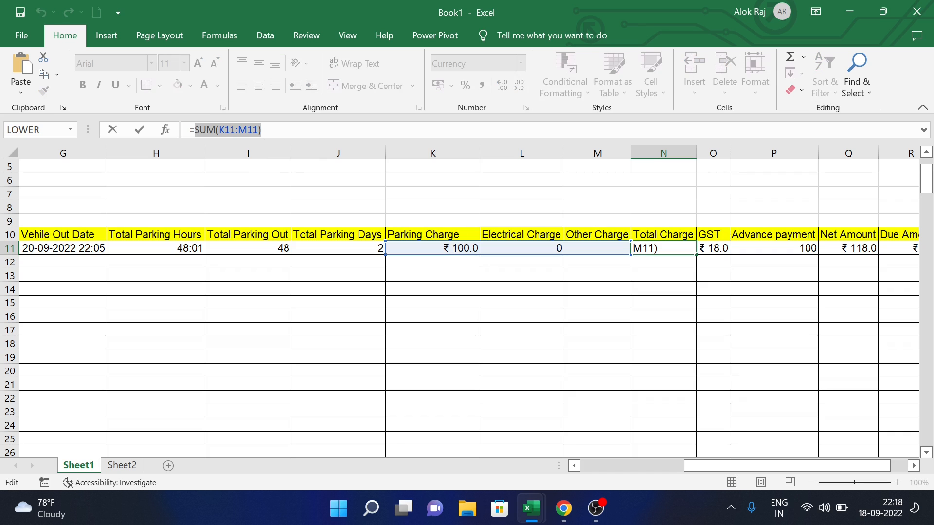
pyautogui.hotkey('ctrl', 'x')
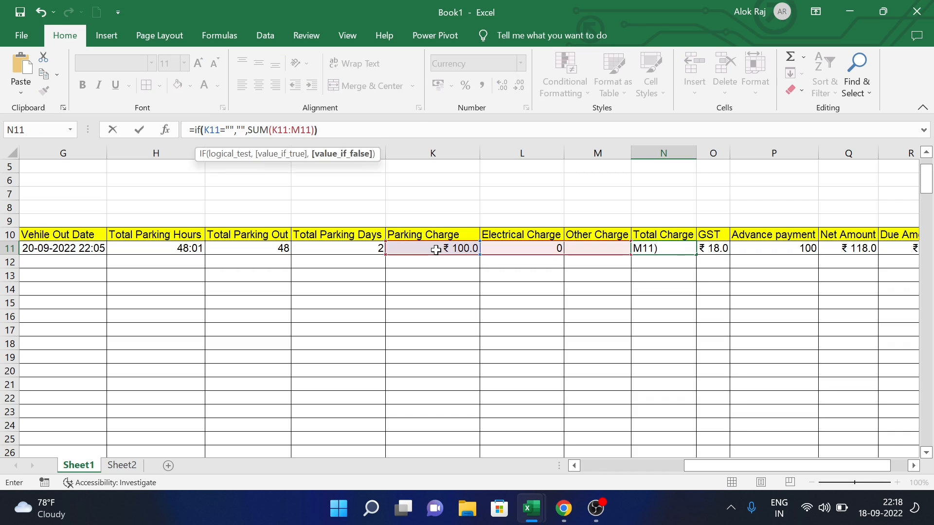
pyautogui.press('Return')
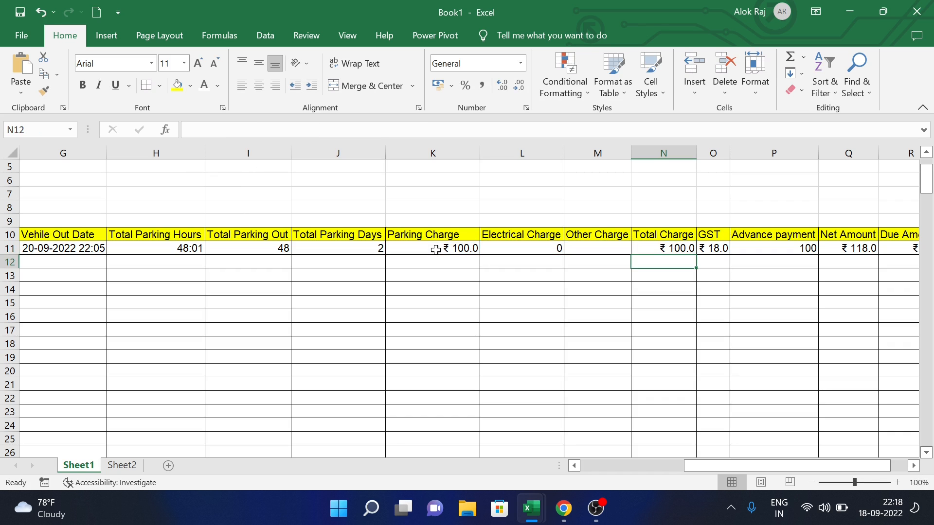
# - Copy the Total Charge and GST formulas down to row 24 and widen column O
pyautogui.click(693, 249)
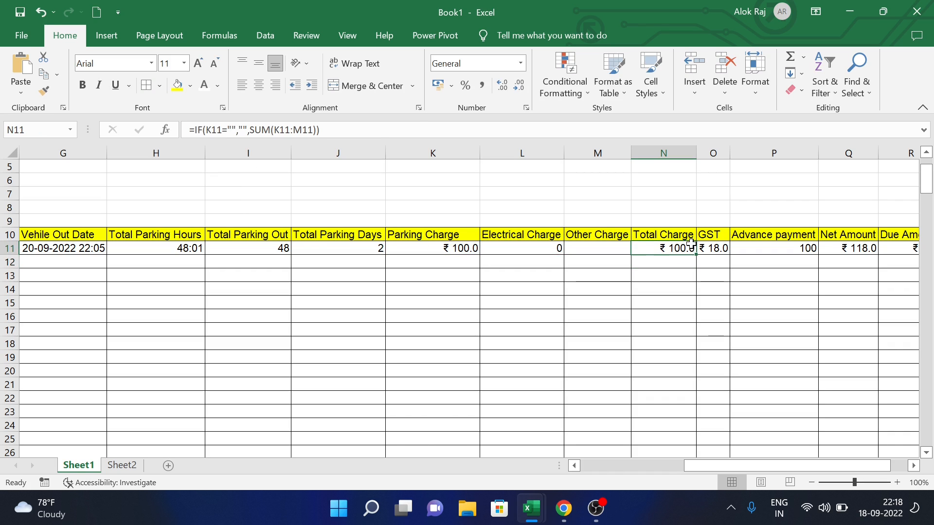
pyautogui.moveTo(698, 257); pyautogui.dragTo(698, 426)
pyautogui.click(720, 248)
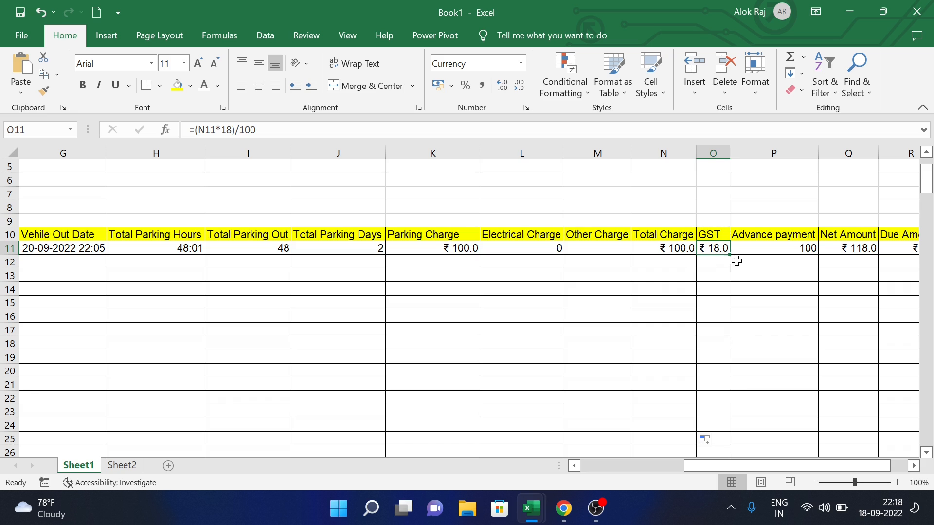
pyautogui.moveTo(732, 253); pyautogui.dragTo(720, 425)
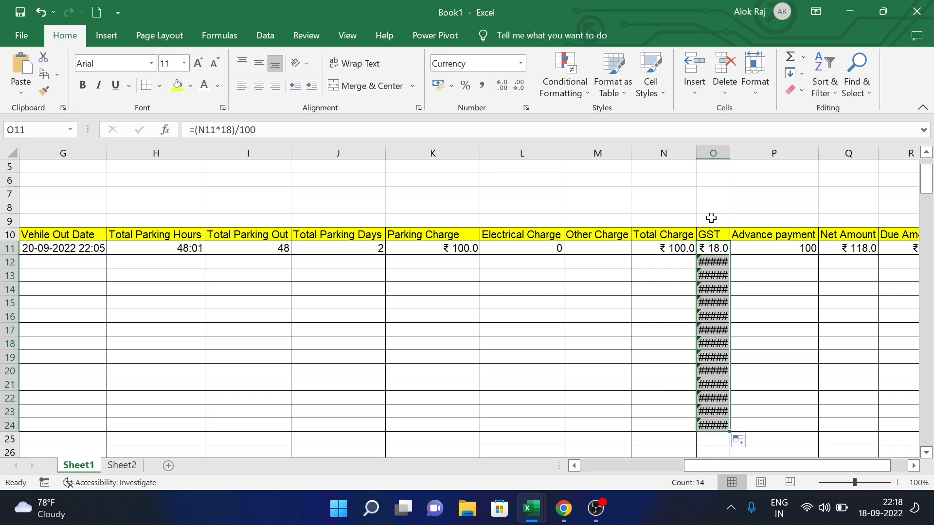
pyautogui.moveTo(729, 153); pyautogui.dragTo(744, 153)
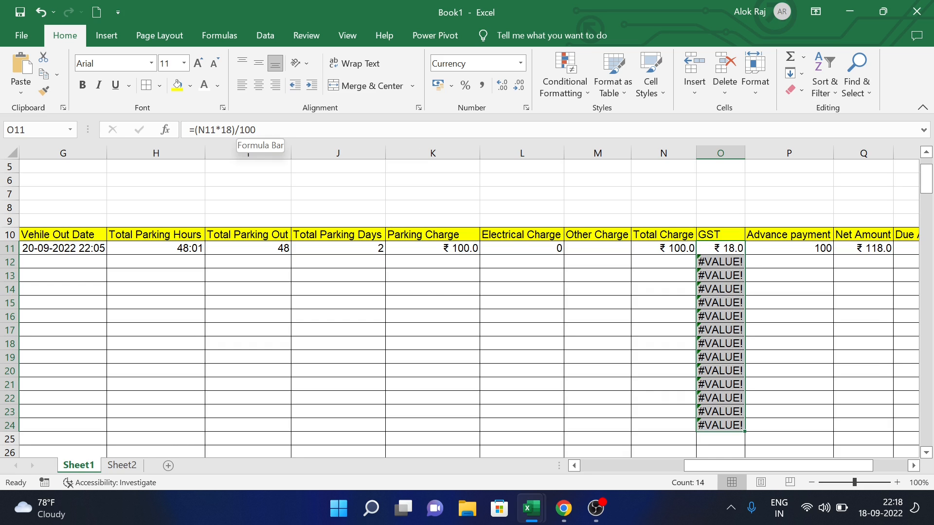
# - Rewrite GST in O11 as =IF(N11="","",(N11*18)/100)
pyautogui.click(256, 129)
pyautogui.moveTo(255, 130); pyautogui.dragTo(194, 129)
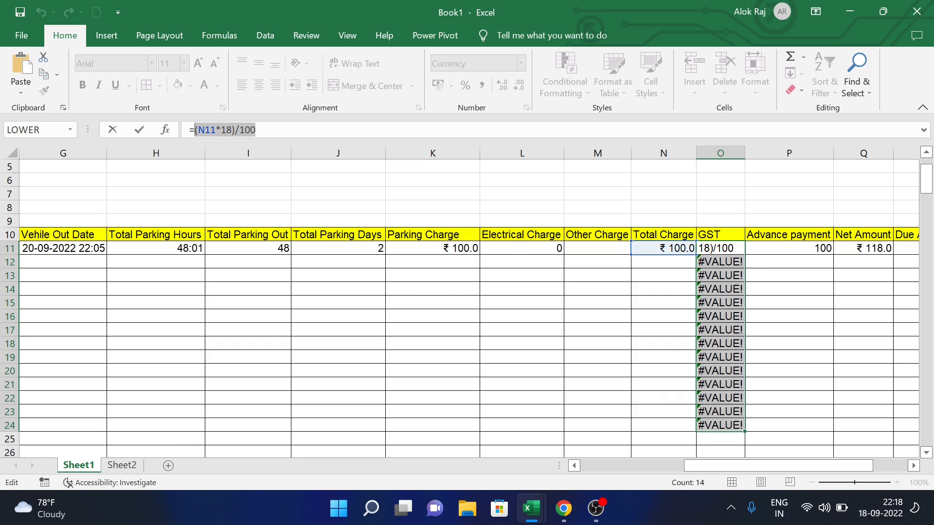
pyautogui.press('BackSpace')
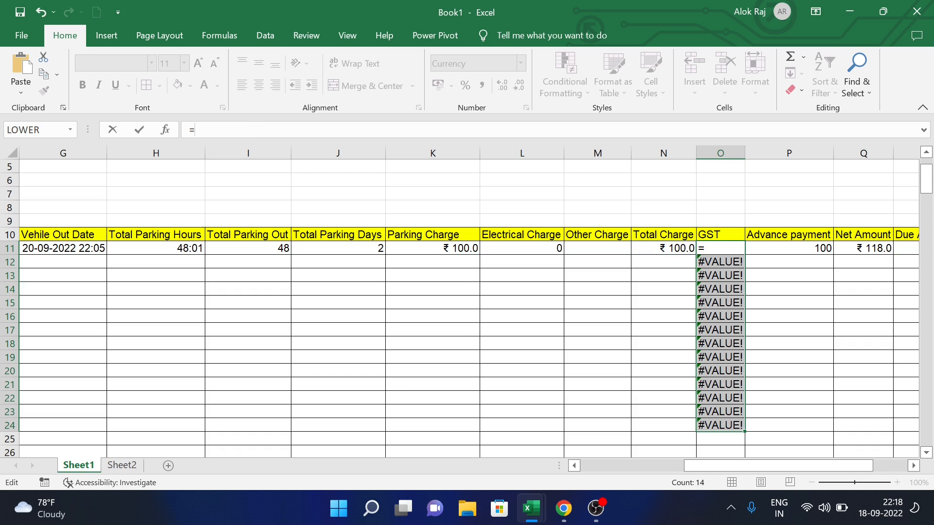
pyautogui.write('if(')
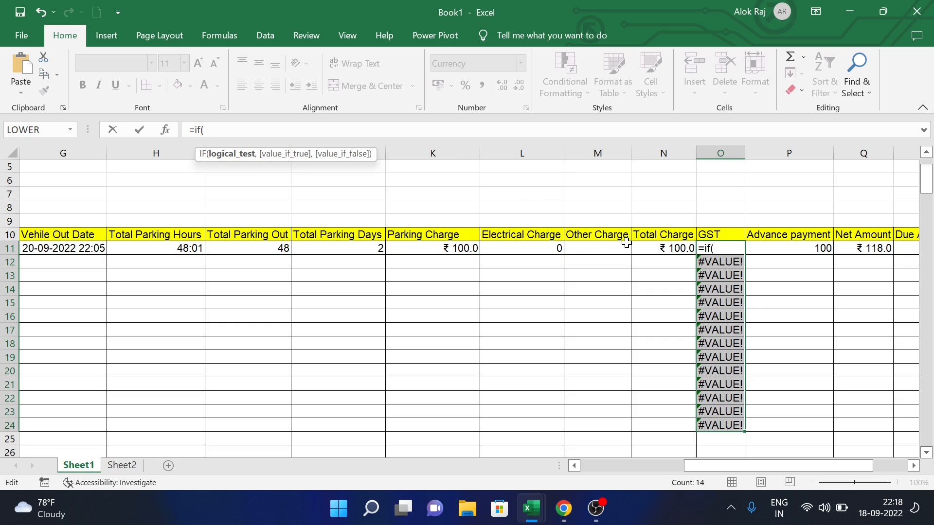
pyautogui.click(656, 249)
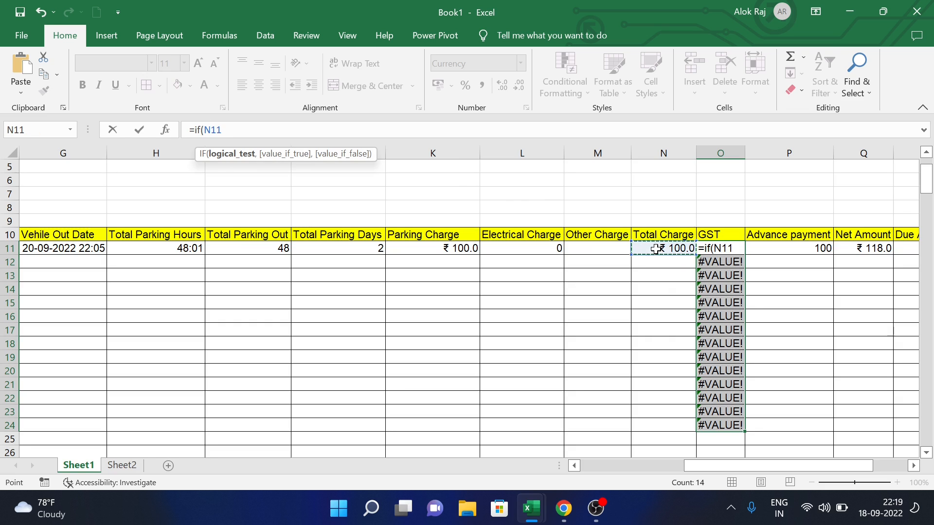
pyautogui.write('="",""')
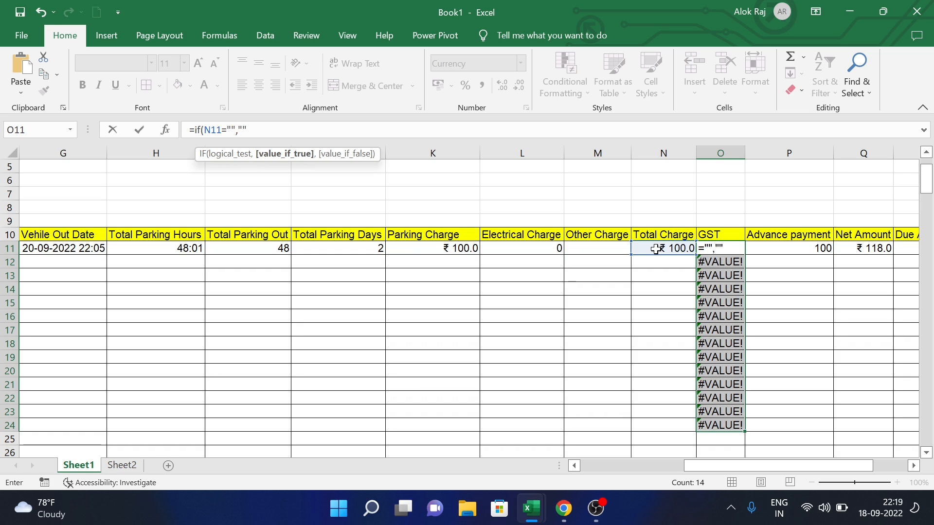
pyautogui.write(',')
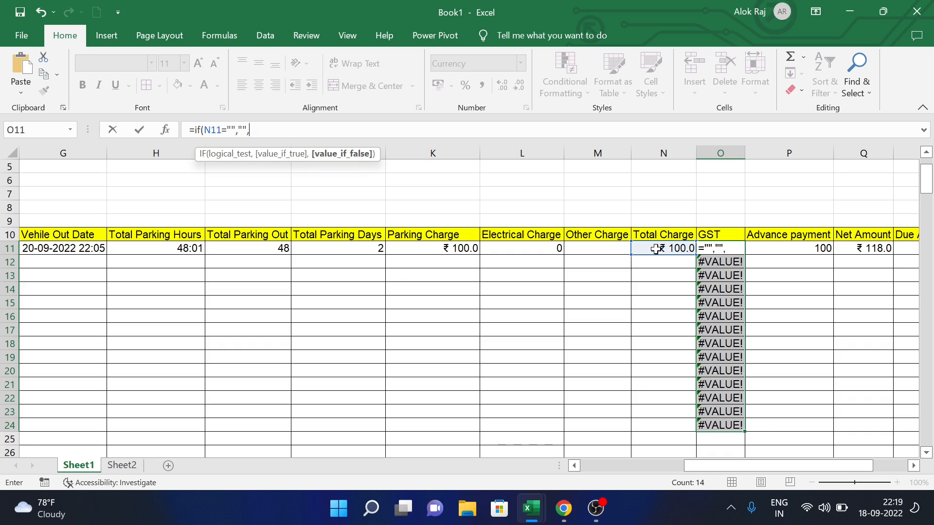
pyautogui.write('(N11*18)/100')
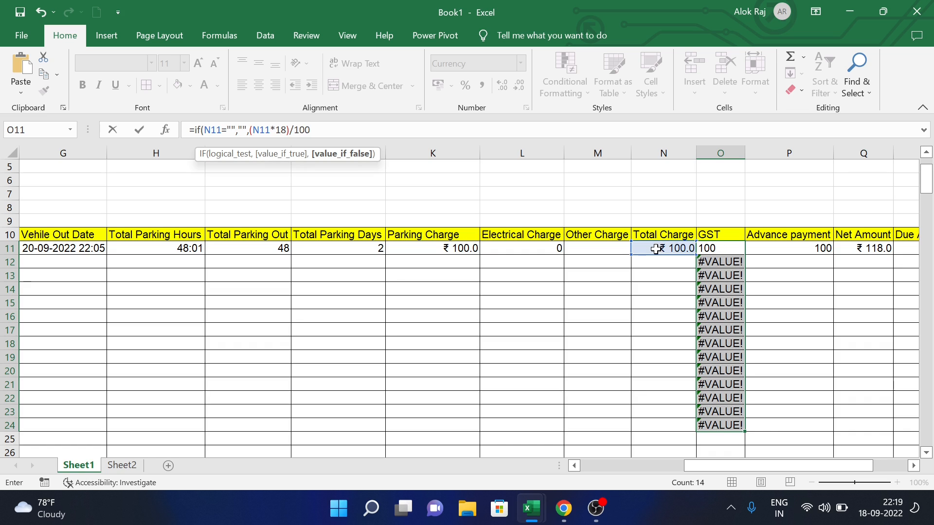
pyautogui.write(')')
pyautogui.press('Return')
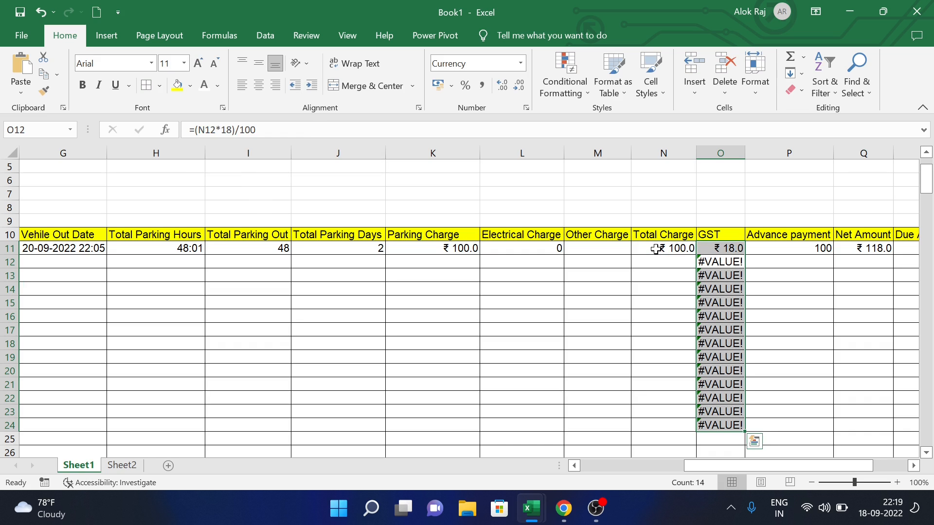
# - Fill the new GST formula from O11 down to O24, clearing the #VALUE! errors
pyautogui.click(725, 247)
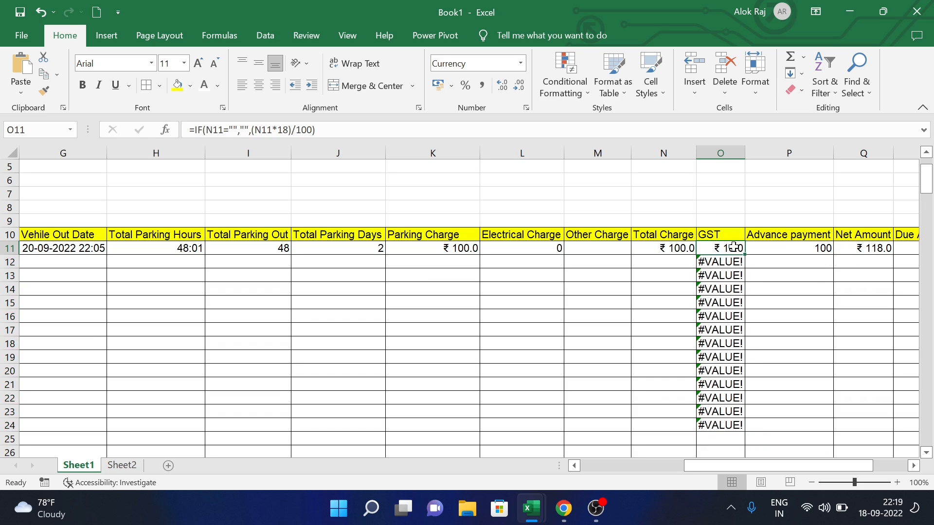
pyautogui.moveTo(745, 257); pyautogui.dragTo(752, 433)
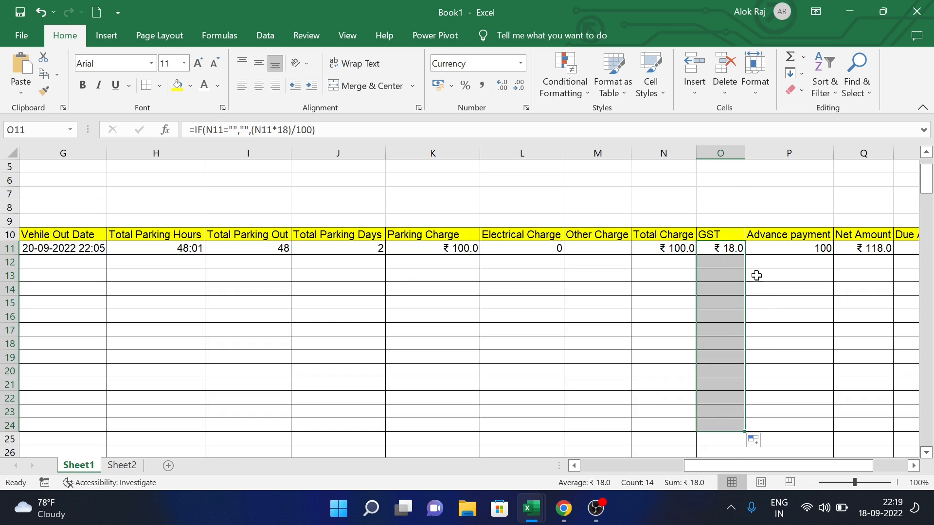
pyautogui.click(871, 248)
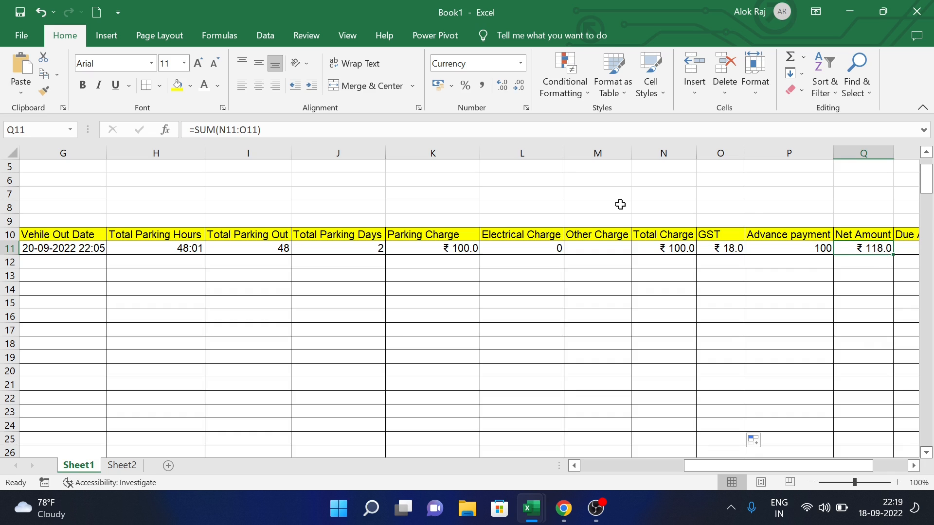
# - Rewrite Net Amount in Q11 as =IF(N11="","",SUM(N11:O11)), showing ₹ 118.0
pyautogui.moveTo(316, 131); pyautogui.dragTo(194, 131)
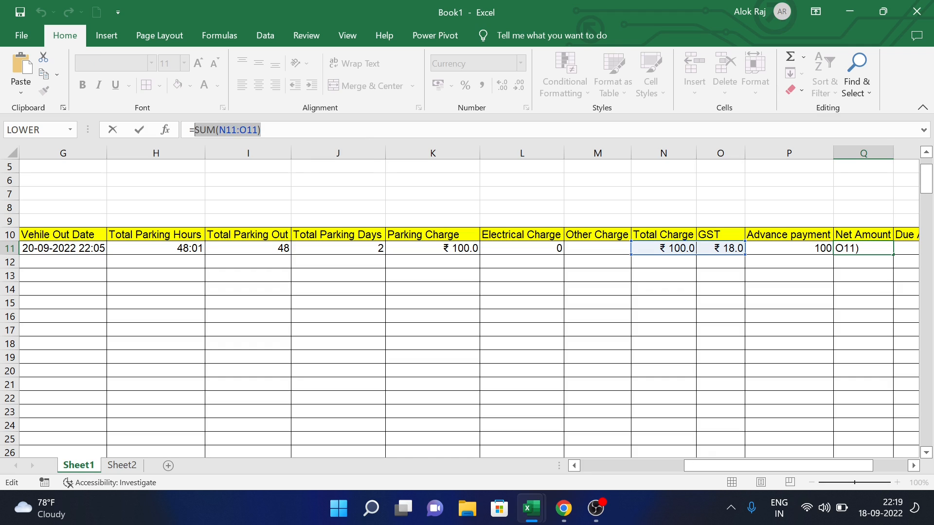
pyautogui.press('BackSpace')
pyautogui.write('if')
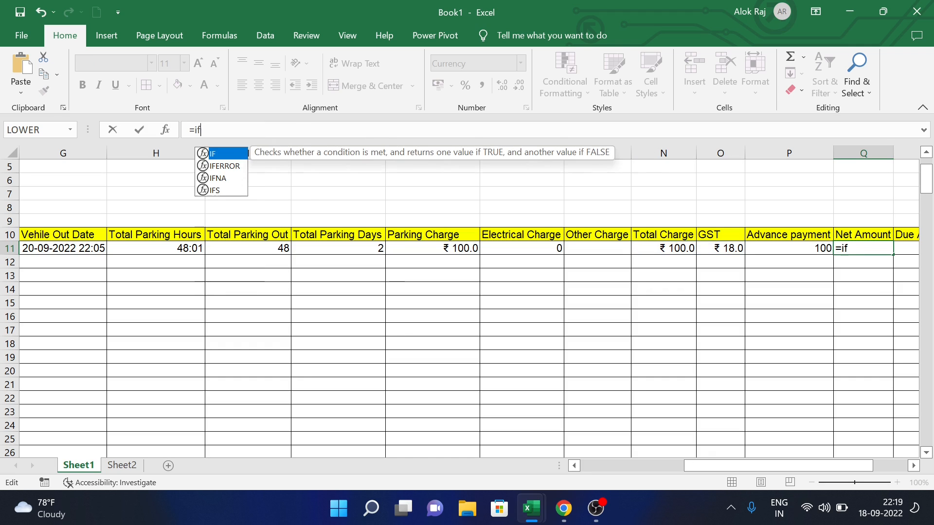
pyautogui.write('(')
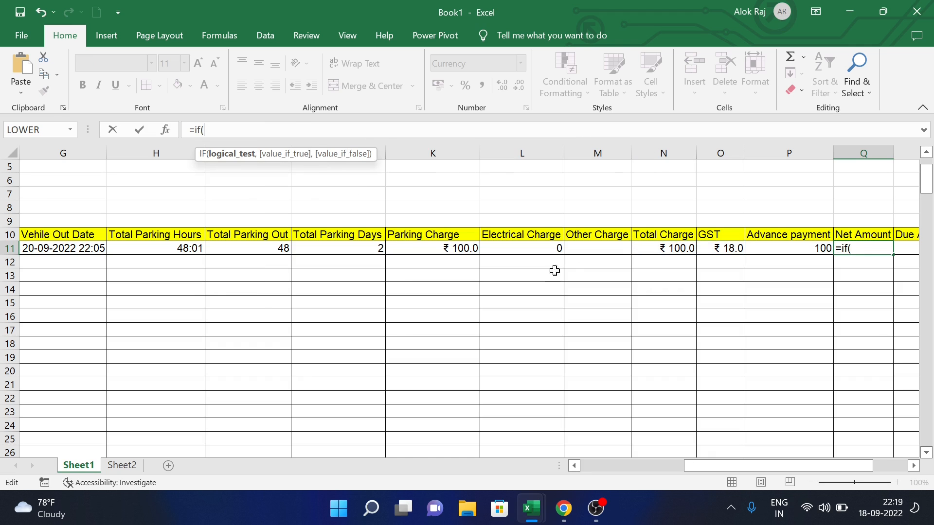
pyautogui.click(661, 248)
pyautogui.write('="","",')
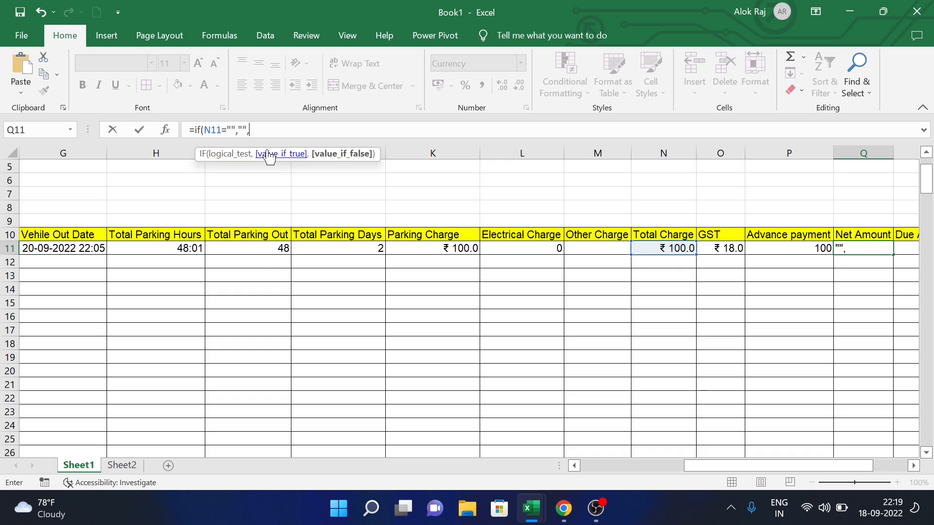
pyautogui.write('SUM(N11:O11)')
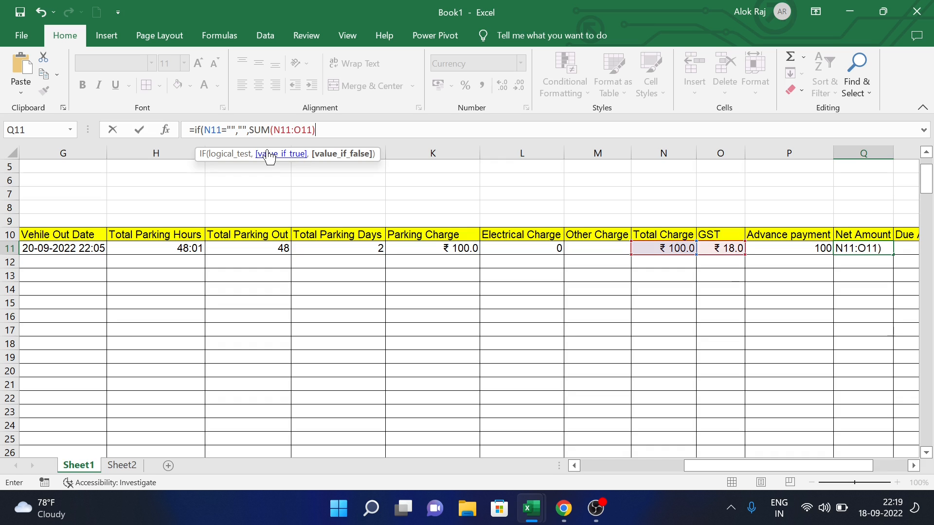
pyautogui.write(')')
pyautogui.press('Return')
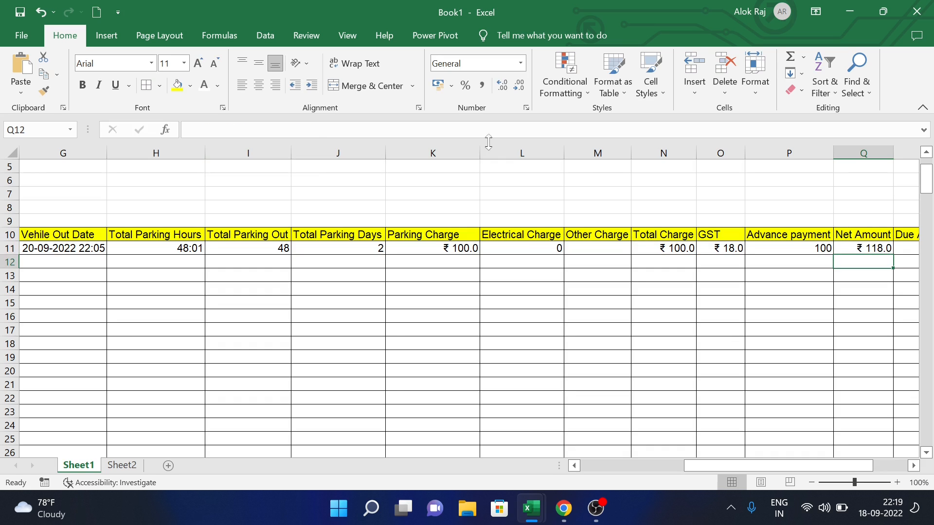
# - Fill the Net Amount formula from Q11 down to Q24
pyautogui.click(857, 247)
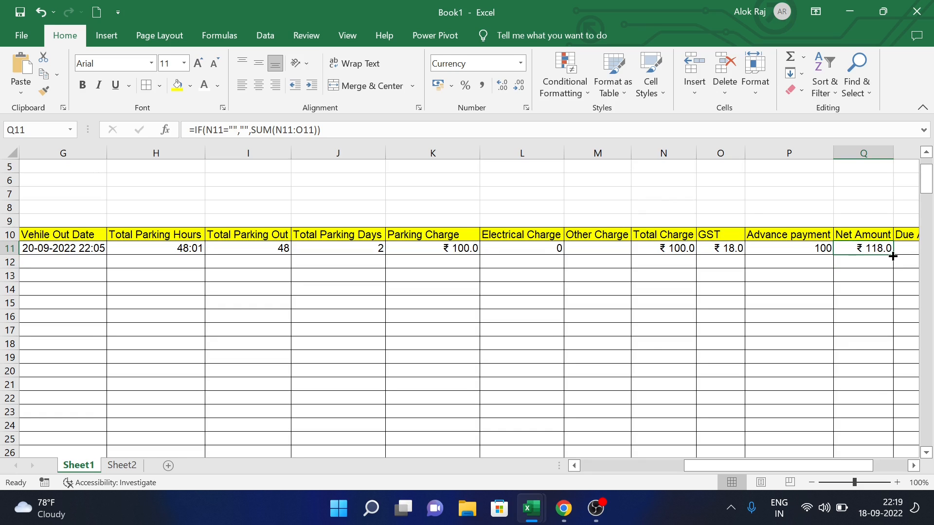
pyautogui.moveTo(895, 258); pyautogui.dragTo(894, 429)
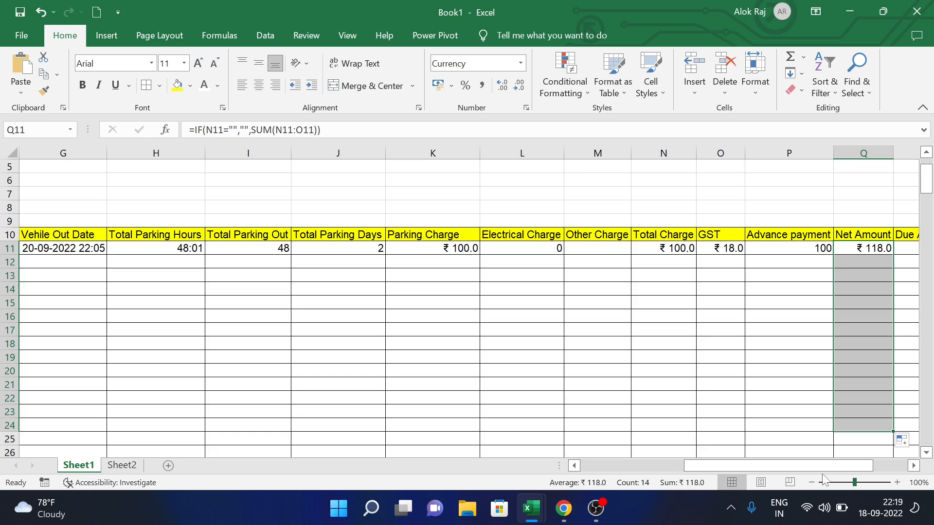
pyautogui.moveTo(839, 467); pyautogui.dragTo(869, 417)
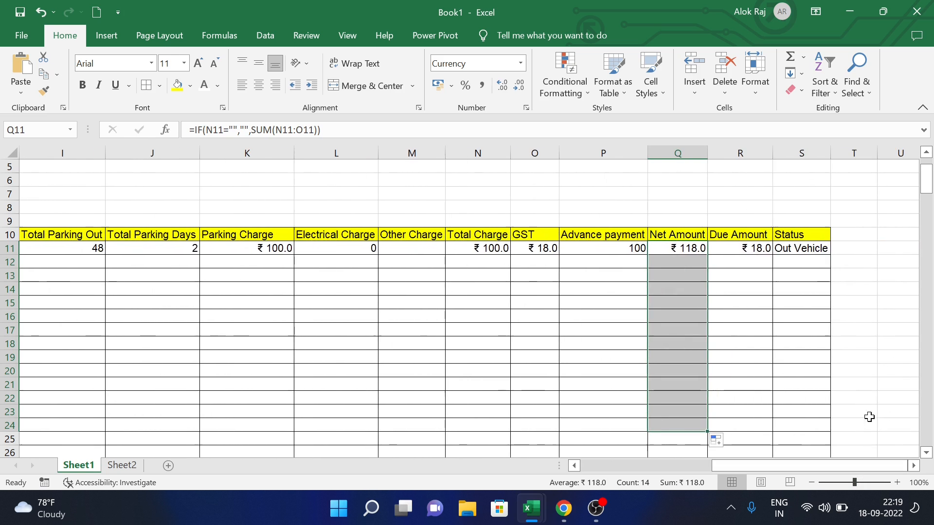
# - Rewrite Due Amount in R11 as =IF(Q11="","",Q11-P11), showing ₹ 18.0
pyautogui.click(762, 250)
pyautogui.moveTo(279, 129); pyautogui.dragTo(195, 130)
pyautogui.hotkey('ctrl', 'c')
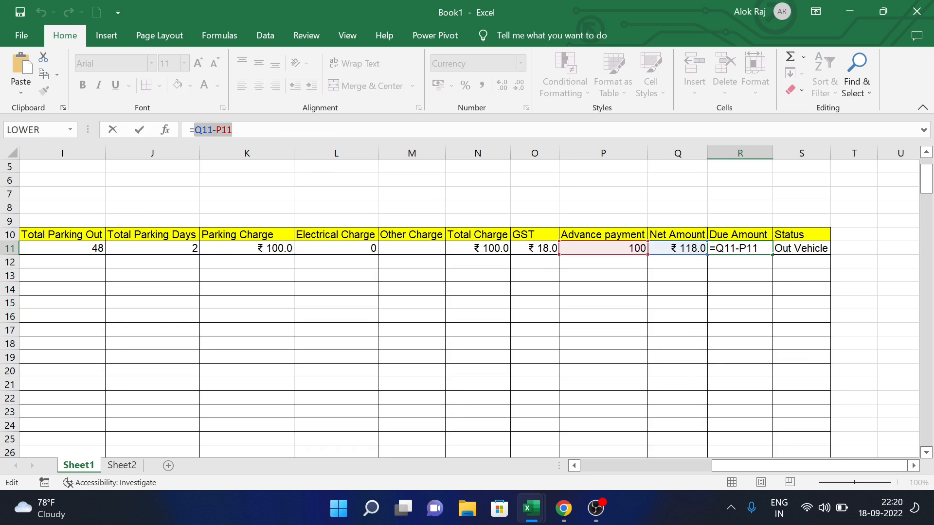
pyautogui.press('BackSpace')
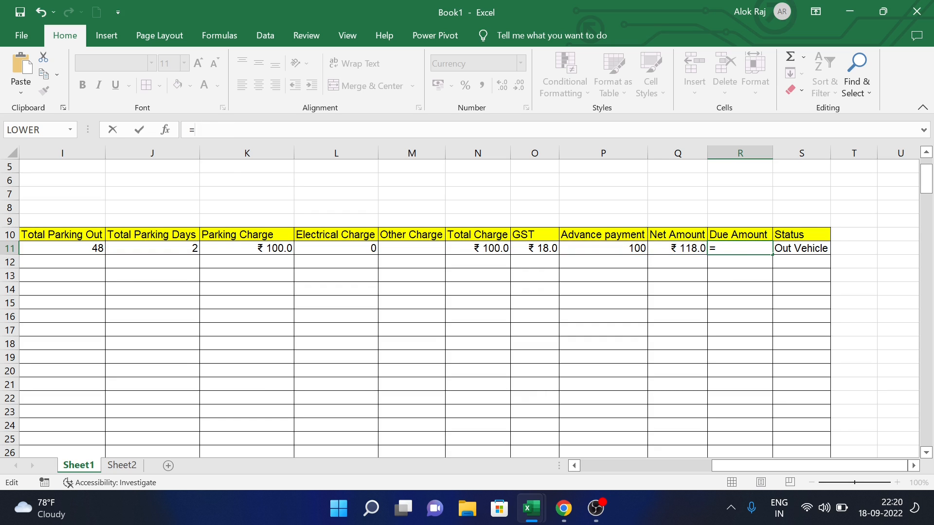
pyautogui.write('if(')
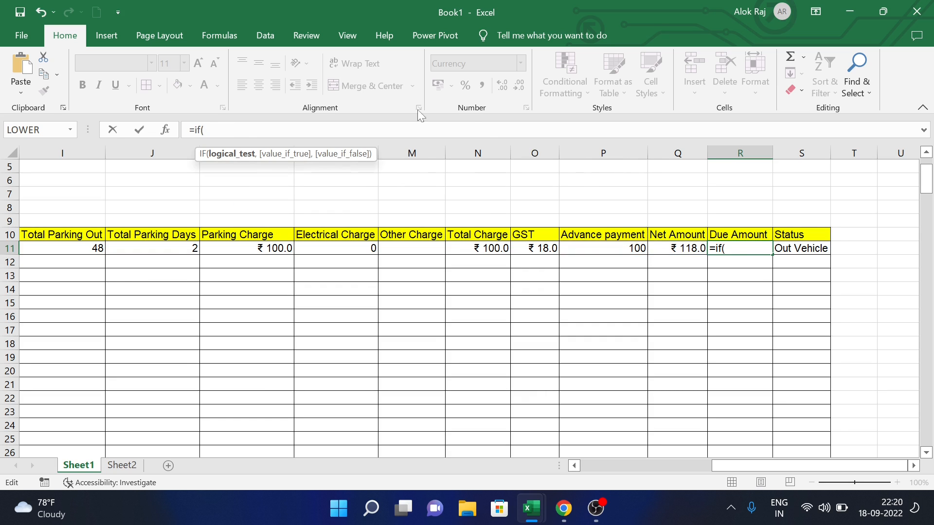
pyautogui.click(668, 249)
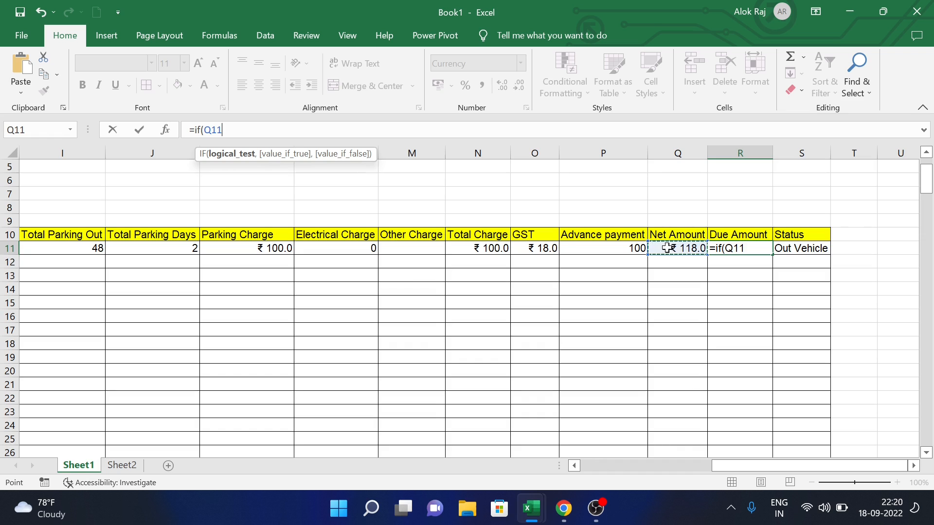
pyautogui.write('="",')
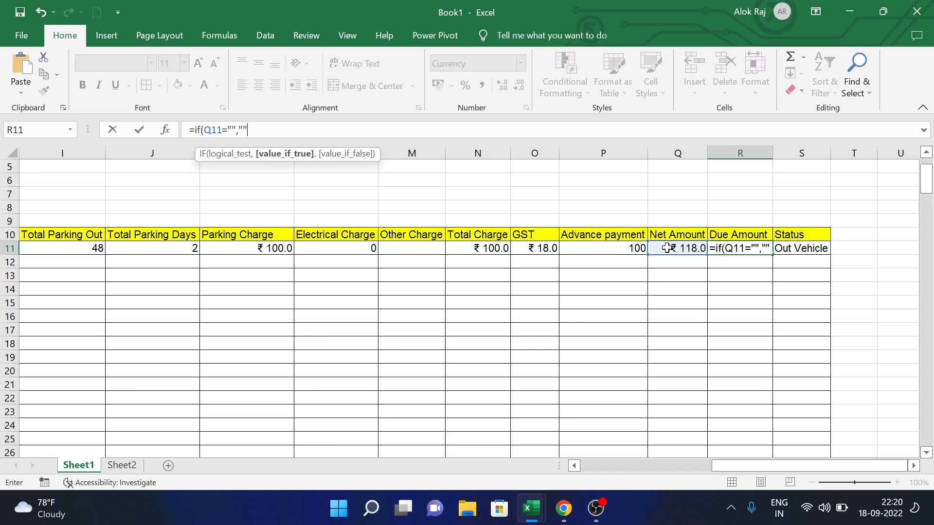
pyautogui.write('"",')
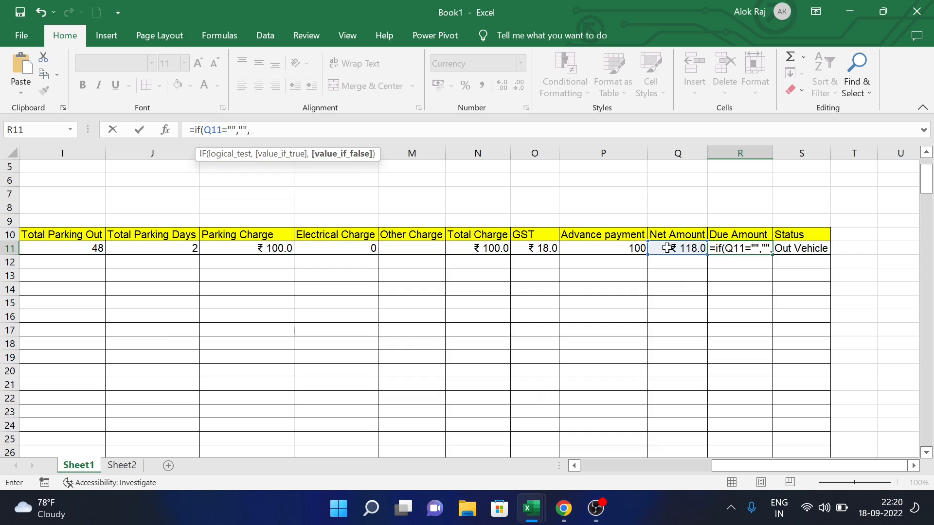
pyautogui.hotkey('ctrl', 'v')
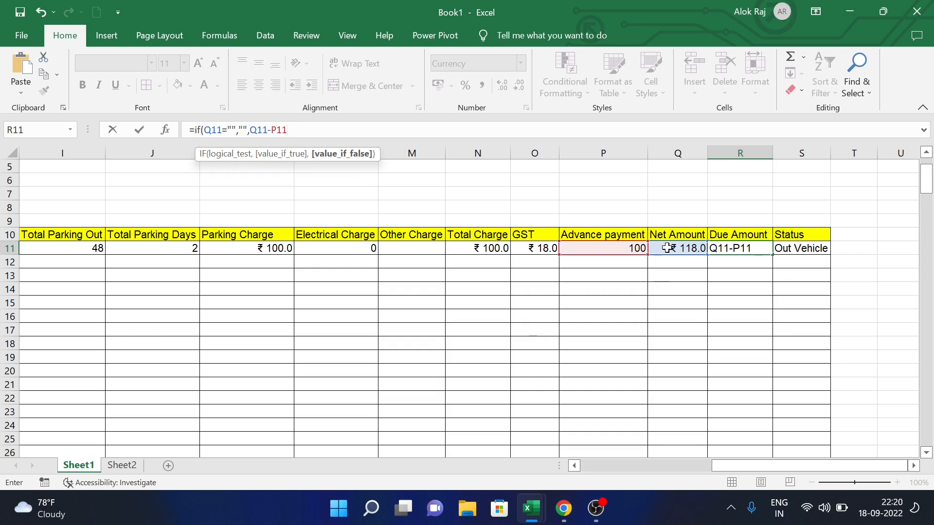
pyautogui.write(')')
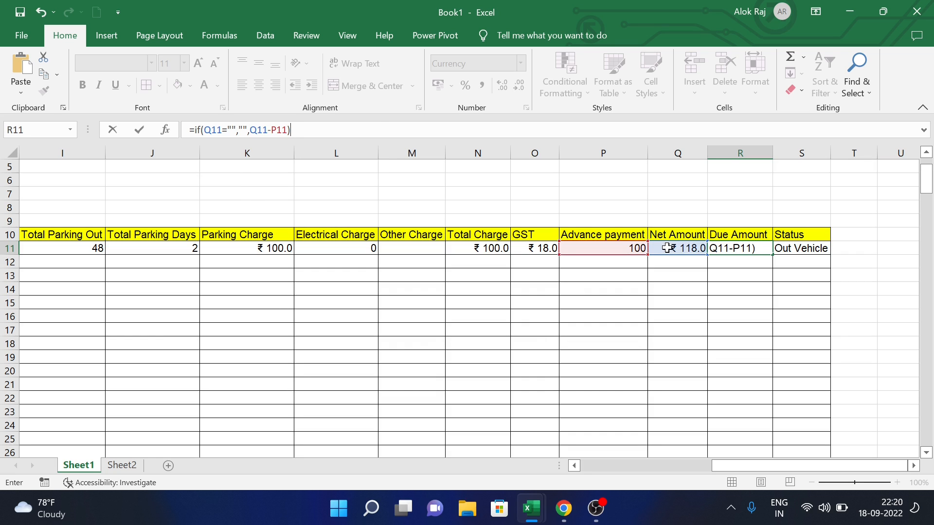
pyautogui.press('Return')
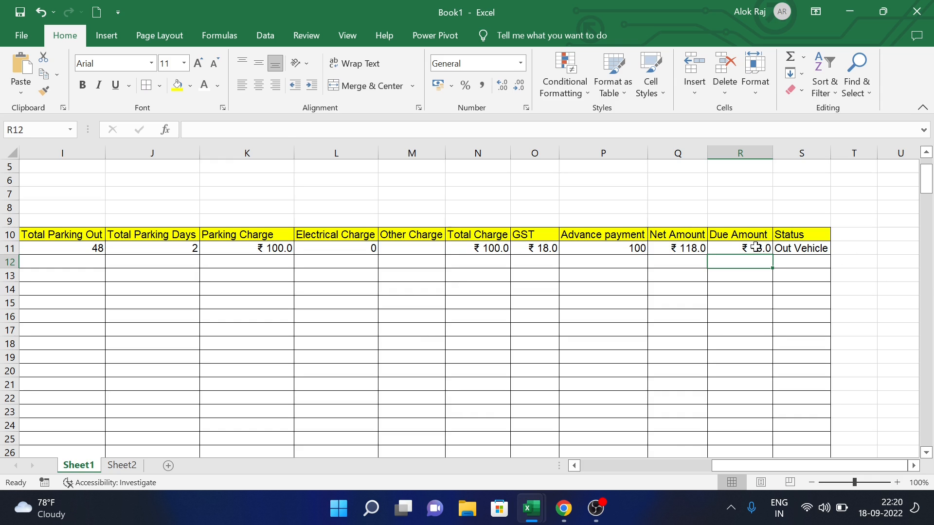
# - Fill the Due Amount formula from R11 down to R24
pyautogui.click(758, 248)
pyautogui.moveTo(774, 256); pyautogui.dragTo(773, 428)
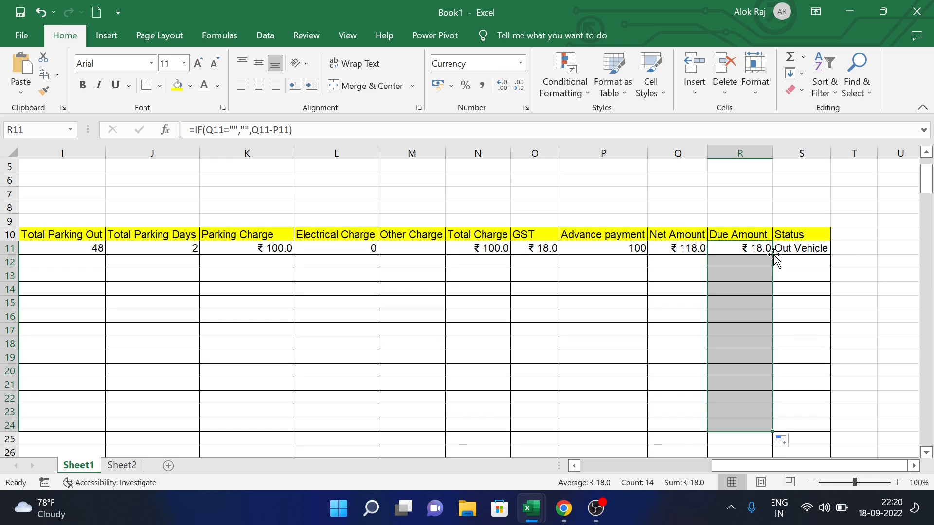
pyautogui.click(814, 247)
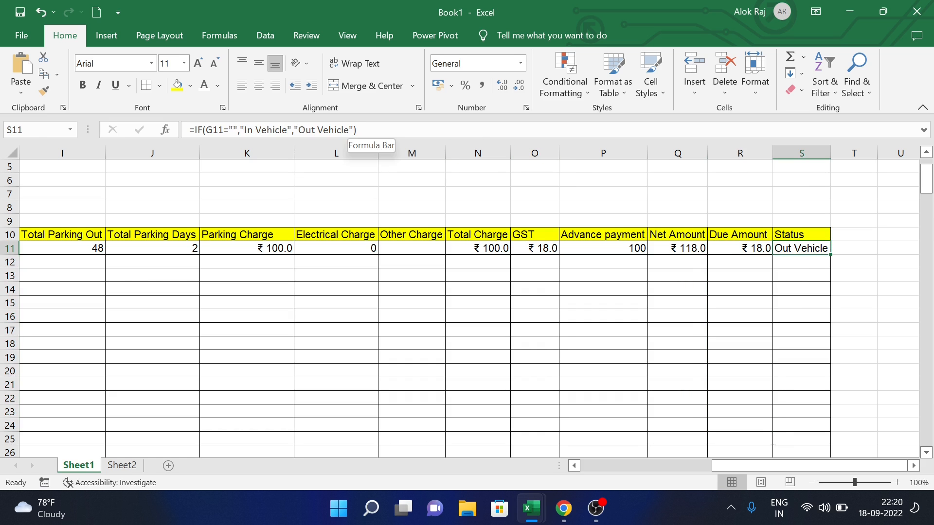
# - Rewrite S11 as =IF(B11="","",IF(G11="","In Vehicle","Out Vehicle")), showing Out Vehicle
pyautogui.click(351, 129)
pyautogui.moveTo(357, 130); pyautogui.dragTo(205, 130)
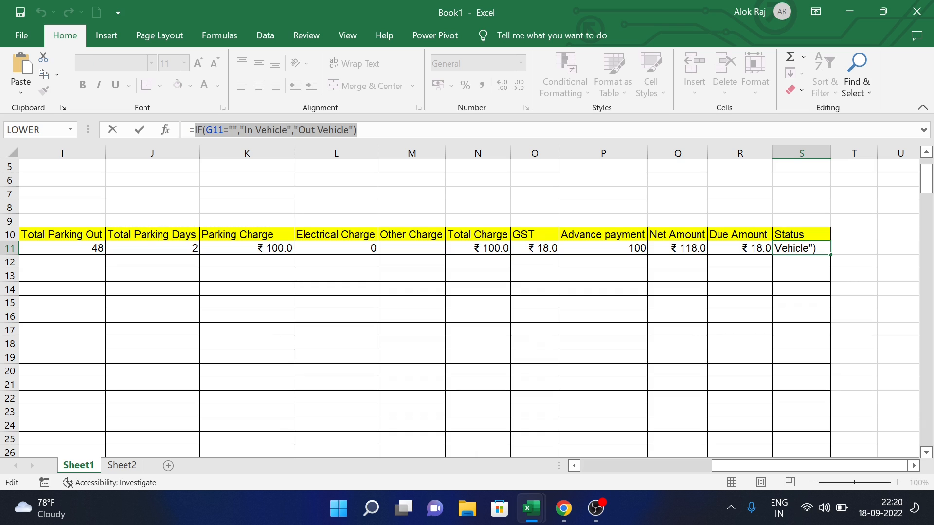
pyautogui.press('BackSpace')
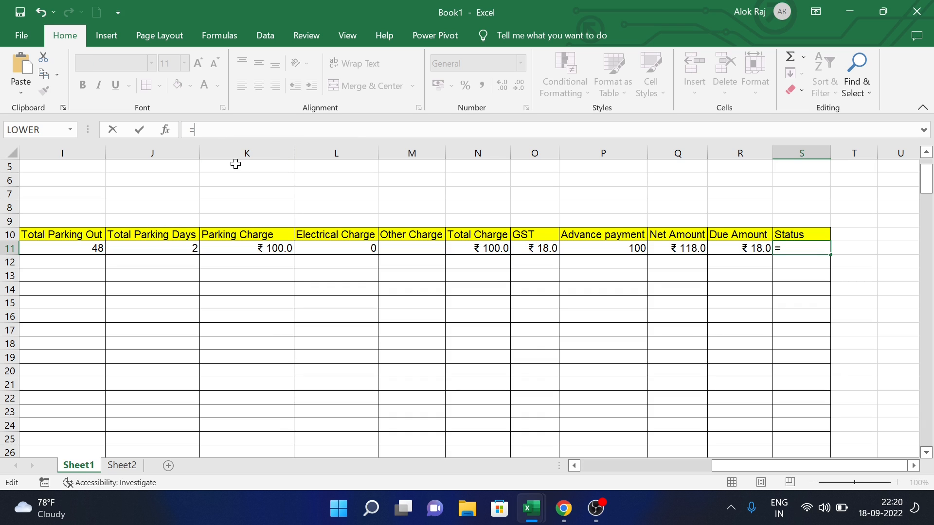
pyautogui.write('if')
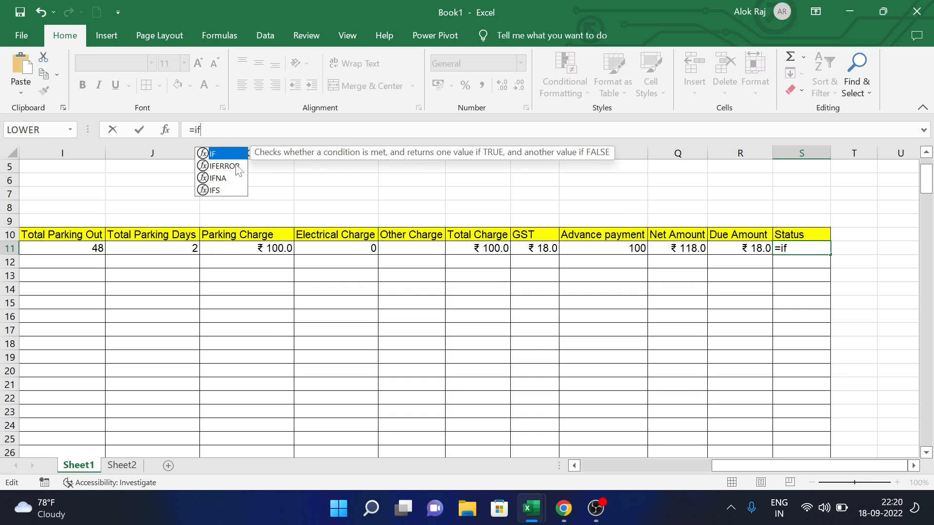
pyautogui.write('(')
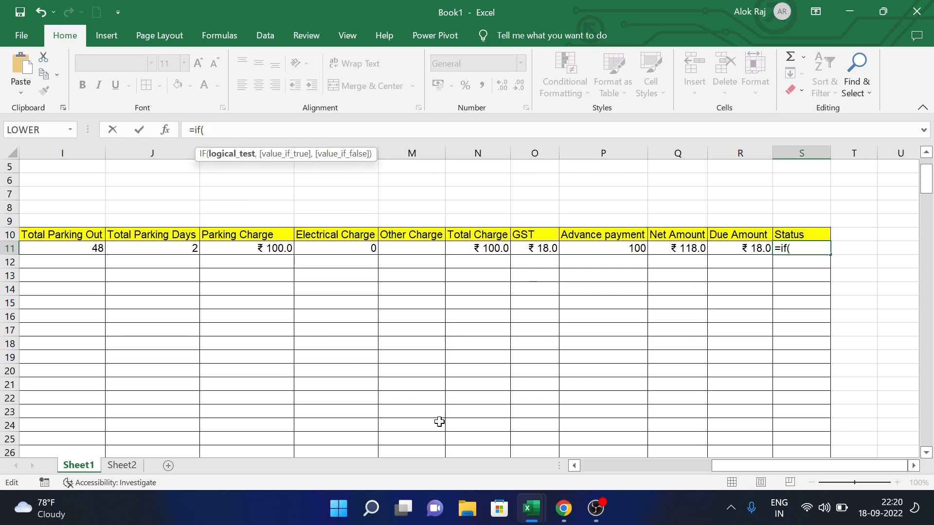
pyautogui.moveTo(768, 469); pyautogui.dragTo(632, 486)
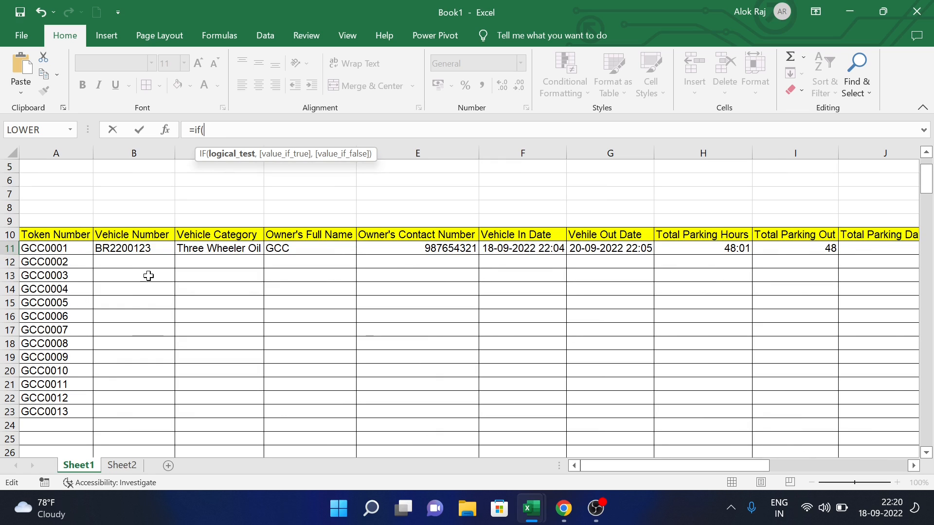
pyautogui.click(142, 248)
pyautogui.write('=""')
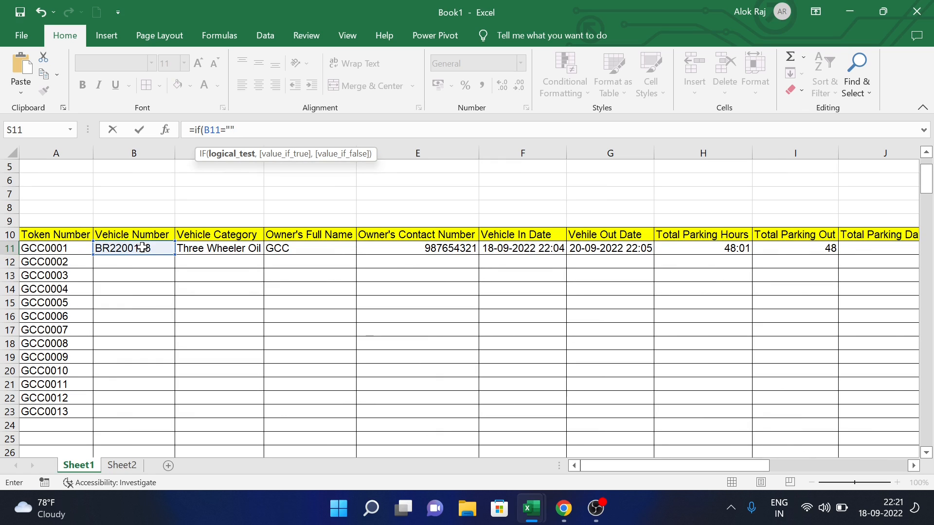
pyautogui.write(',')
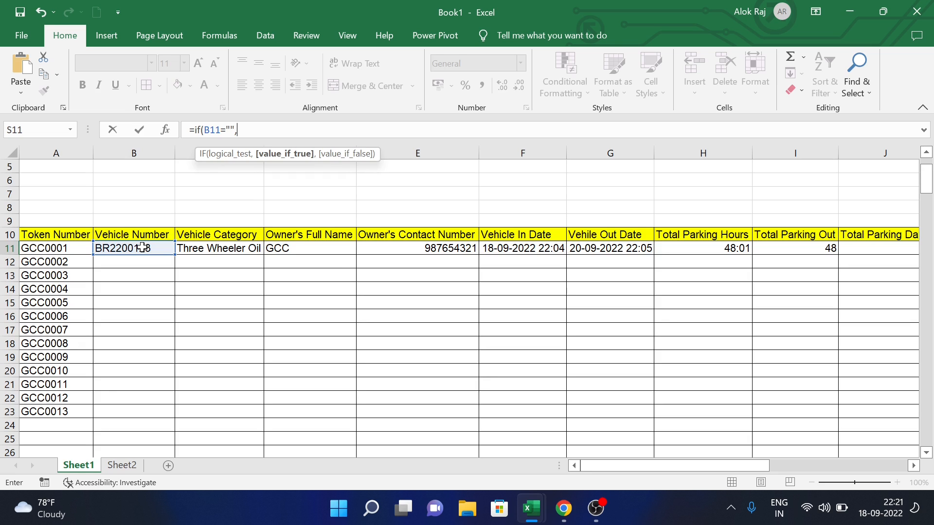
pyautogui.write('"",')
pyautogui.write('IF(G11="","In Vehicle","Out Vehicle")')
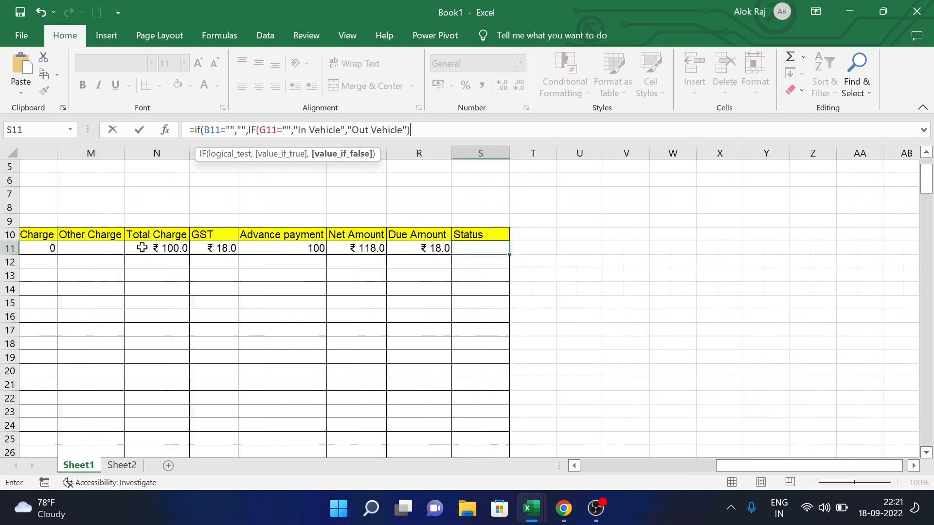
pyautogui.write(')')
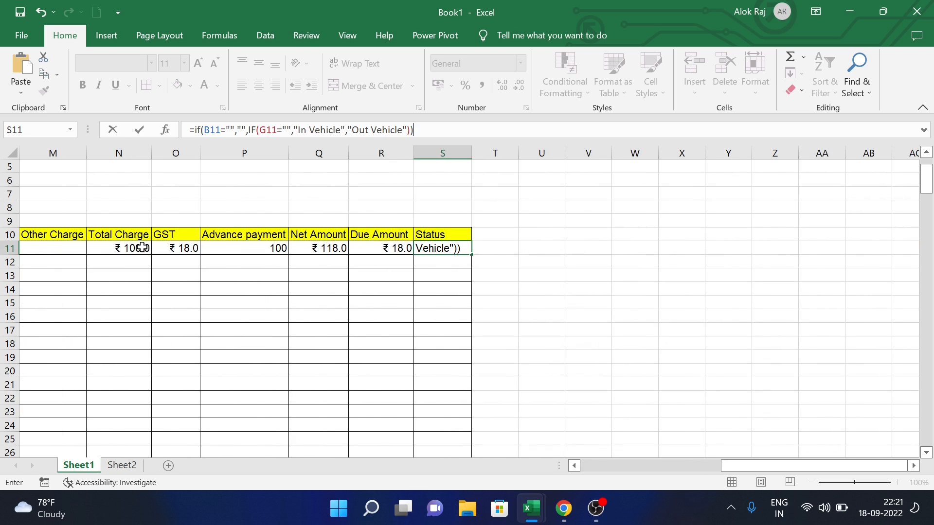
pyautogui.press('Return')
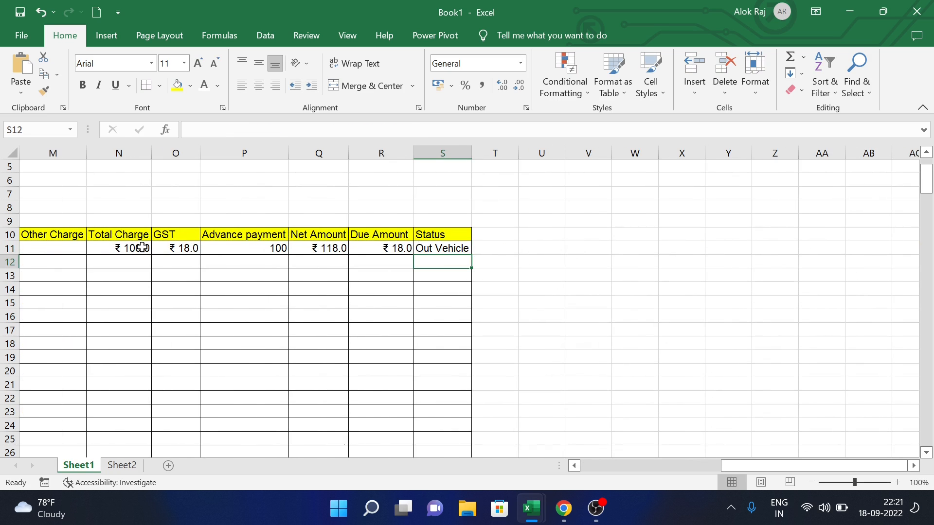
# - Fill the Status formula down to S25, then move back to the Token Number column
pyautogui.click(458, 248)
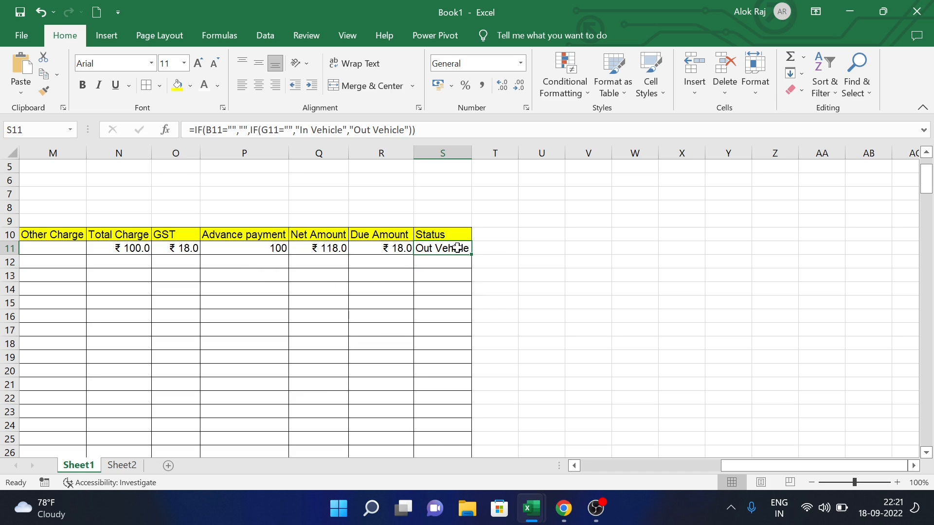
pyautogui.moveTo(468, 259); pyautogui.dragTo(469, 438)
pyautogui.click(440, 352)
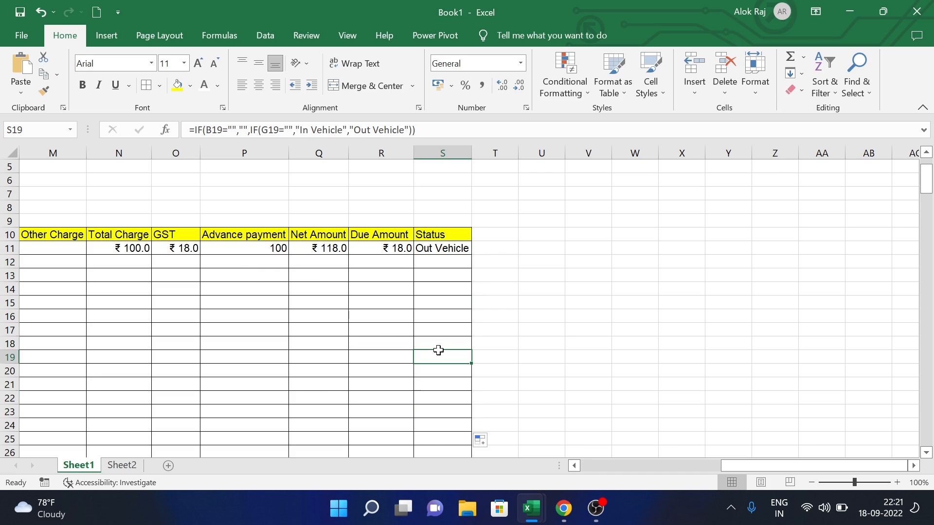
pyautogui.press('Left')
pyautogui.press('Left')
pyautogui.press('Left')
pyautogui.press('Left')
pyautogui.press('Left')
pyautogui.press('Left')
pyautogui.press('Left')
pyautogui.press('Left')
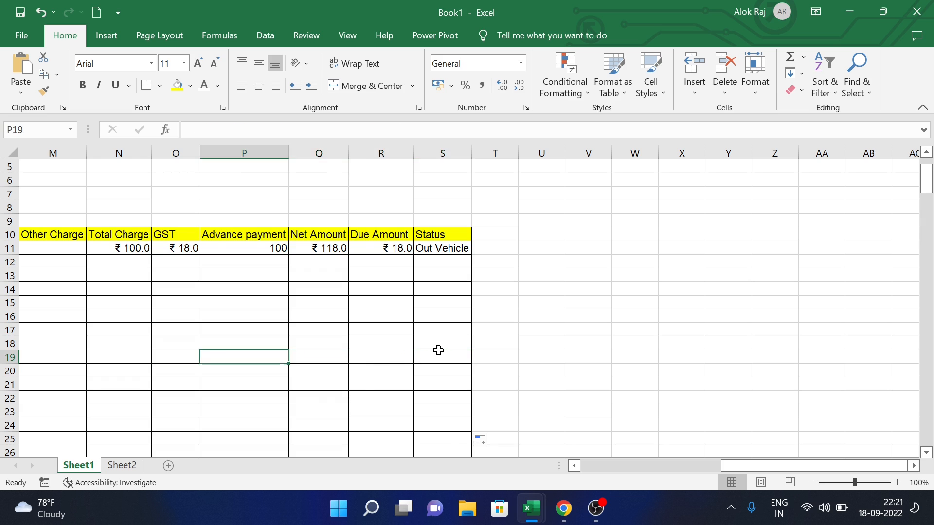
pyautogui.press('Left')
pyautogui.press('Left')
pyautogui.press('Left')
pyautogui.press('Left')
pyautogui.press('Left')
pyautogui.press('Left')
pyautogui.press('Left')
pyautogui.press('Left')
pyautogui.press('Left')
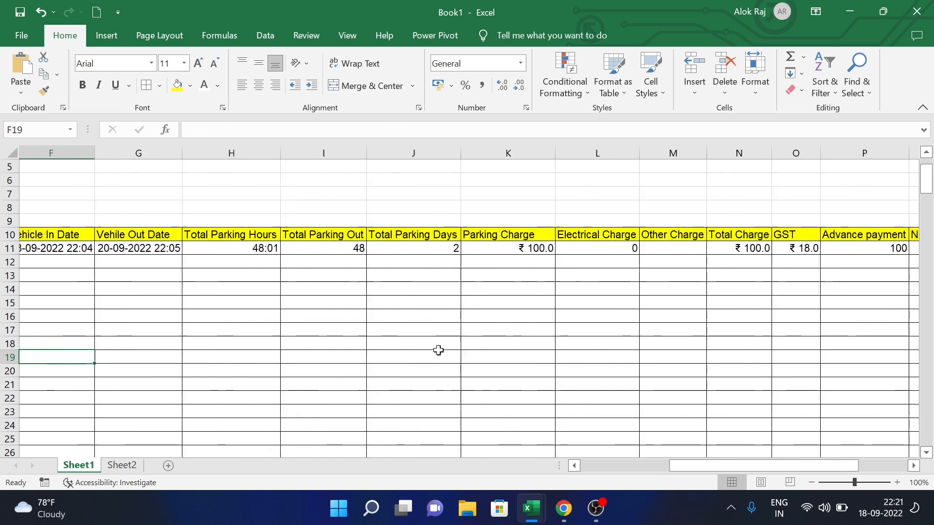
pyautogui.press('Left')
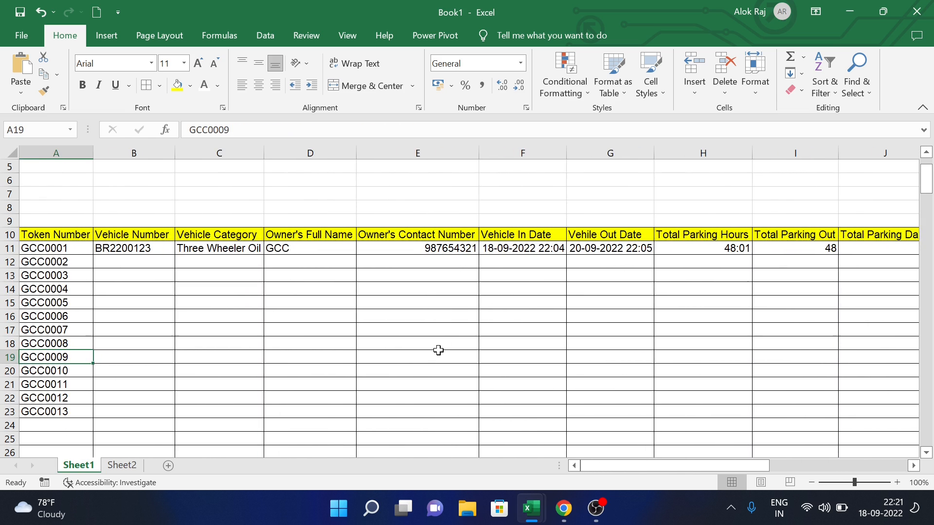
pyautogui.click(143, 260)
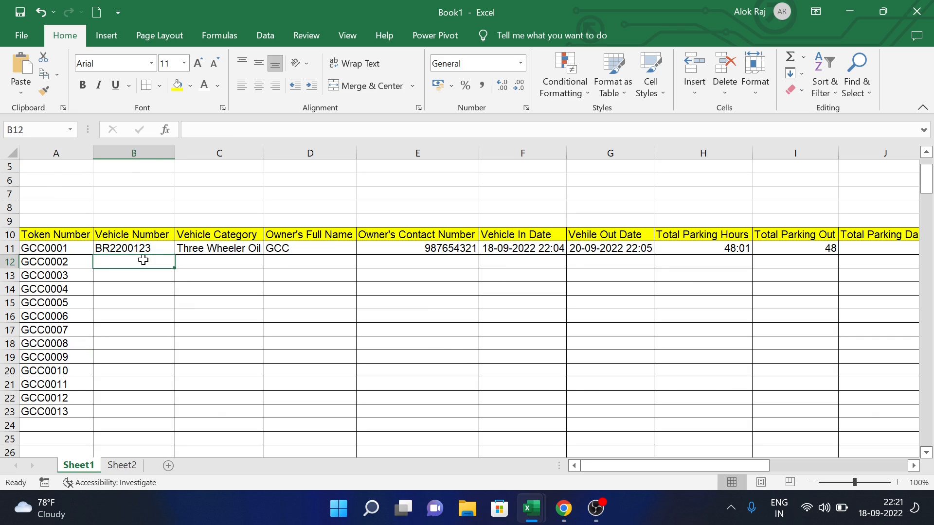
pyautogui.write('BR')
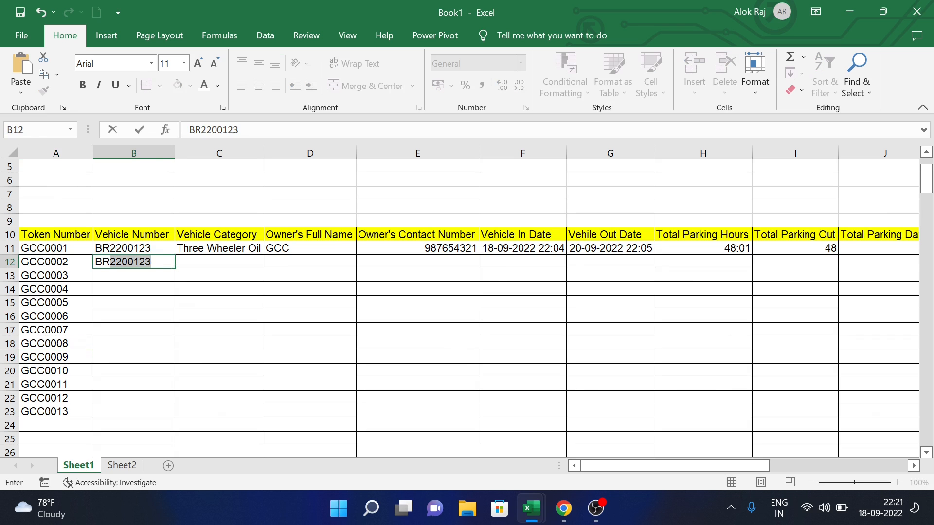
pyautogui.write('09383')
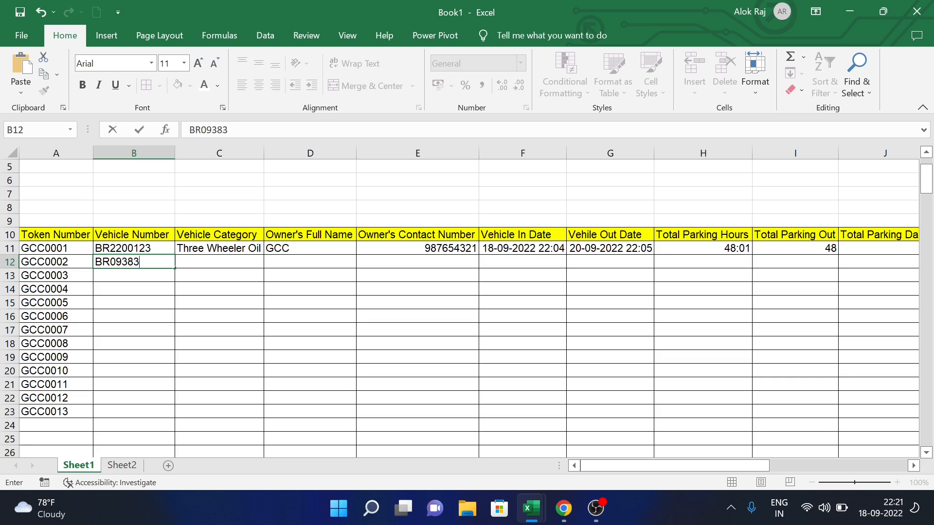
pyautogui.press('Tab')
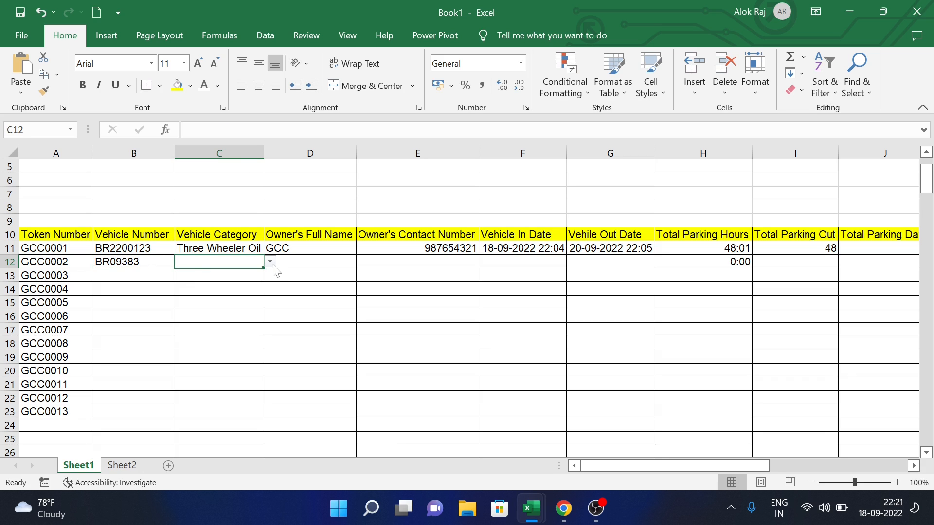
pyautogui.click(271, 263)
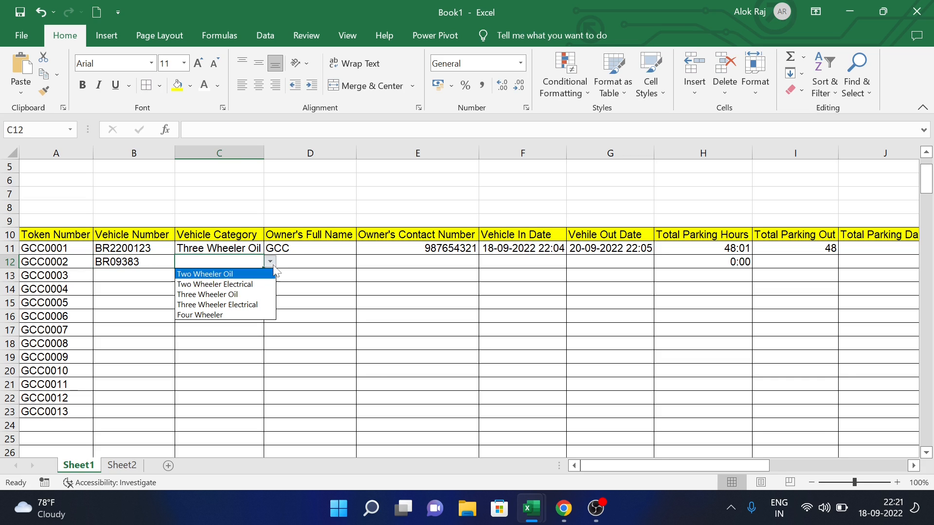
pyautogui.click(253, 286)
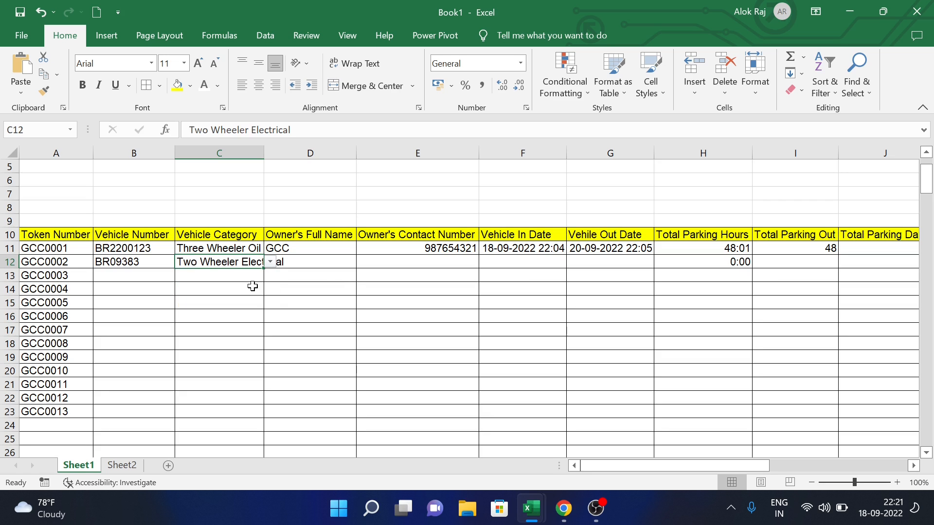
pyautogui.click(324, 267)
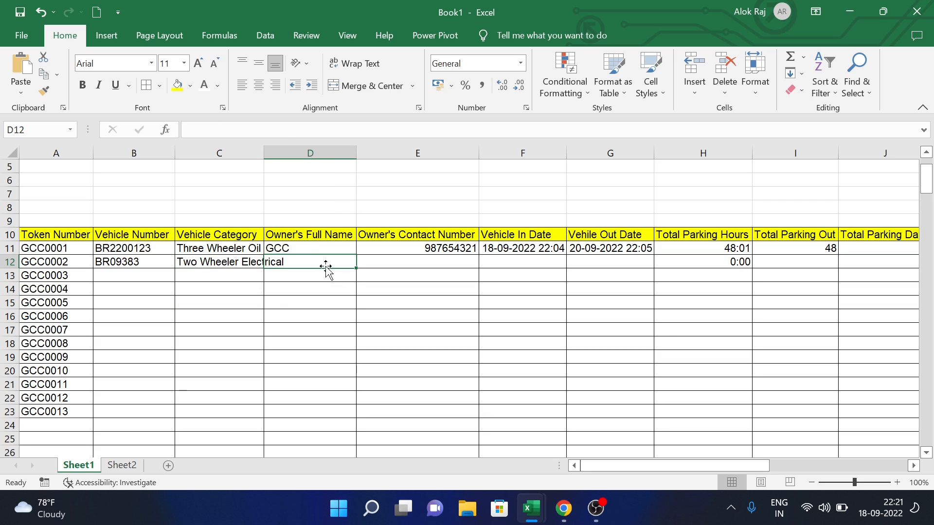
pyautogui.doubleClick(262, 159)
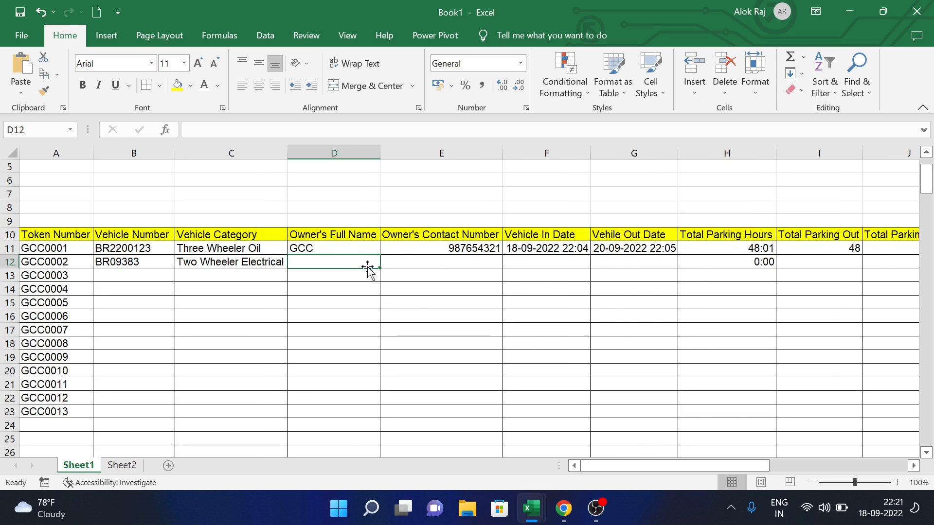
# - Fill in row 12's owner name, contact number and in date 18-09-2022 with the current time
pyautogui.write('AL')
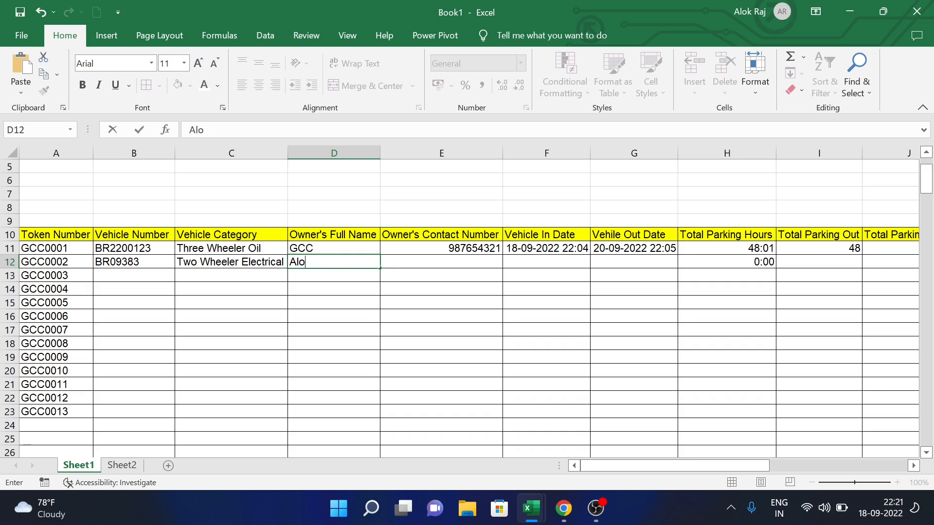
pyautogui.press('Tab')
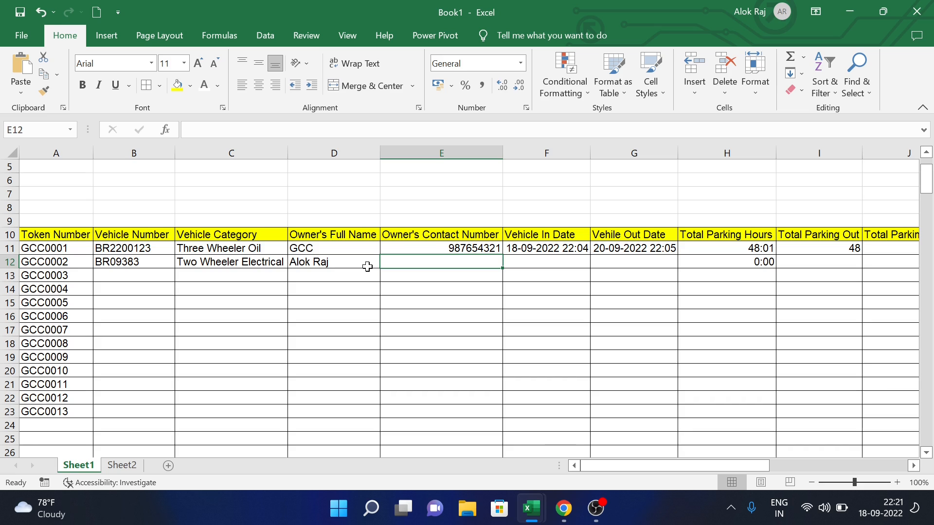
pyautogui.write('0987654321')
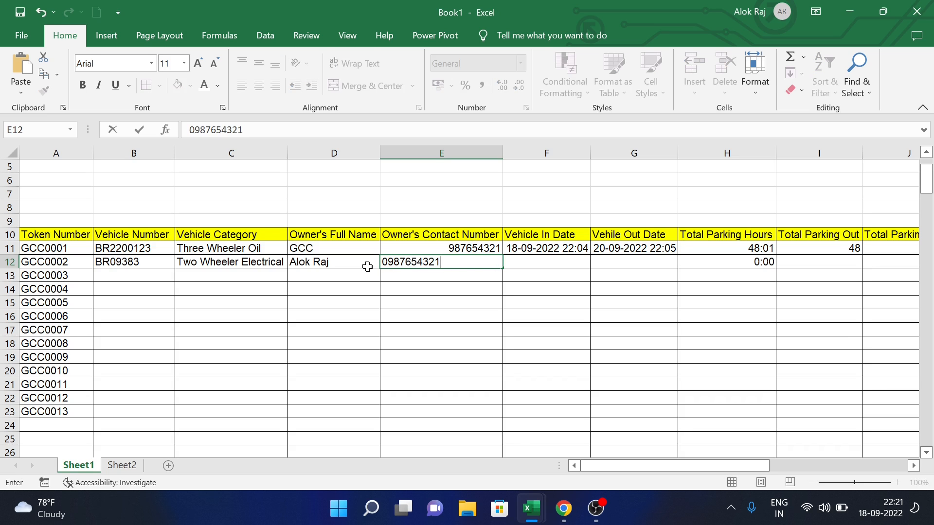
pyautogui.press('Tab')
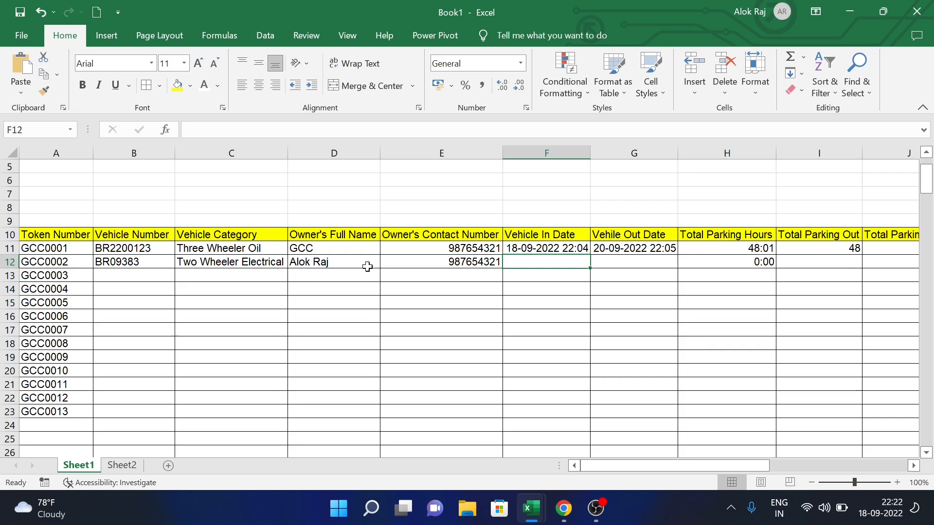
pyautogui.write('18-09-2022')
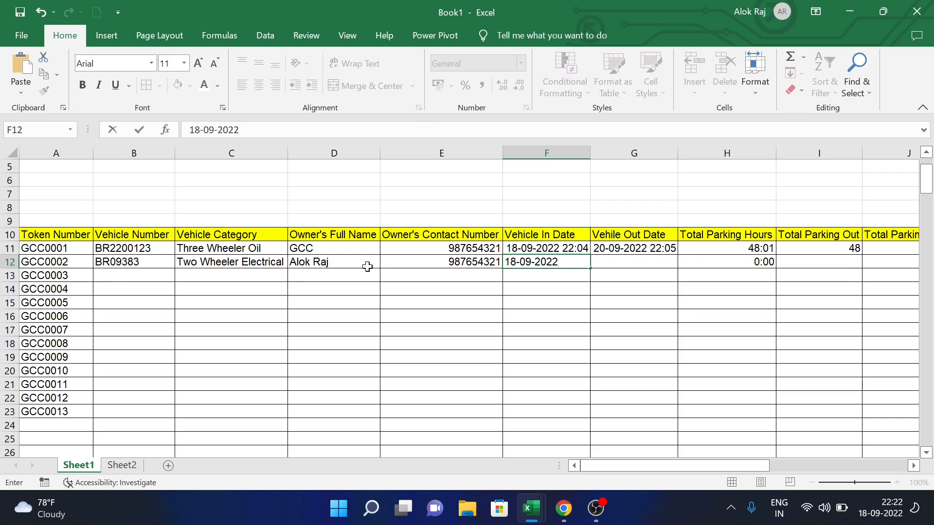
pyautogui.hotkey('ctrl', 'shift', ';')
pyautogui.press('Tab')
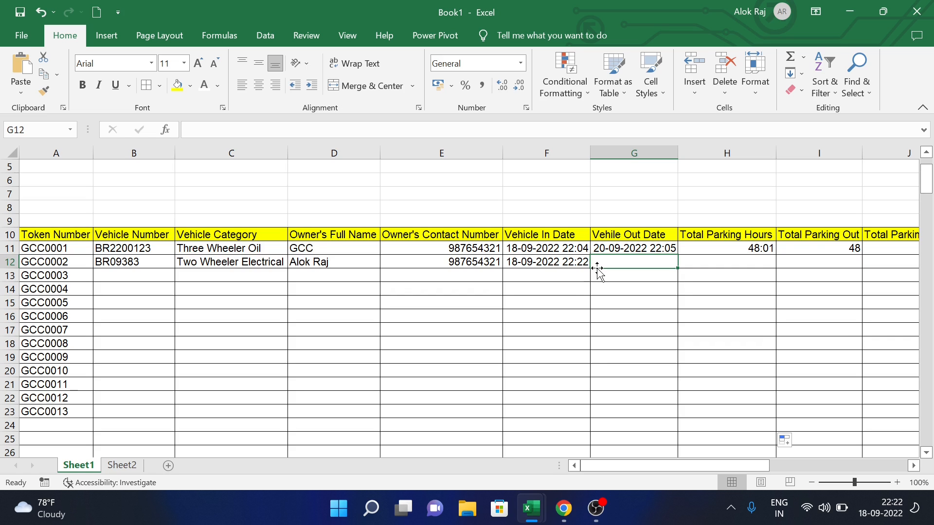
# - Record a 50 advance payment for GCC0002 and review its Net Amount formula
pyautogui.click(719, 265)
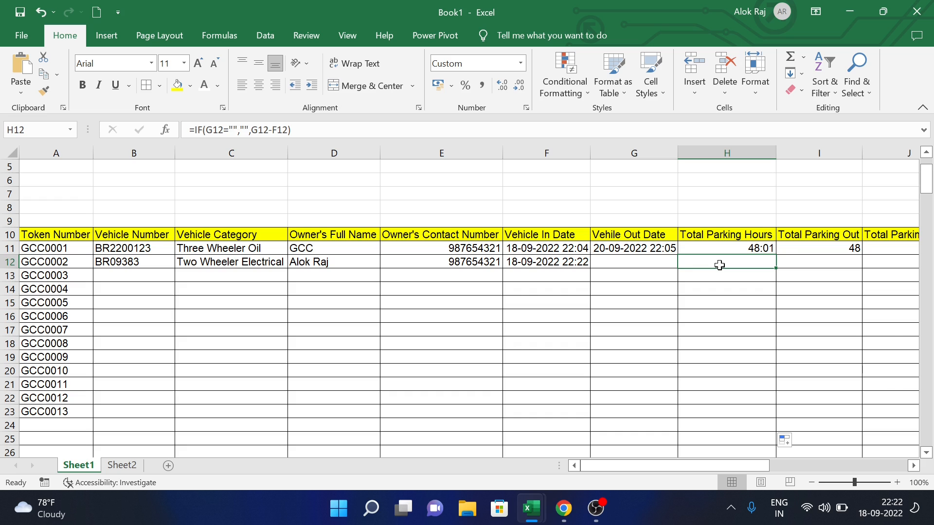
pyautogui.press('Right')
pyautogui.press('Right')
pyautogui.press('Right')
pyautogui.press('Right')
pyautogui.press('Right')
pyautogui.press('Right')
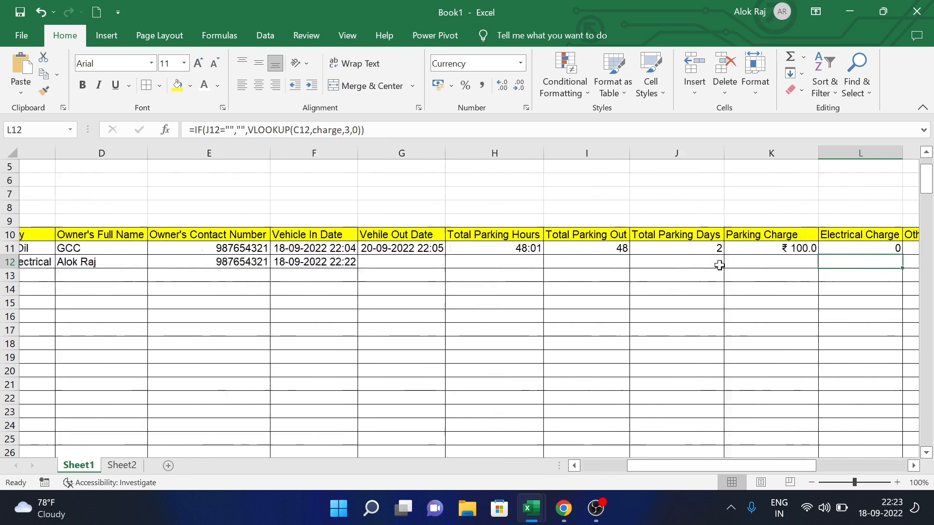
pyautogui.press('Right')
pyautogui.press('Right')
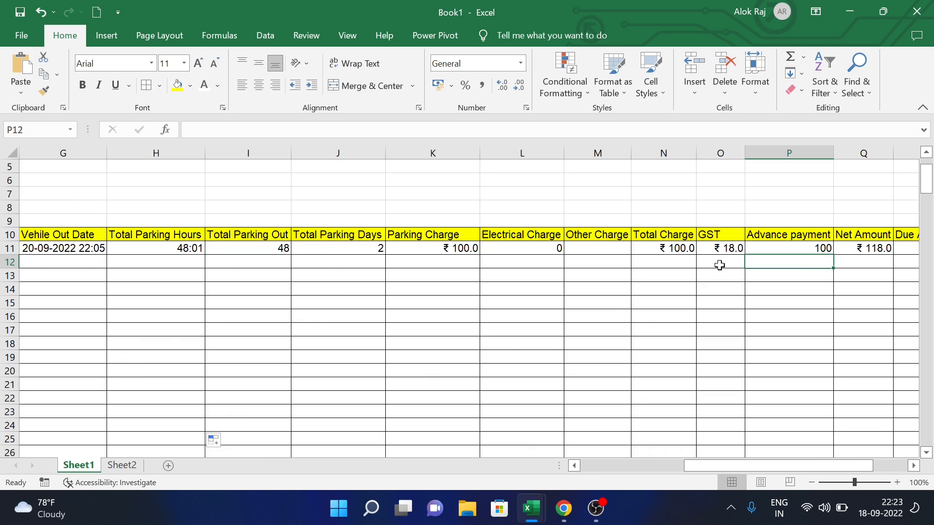
pyautogui.write('5')
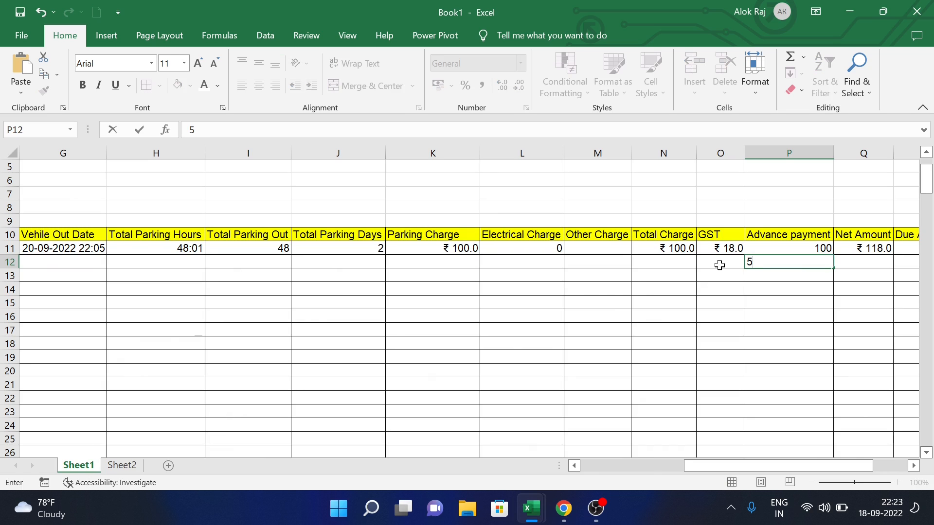
pyautogui.write('0')
pyautogui.press('Right')
pyautogui.press('Right')
pyautogui.press('Right')
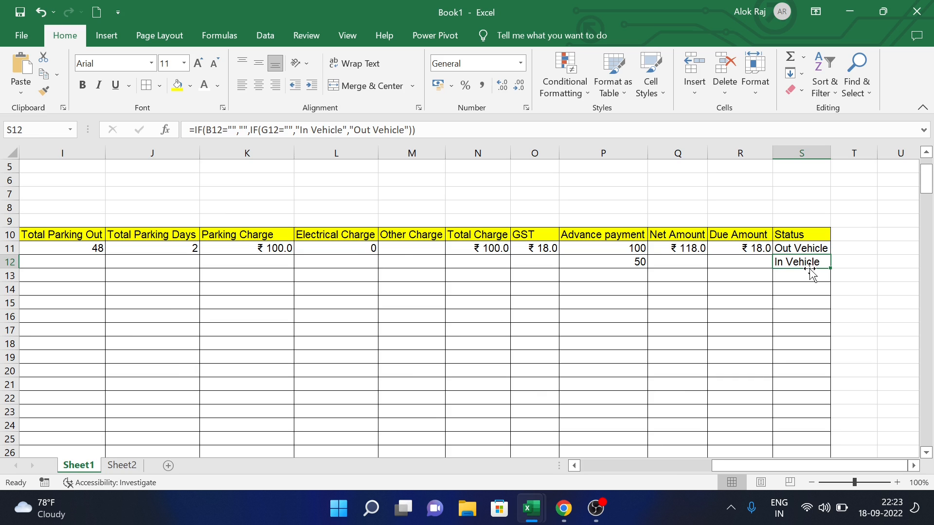
pyautogui.press('Left')
pyautogui.press('Left')
pyautogui.press('Left')
pyautogui.press('Left')
pyautogui.press('Left')
pyautogui.press('Left')
pyautogui.press('Left')
pyautogui.press('Left')
pyautogui.press('Left')
pyautogui.press('Left')
pyautogui.press('Left')
pyautogui.press('Left')
pyautogui.press('Left')
pyautogui.press('Left')
pyautogui.press('Left')
pyautogui.press('Left')
pyautogui.press('Left')
pyautogui.press('Left')
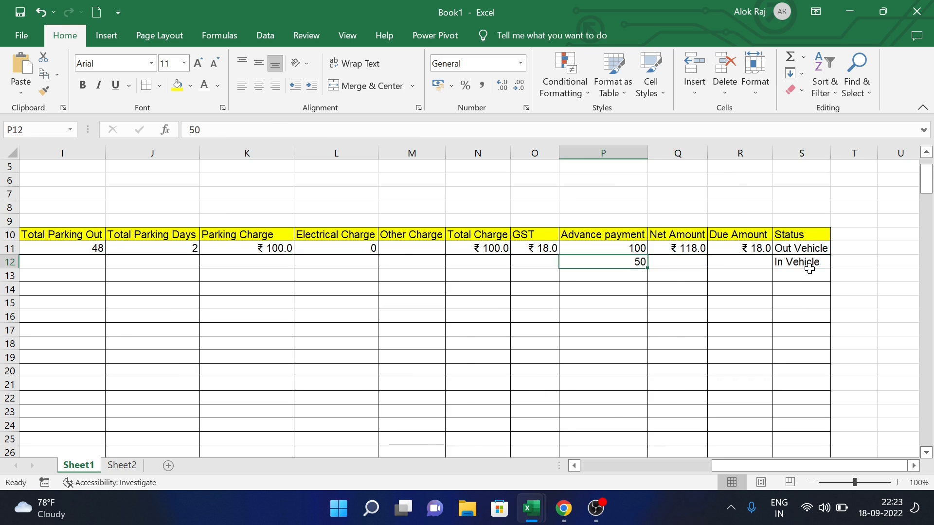
# - Enter vehicle BR90383 in row 13 and set its category to Four Wheeler
pyautogui.press('Down')
pyautogui.press('Right')
pyautogui.write('BR90383')
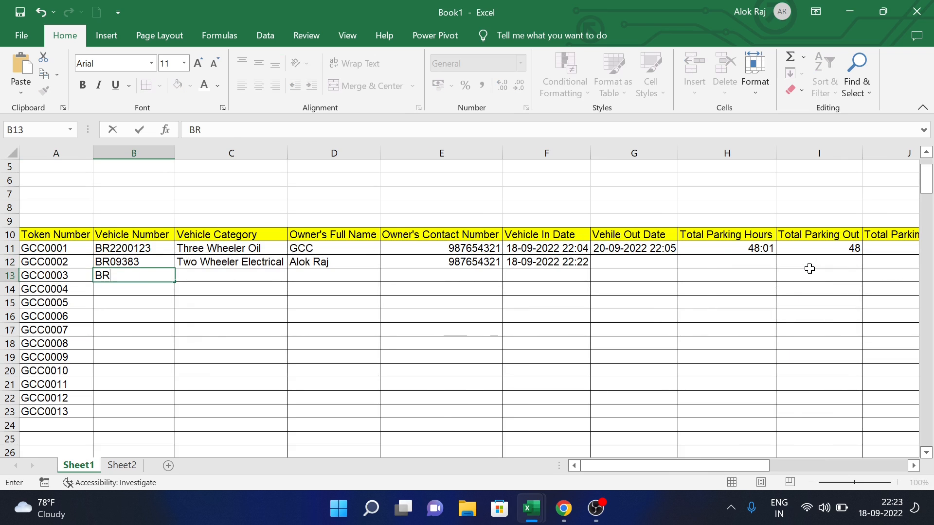
pyautogui.press('Tab')
pyautogui.click(294, 276)
pyautogui.press('Down')
pyautogui.press('Down')
pyautogui.press('Down')
pyautogui.press('Down')
pyautogui.press('Return')
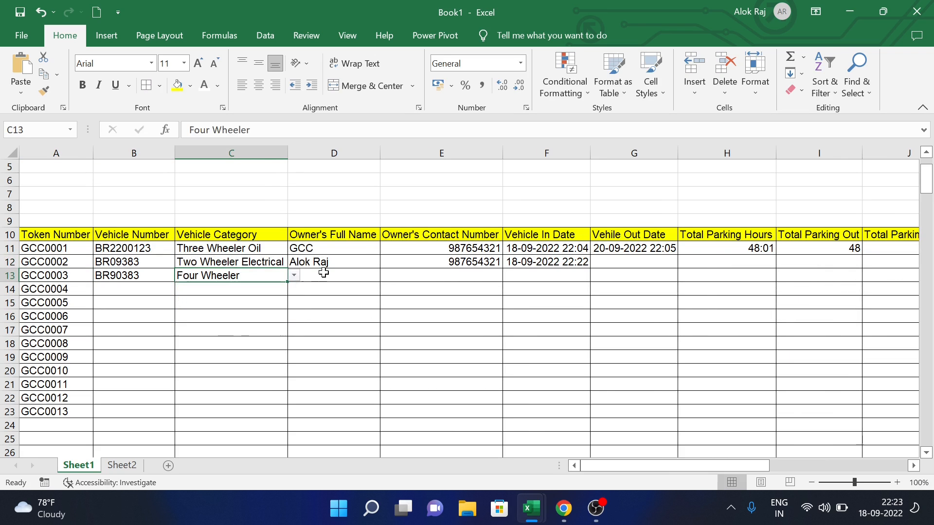
pyautogui.press('Tab')
pyautogui.write('Mohan')
pyautogui.press('Tab')
pyautogui.write('12345678')
pyautogui.press('Tab')
pyautogui.write('15-09-2022 22:24')
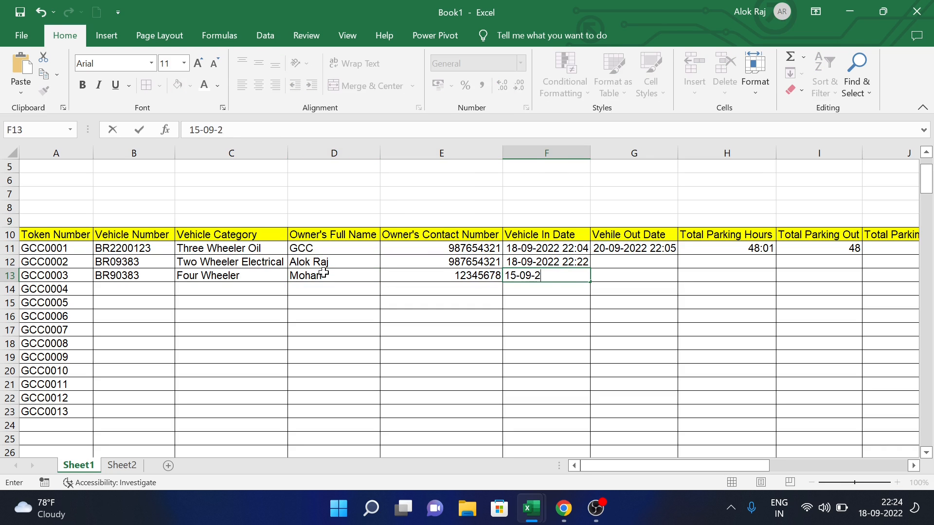
pyautogui.press('Tab')
pyautogui.press('Tab')
pyautogui.press('Tab')
# - Review GCC0003's Due Amount and Status formulas, then return to its contact column
pyautogui.press('Tab')
pyautogui.press('Tab')
pyautogui.press('Tab')
pyautogui.press('Tab')
pyautogui.press('Tab')
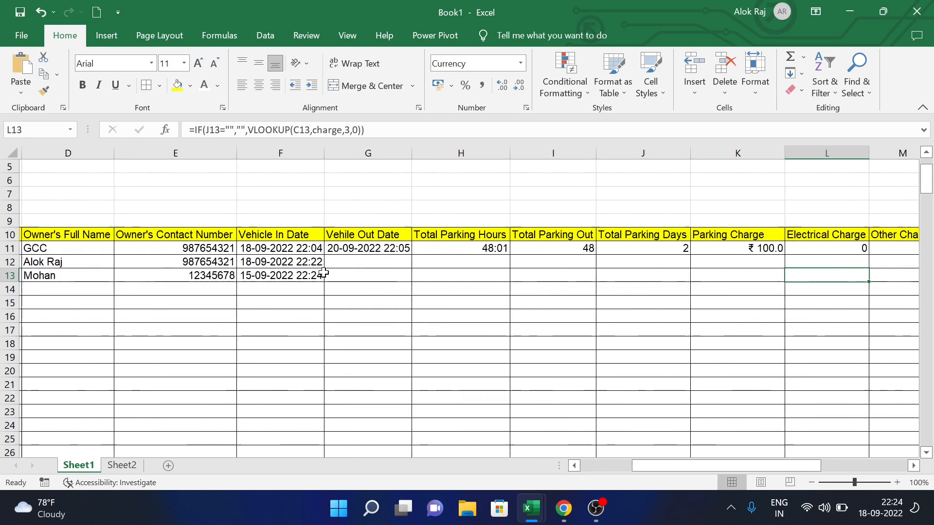
pyautogui.press('Tab')
pyautogui.press('Tab')
pyautogui.press('Tab')
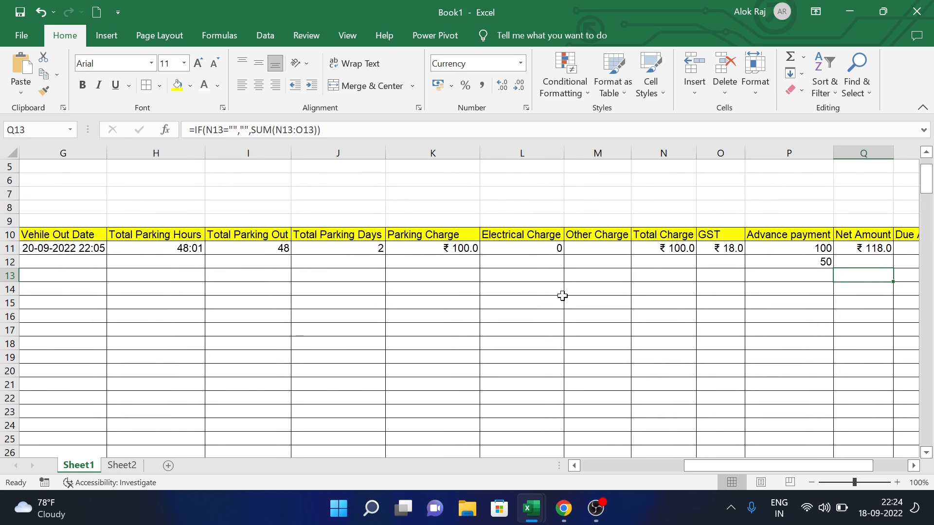
pyautogui.press('Tab')
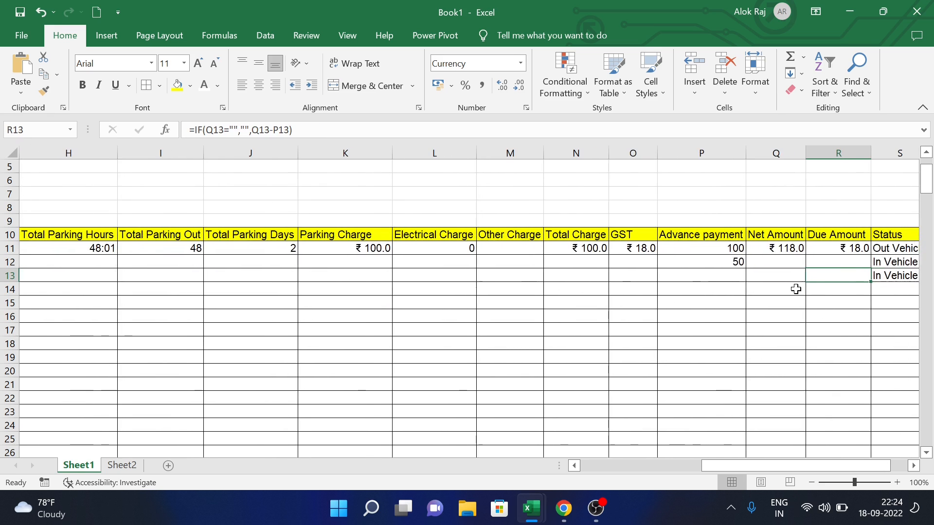
pyautogui.press('Tab')
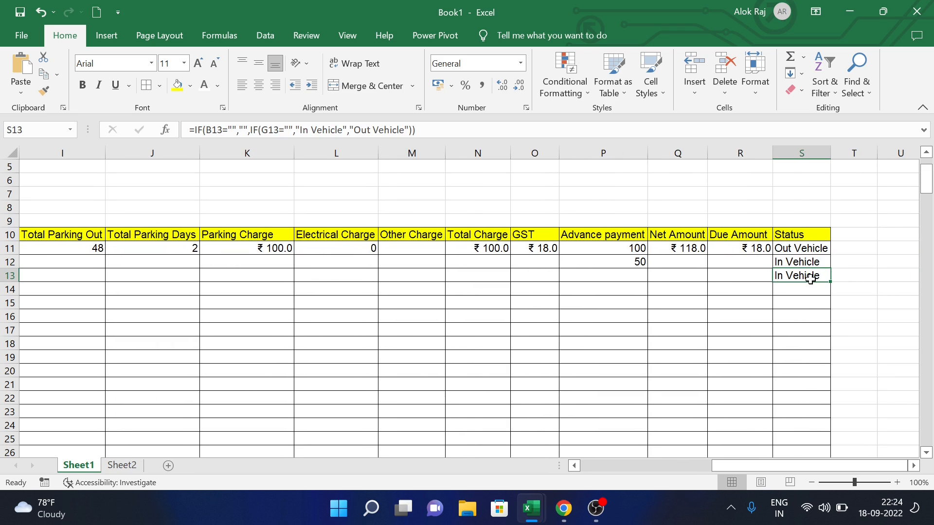
pyautogui.press('Left')
pyautogui.press('Left')
pyautogui.press('Left')
pyautogui.press('Left')
pyautogui.press('Left')
pyautogui.press('Left')
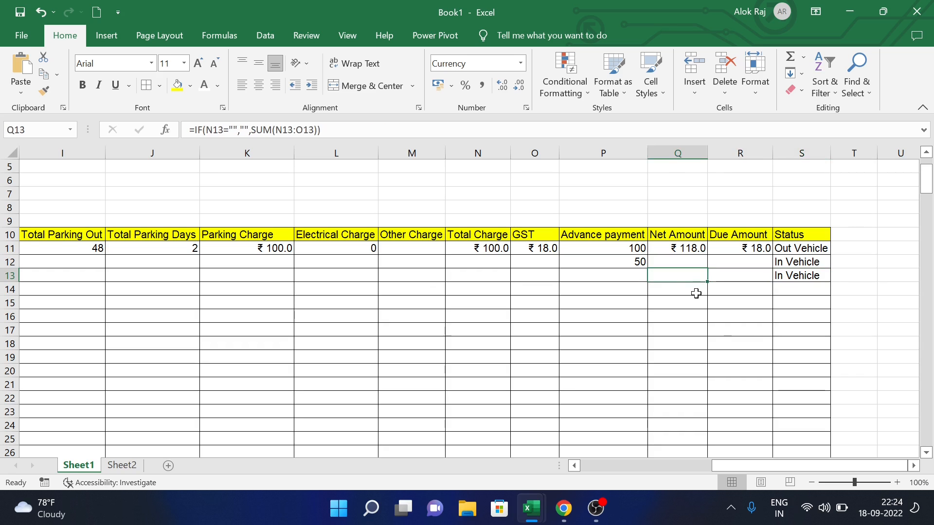
pyautogui.press('Left')
pyautogui.press('Left')
pyautogui.press('Left')
pyautogui.press('Left')
pyautogui.press('Left')
pyautogui.press('Left')
pyautogui.press('Left')
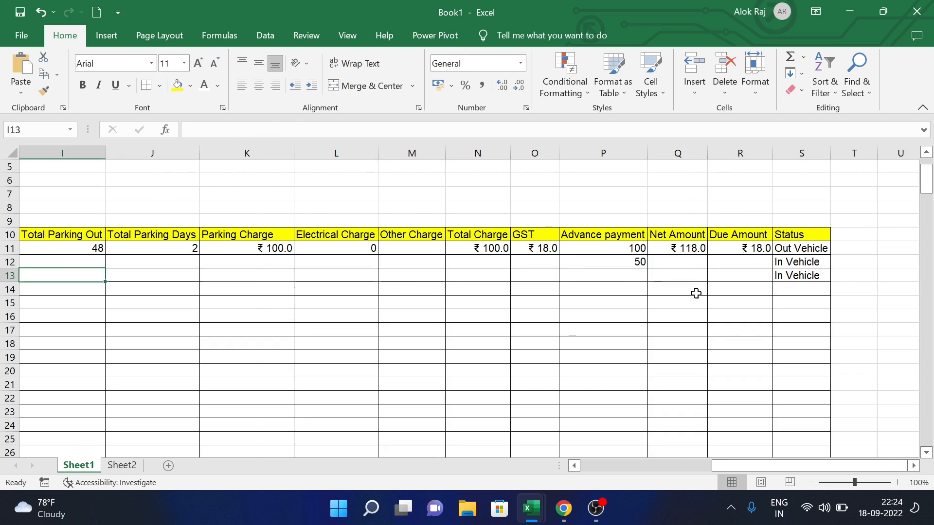
pyautogui.press('Left')
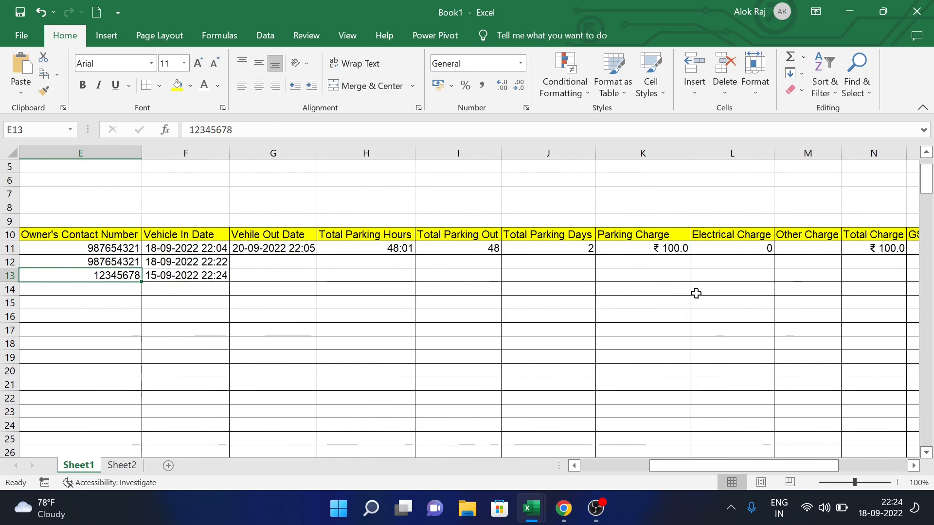
# - Stamp row 13's out date with today's date and the current time
pyautogui.press('Right')
pyautogui.press('Right')
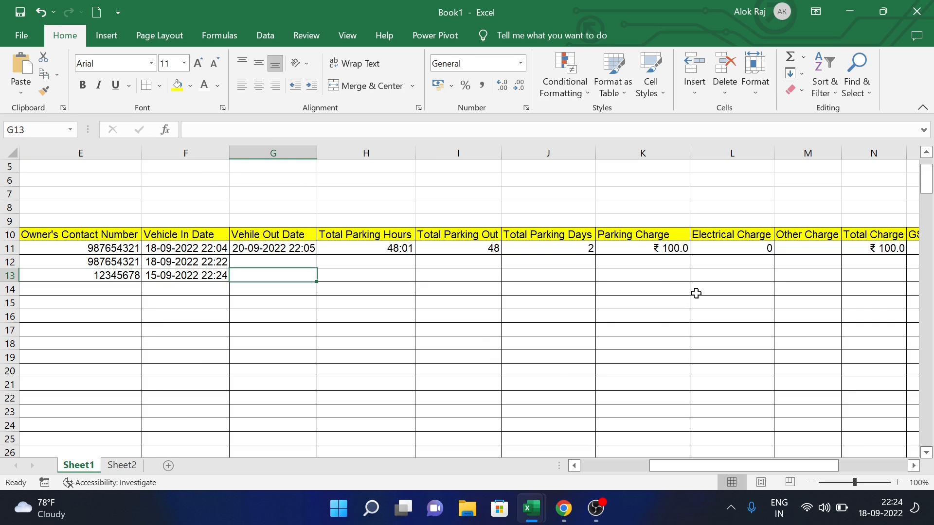
pyautogui.hotkey('ctrl', ';')
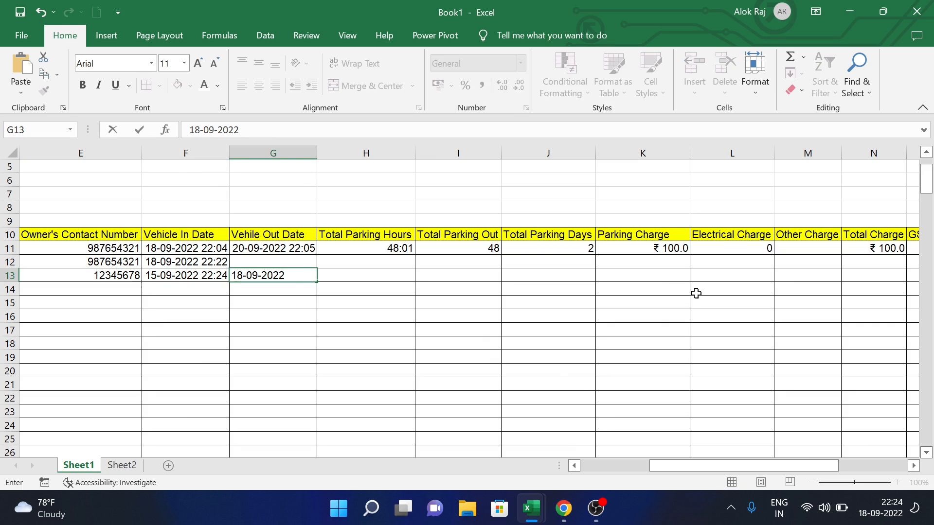
pyautogui.hotkey('ctrl', 'shift', ';')
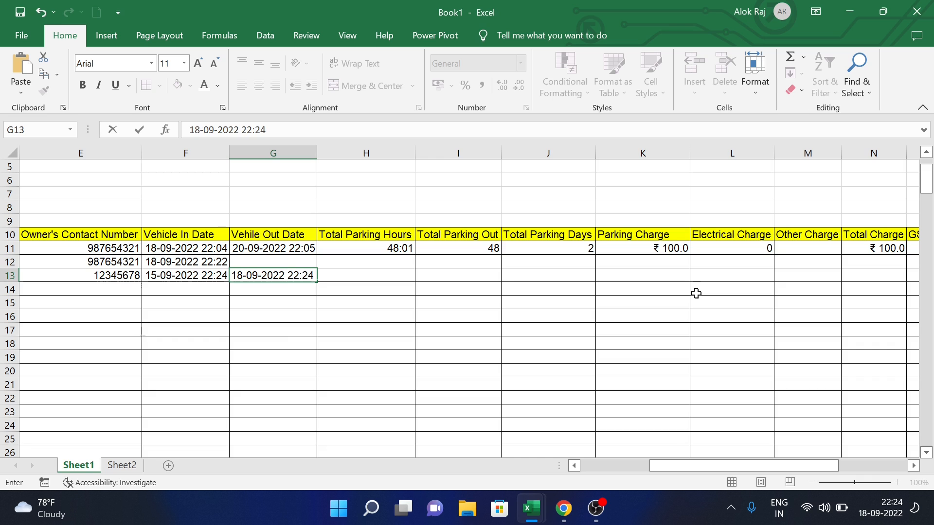
pyautogui.press('Tab')
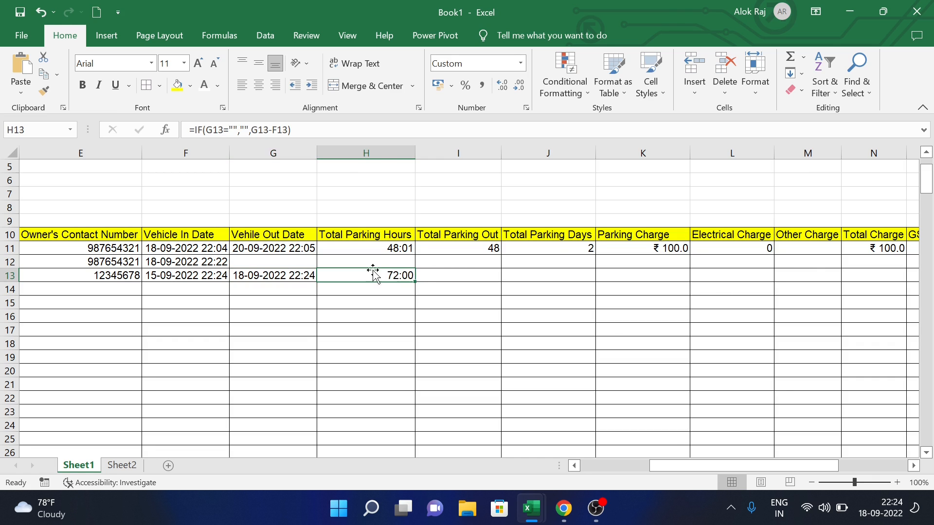
# - Enter 72 as row 13's Total Parking Out and review its charges, due amount and status
pyautogui.click(442, 278)
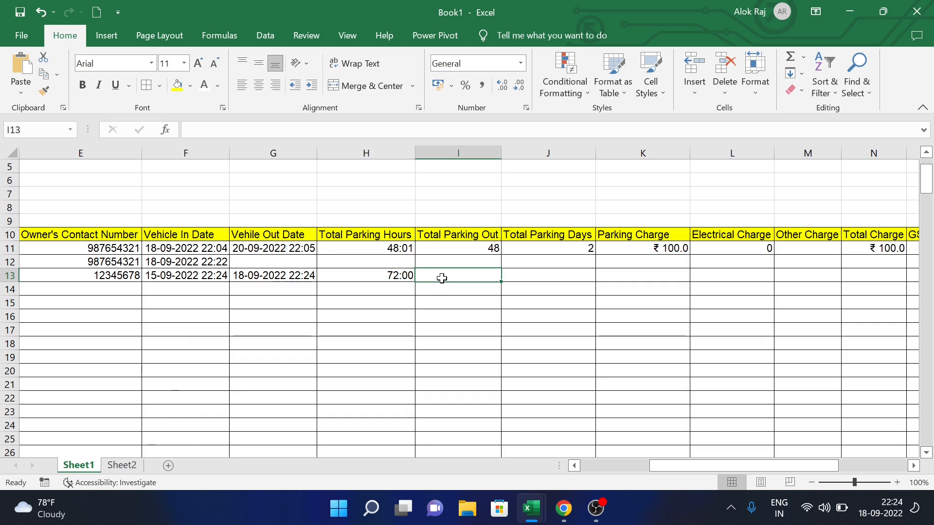
pyautogui.write('72')
pyautogui.press('Tab')
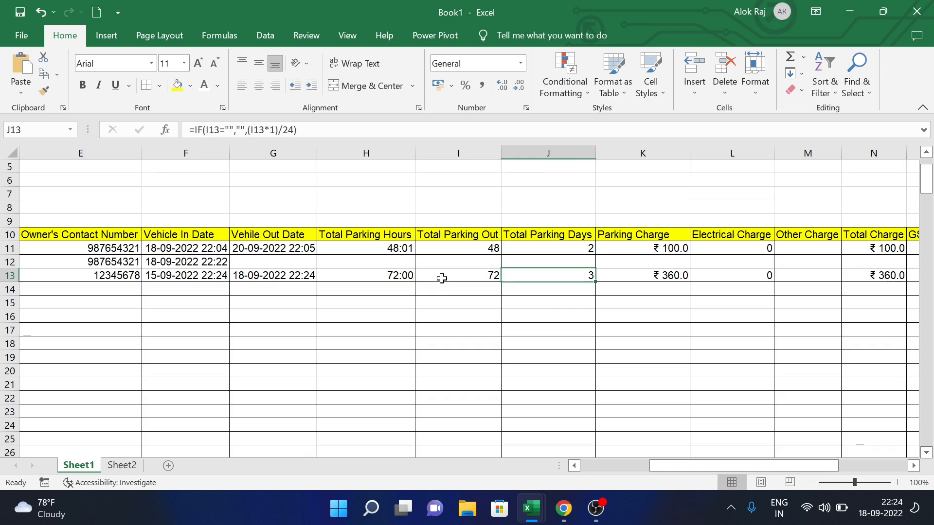
pyautogui.press('Tab')
pyautogui.press('Tab')
pyautogui.press('Tab')
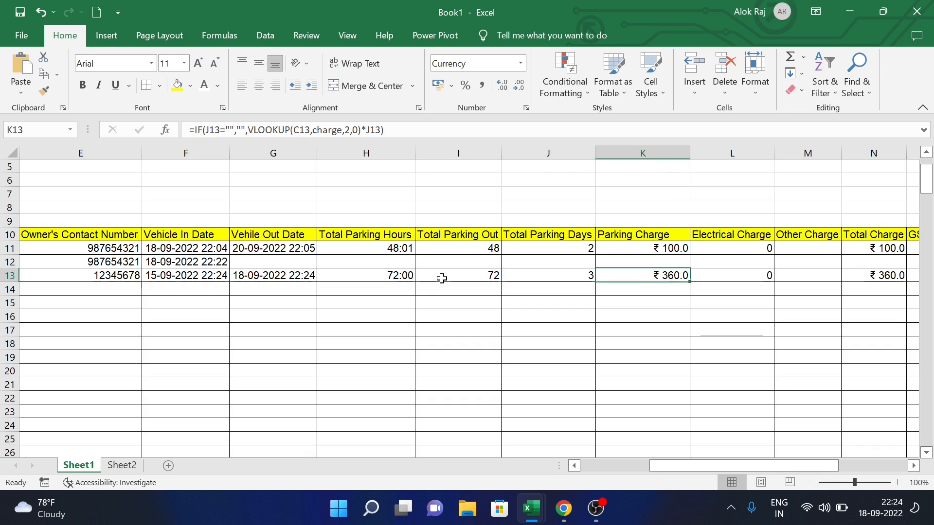
pyautogui.press('Tab')
pyautogui.press('Tab')
pyautogui.press('Tab')
pyautogui.press('Tab')
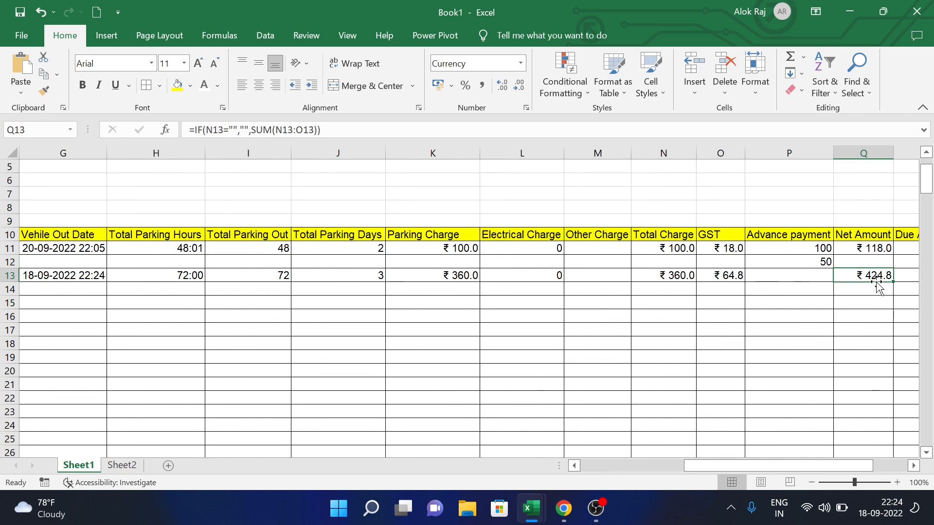
pyautogui.press('Tab')
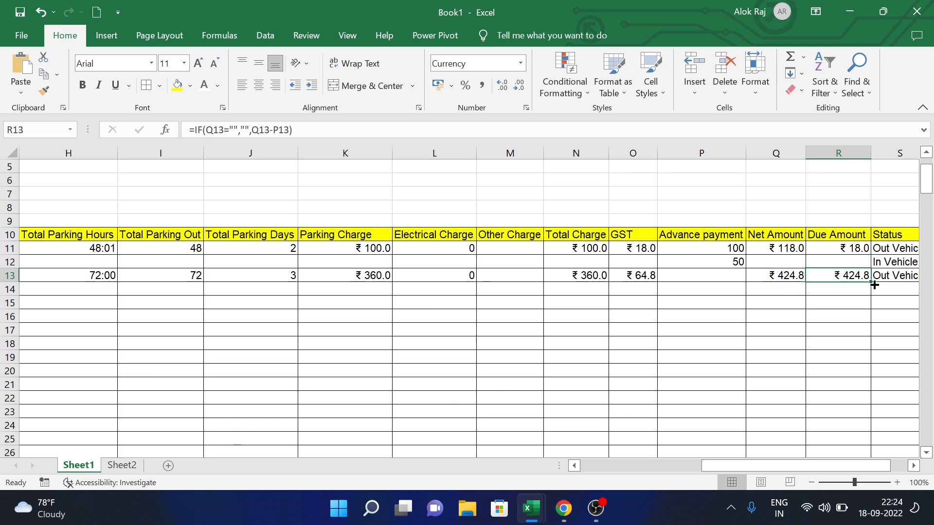
pyautogui.press('Tab')
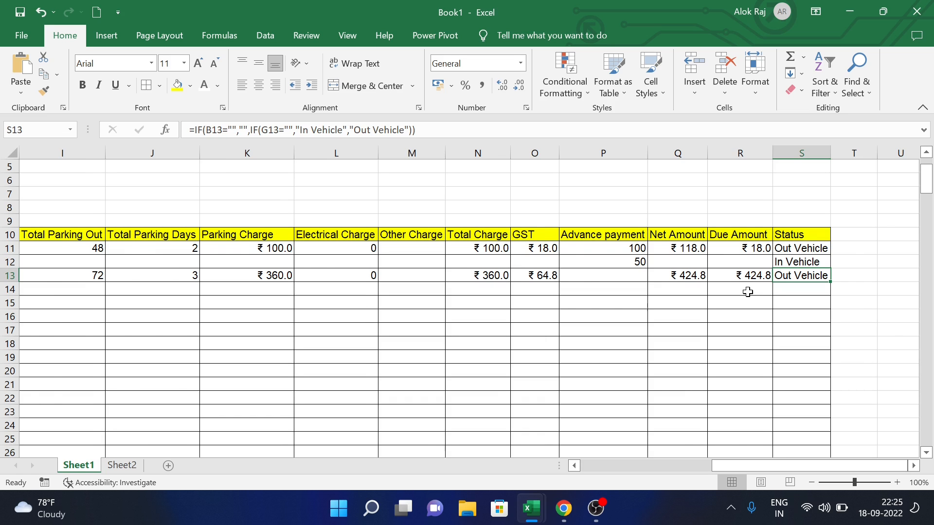
pyautogui.hscroll(-5, 747, 292)
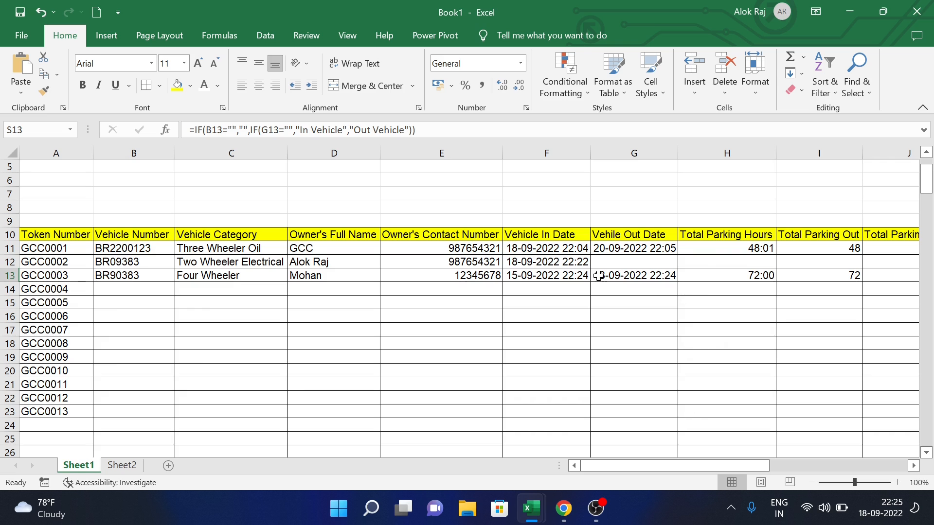
pyautogui.click(117, 290)
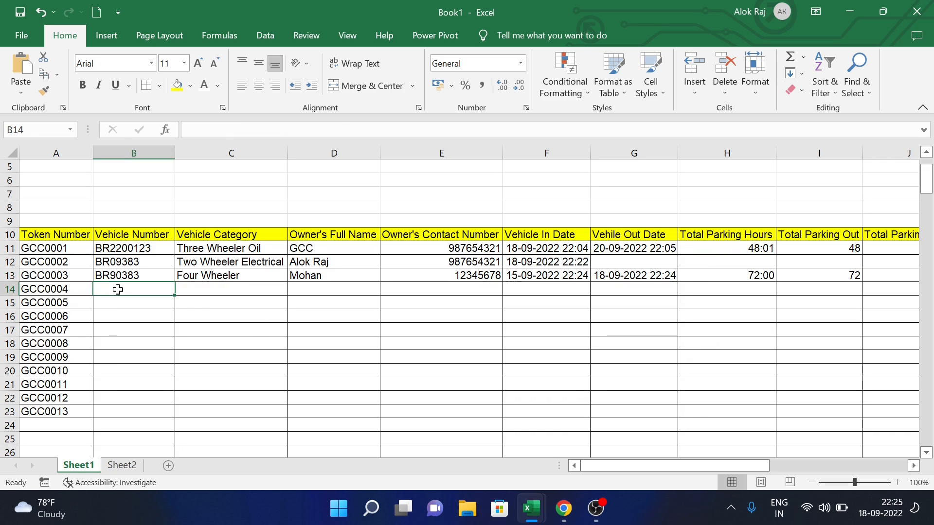
pyautogui.write('UP90393')
pyautogui.press('Tab')
pyautogui.click(294, 289)
pyautogui.click(266, 301)
pyautogui.press('Tab')
pyautogui.write('Kashfi')
pyautogui.press('Tab')
pyautogui.press('Tab')
pyautogui.write('10-08-2022 10:09')
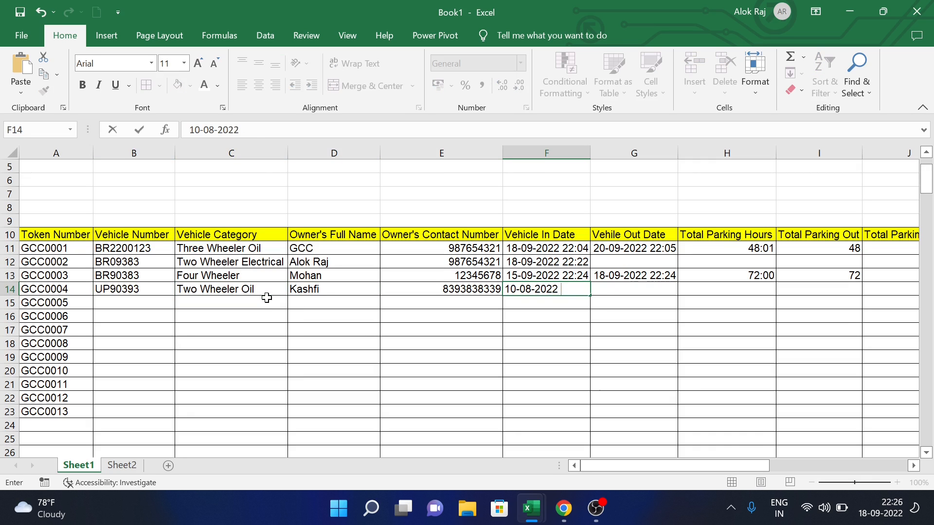
pyautogui.press('Tab')
pyautogui.press('Tab')
pyautogui.press('Tab')
pyautogui.press('Tab')
pyautogui.press('Tab')
pyautogui.press('Tab')
pyautogui.press('Tab')
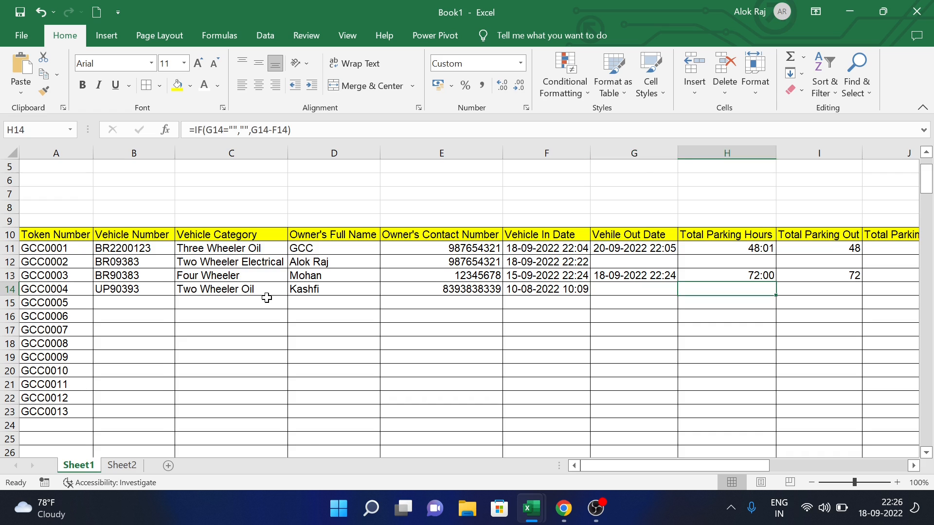
pyautogui.press('Tab')
pyautogui.press('Tab')
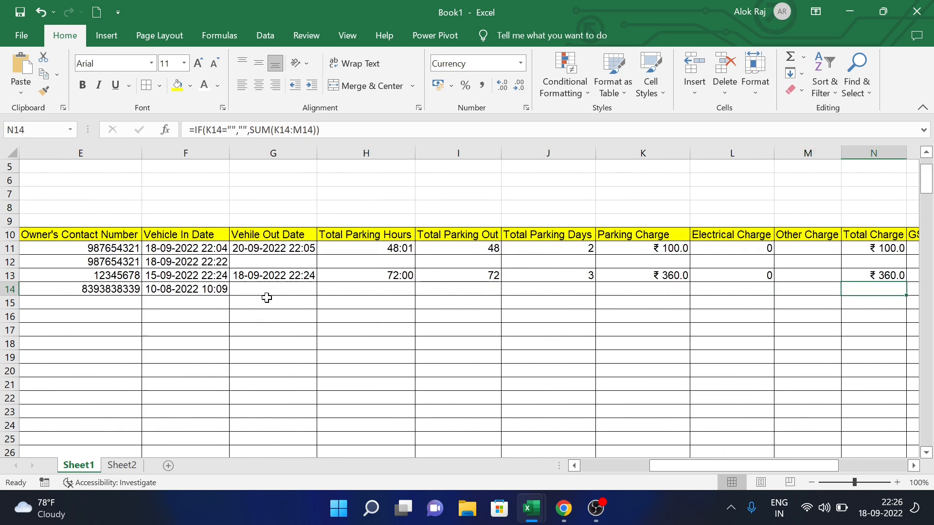
pyautogui.press('Tab')
pyautogui.press('Tab')
pyautogui.press('Tab')
pyautogui.press('Tab')
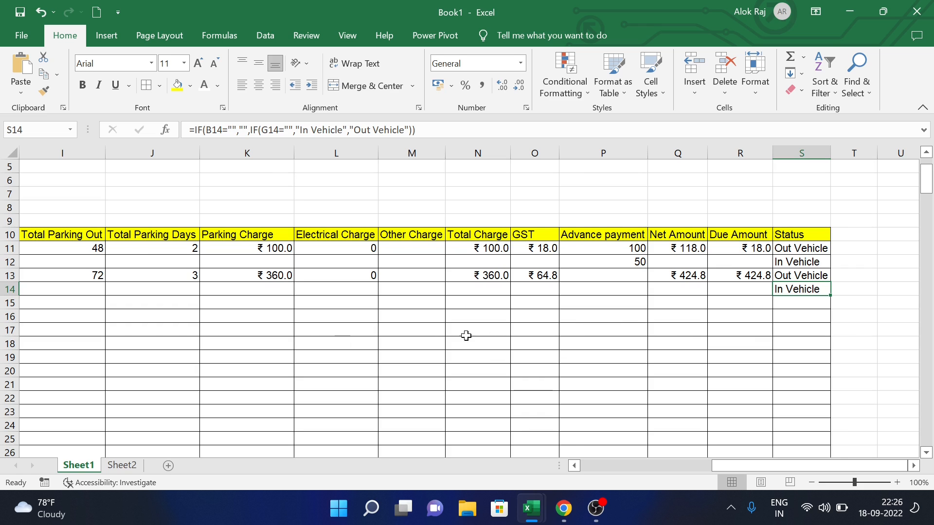
pyautogui.hscroll(-5, 471, 334)
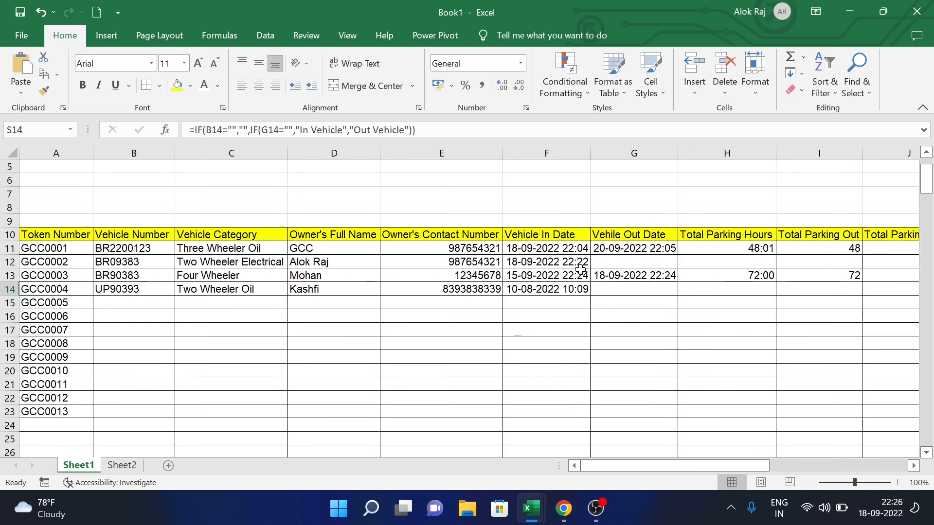
pyautogui.click(607, 259)
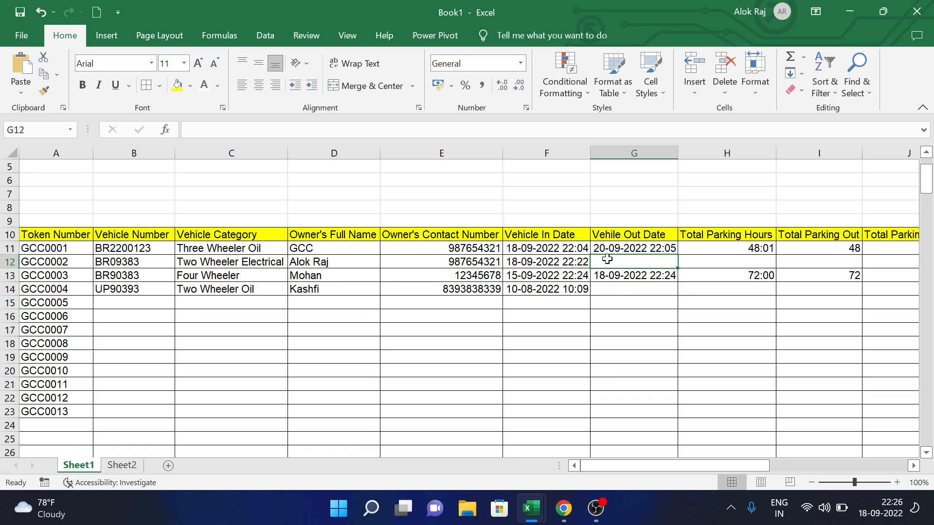
pyautogui.write('22-09-2022 22:26')
pyautogui.press('Tab')
pyautogui.press('Tab')
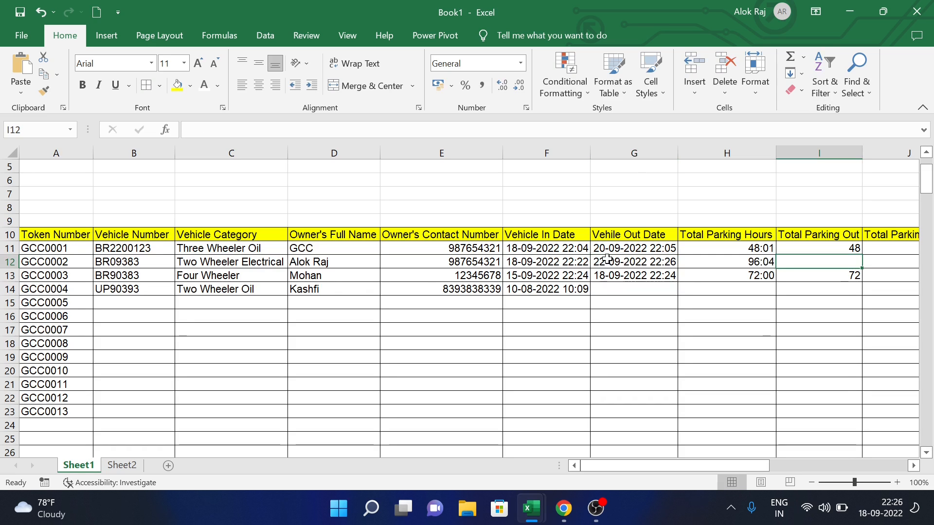
pyautogui.write('9')
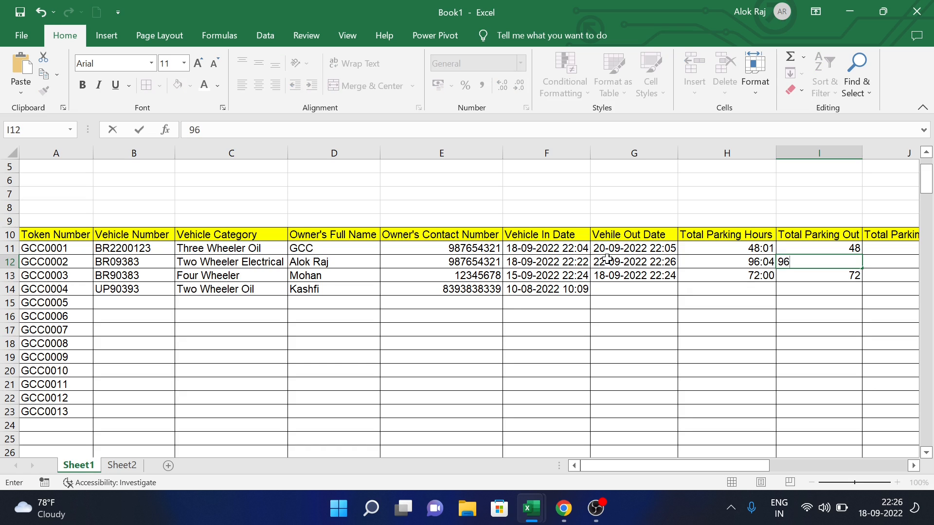
pyautogui.write('6')
# - Correct the hour in row 12's out time and change its Total Parking Out to 98
pyautogui.doubleClick(663, 262)
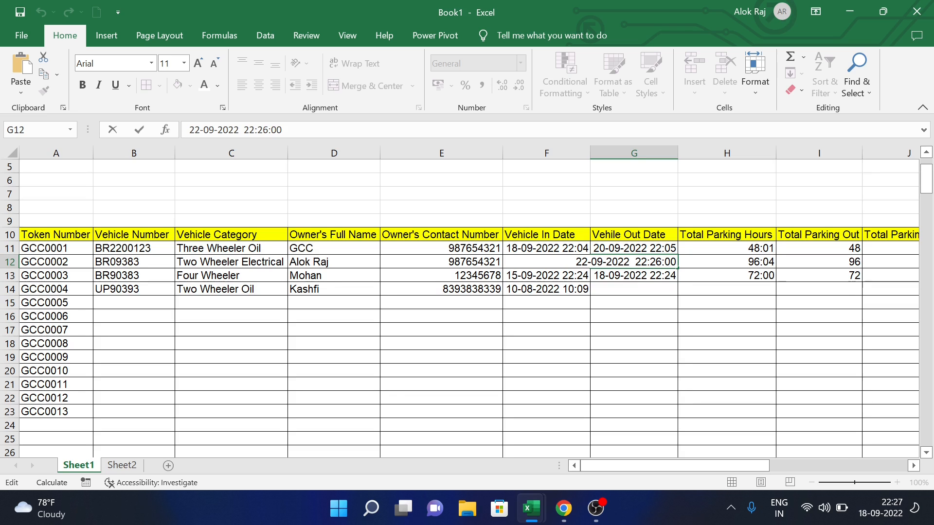
pyautogui.press('BackSpace')
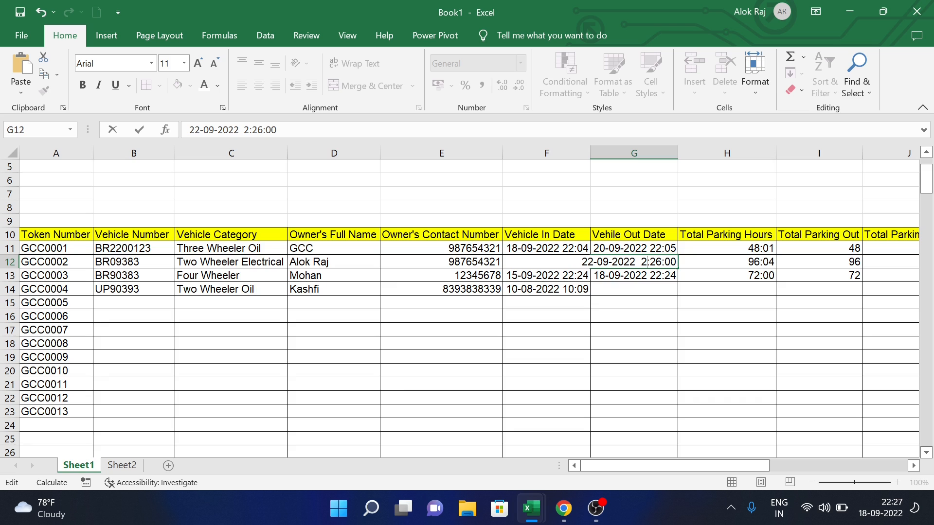
pyautogui.write('4')
pyautogui.press('Tab')
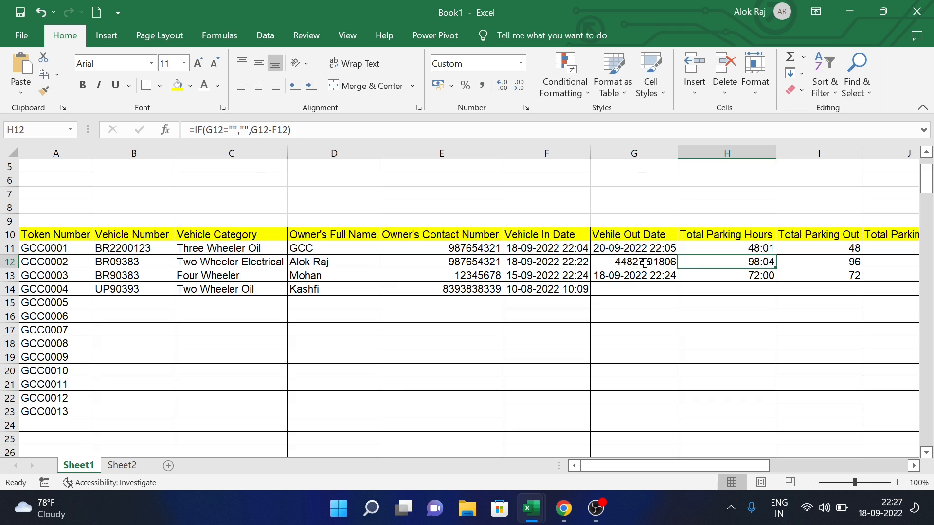
pyautogui.click(841, 261)
pyautogui.write('98')
pyautogui.press('Tab')
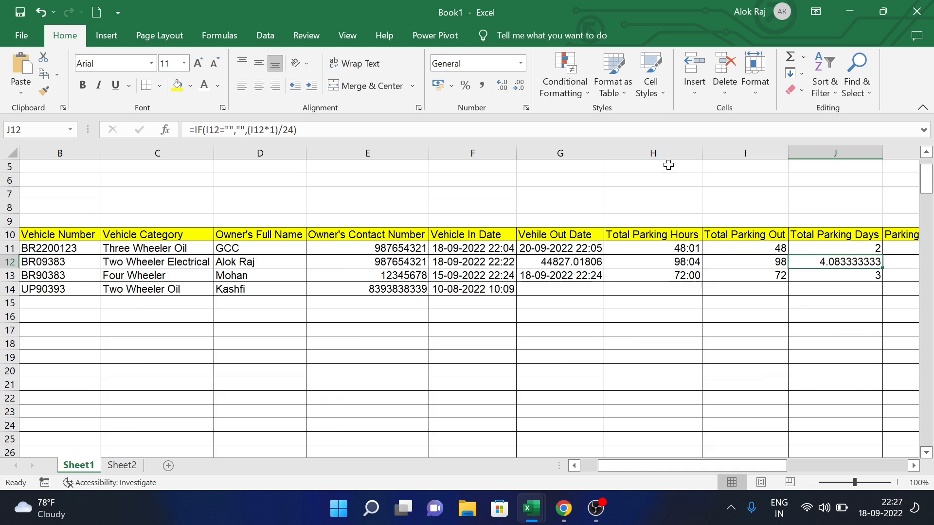
# - Reduce row 12's Total Parking Days to one decimal place, showing 4.1
pyautogui.click(520, 88)
pyautogui.click(519, 88)
pyautogui.click(520, 87)
pyautogui.click(520, 88)
pyautogui.click(519, 88)
pyautogui.click(519, 87)
pyautogui.click(519, 88)
pyautogui.click(519, 88)
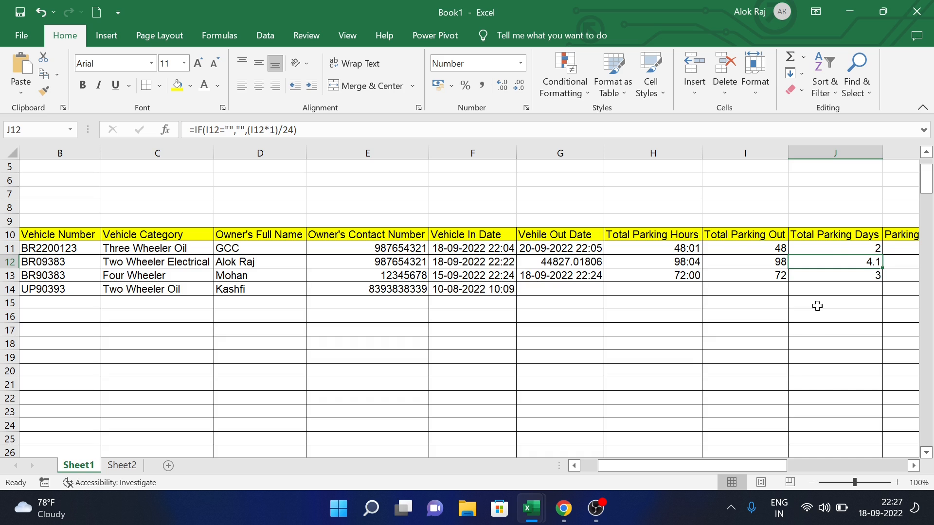
# - Review row 12's ₹81.7 parking charge, ₹131.7 total, ₹23.7 GST, ₹155.4 net and ₹105.4 due
pyautogui.press('Right')
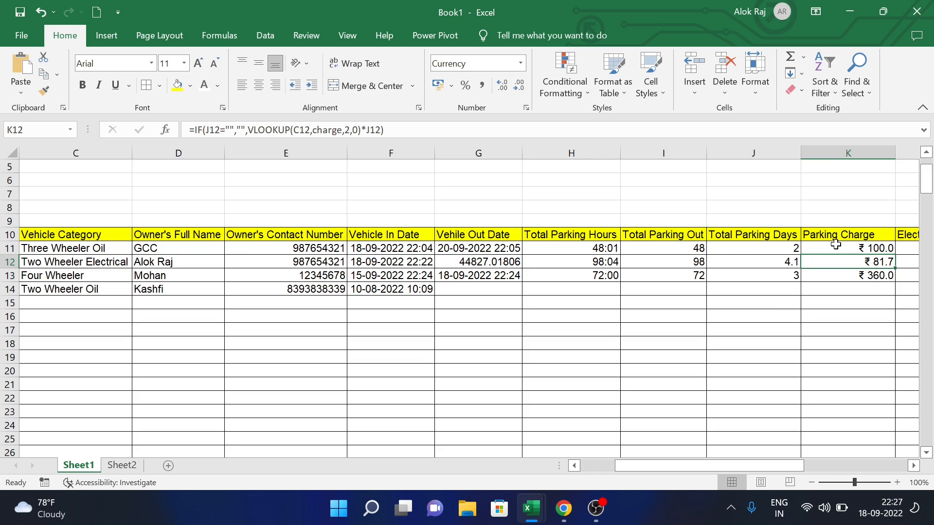
pyautogui.press('Right')
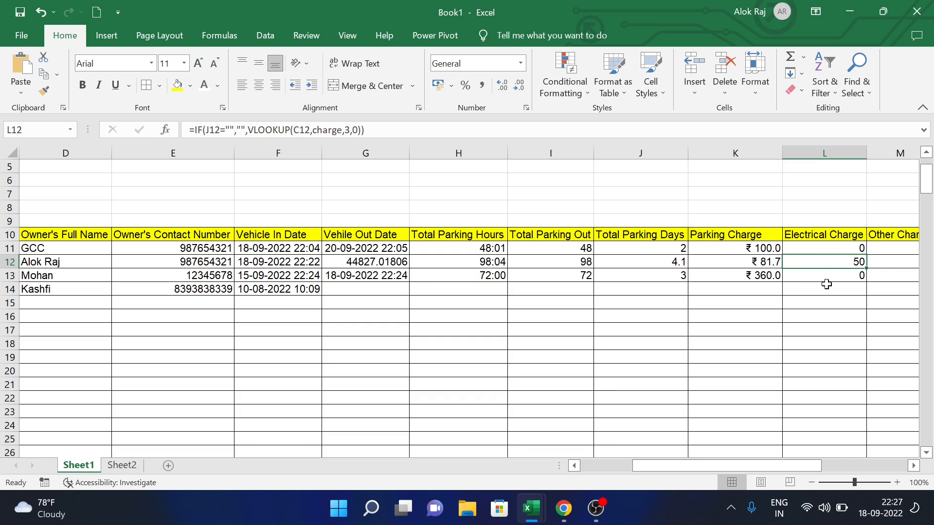
pyautogui.press('Right')
pyautogui.press('Right')
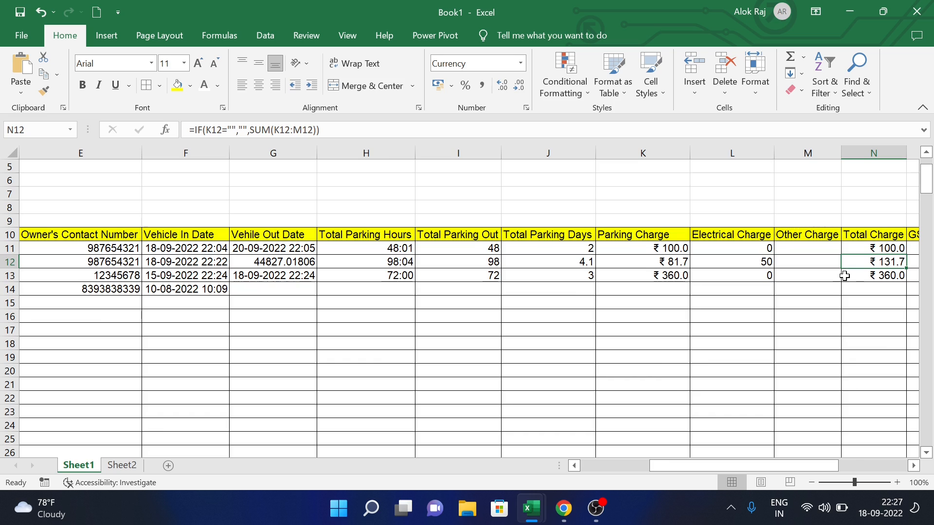
pyautogui.press('Right')
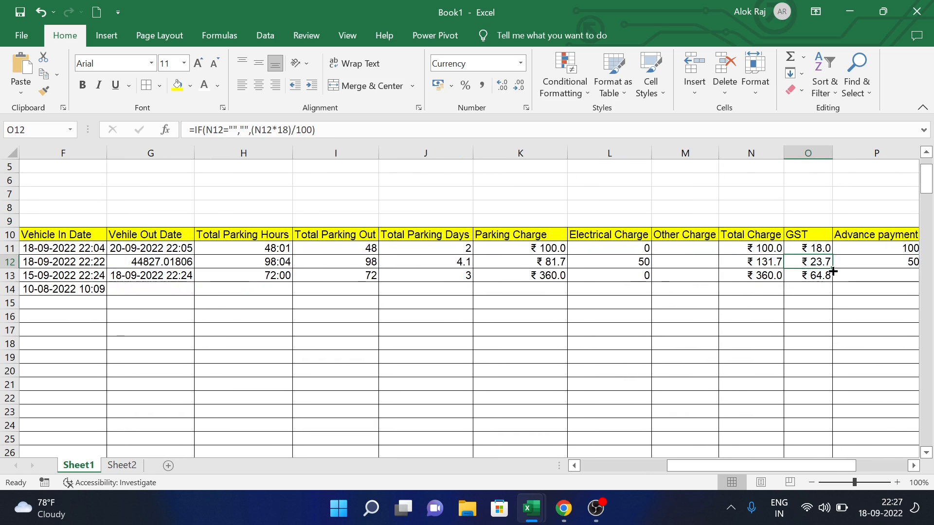
pyautogui.press('Right')
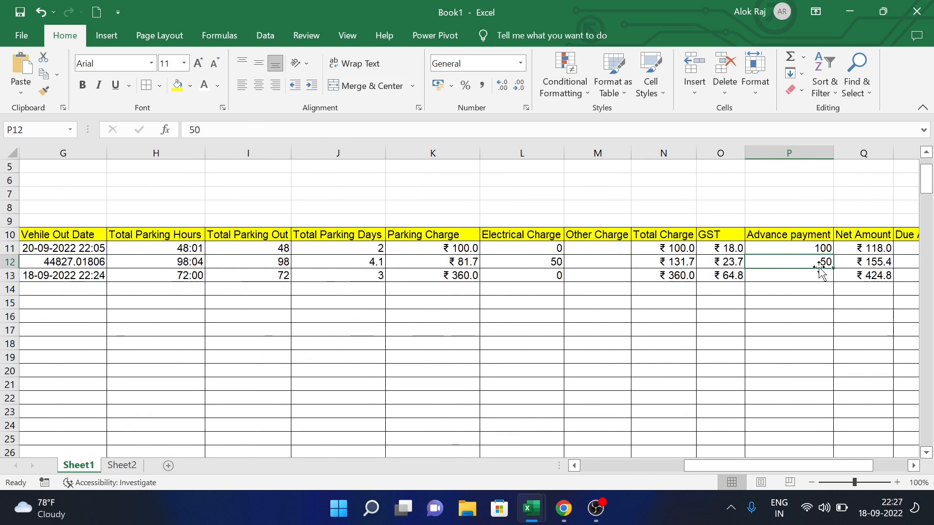
pyautogui.press('Right')
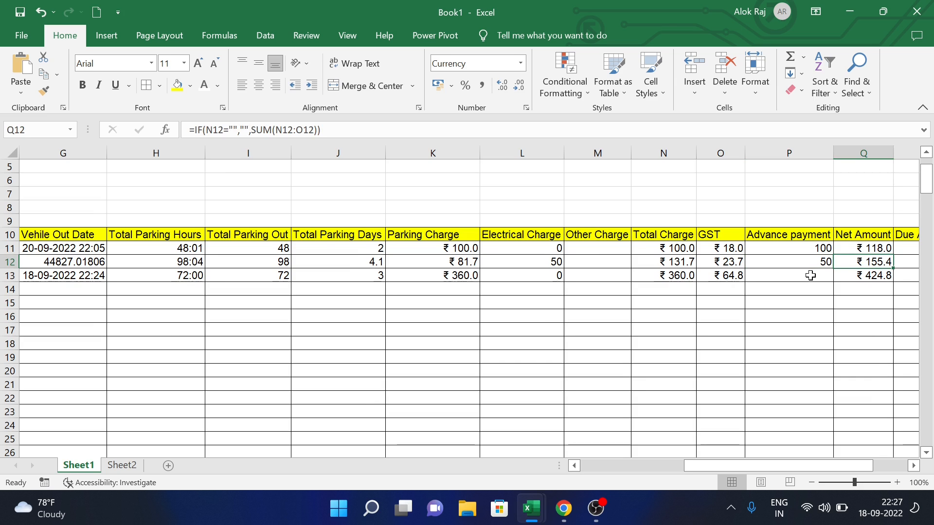
pyautogui.press('Right')
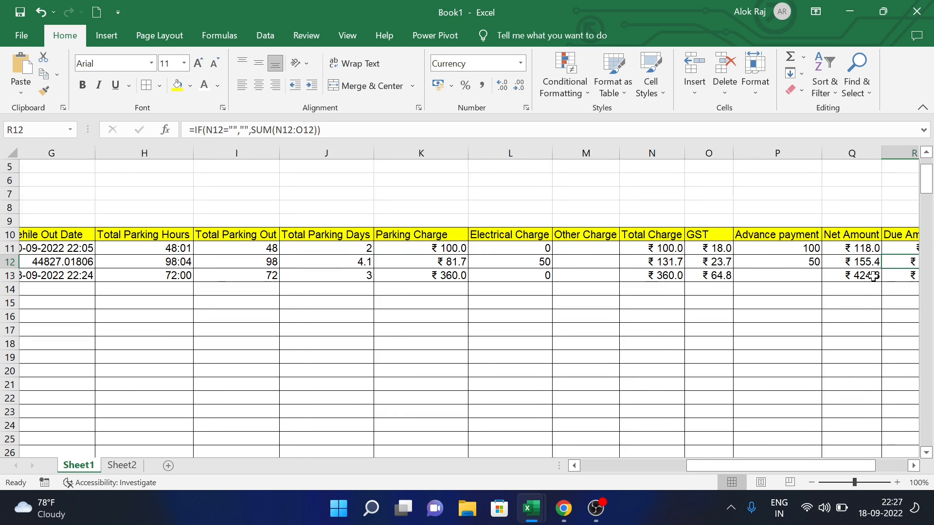